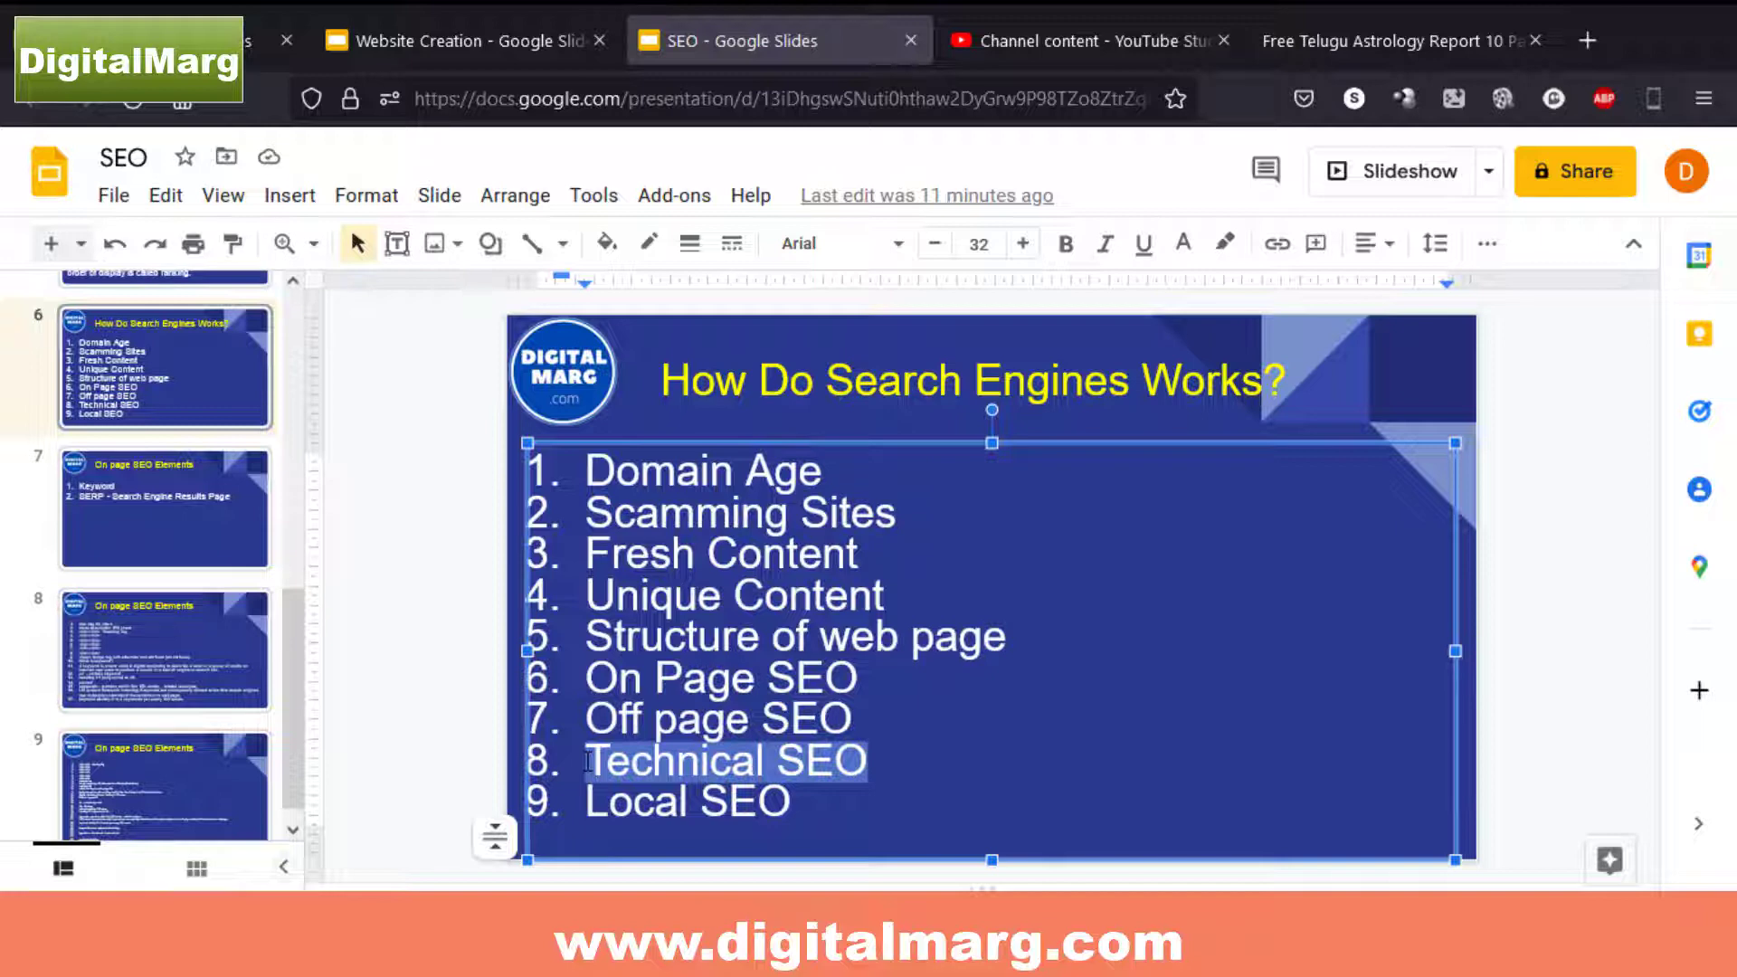
click(470, 548)
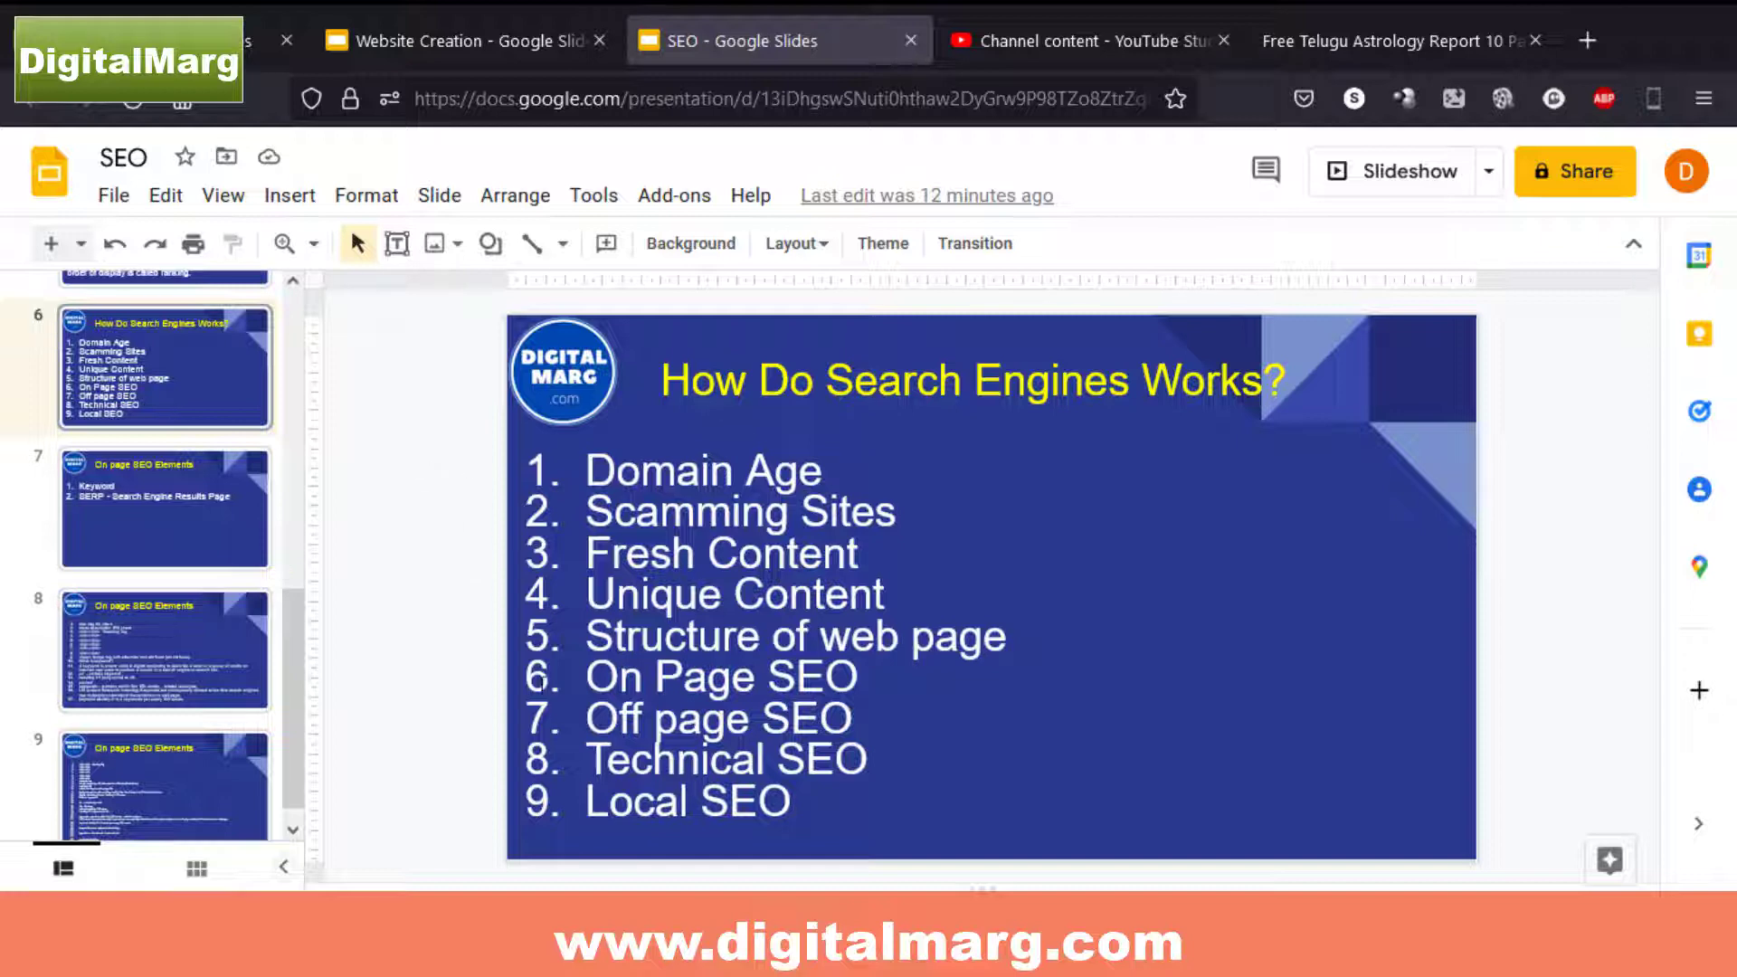
drag(584, 762, 869, 764)
click(485, 692)
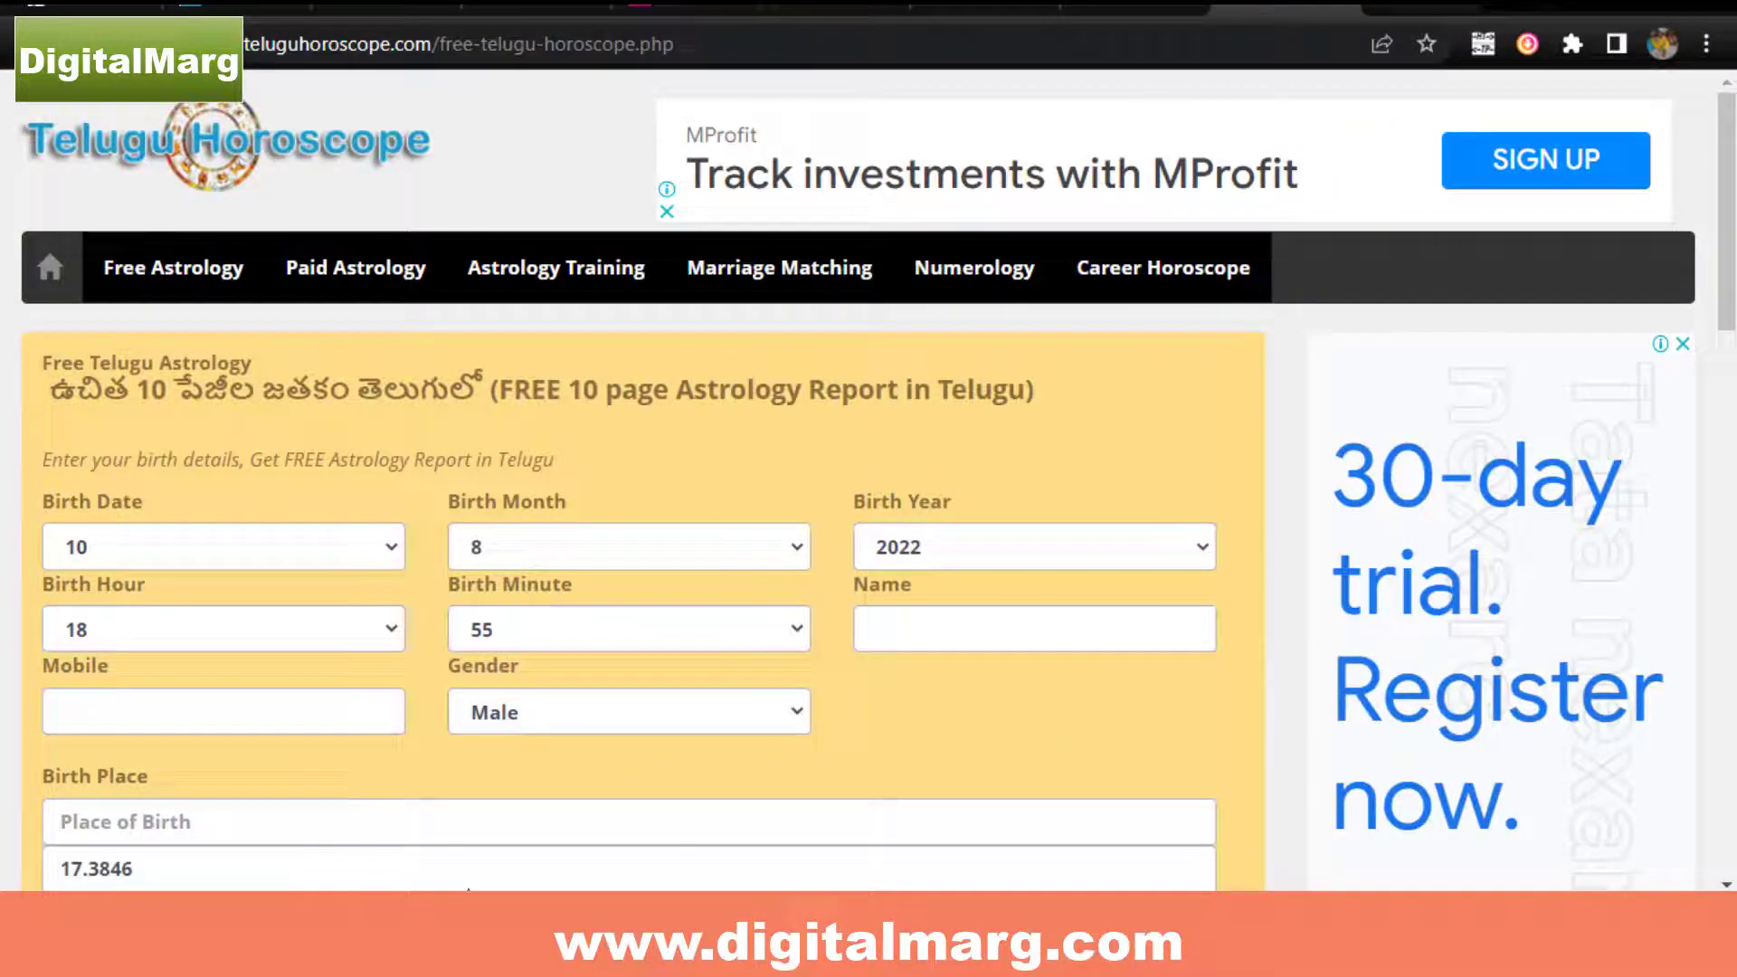
Switch to Chrome and search Google for "search console" in a new tab.
click(1373, 14)
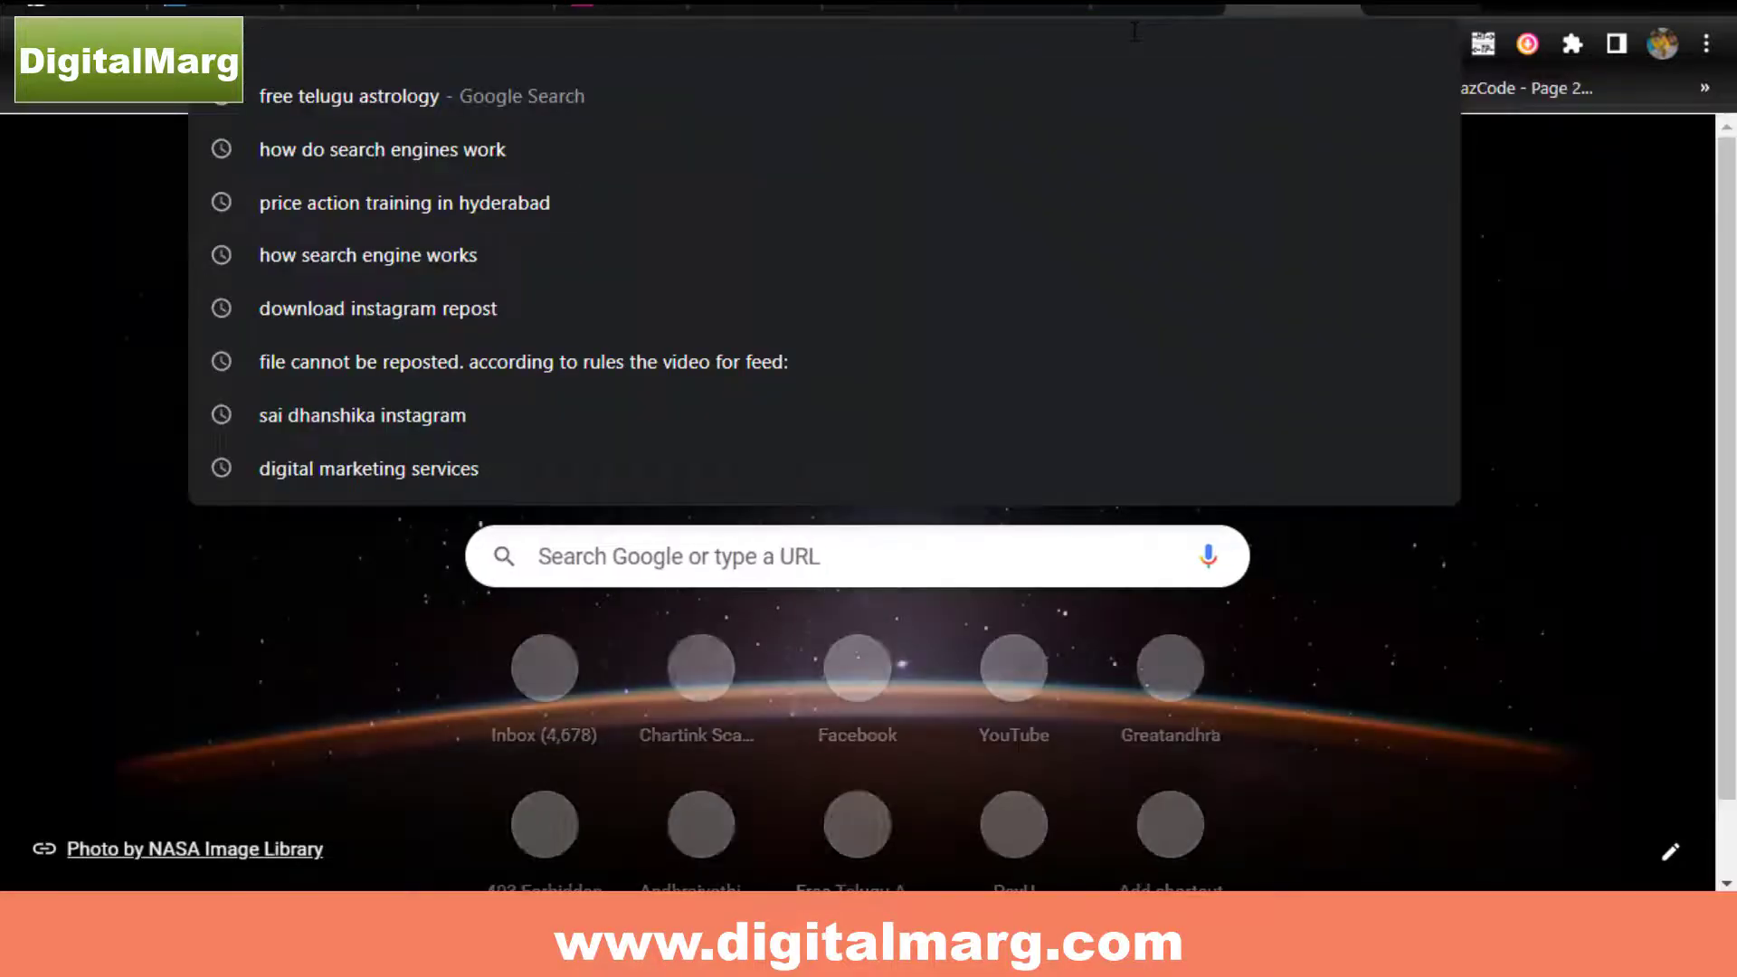
text(search)
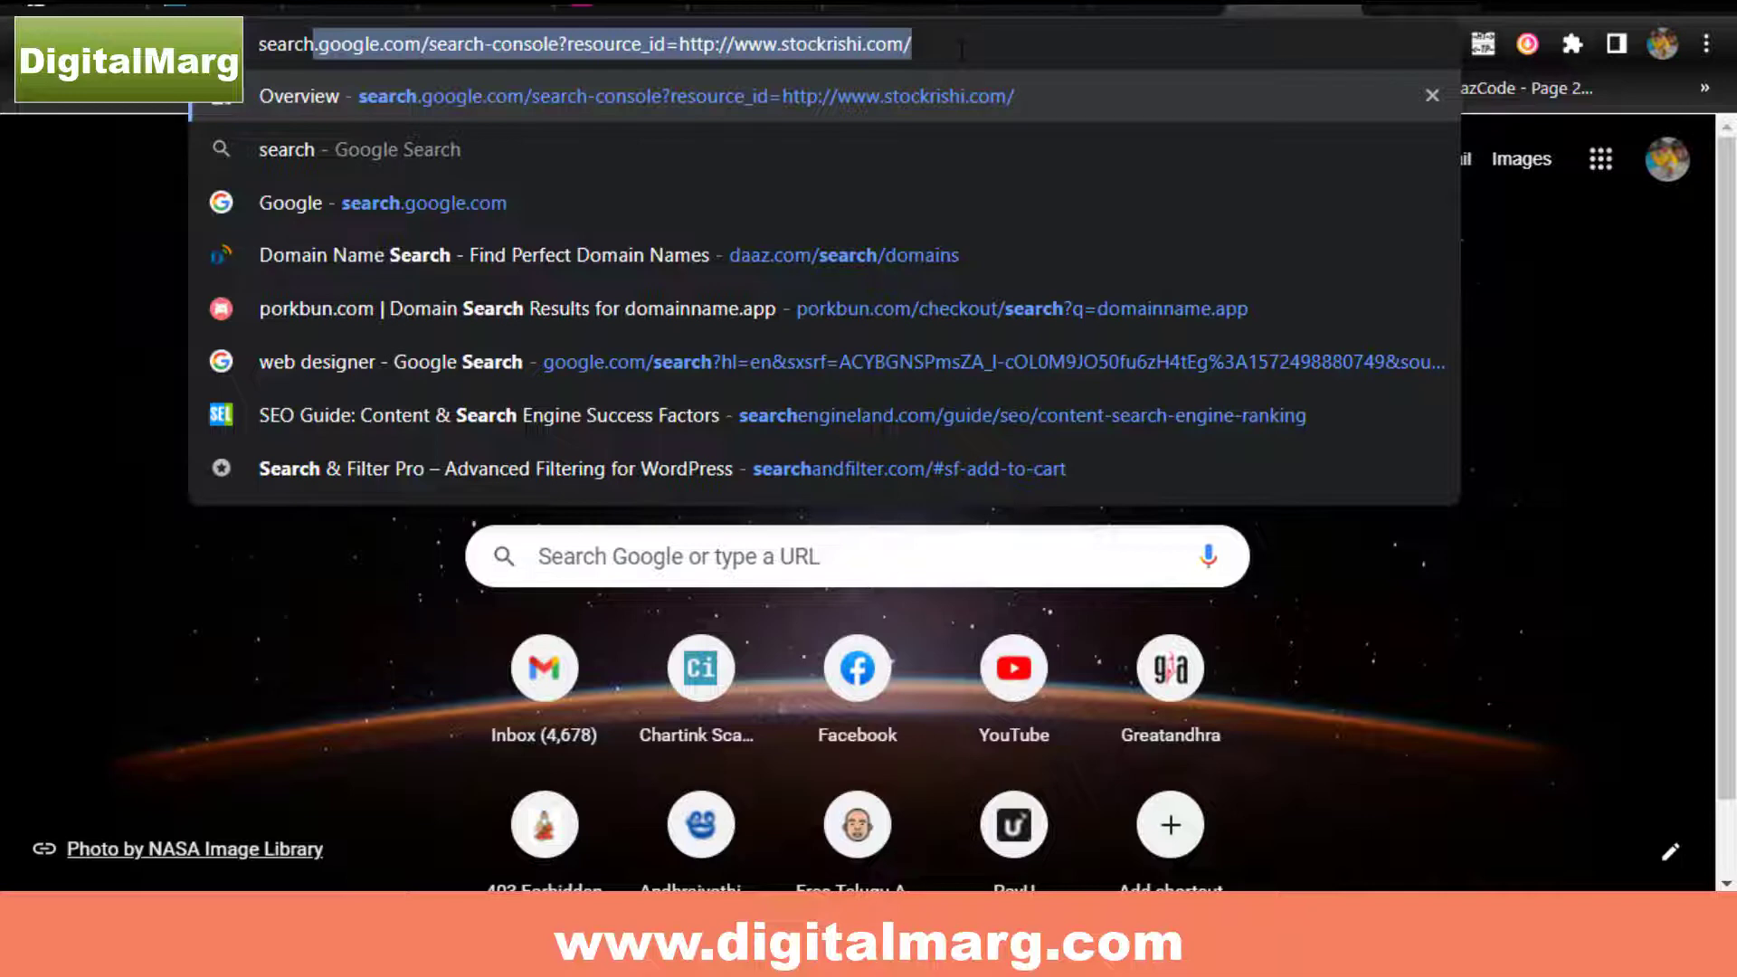
text( cons)
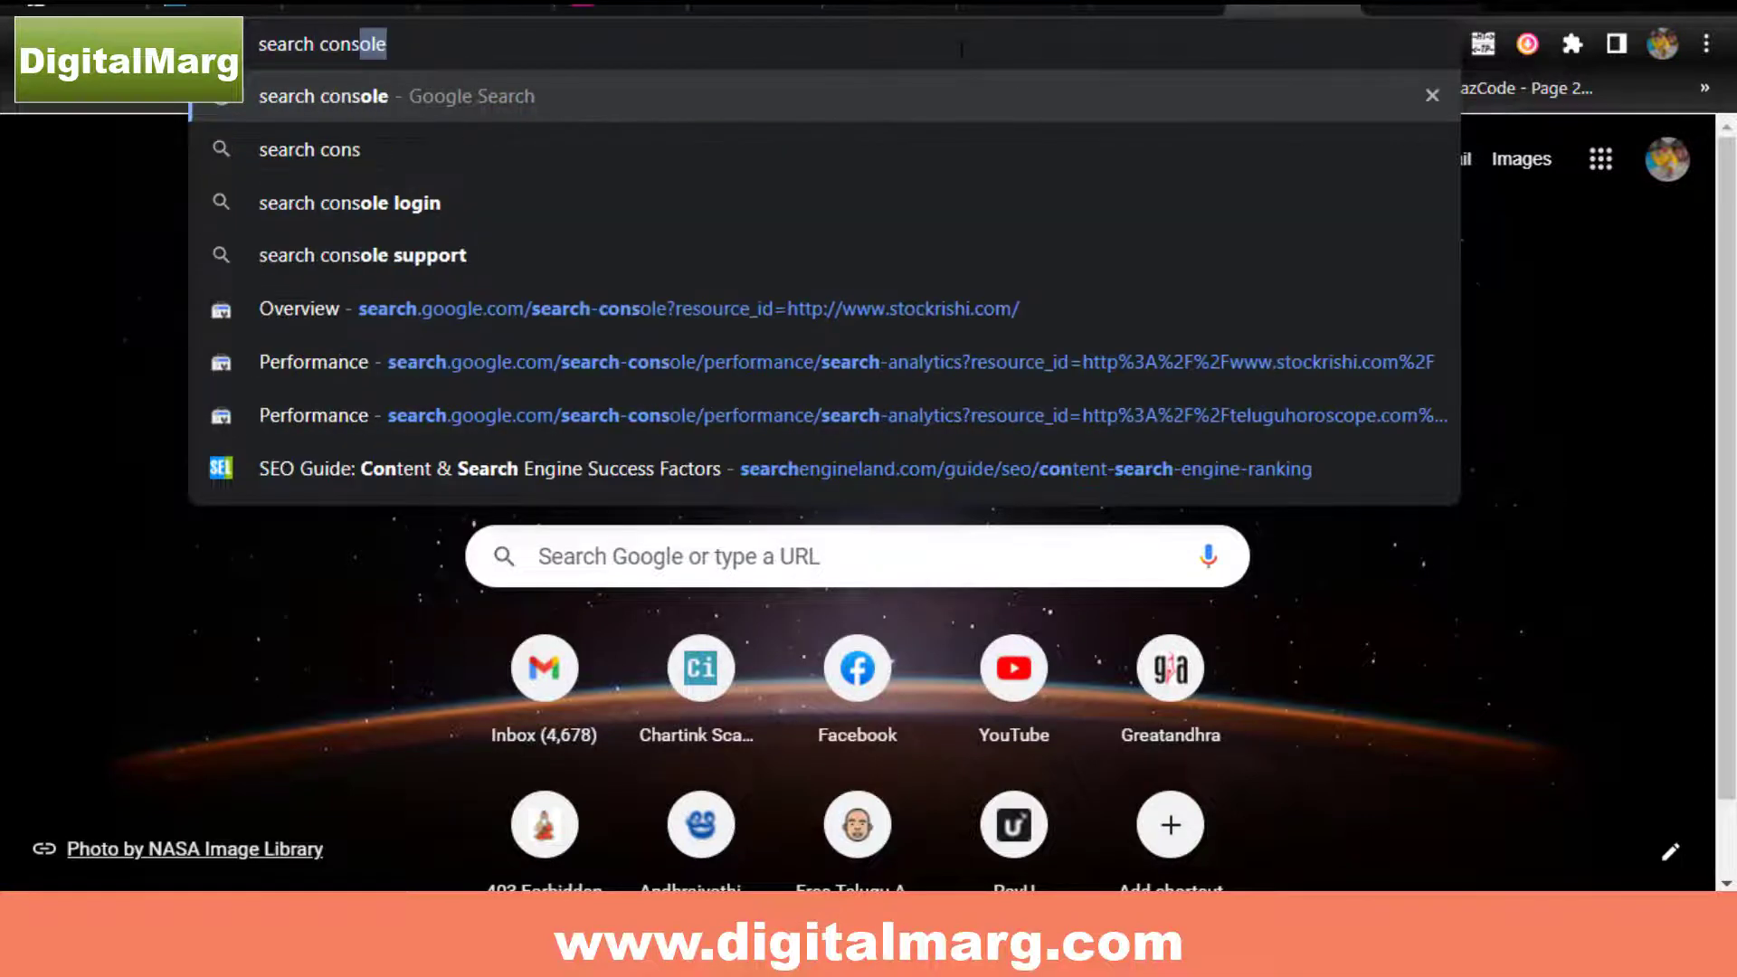
text(ole)
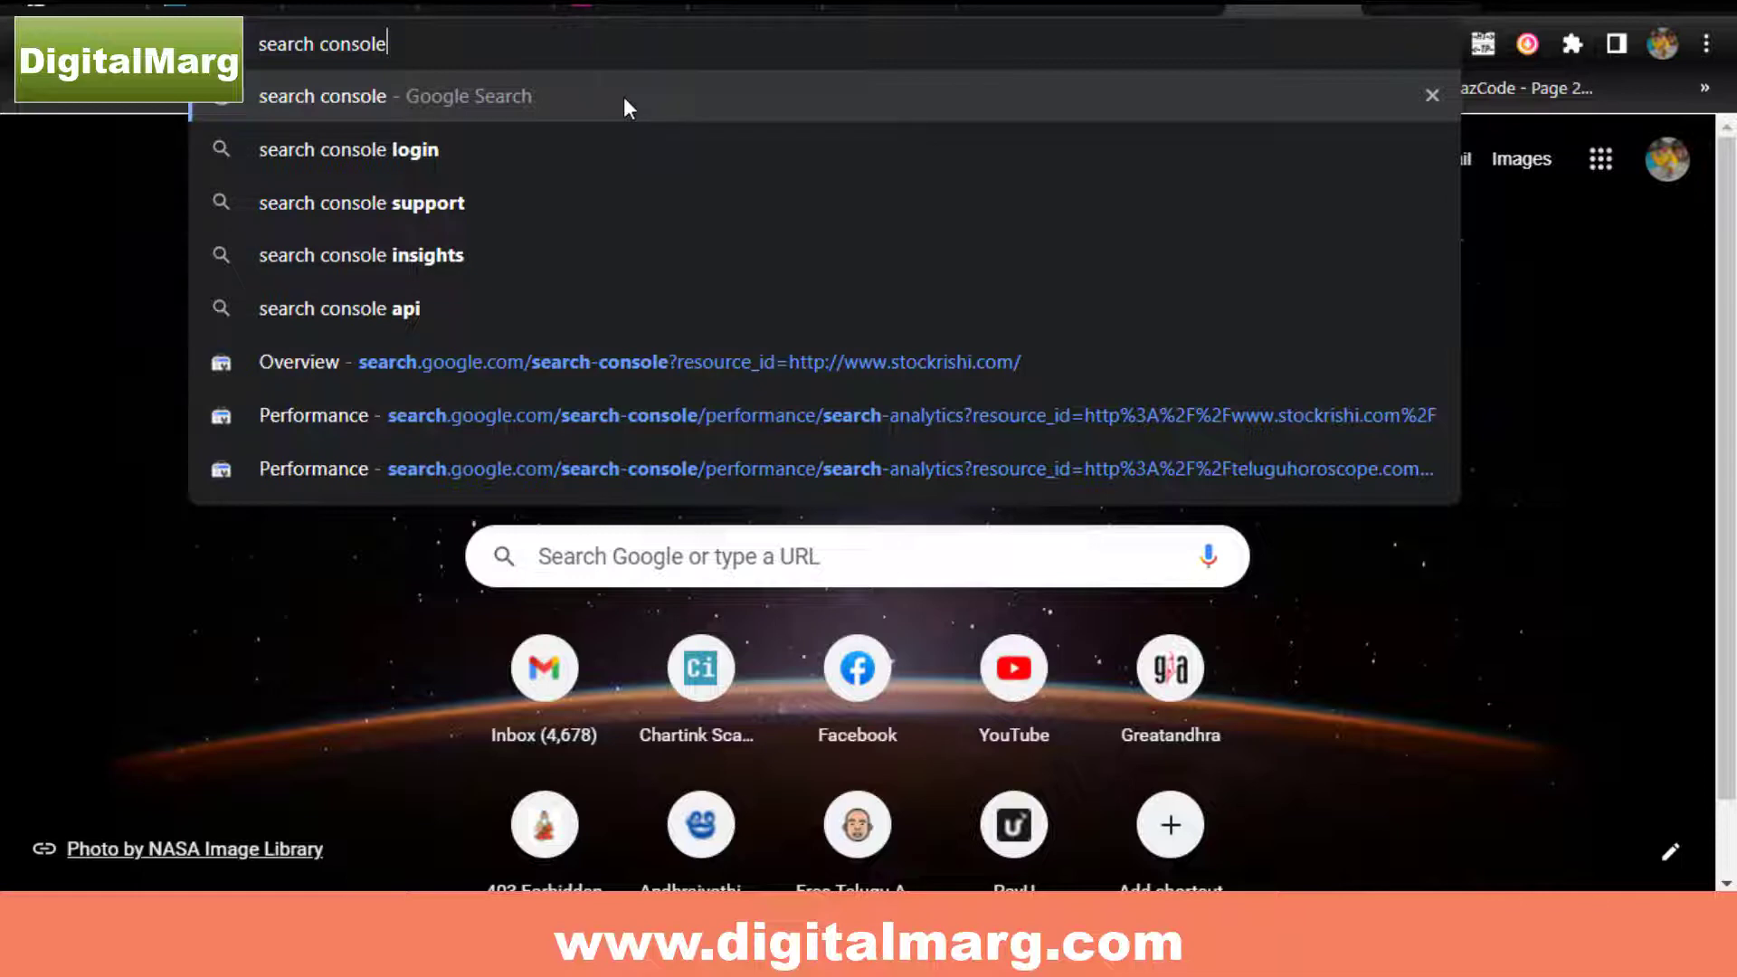
click(624, 101)
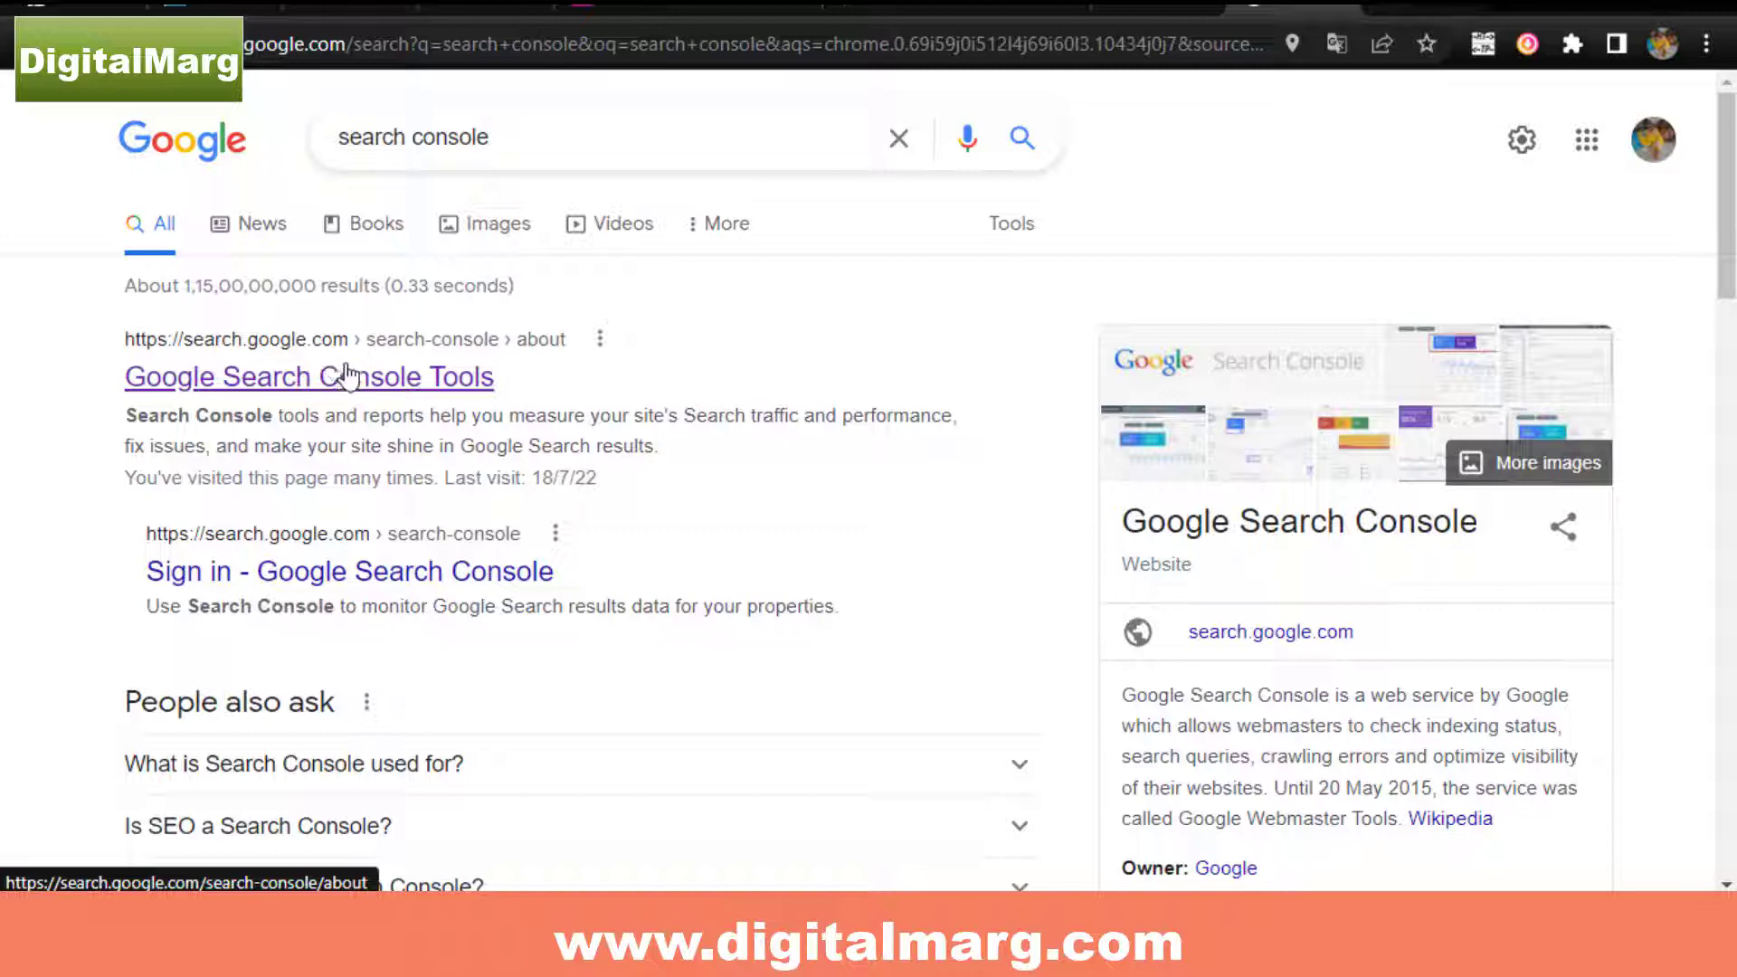
Open the Google Search Console Tools result and start Search Console from its introduction page.
click(294, 380)
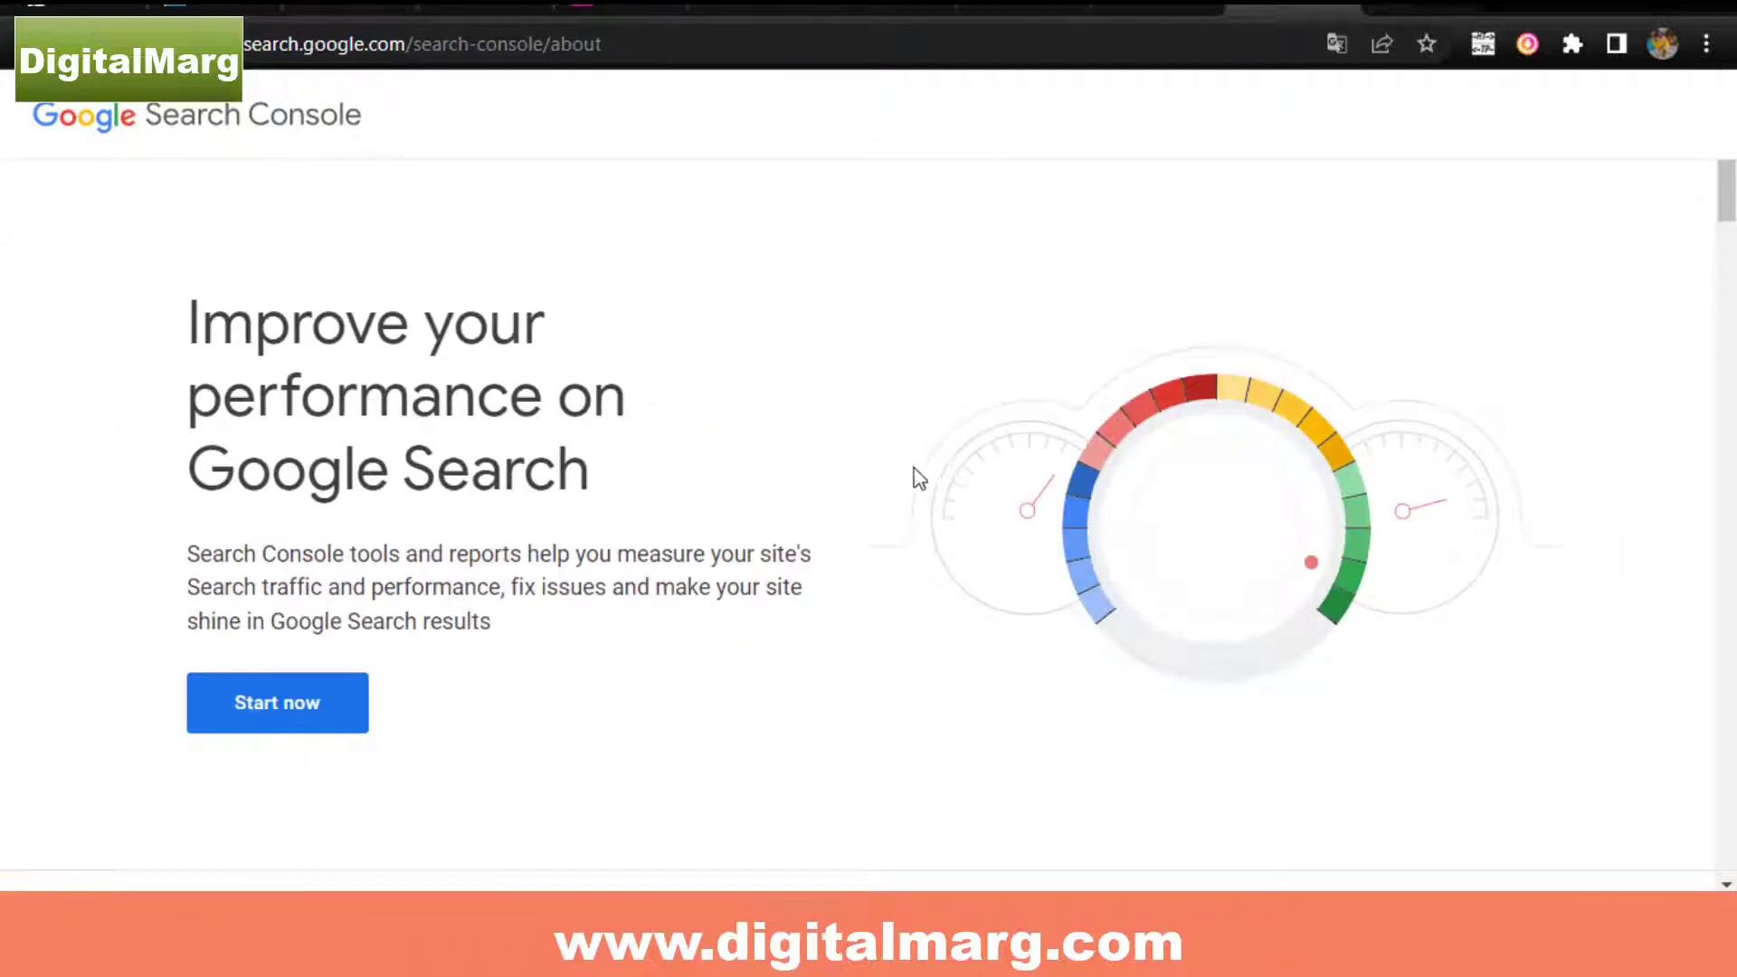
scroll(942, 492, down, 5)
scroll(963, 492, up, 5)
click(297, 707)
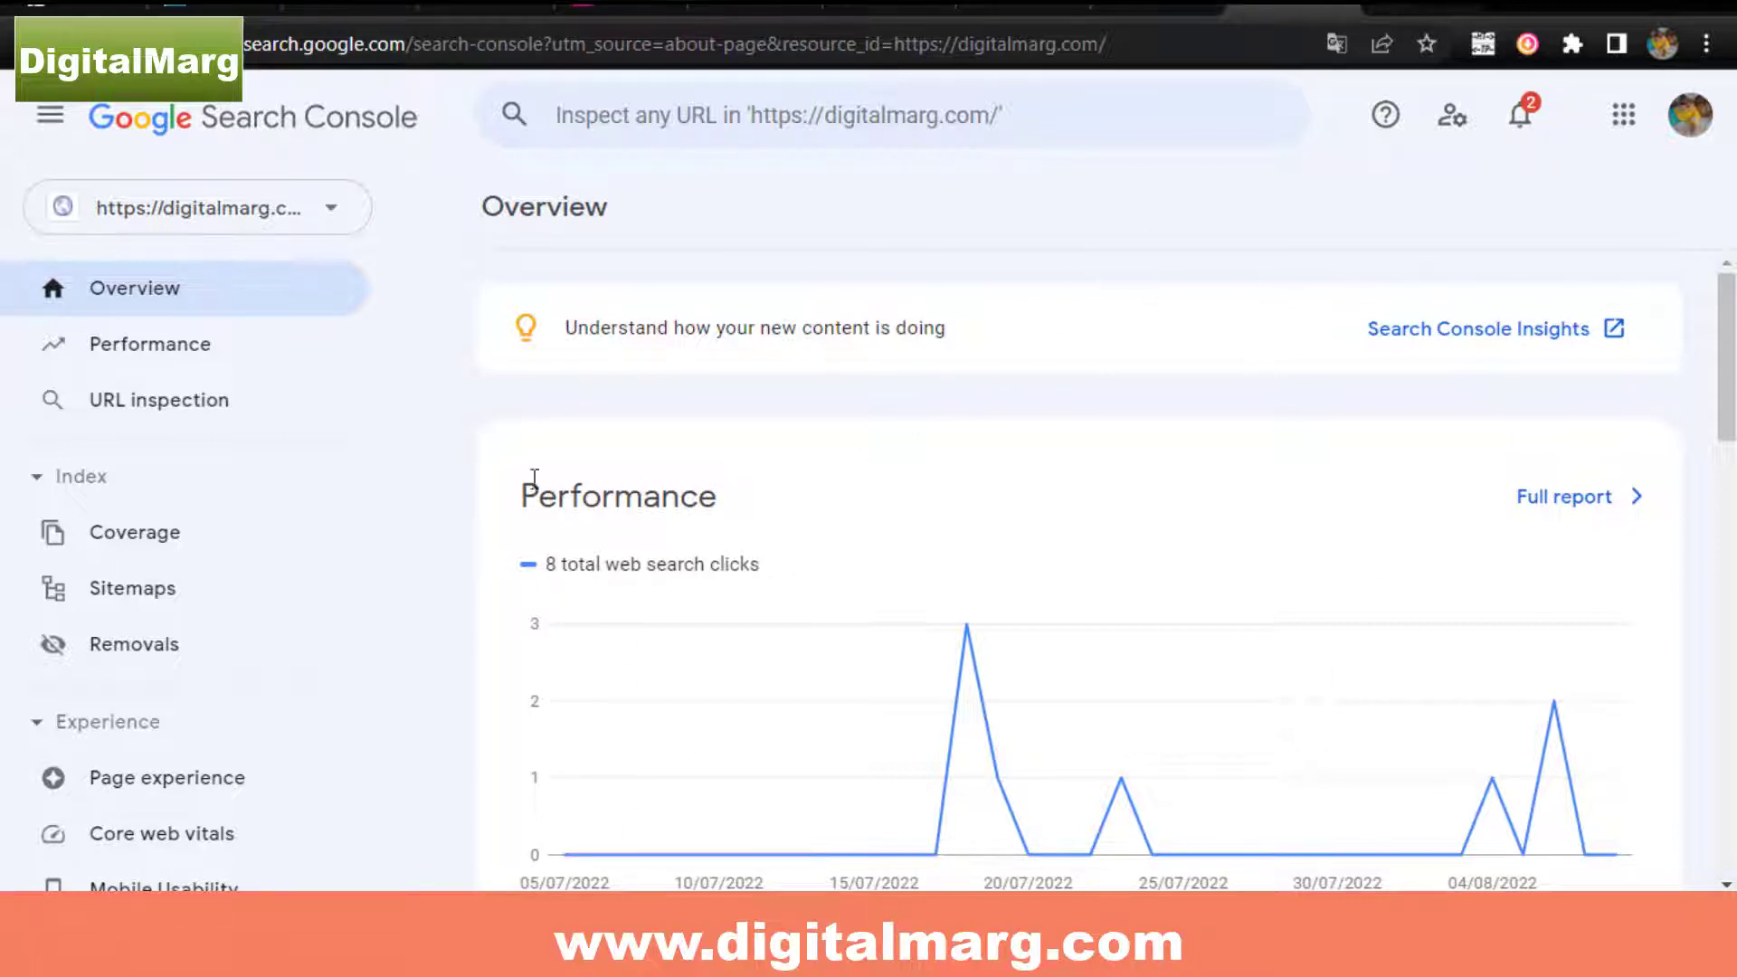
scroll(503, 503, down, 2)
scroll(504, 504, up, 2)
scroll(443, 400, down, 3)
scroll(435, 404, up, 3)
click(333, 210)
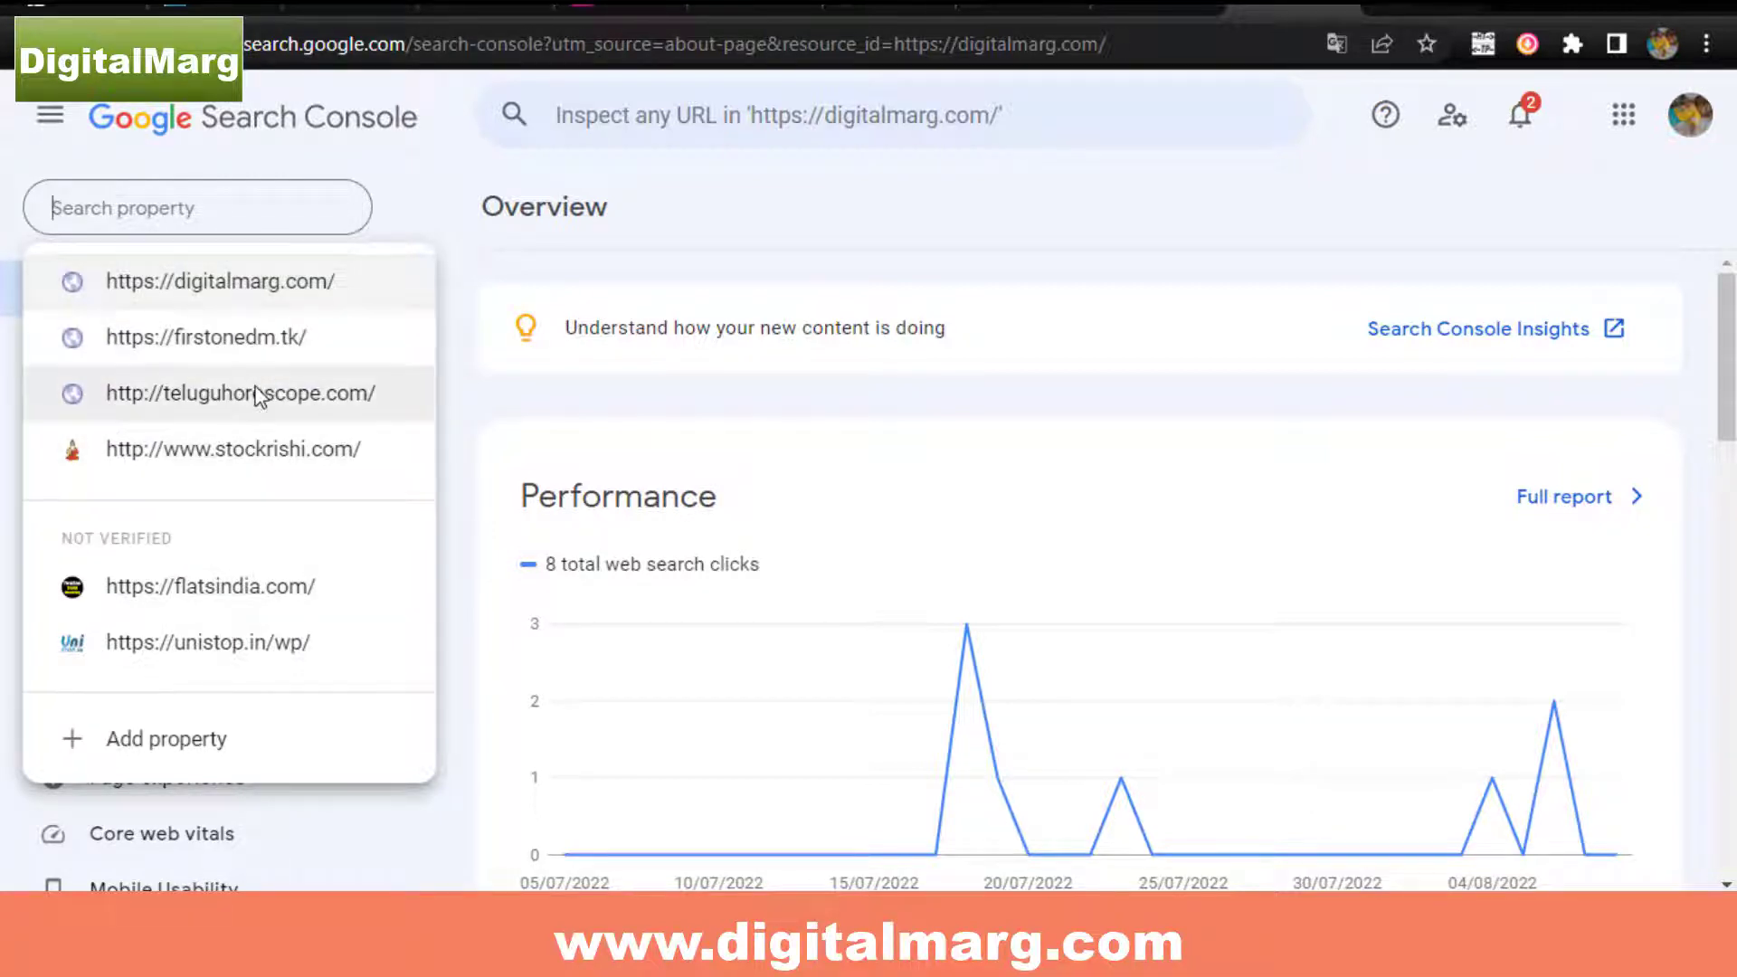
click(459, 305)
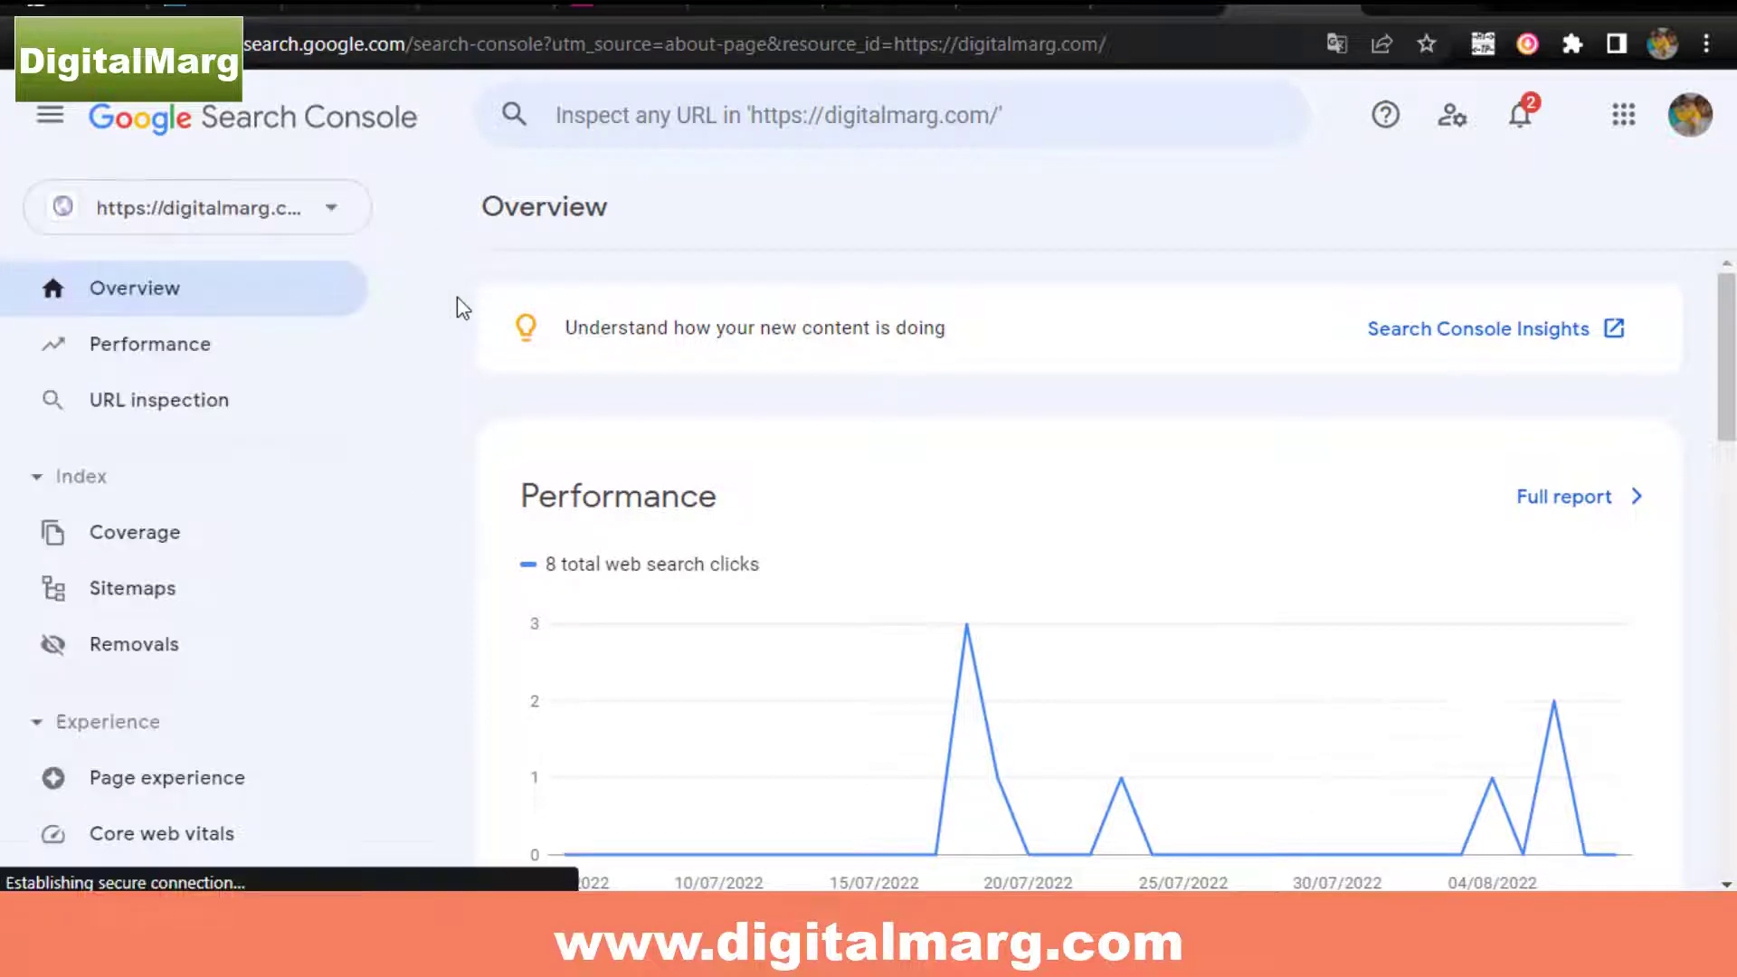
click(178, 364)
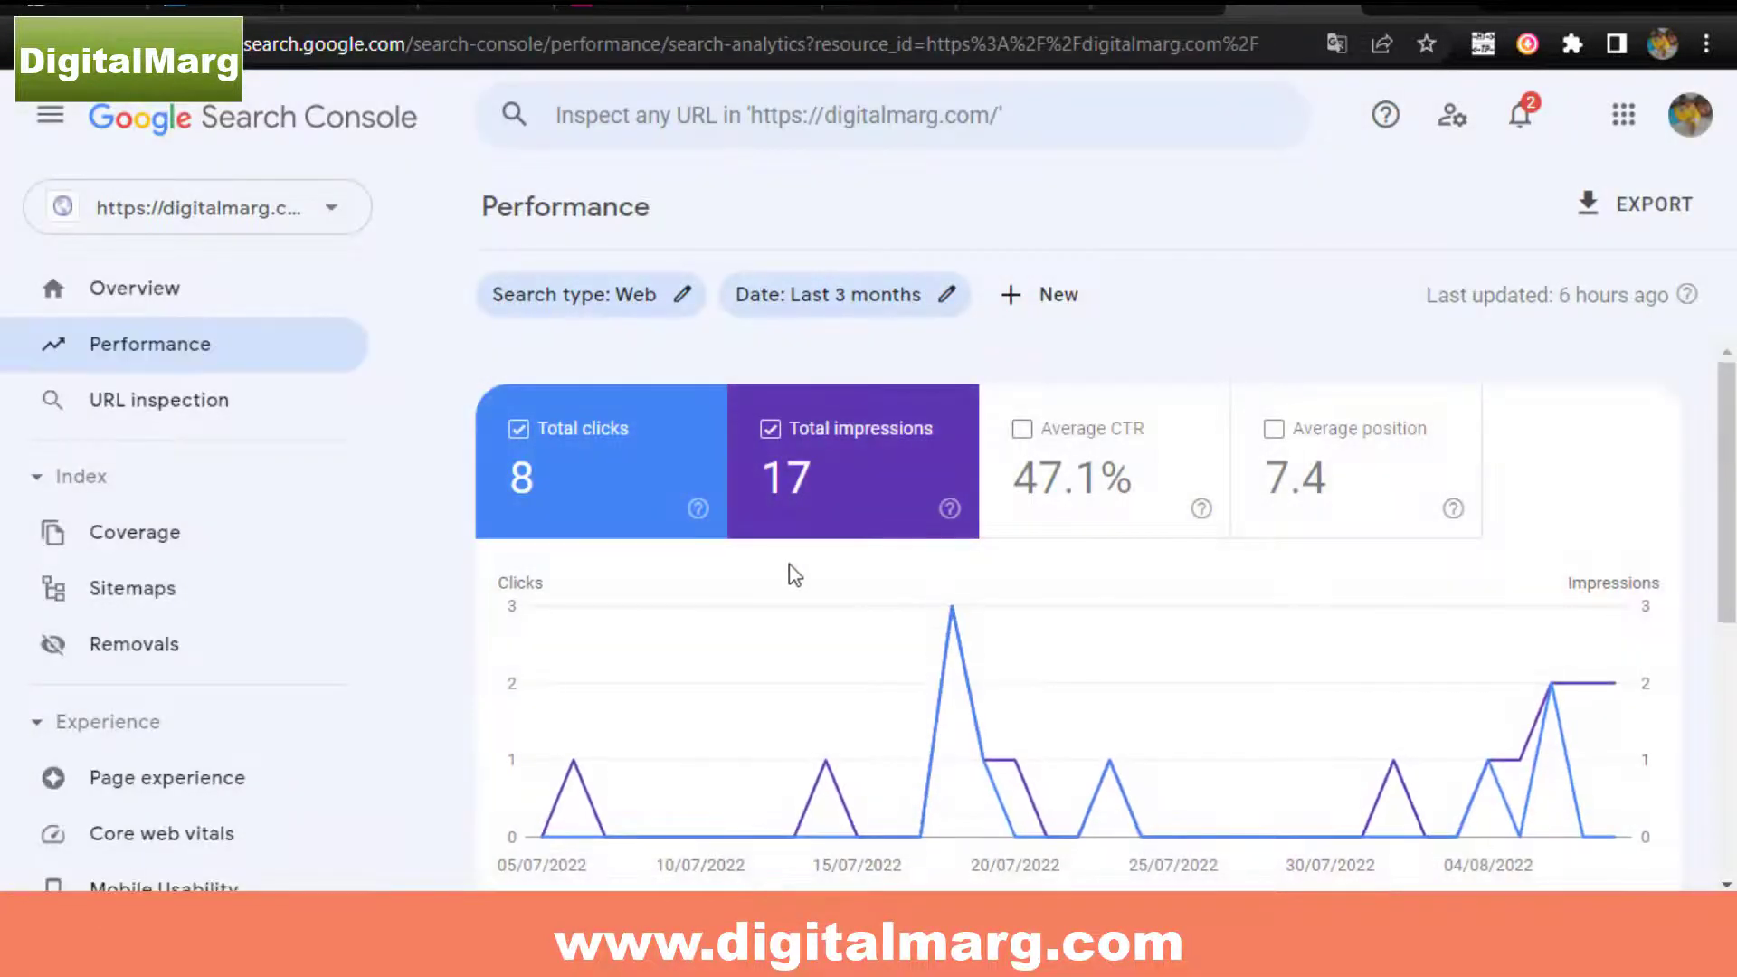
scroll(805, 542, down, 2)
scroll(805, 543, up, 2)
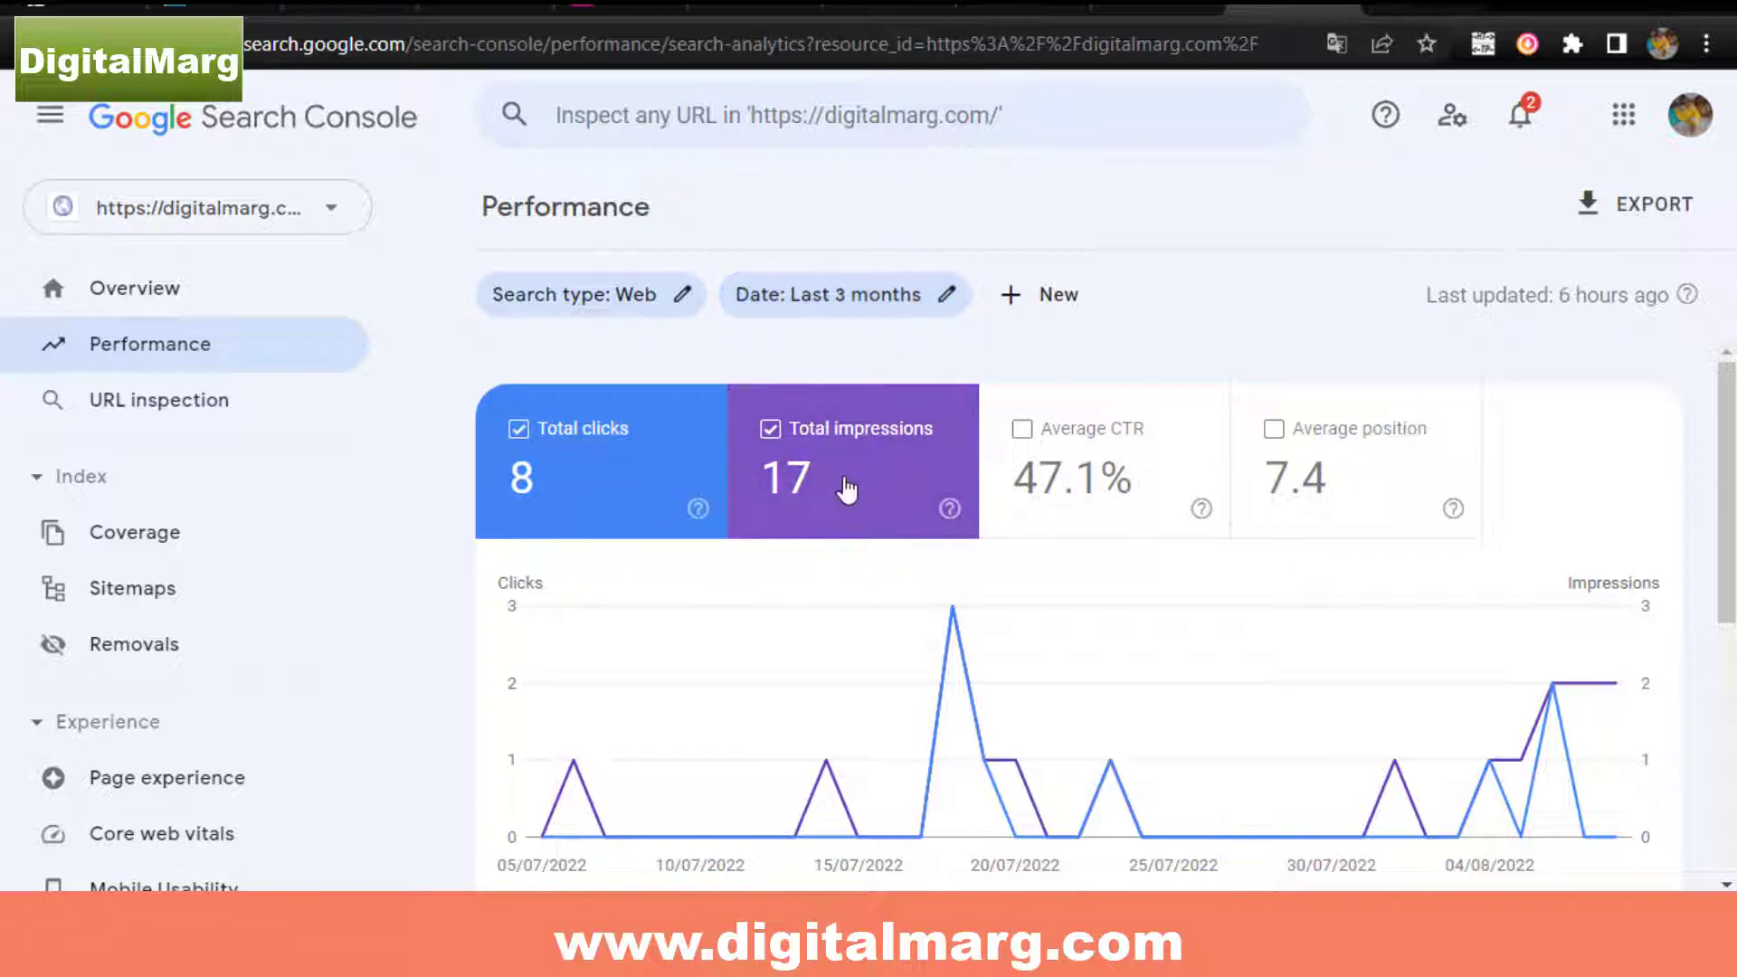
click(286, 231)
click(282, 446)
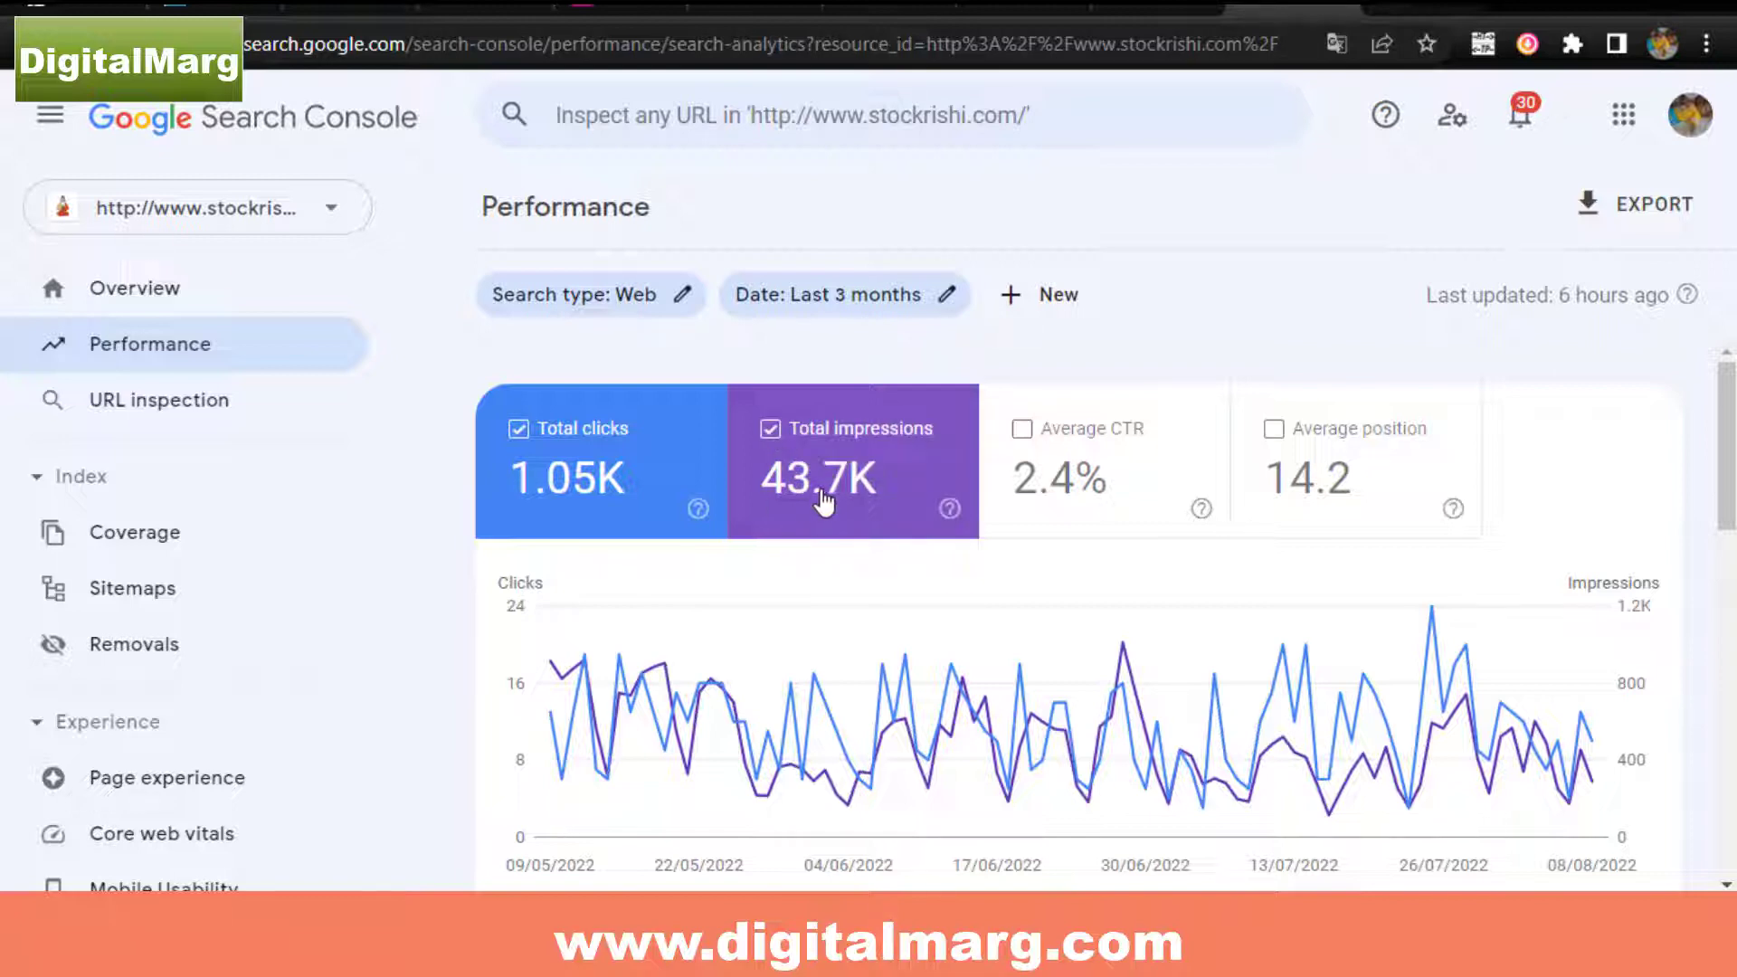
mouse_move(821, 488)
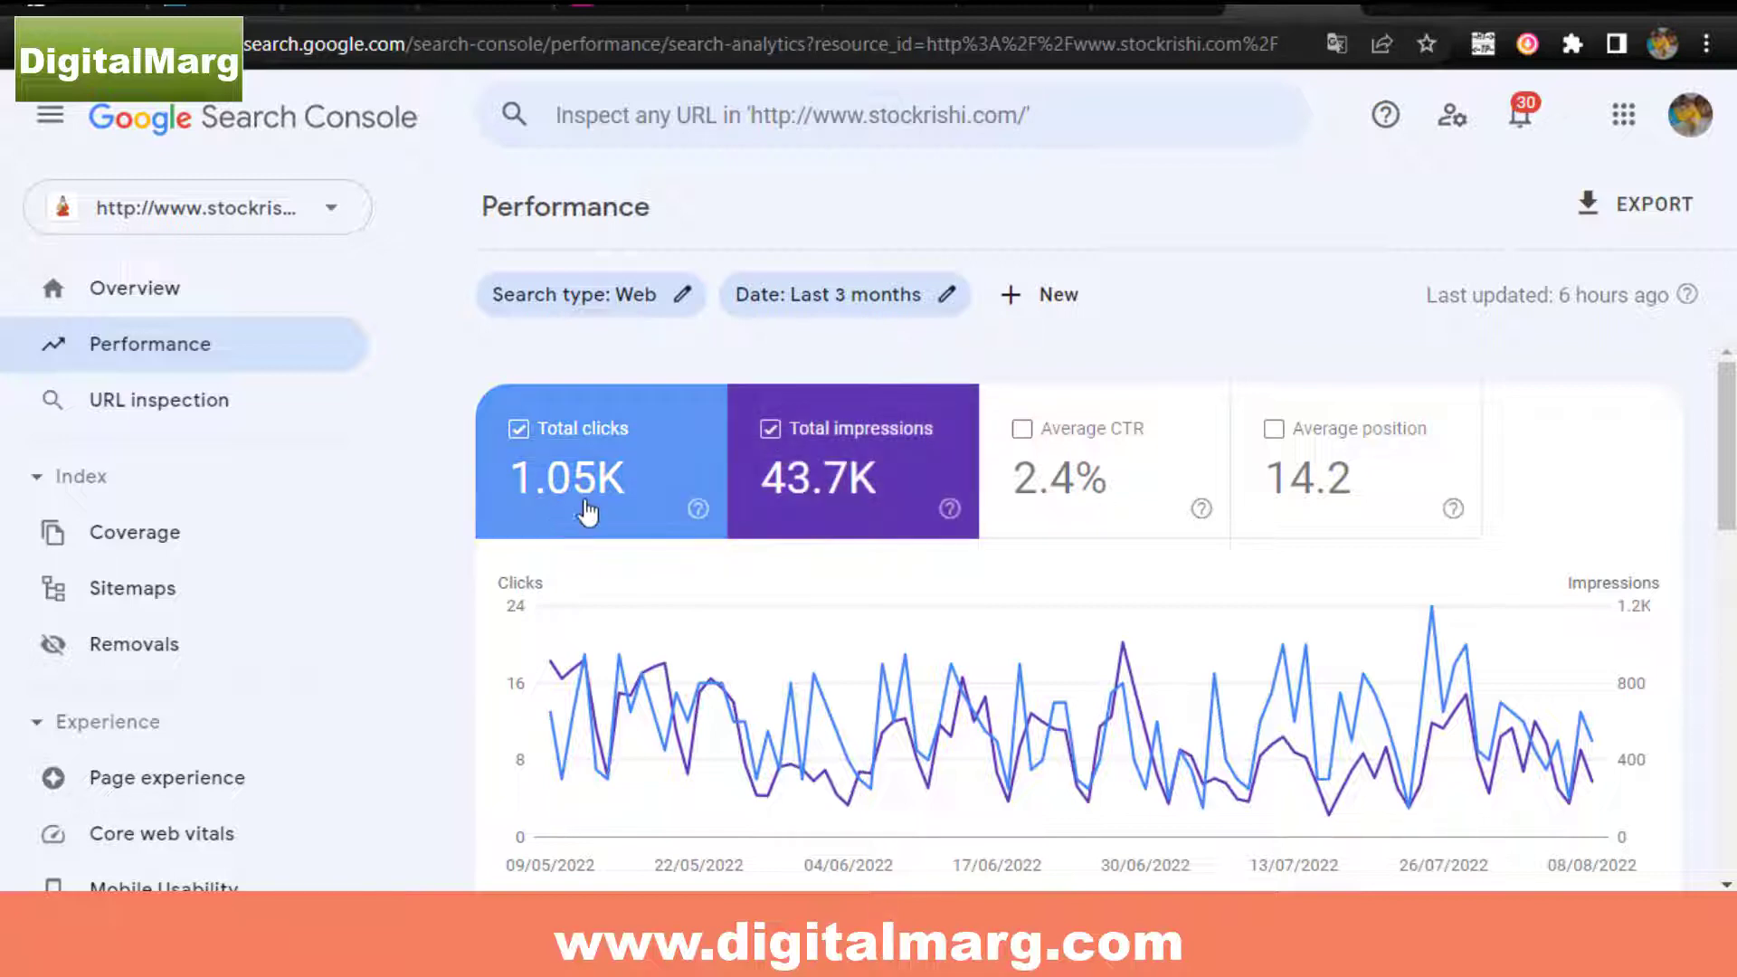
mouse_move(597, 508)
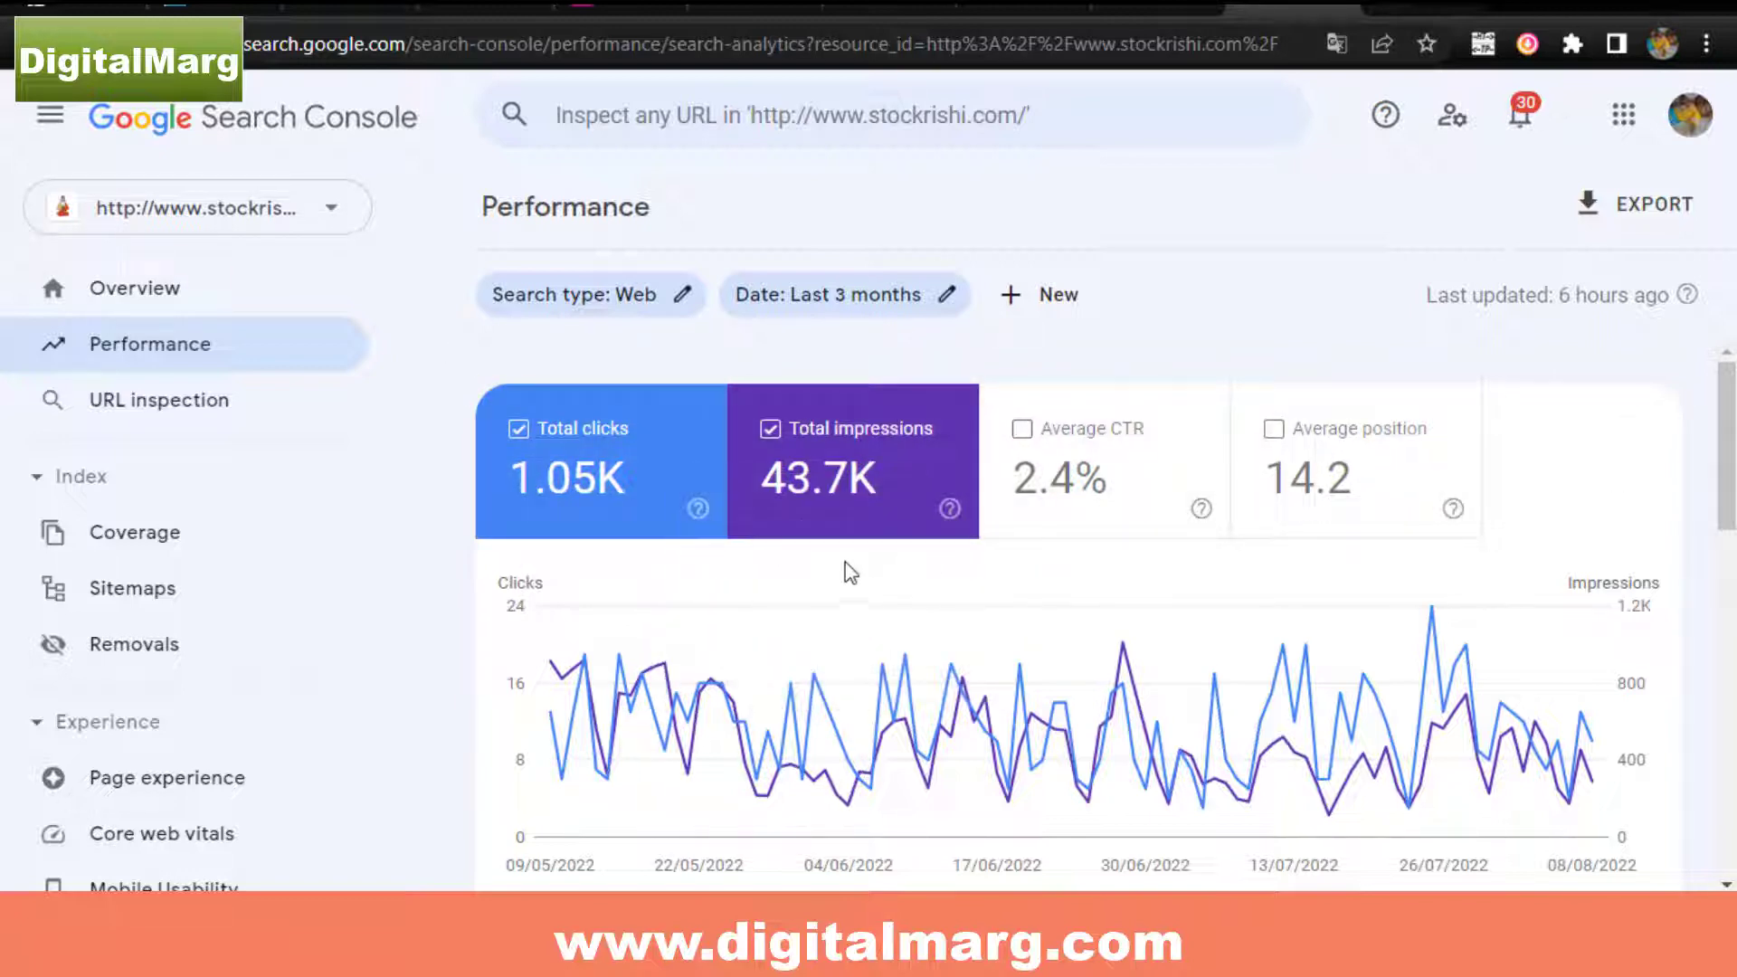
mouse_move(859, 484)
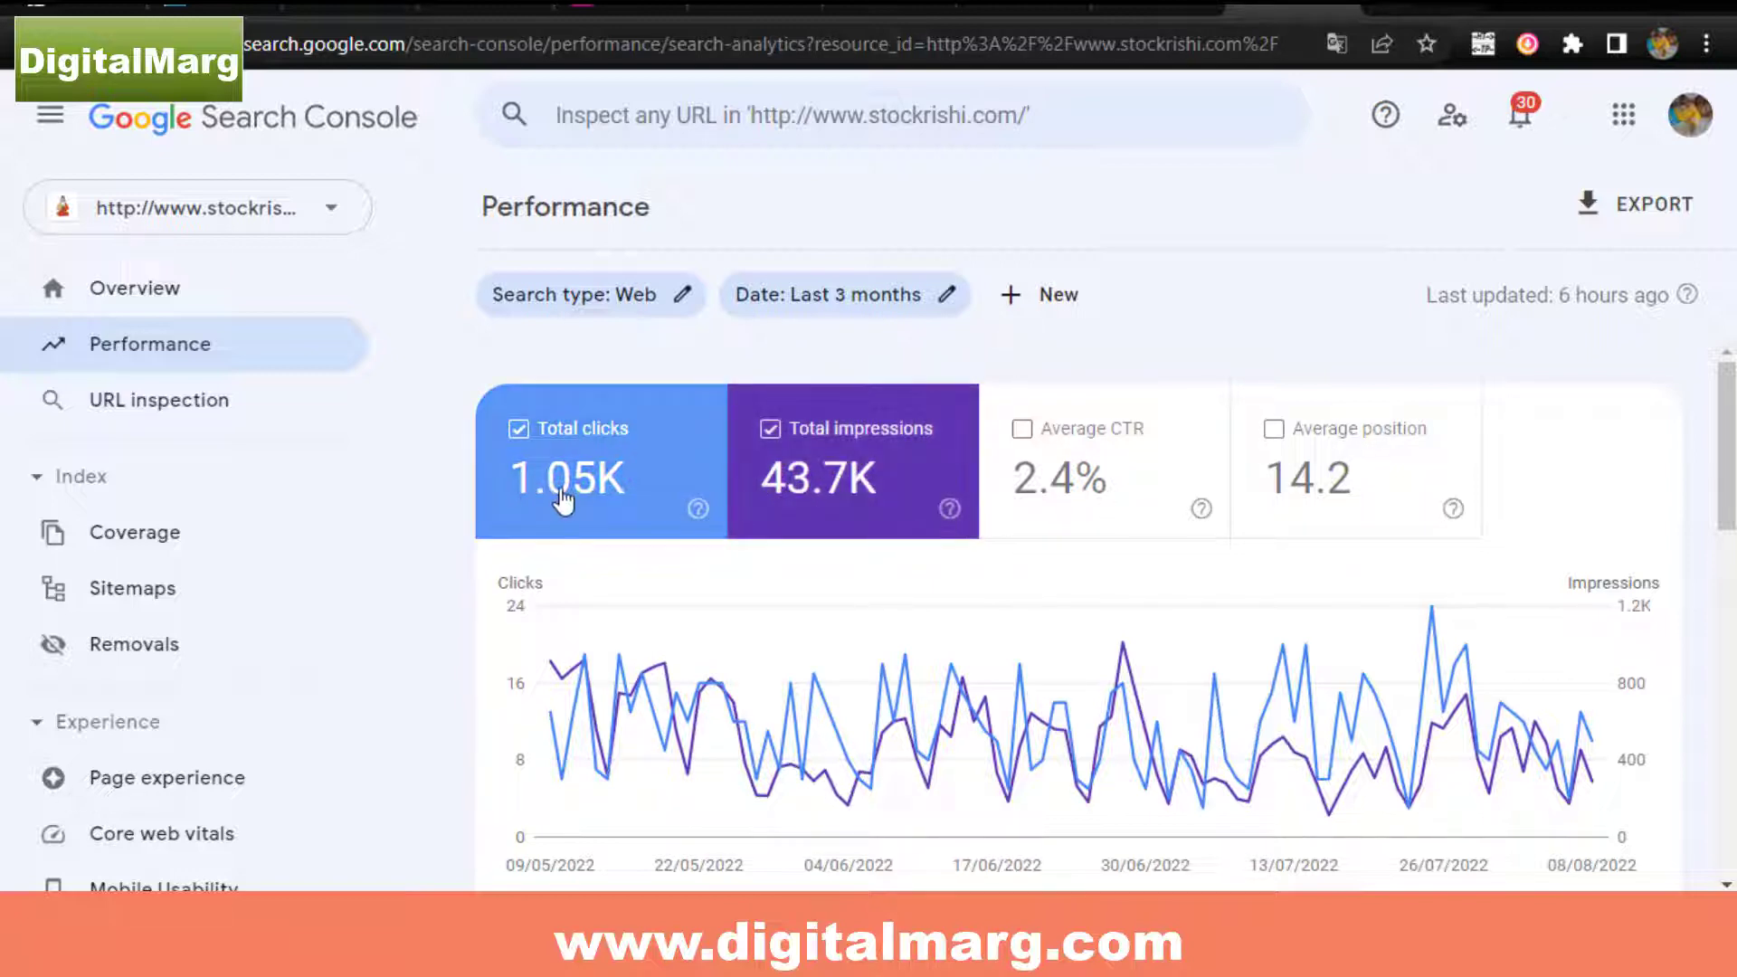
mouse_move(582, 503)
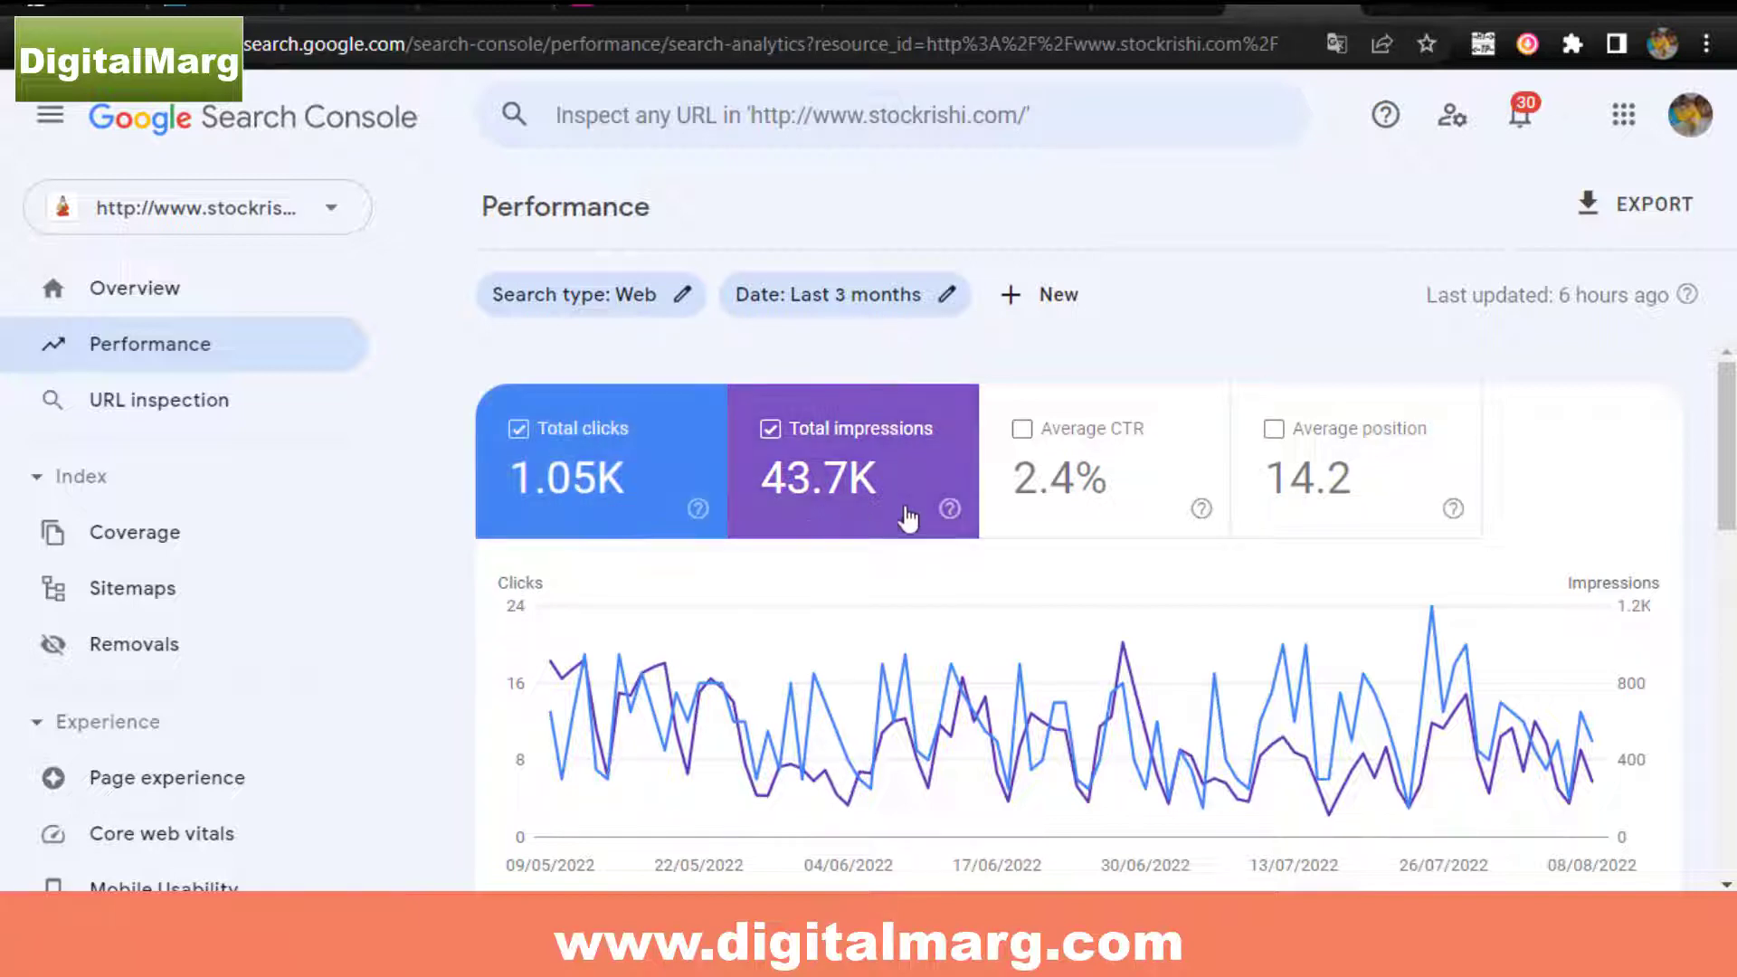
mouse_move(1063, 511)
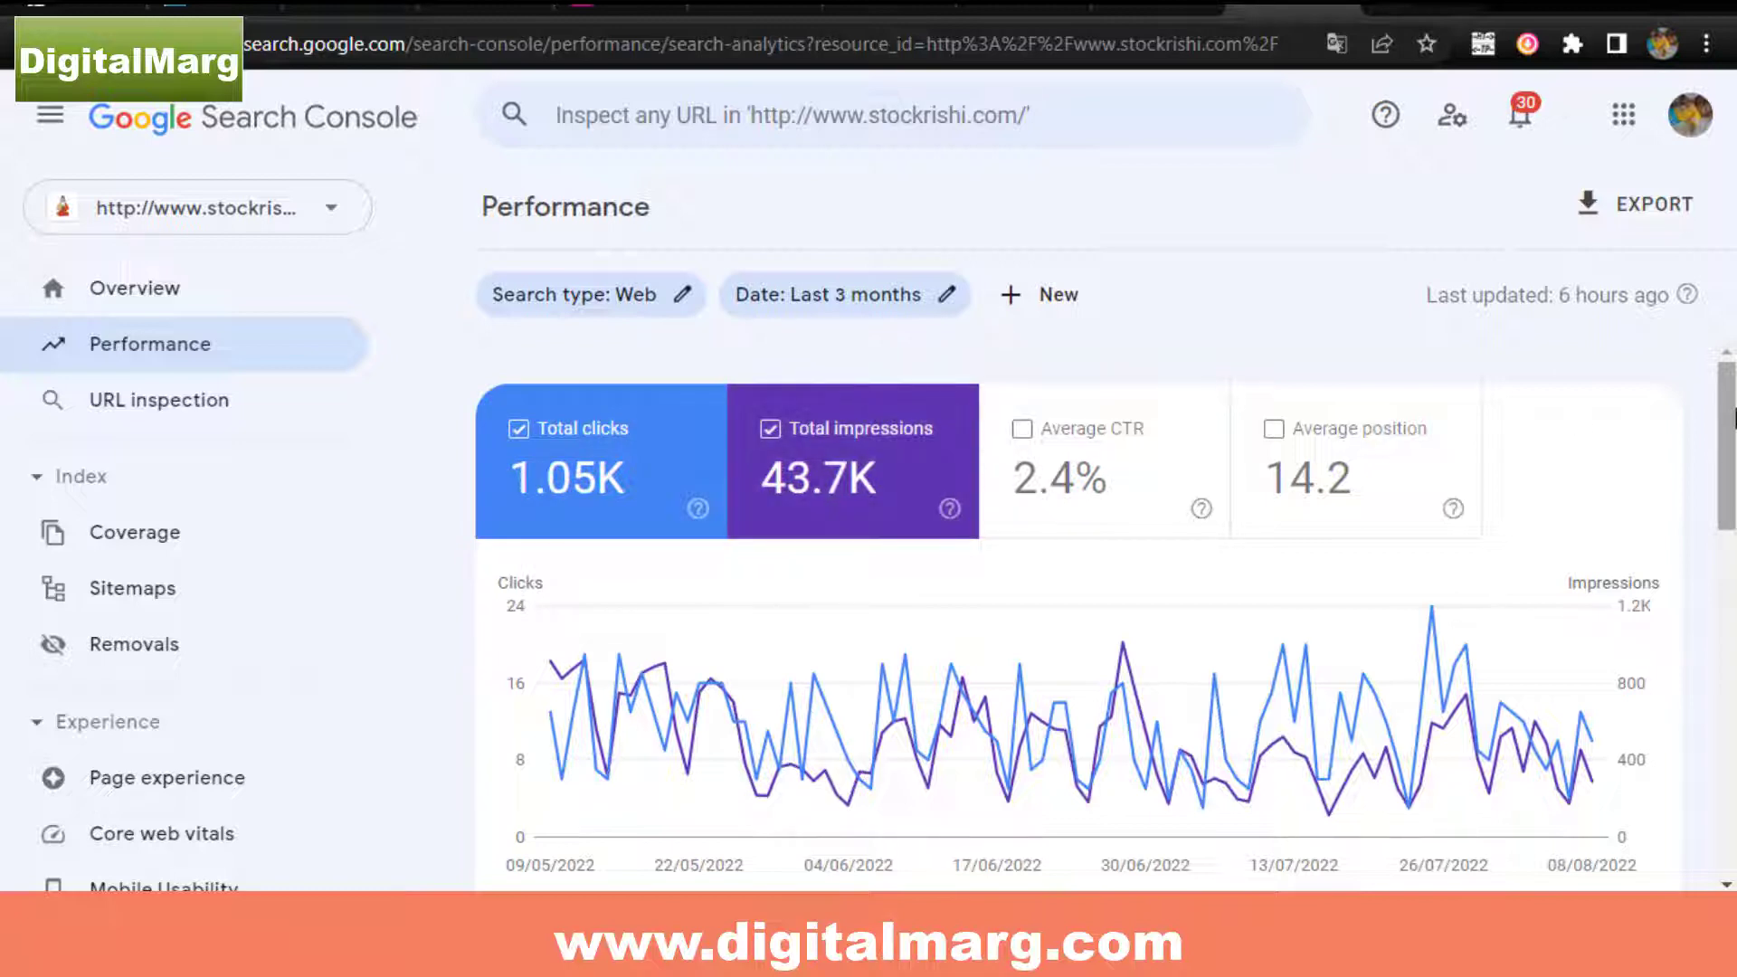
Examine the top queries' clicks and impressions, highlighting the impressions figure of the "nifty heatmap" query.
drag(1733, 418, 1733, 675)
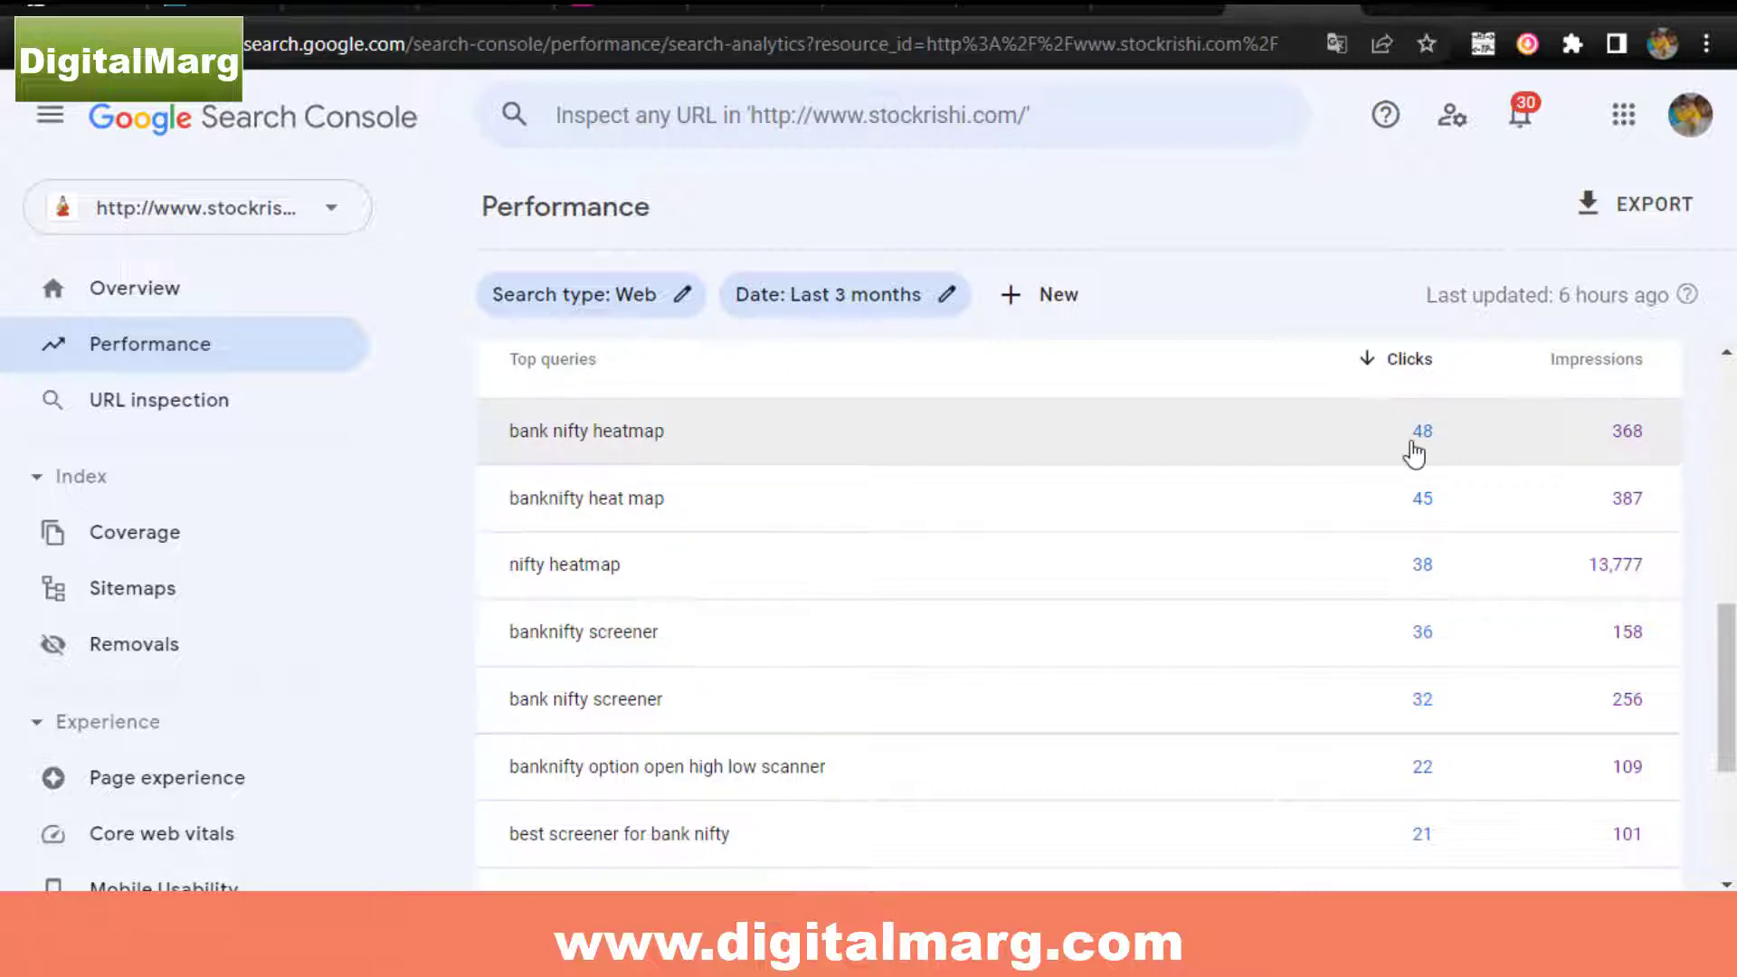
scroll(1318, 434, up, 8)
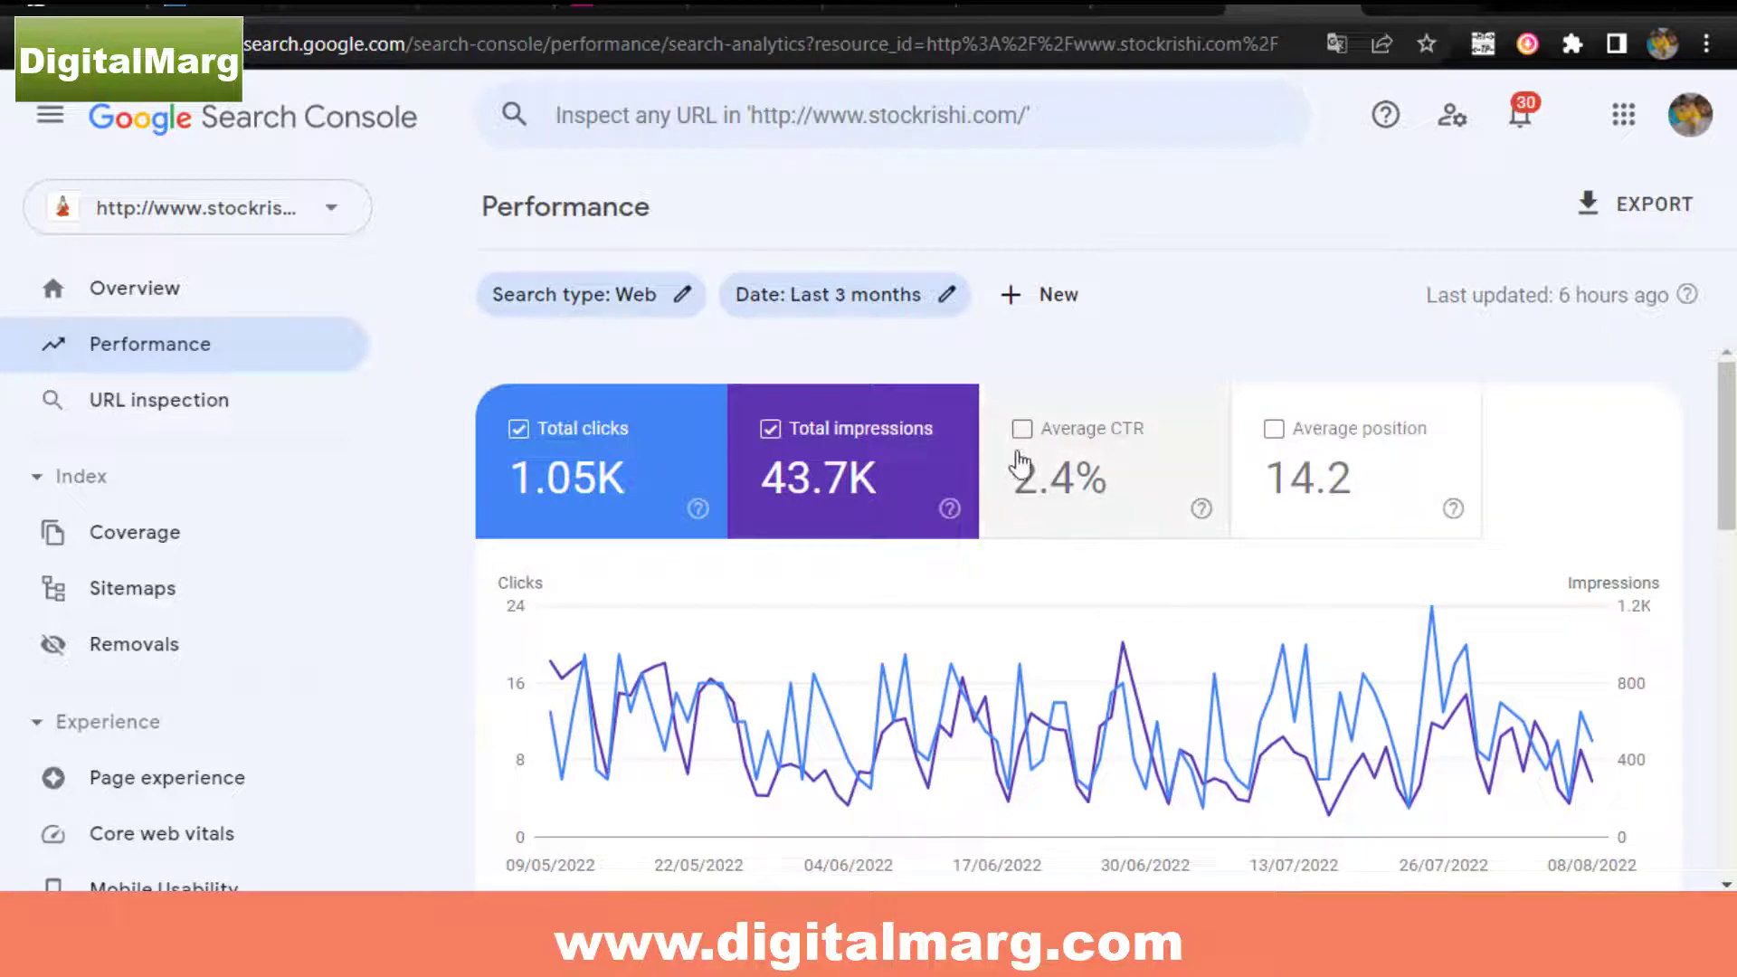
scroll(1147, 492, down, 8)
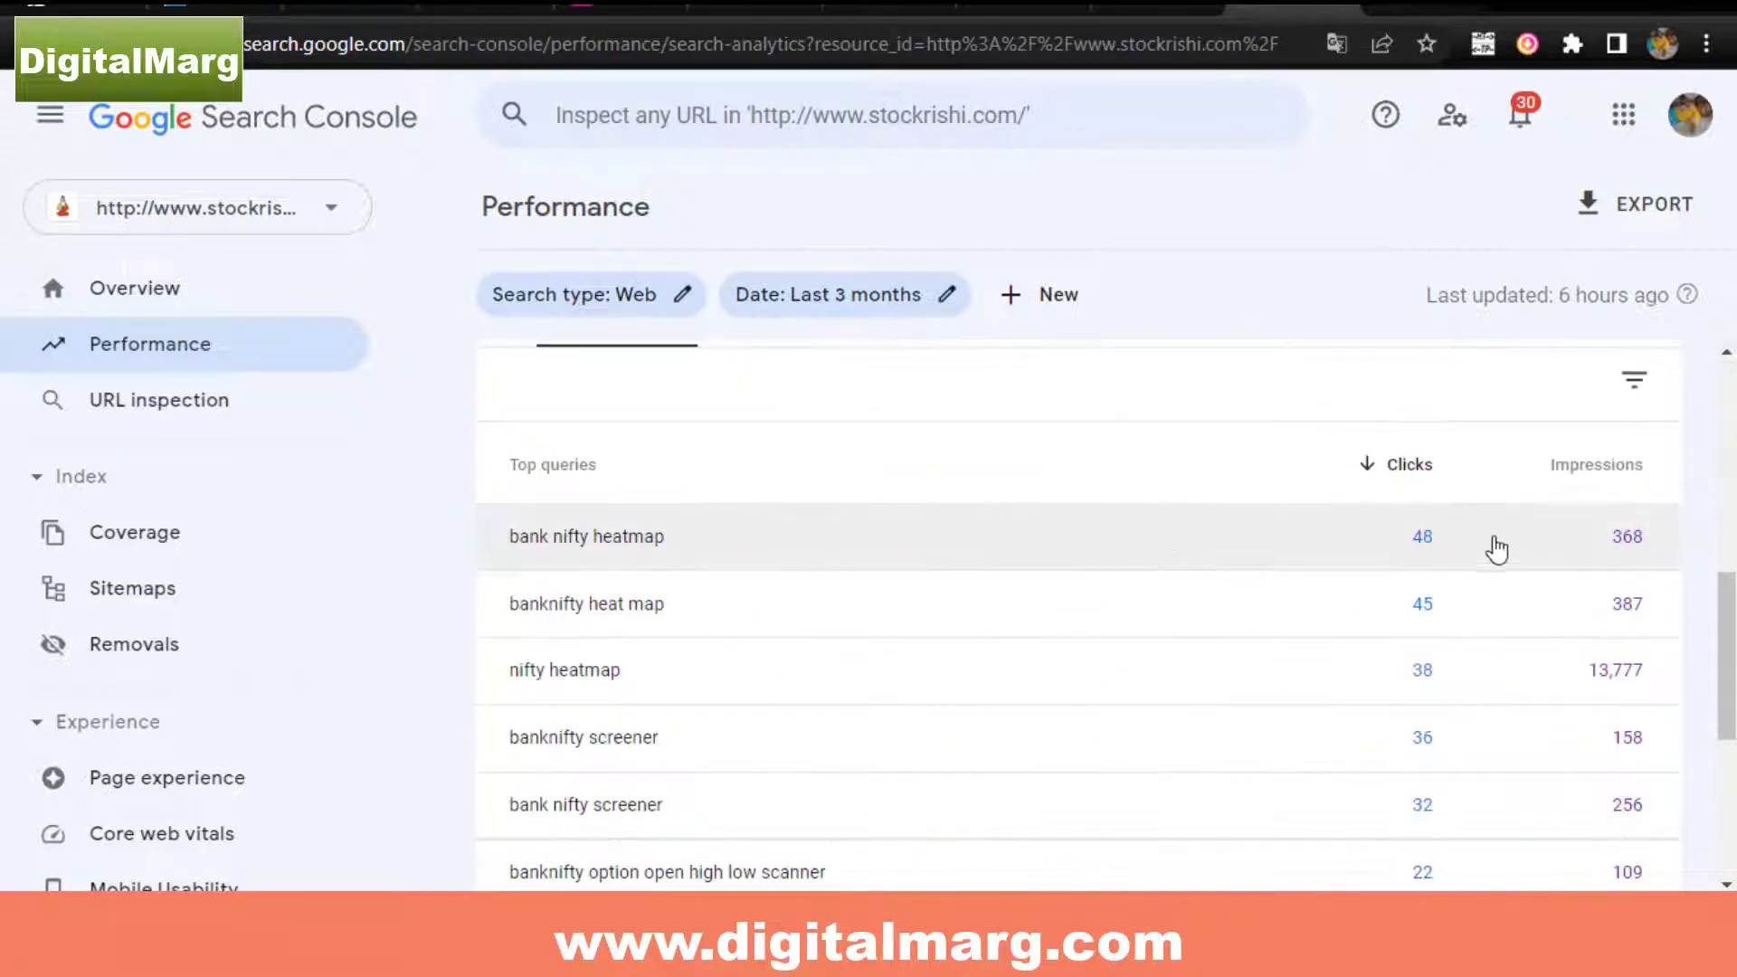
scroll(1074, 606, down, 2)
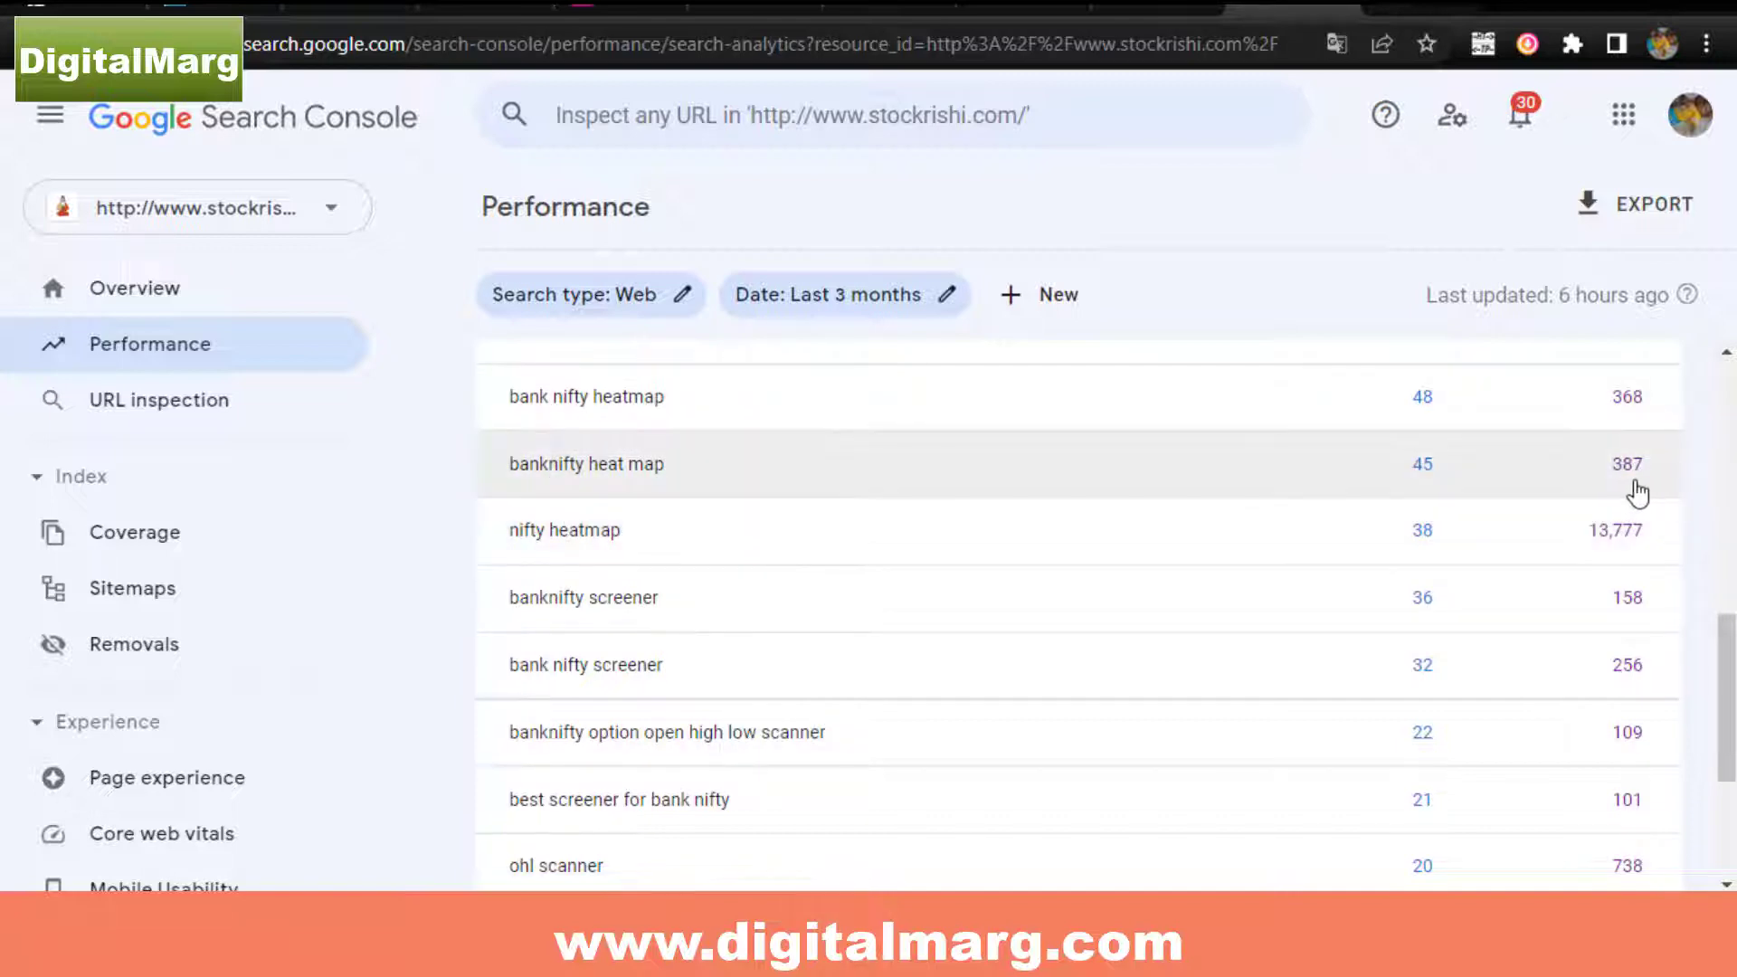
scroll(1637, 493, up, 2)
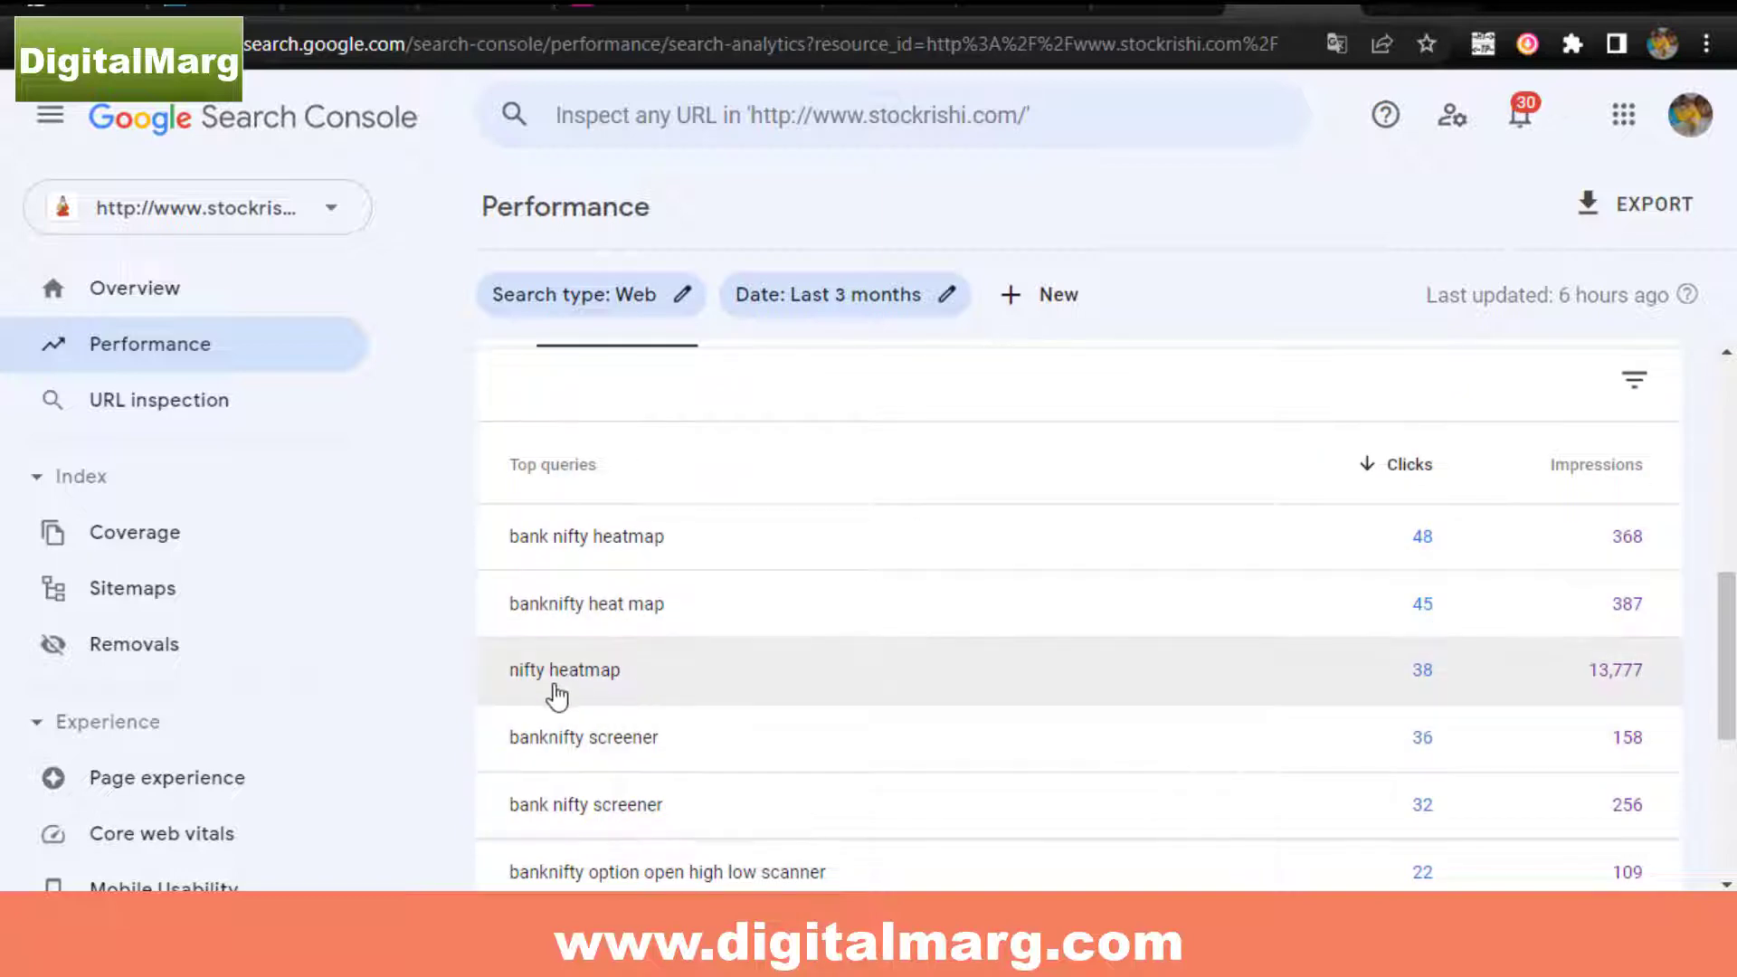
drag(1582, 691, 1643, 691)
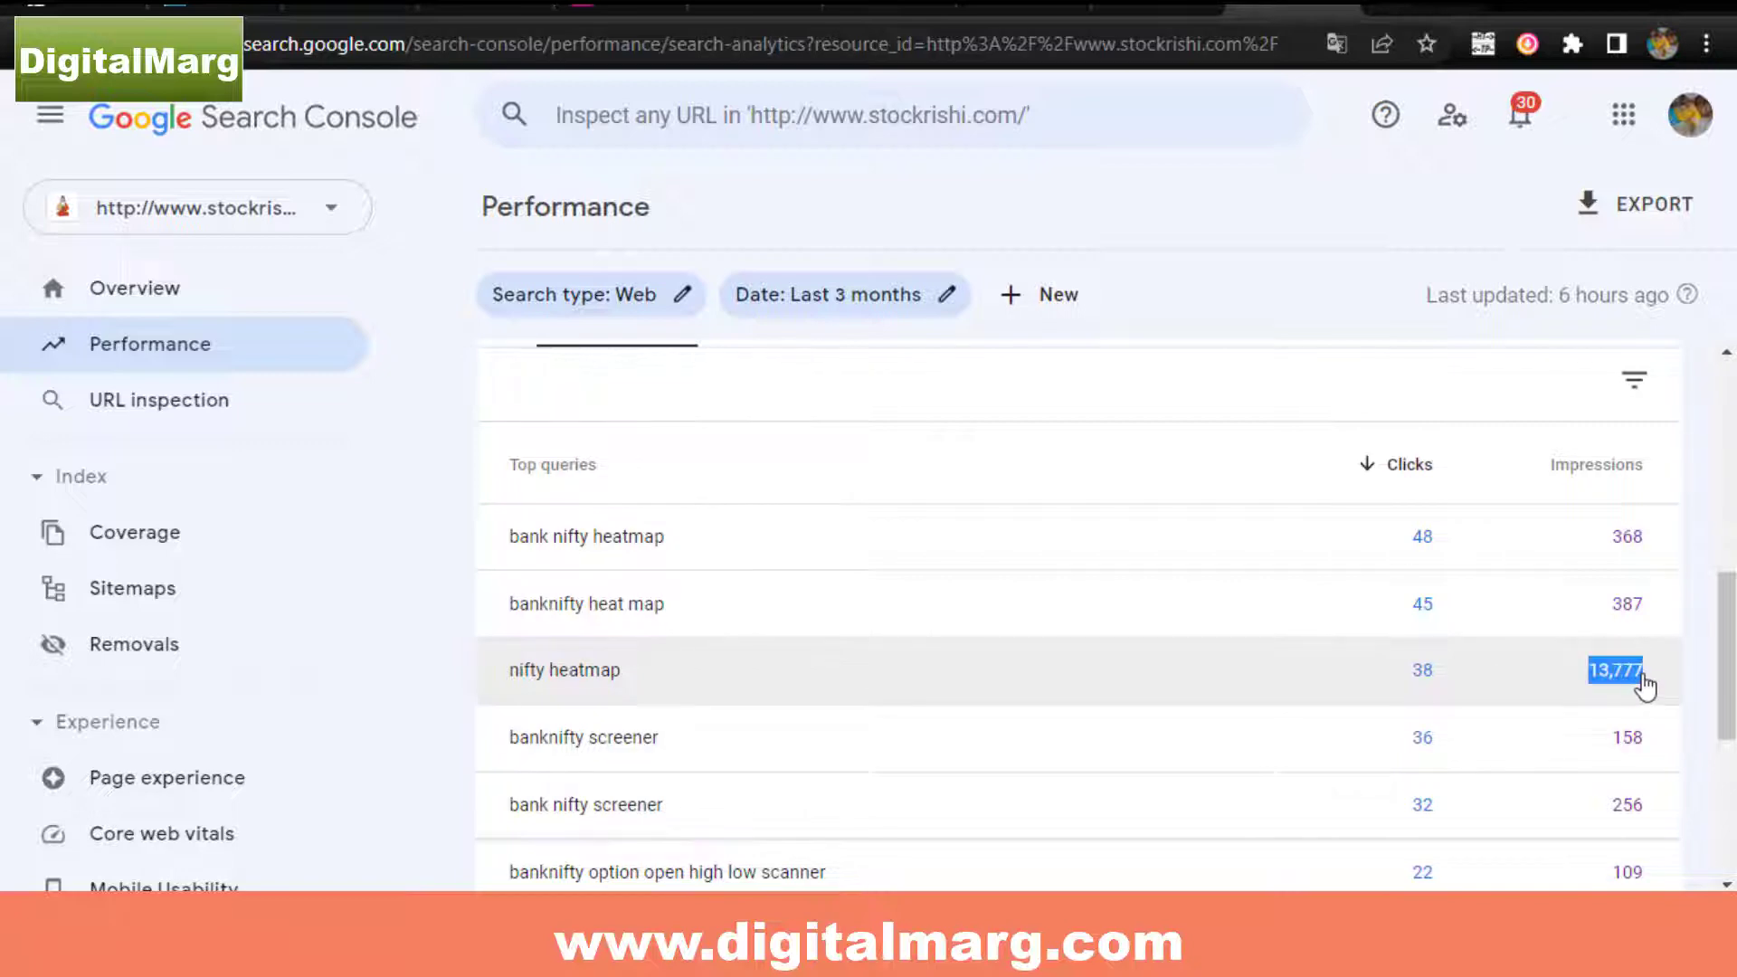
scroll(1582, 704, down, 2)
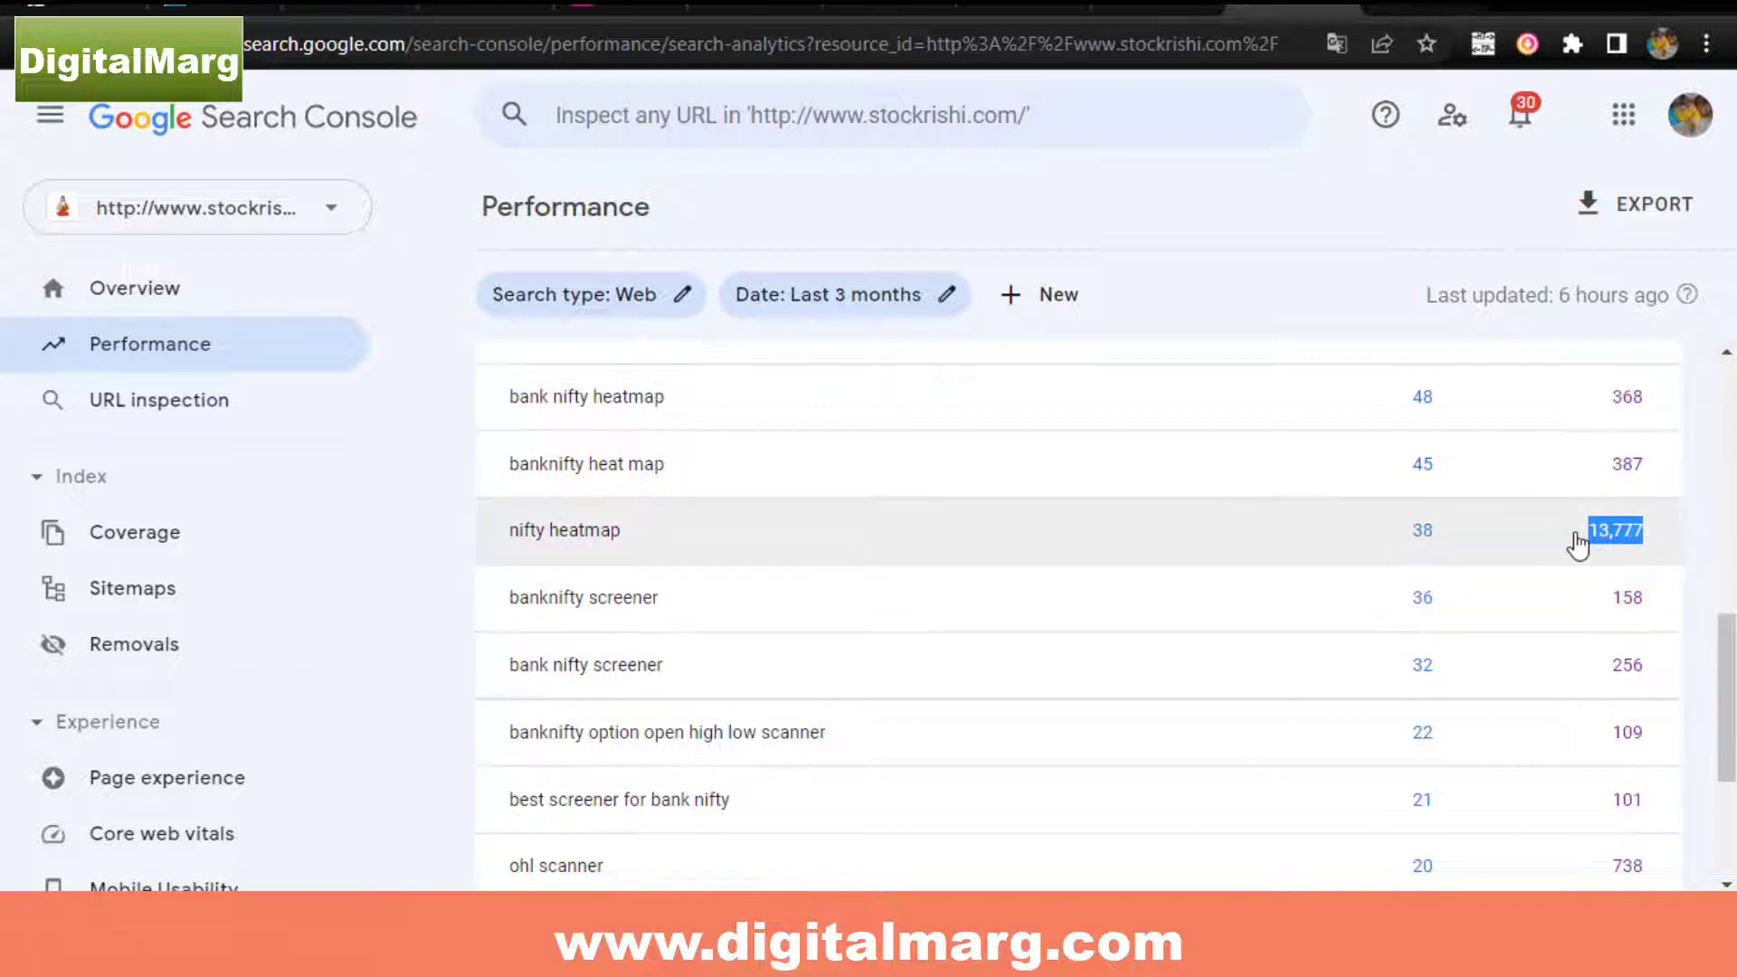
scroll(1659, 497, up, 10)
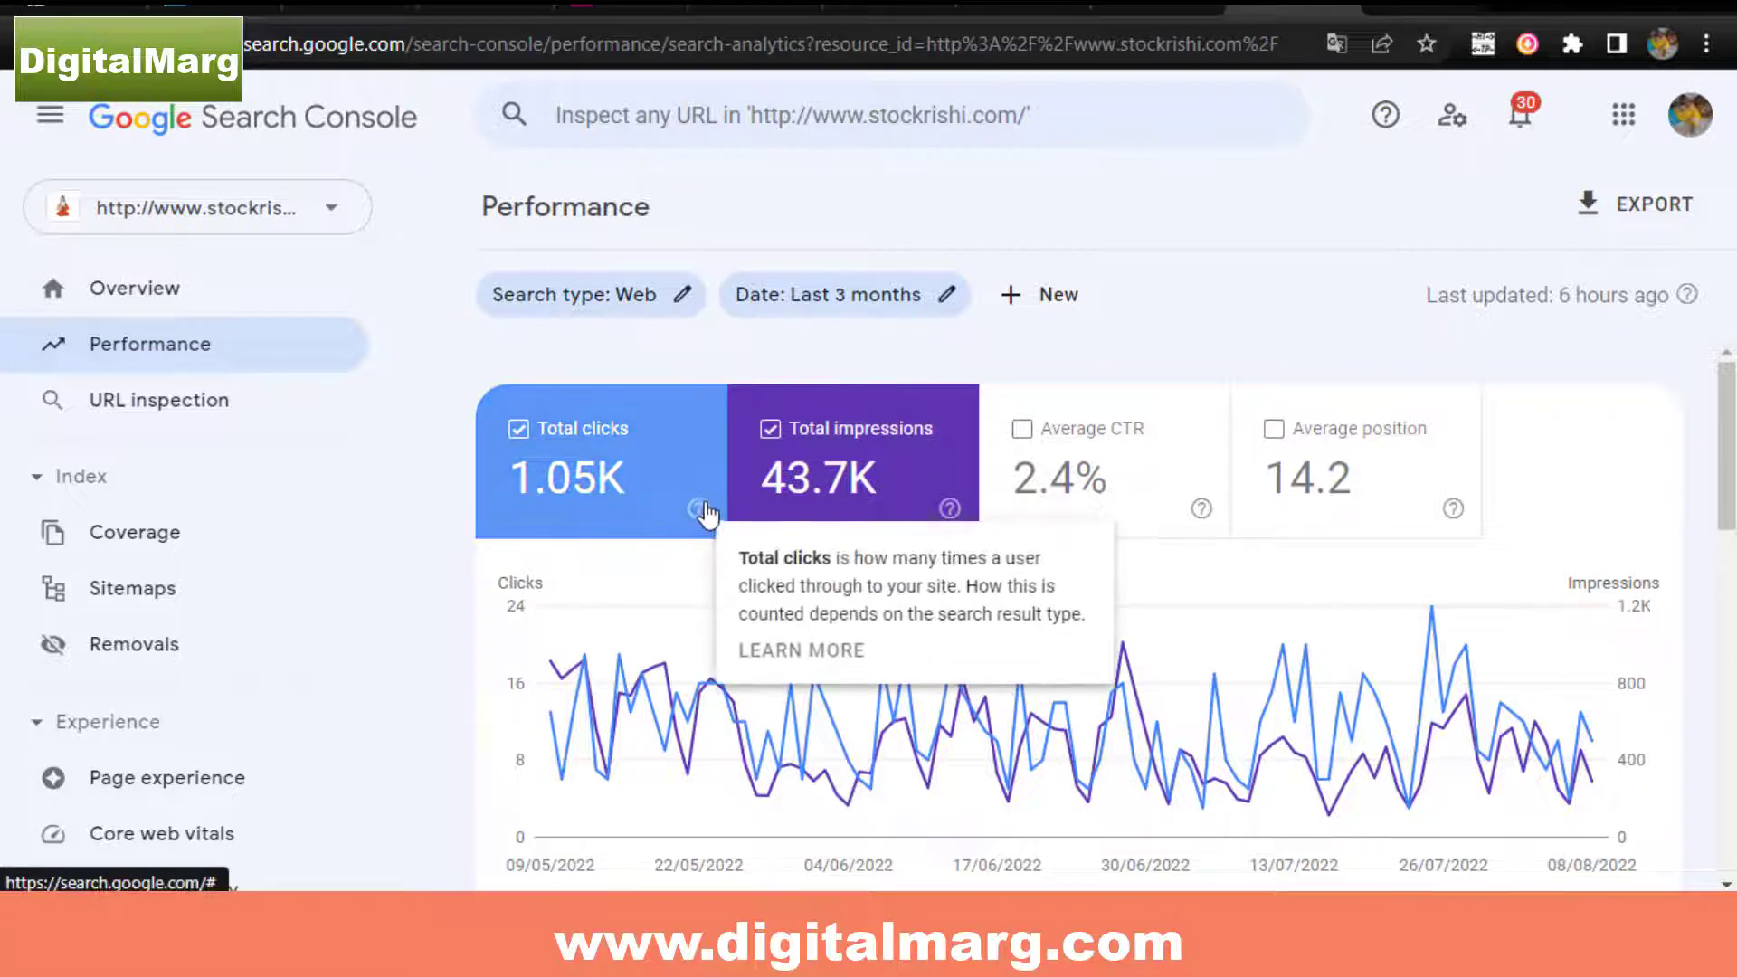
Review the average CTR and average position, and read through the first page of top search queries.
mouse_move(849, 489)
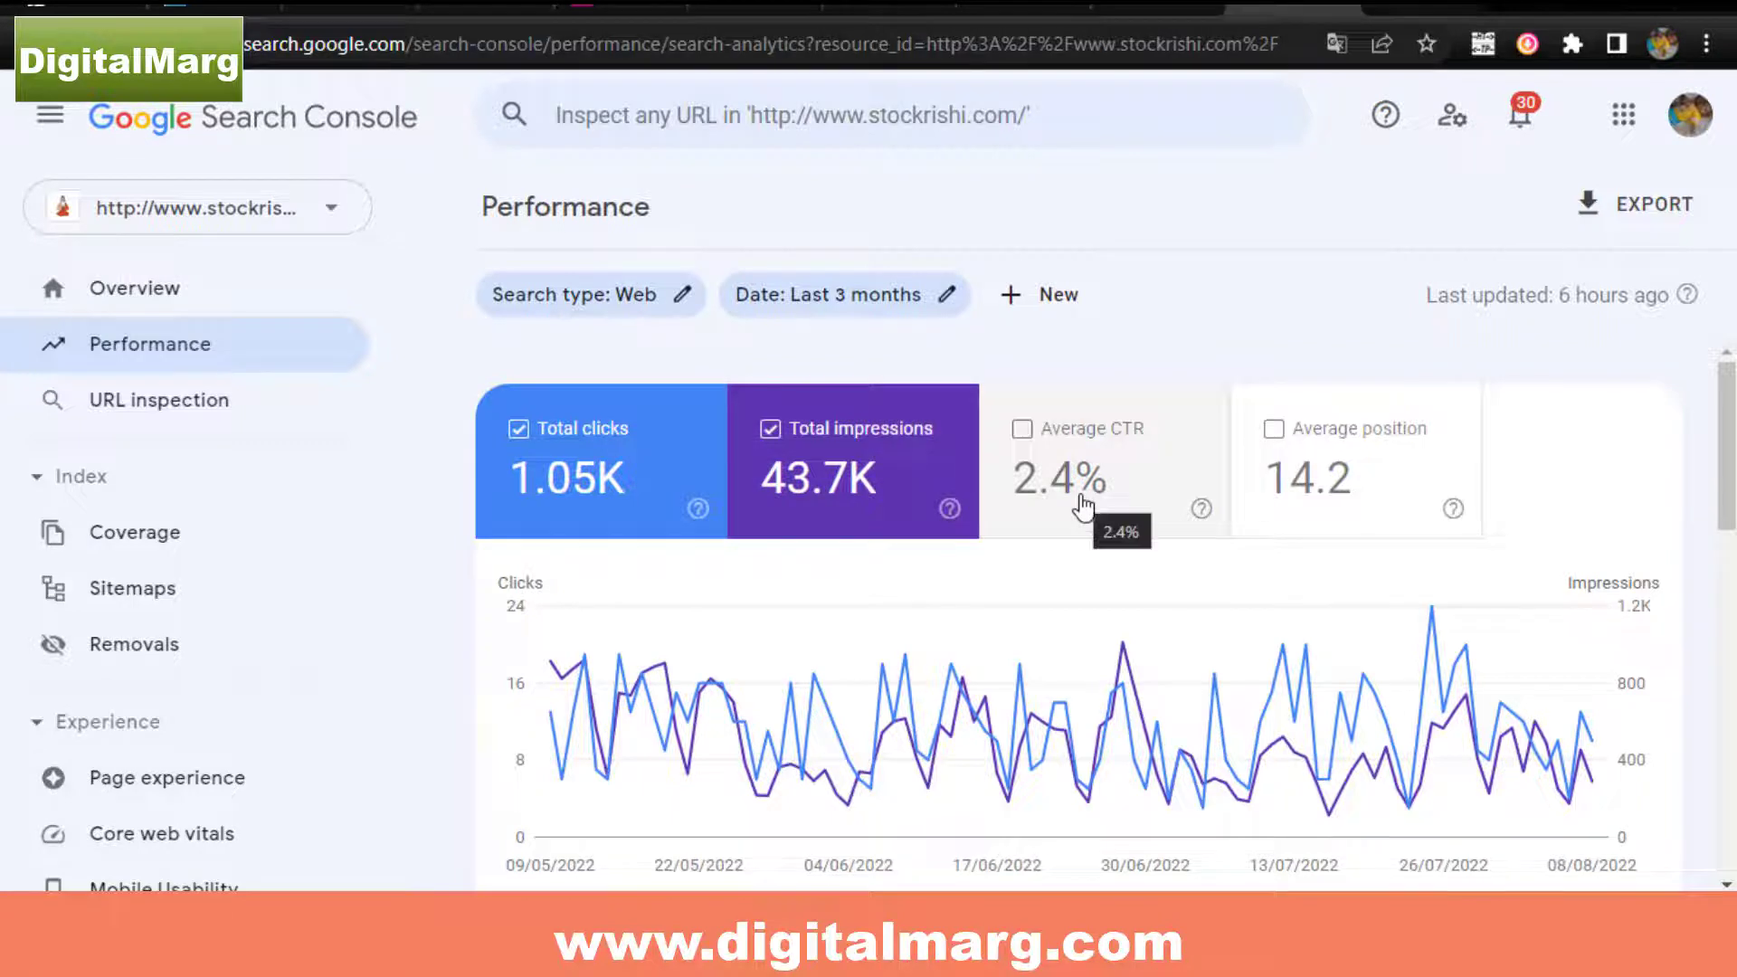
scroll(1095, 525, down, 3)
scroll(1116, 589, up, 3)
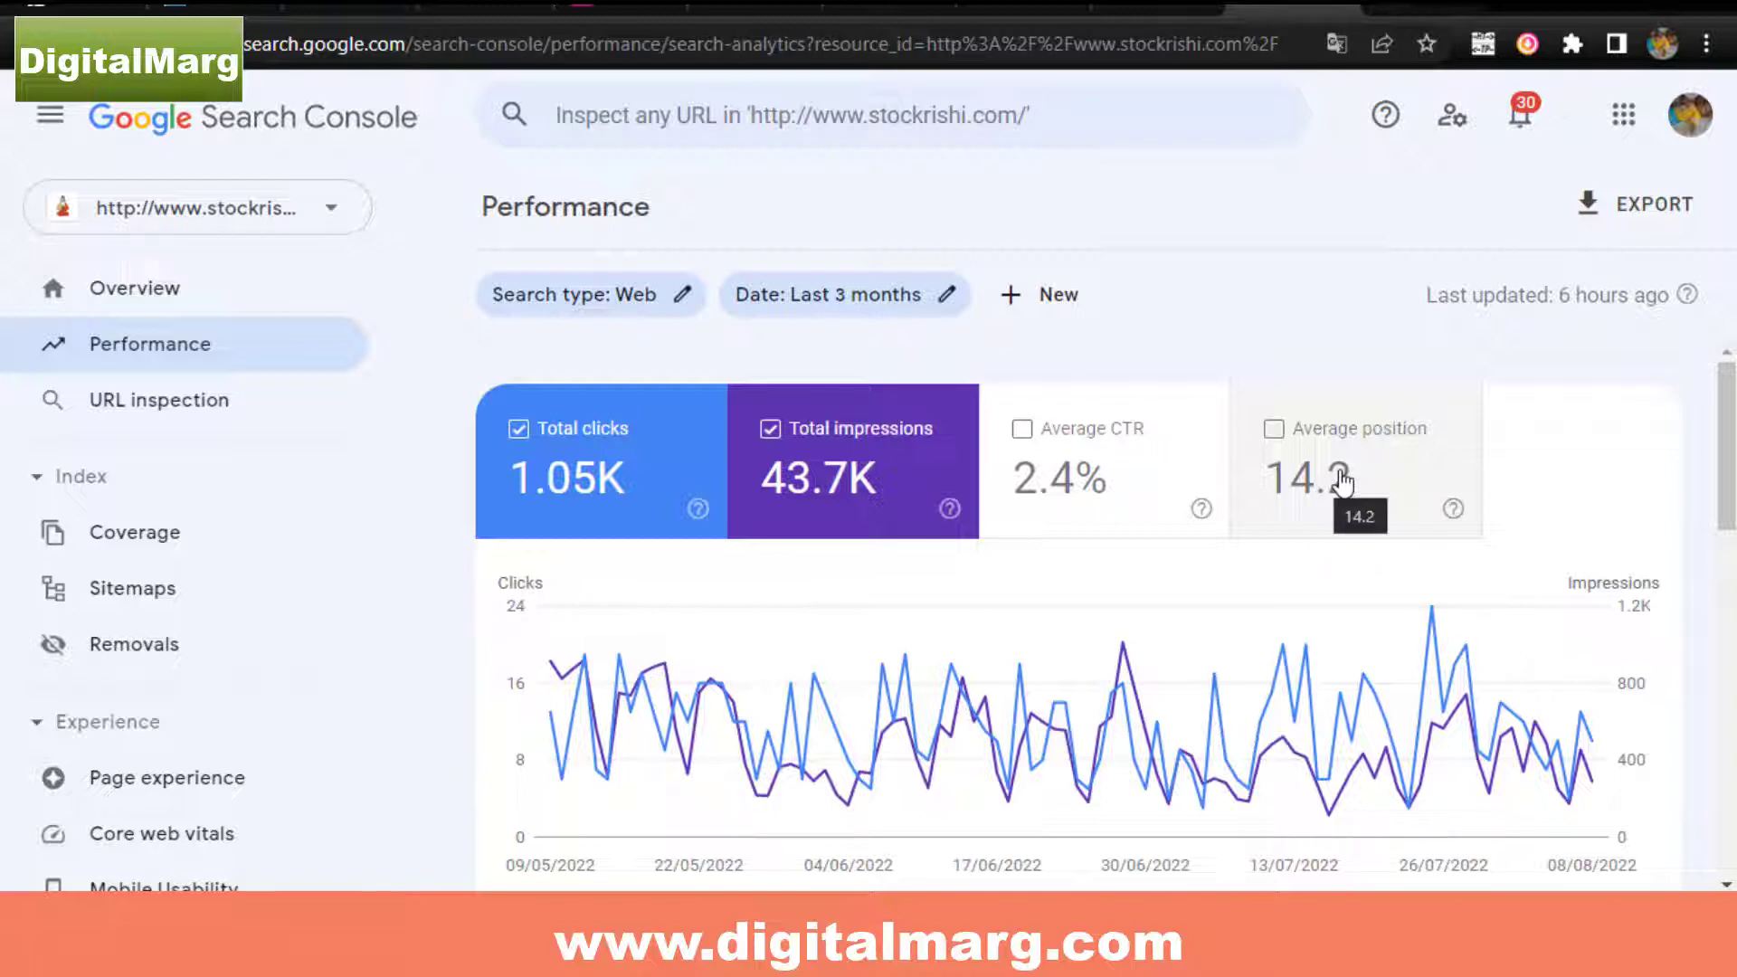
scroll(1347, 480, down, 5)
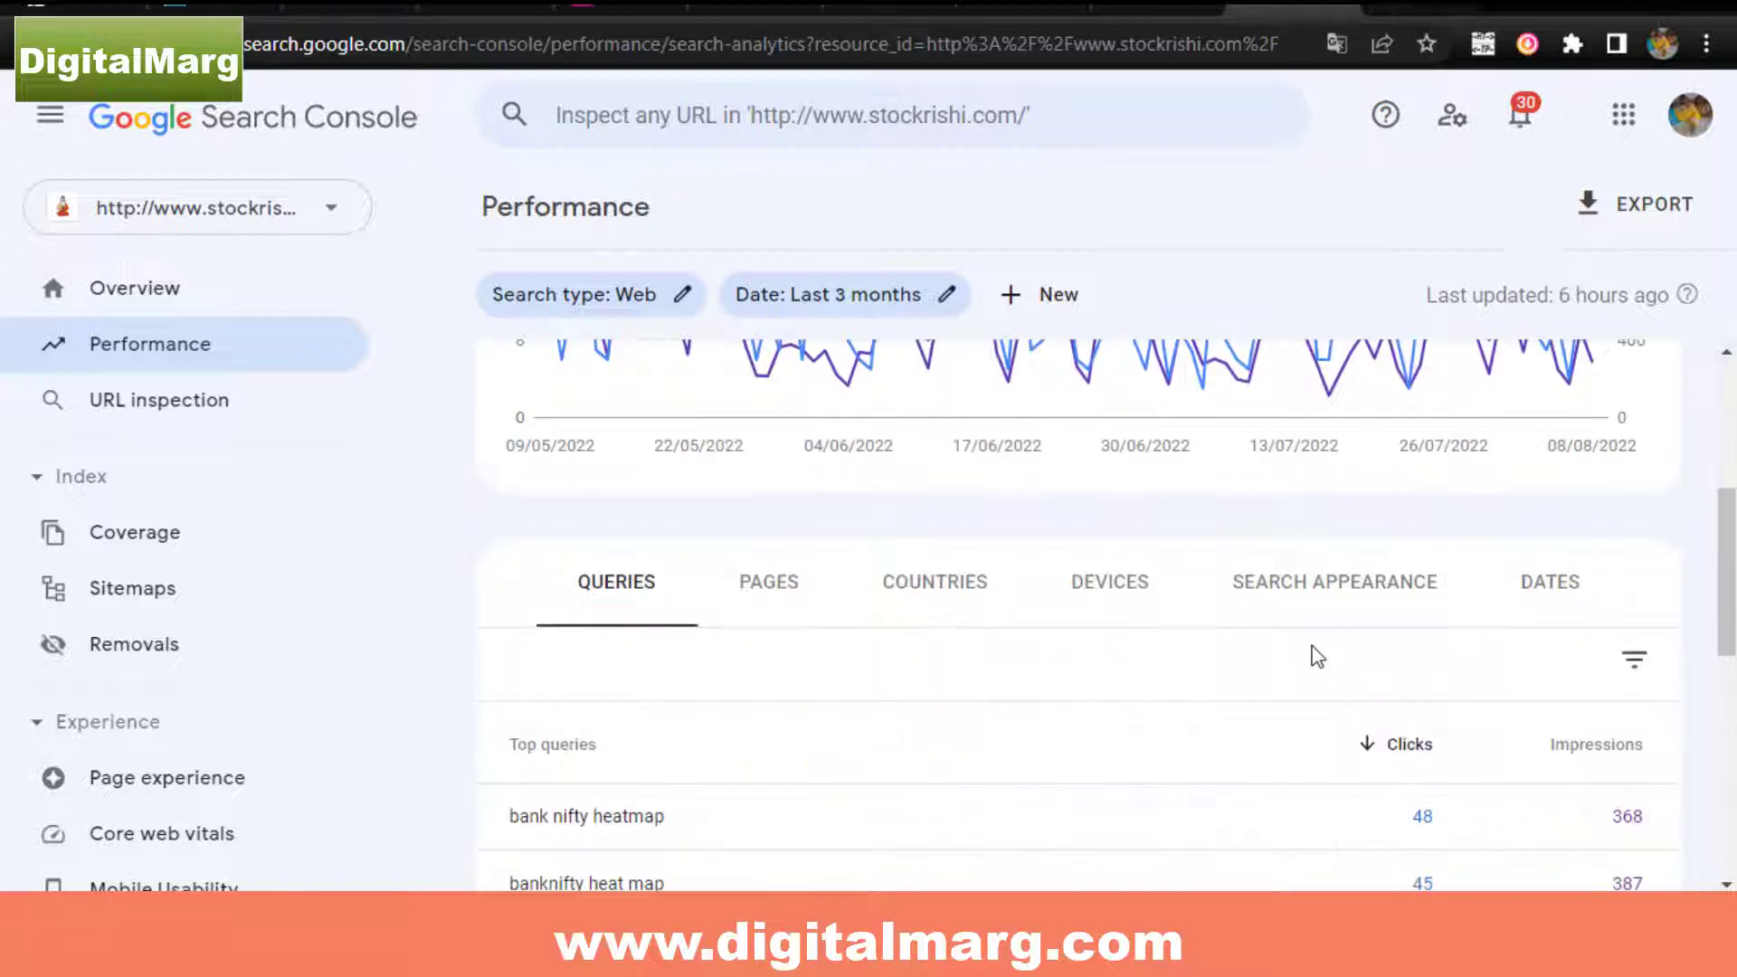
scroll(1307, 660, down, 3)
scroll(775, 694, down, 5)
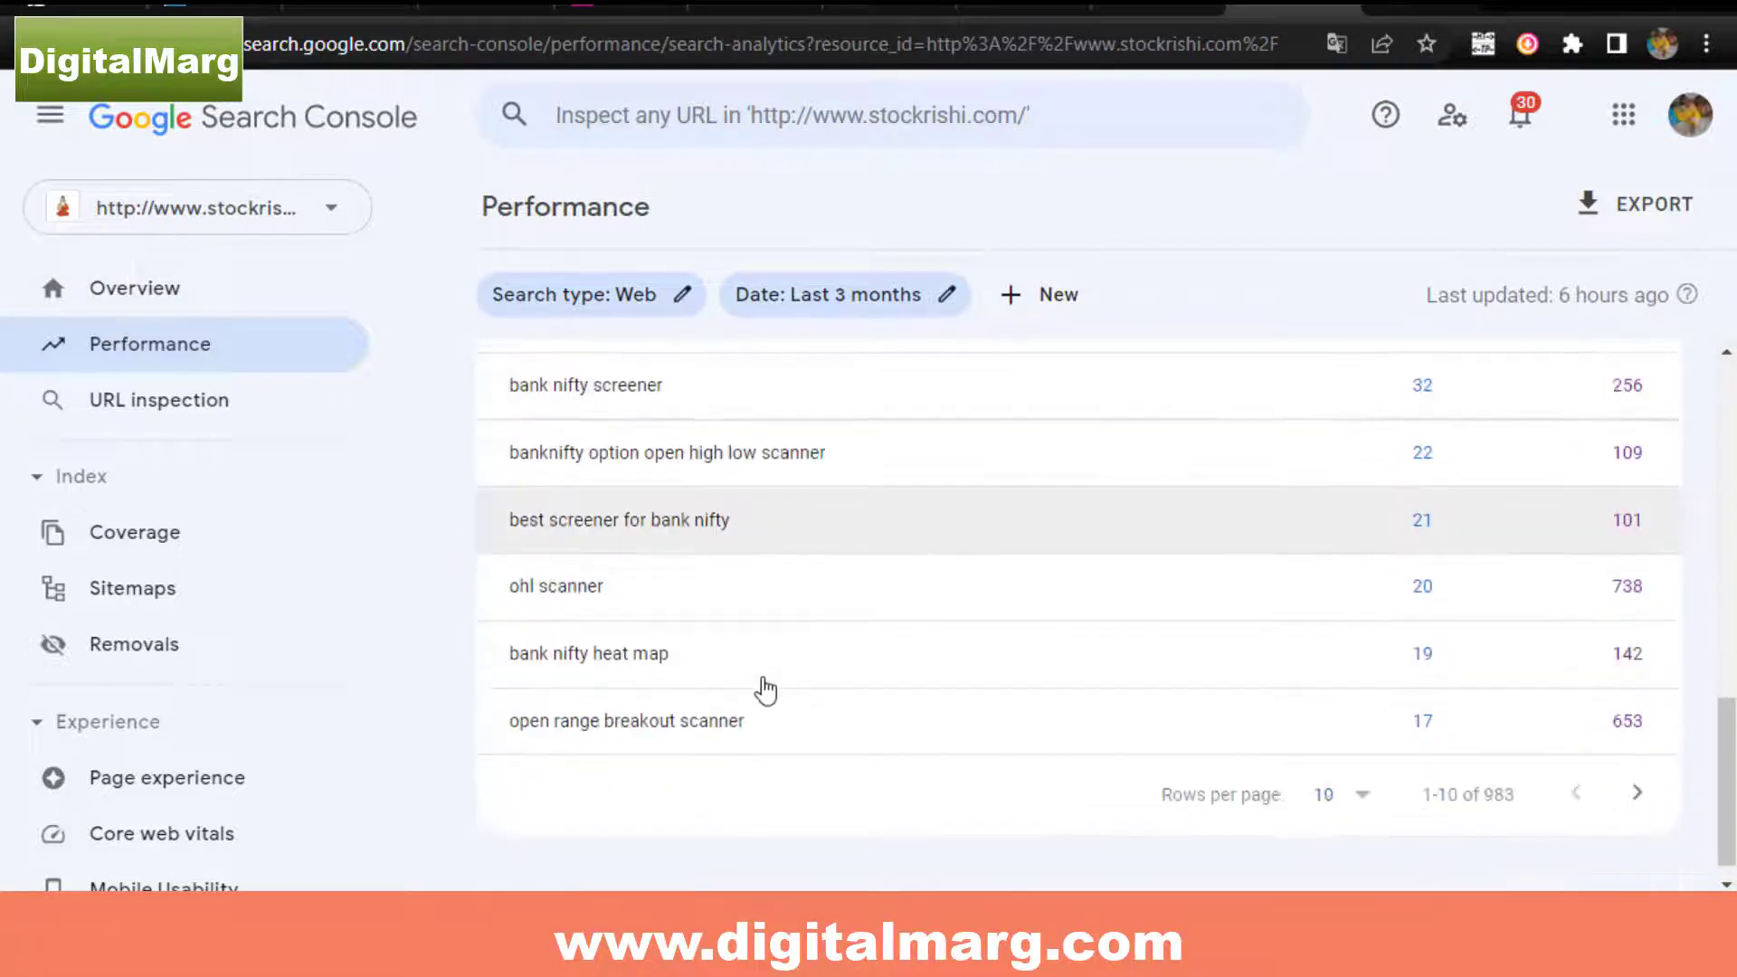
scroll(764, 690, up, 1)
scroll(764, 724, down, 1)
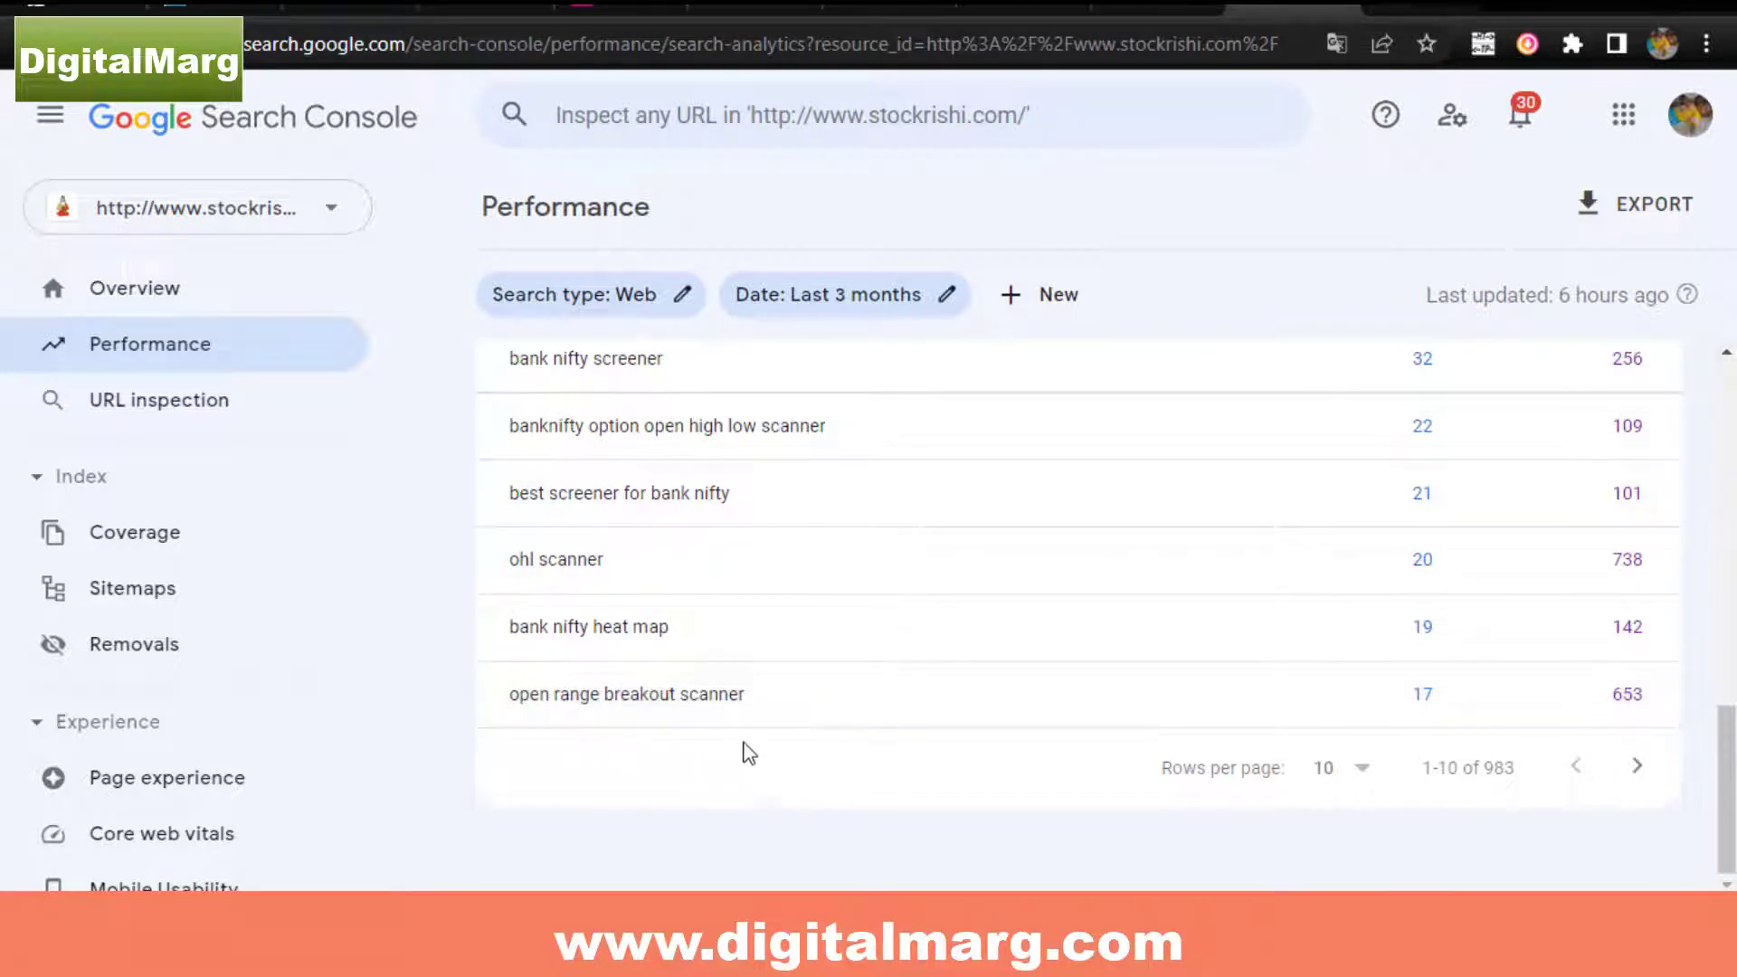
scroll(825, 712, up, 3)
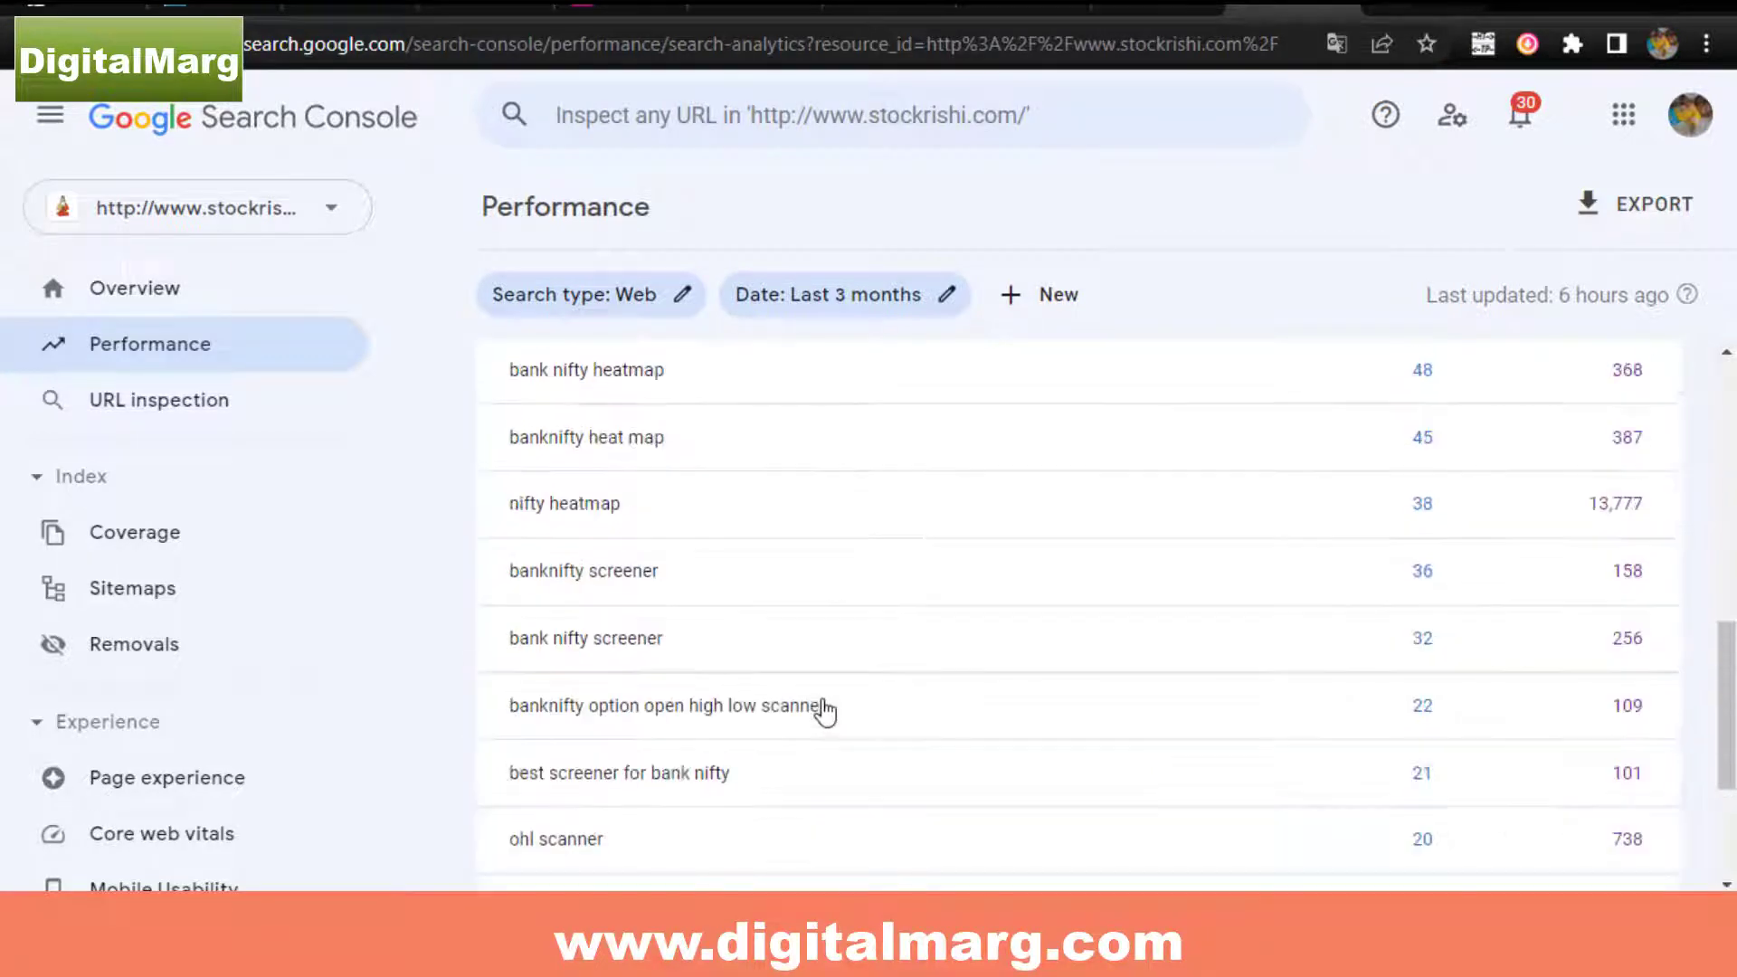
scroll(822, 709, up, 3)
scroll(1696, 726, up, 2)
scroll(1668, 747, down, 2)
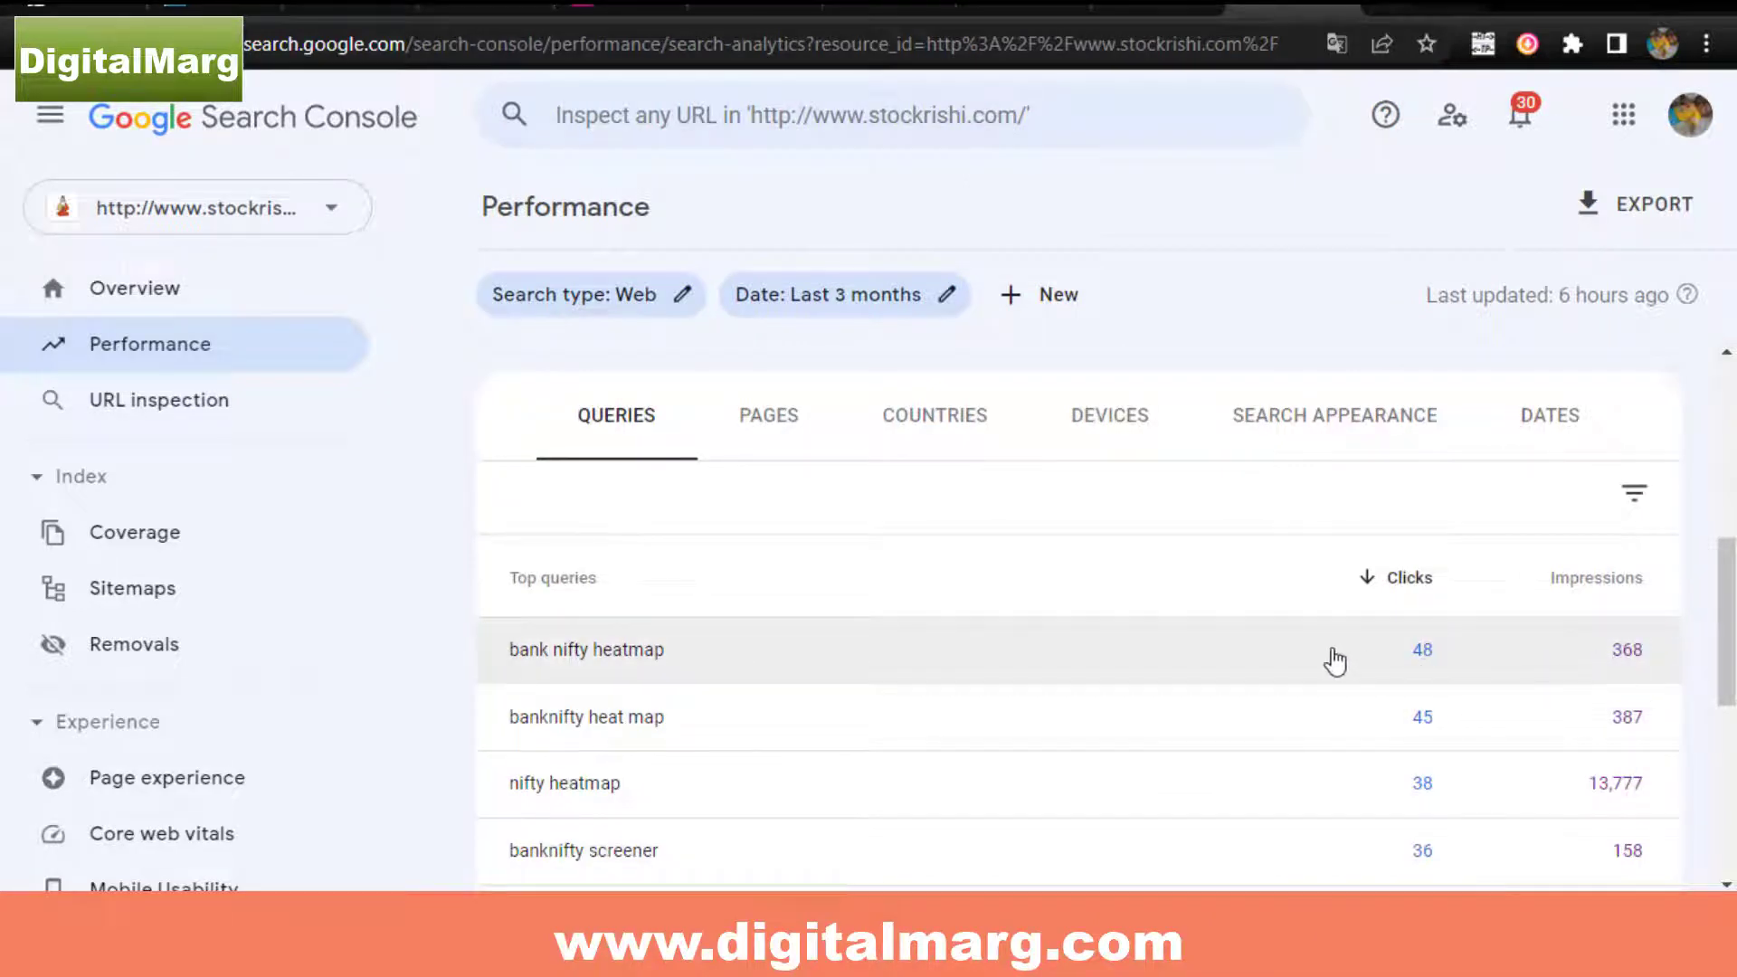
scroll(1310, 787, down, 2)
scroll(1351, 715, down, 2)
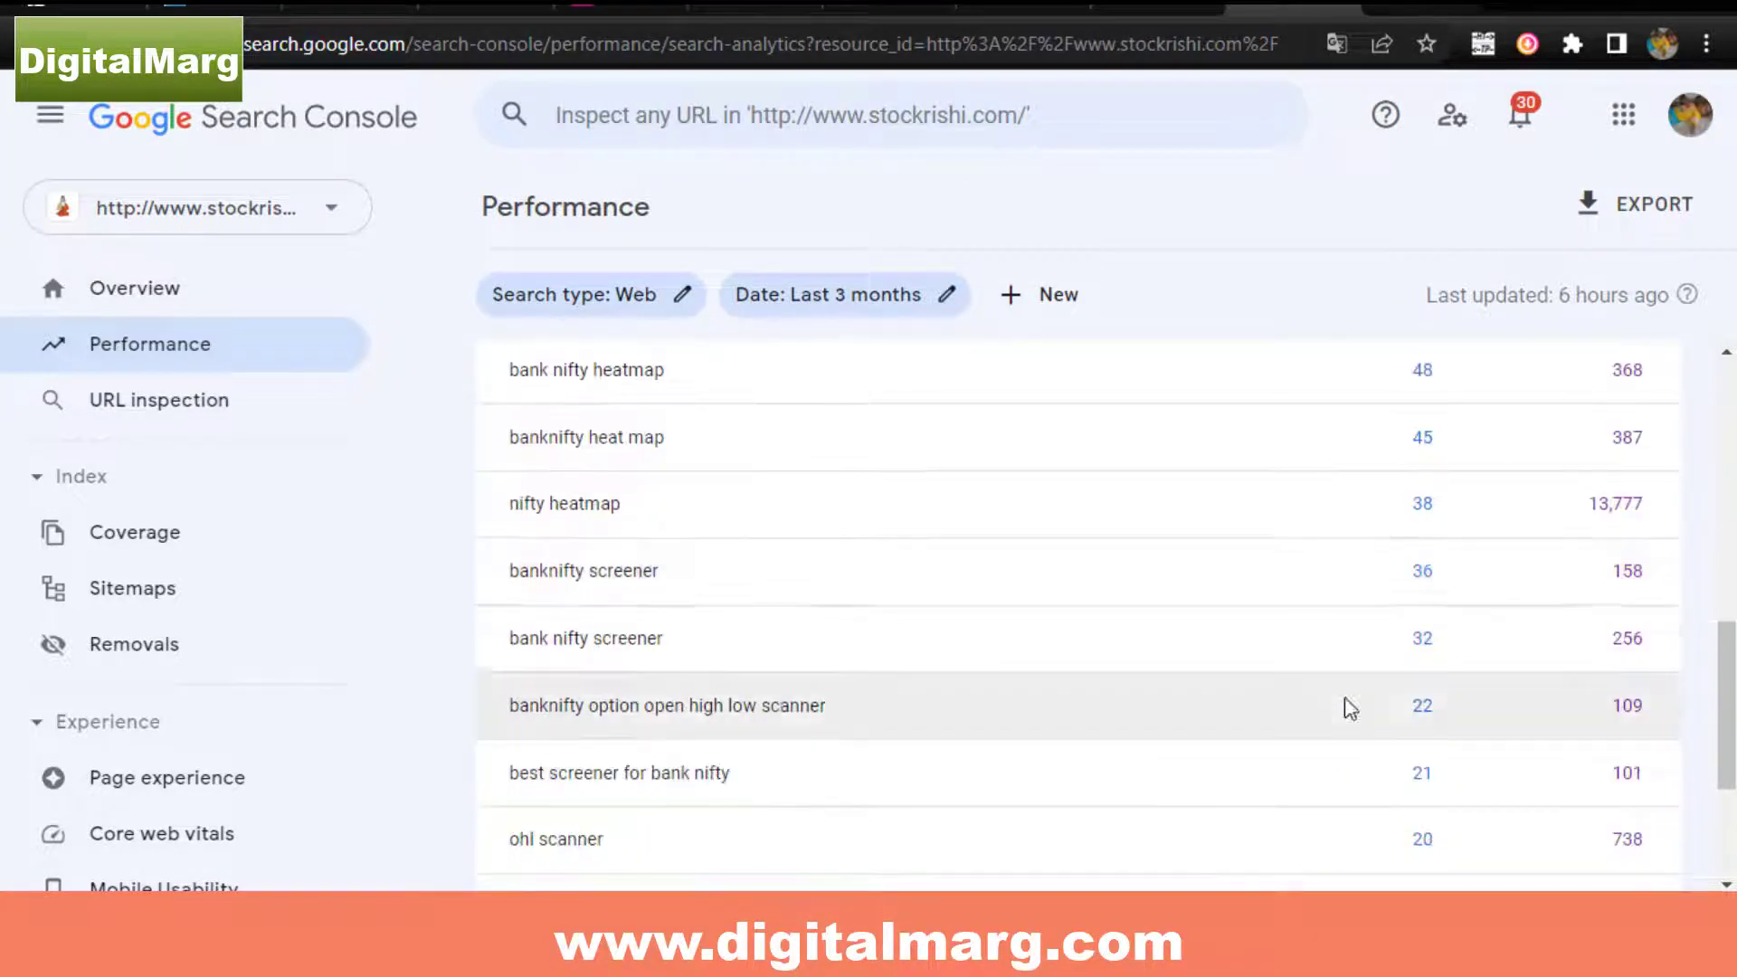
Filter the Performance report to the "nifty heatmap" query and review its clicks, impressions, CTR and position.
scroll(1350, 709, down, 2)
scroll(1665, 533, up, 2)
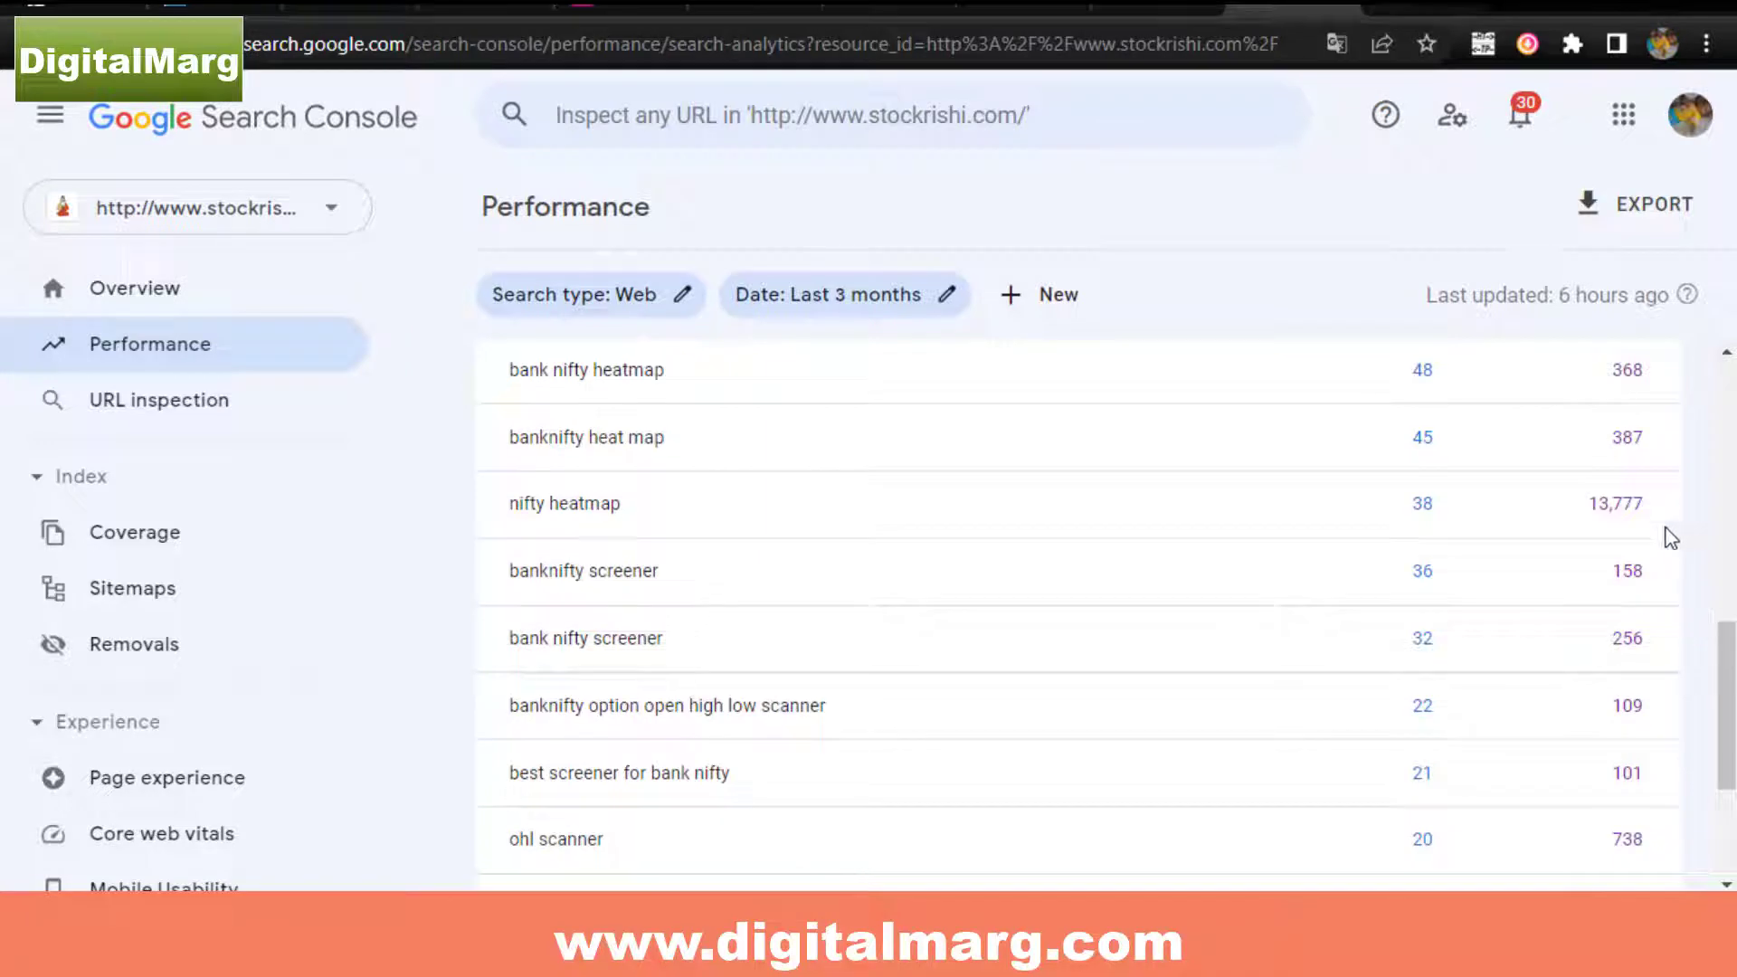
click(1427, 514)
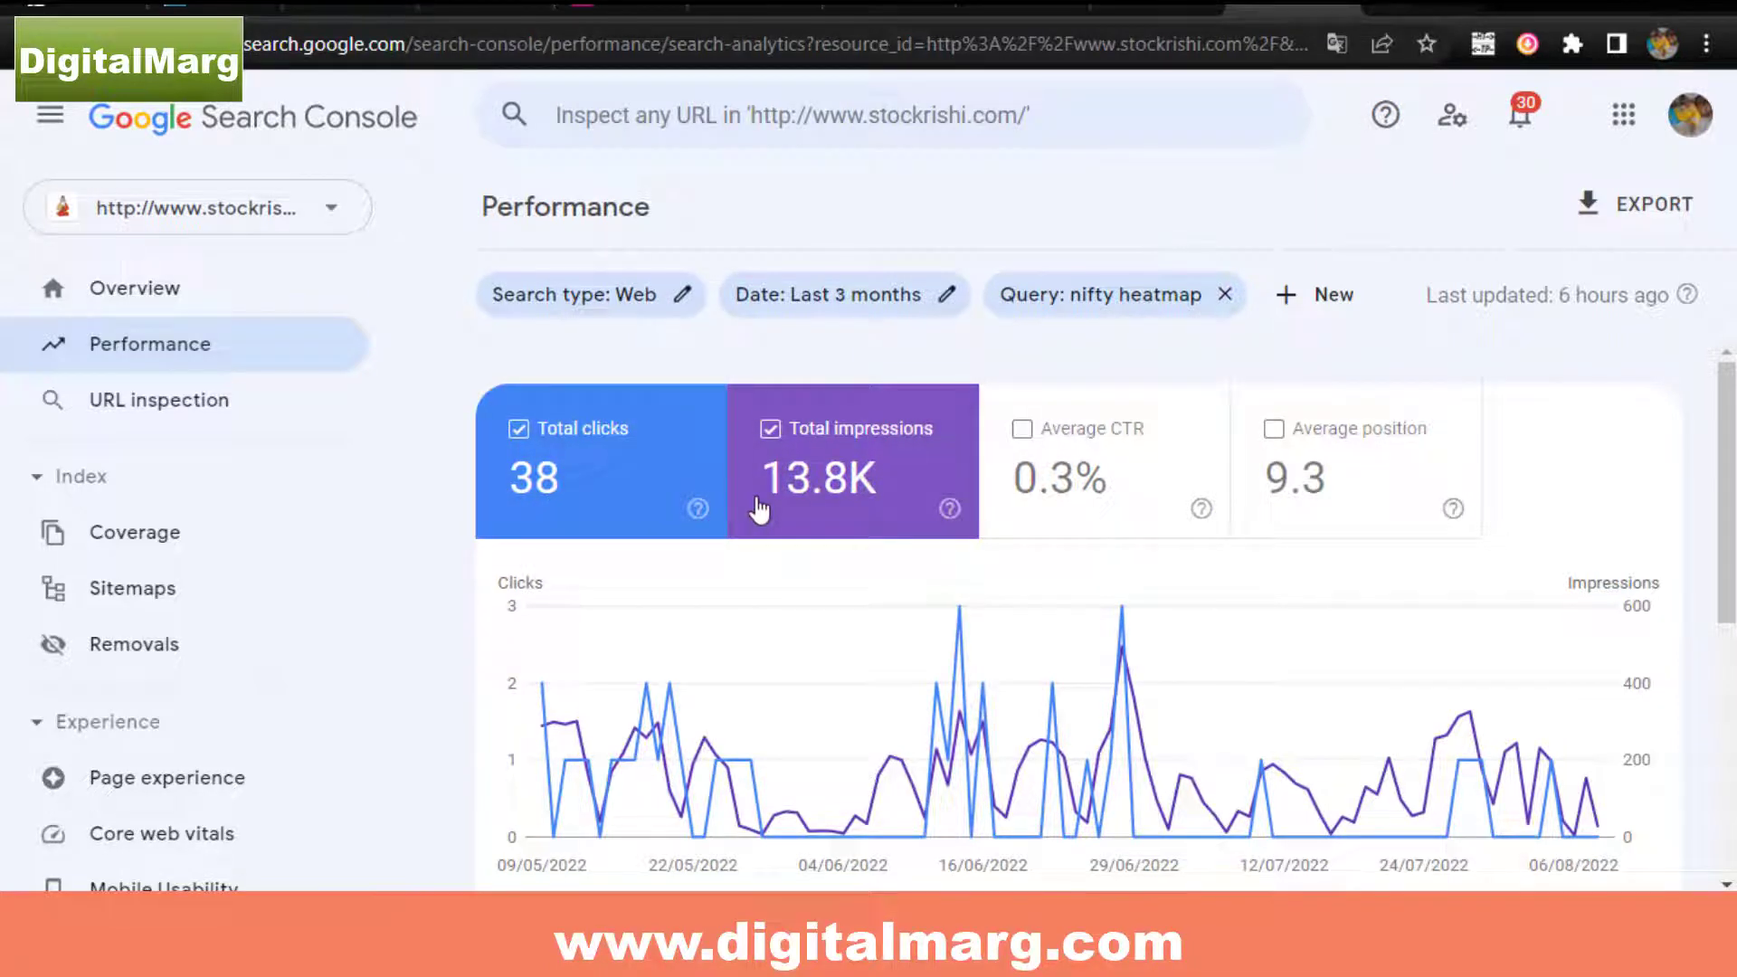
mouse_move(710, 523)
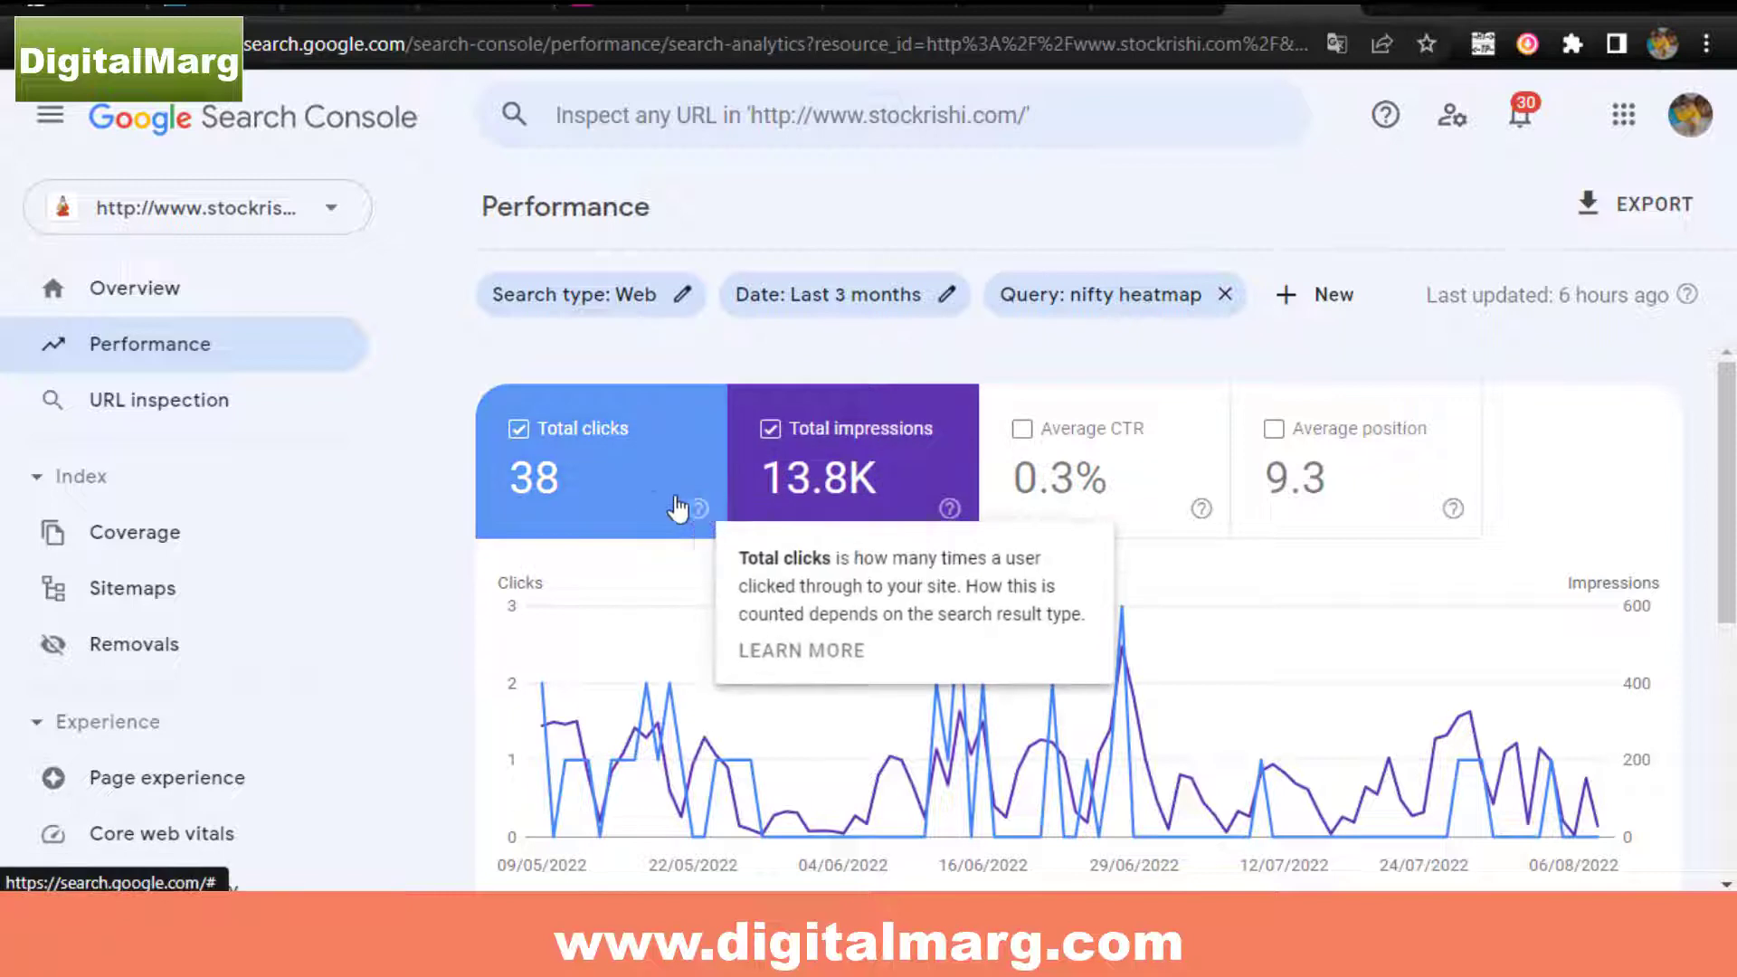
scroll(450, 403, down, 3)
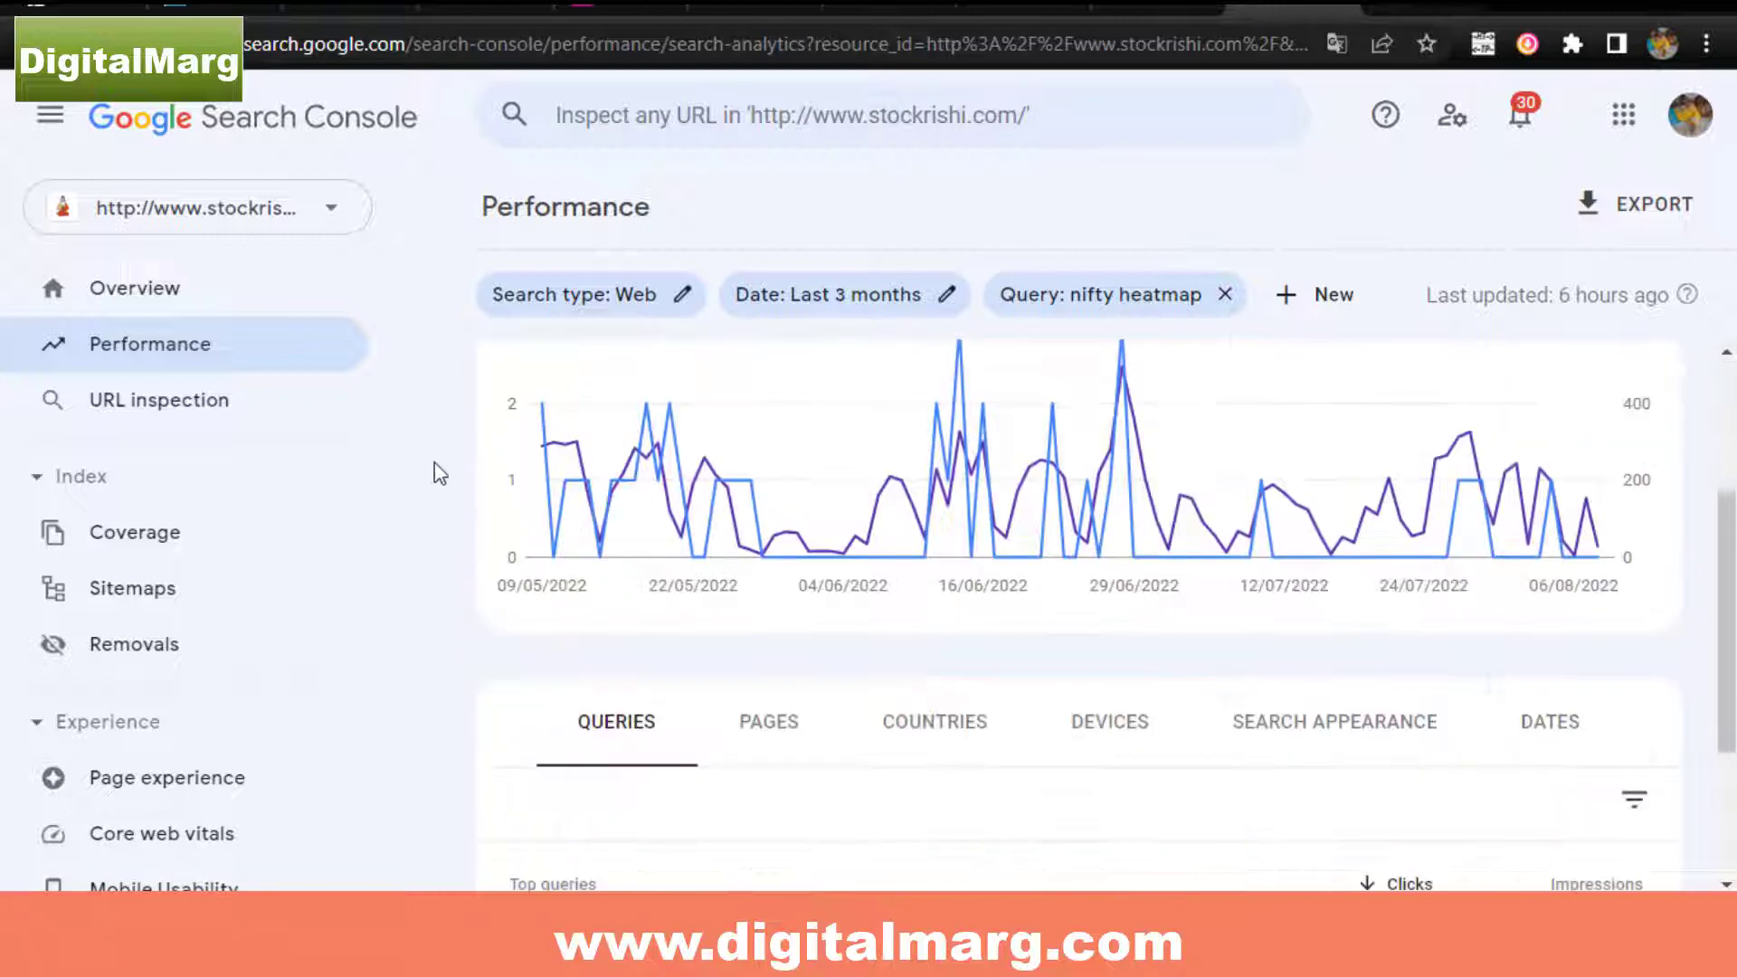
scroll(435, 470, up, 3)
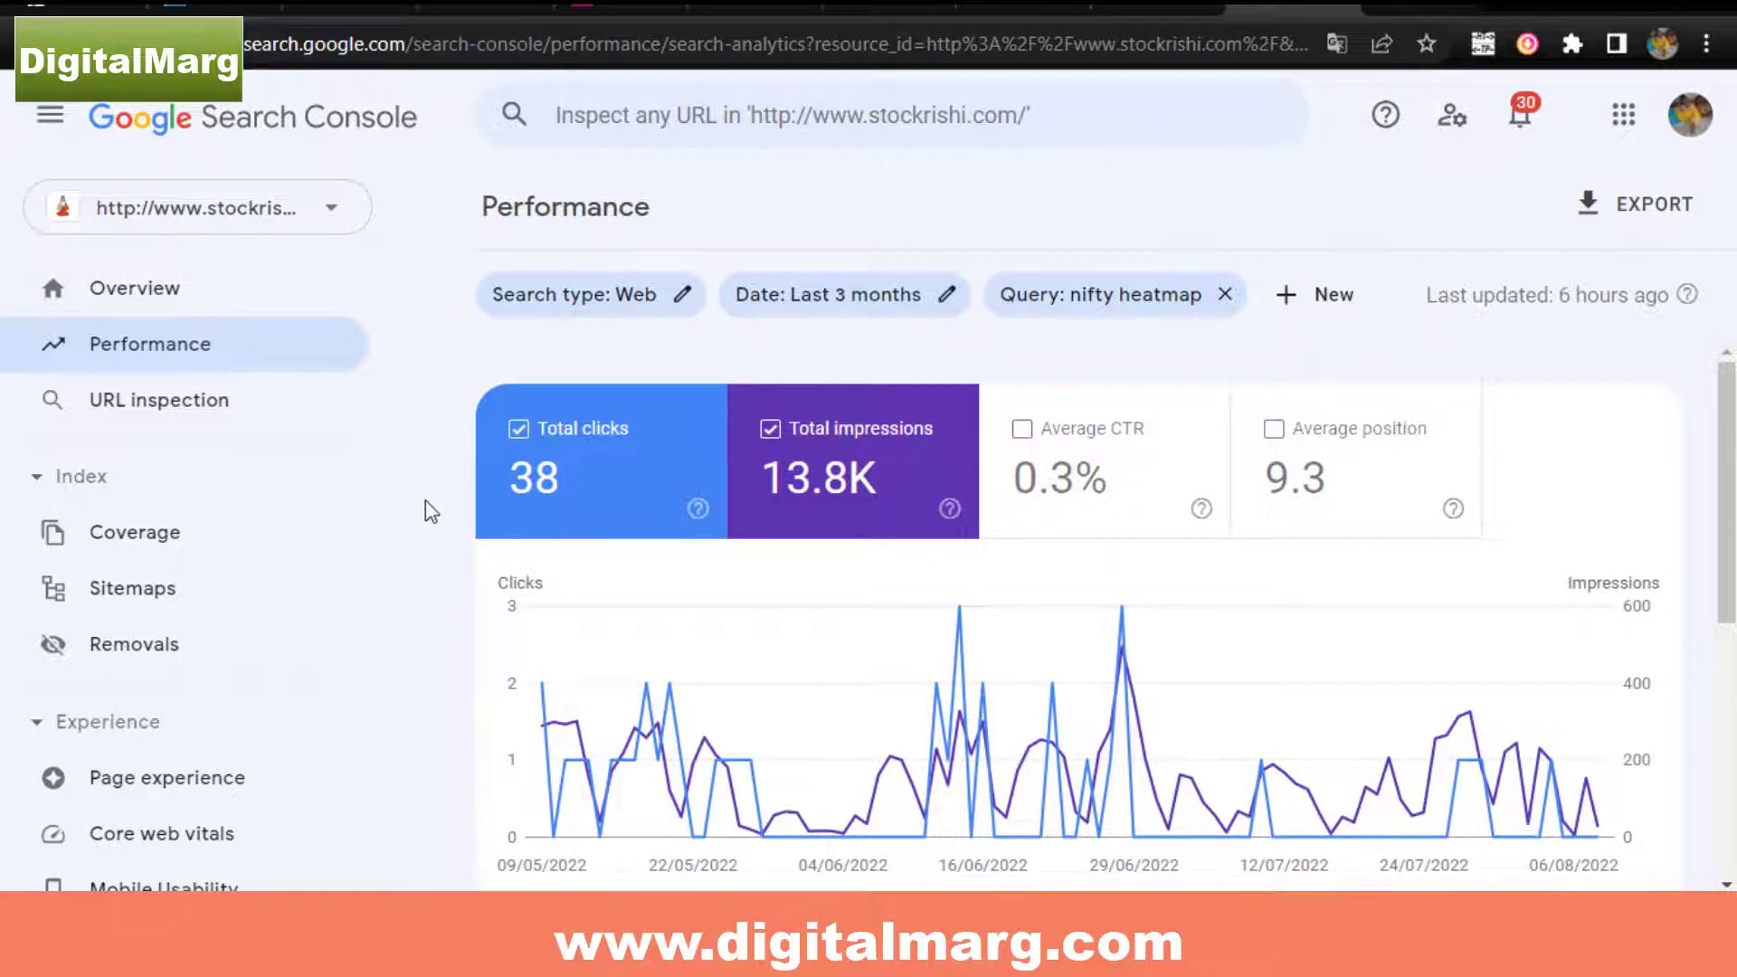
scroll(426, 502, down, 5)
scroll(425, 502, down, 1)
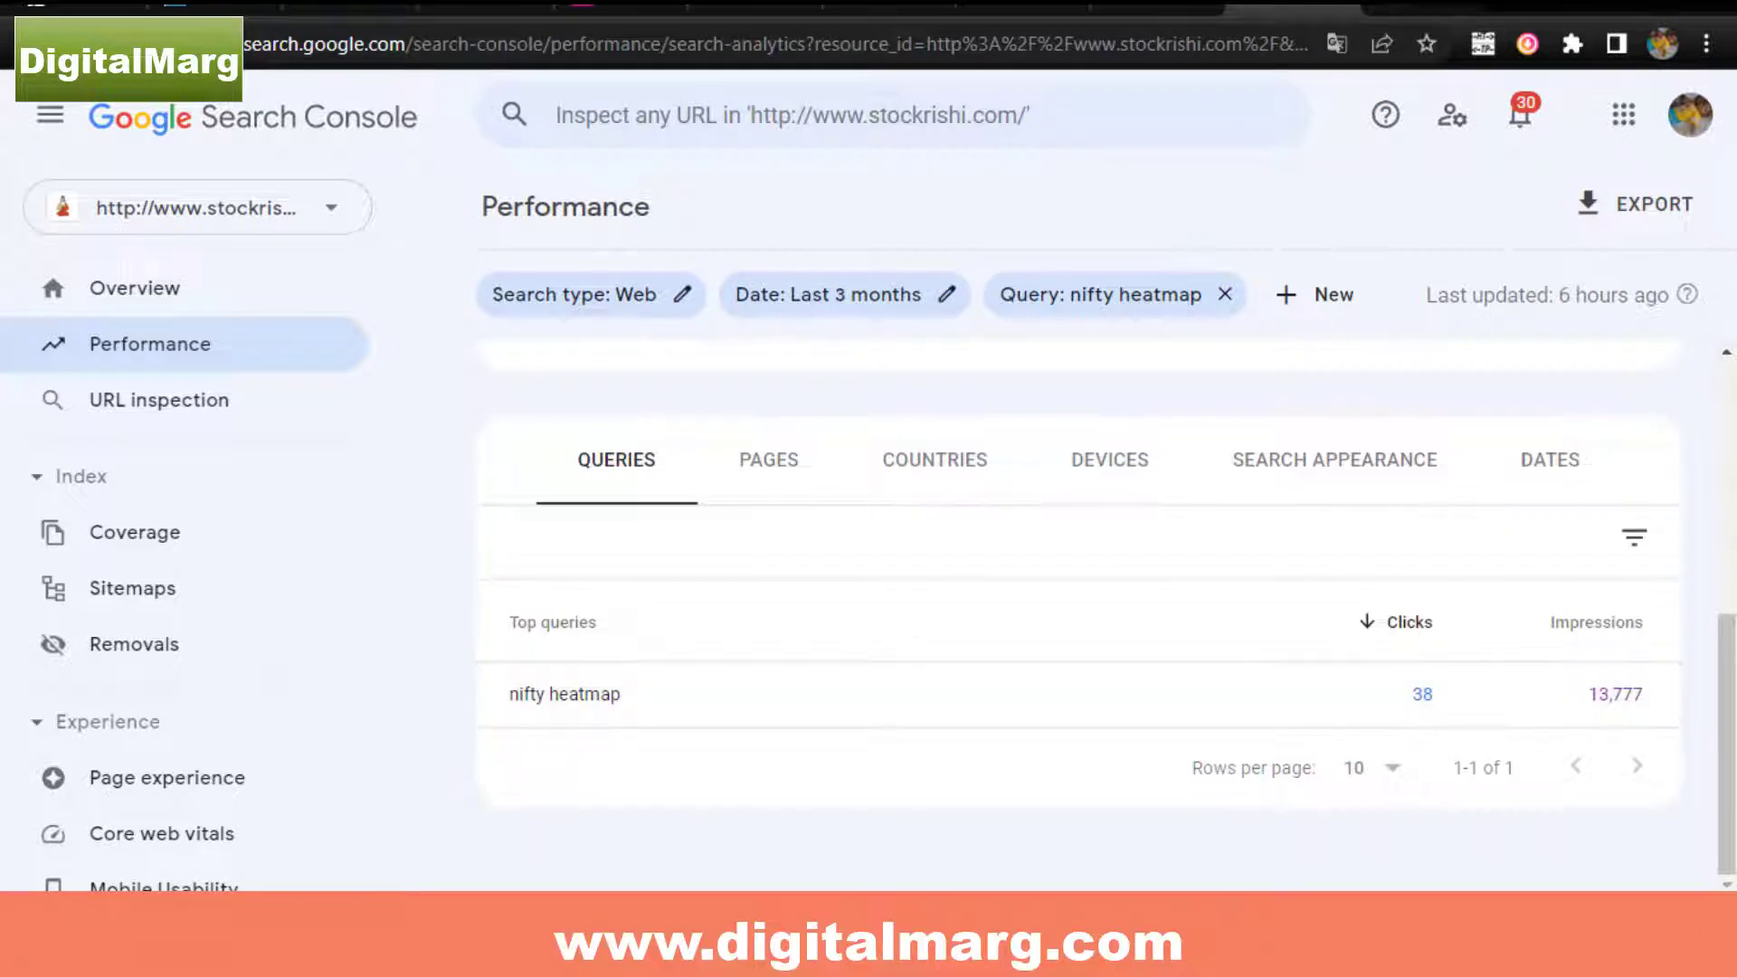
Reselect the "nifty heatmap" query in the filtered results, and return the Performance report to all queries.
click(1413, 696)
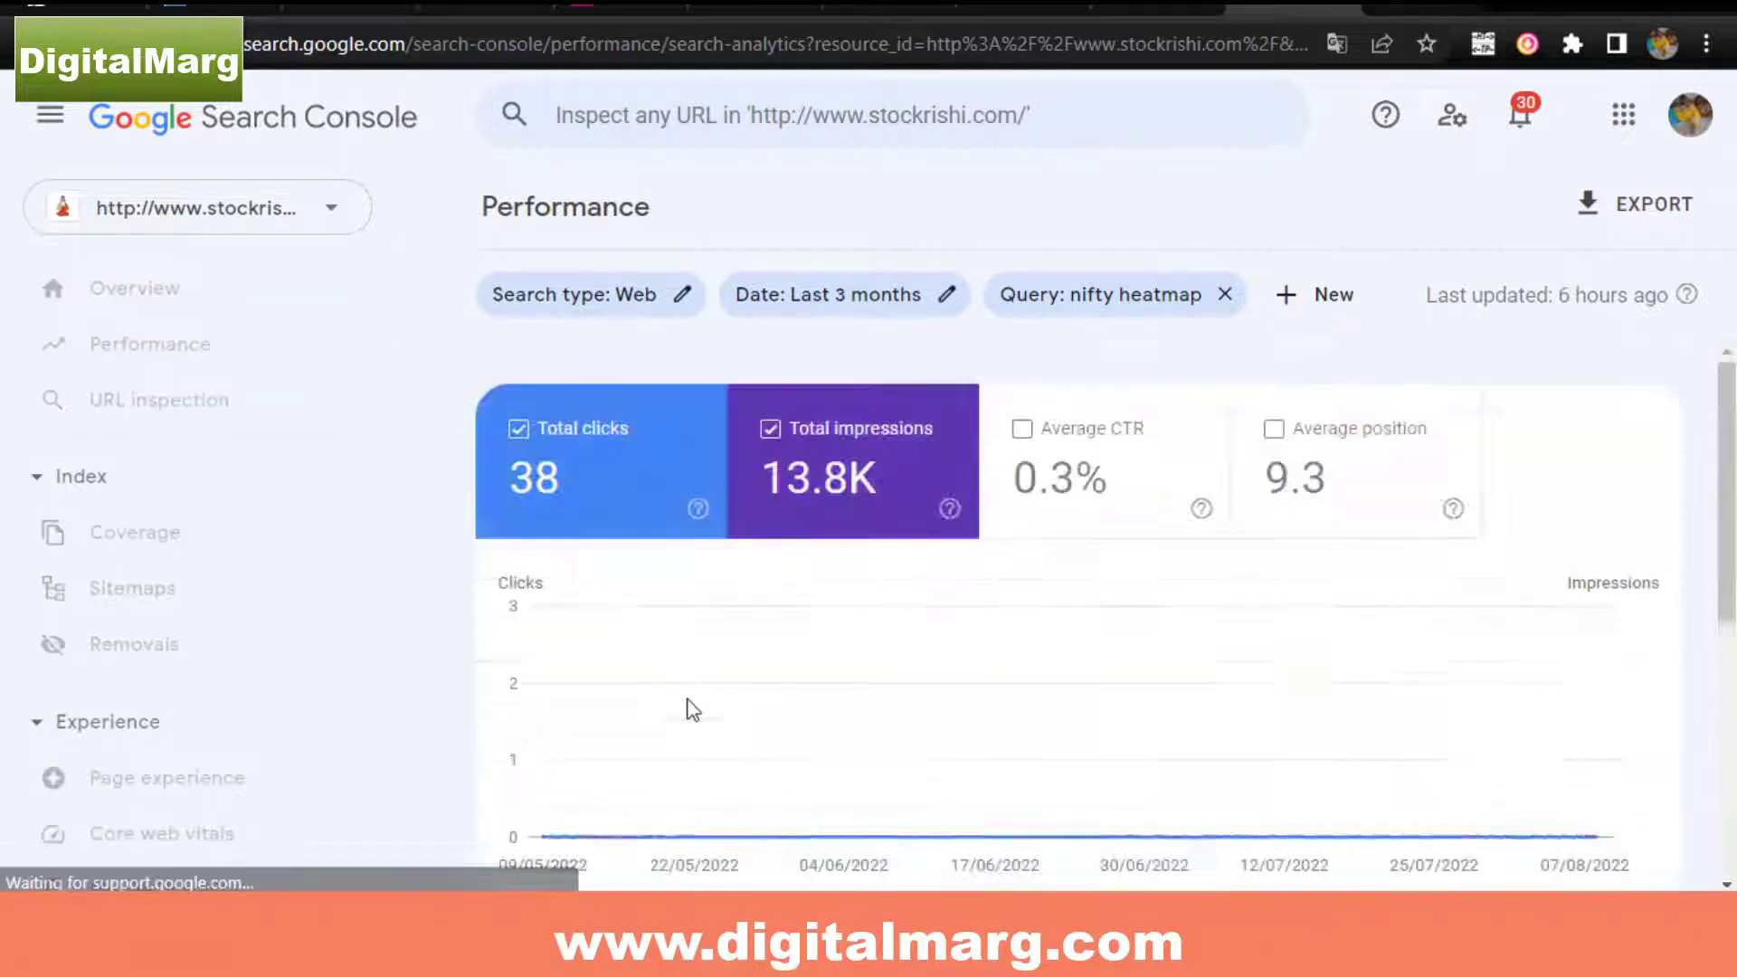
scroll(688, 724, down, 4)
scroll(719, 780, up, 3)
scroll(814, 706, down, 5)
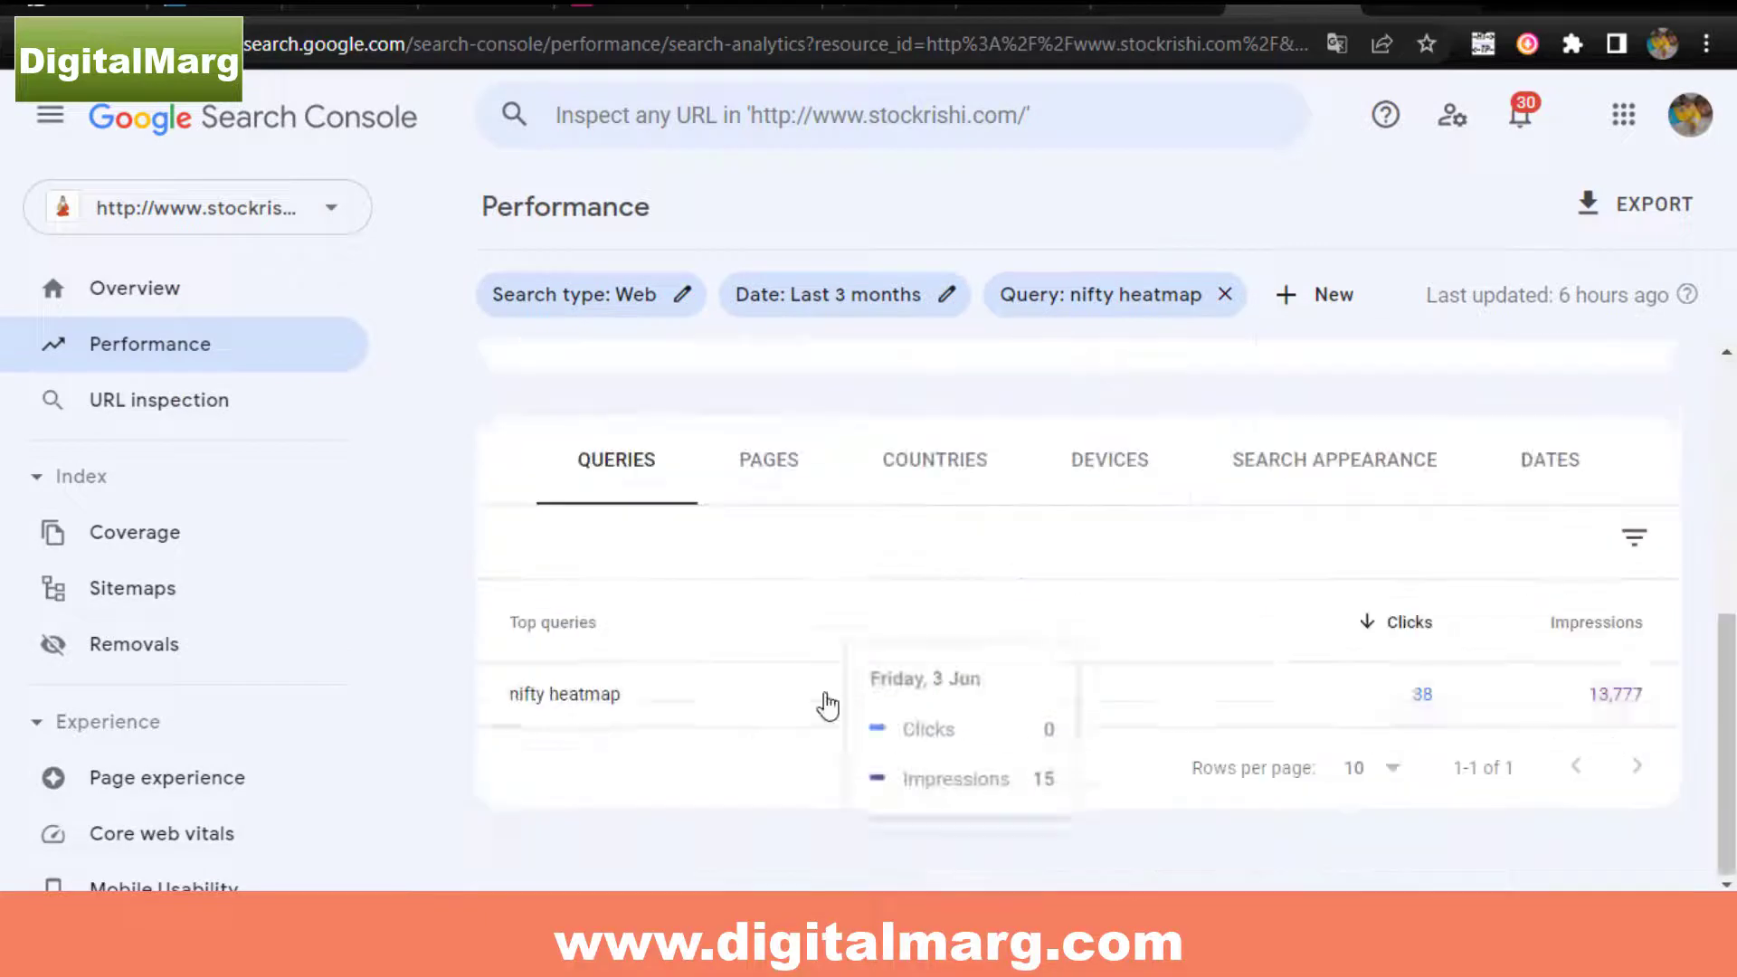
click(612, 721)
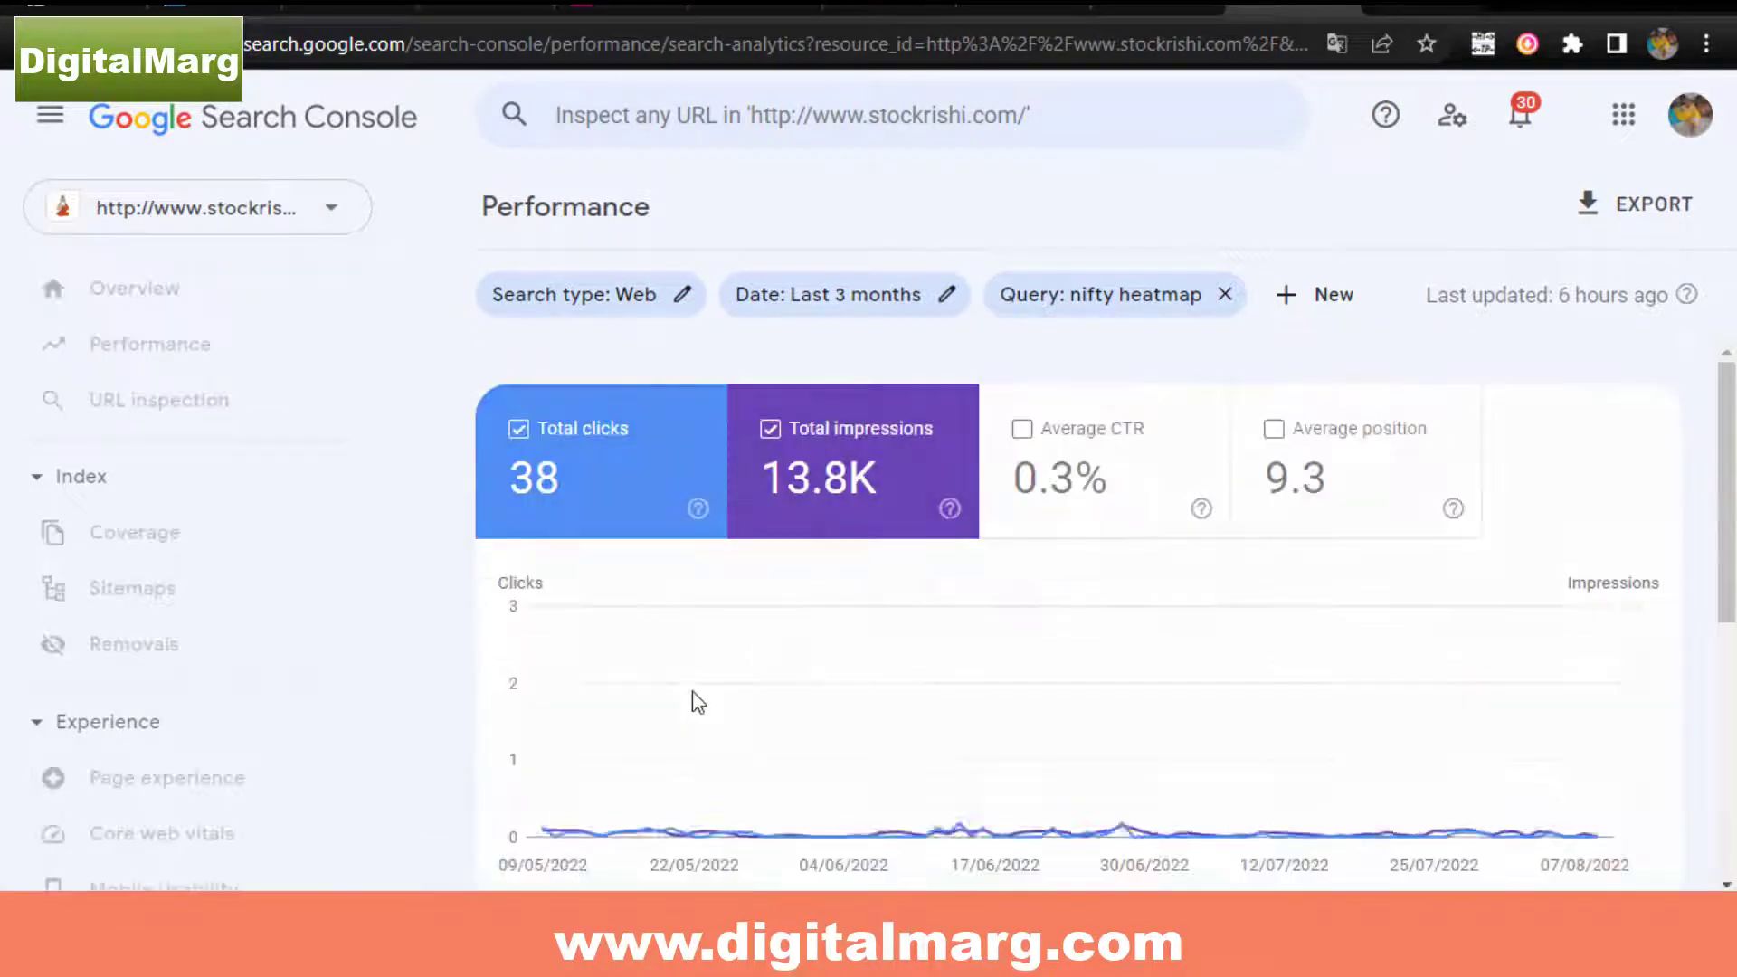
scroll(463, 665, down, 6)
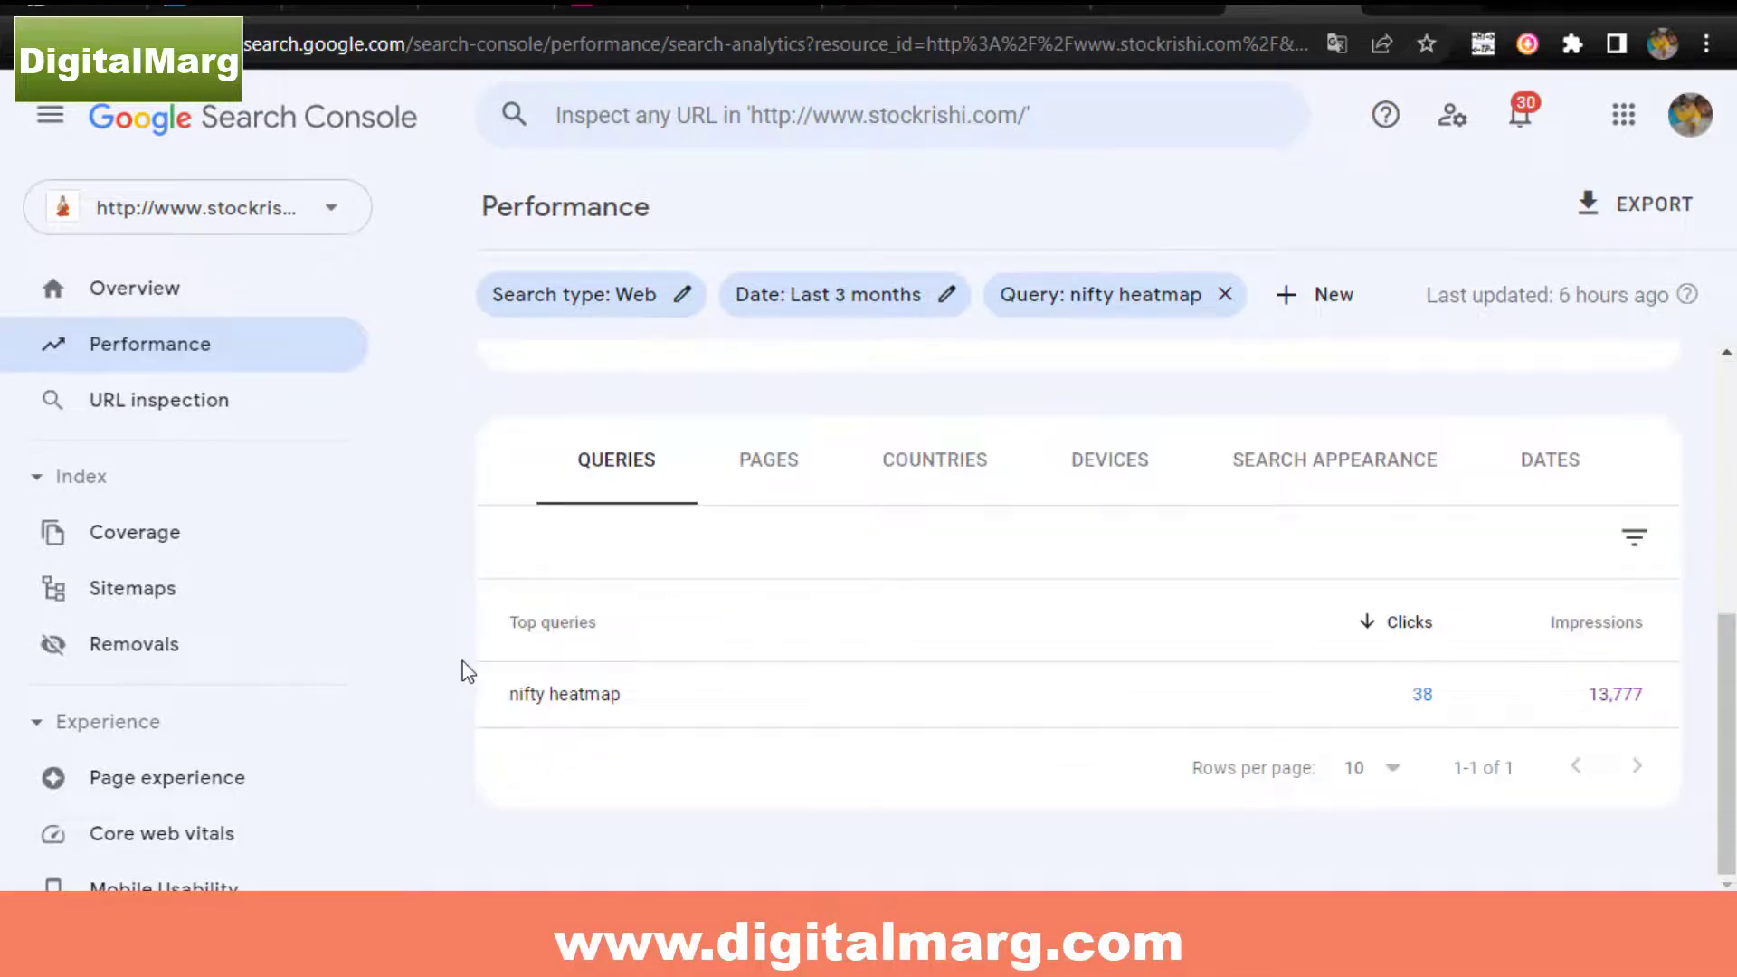
scroll(463, 665, up, 6)
click(186, 355)
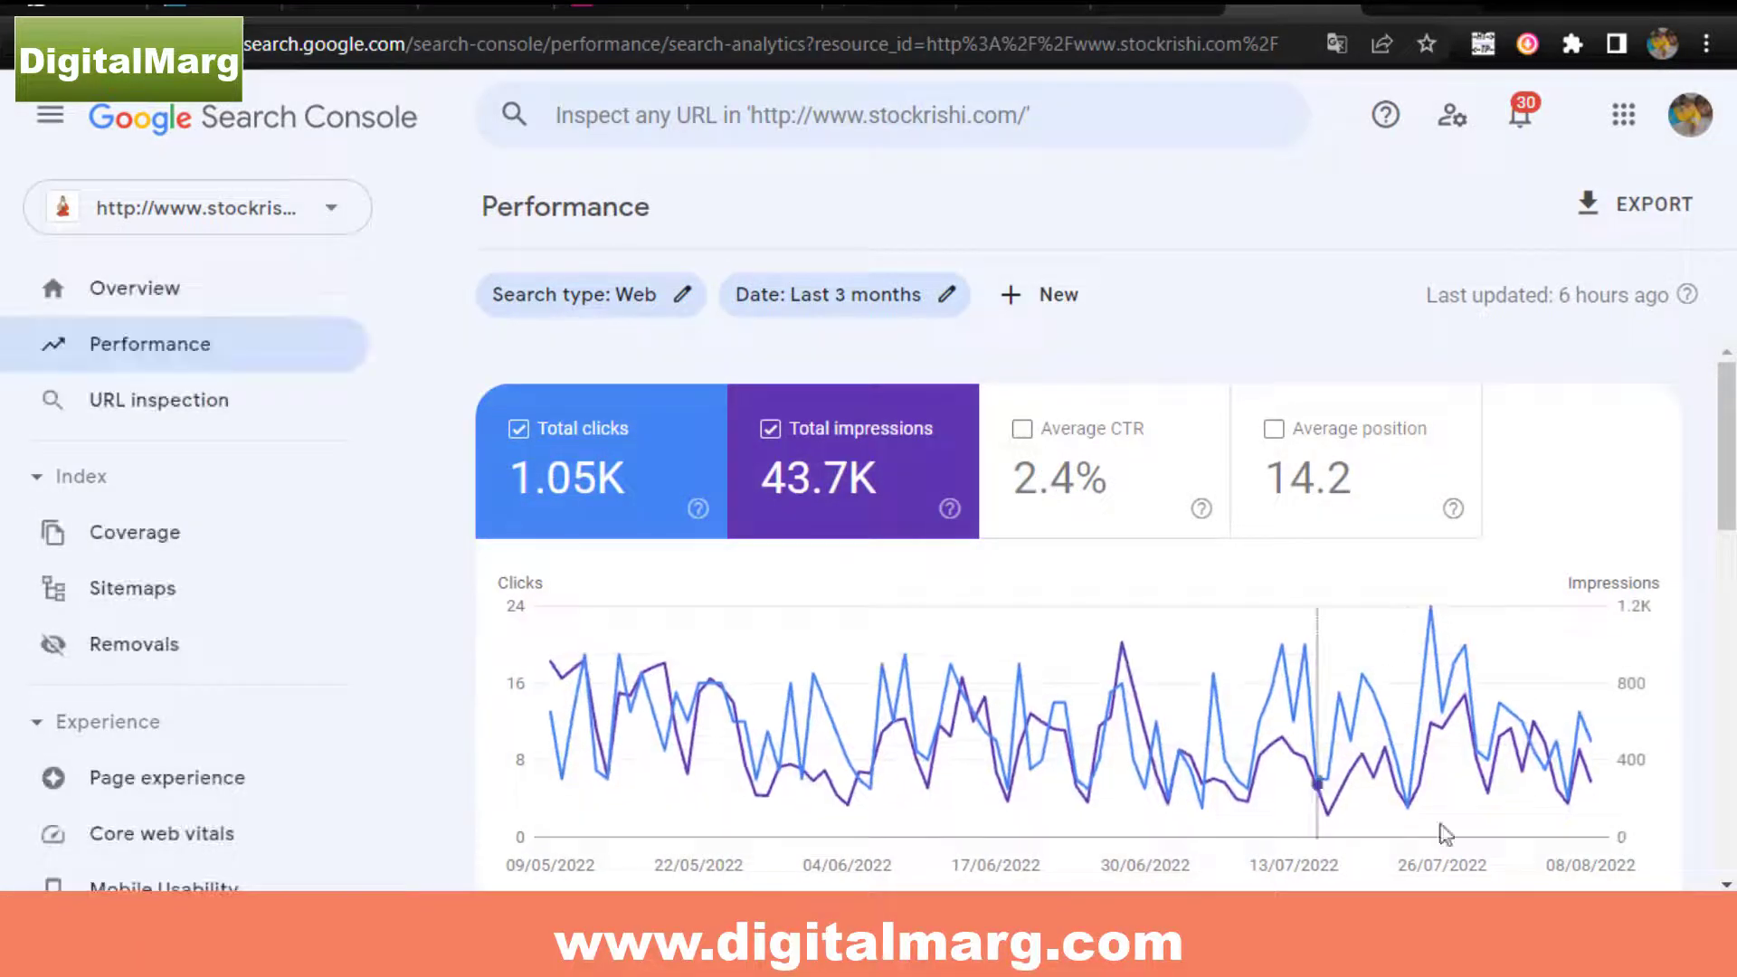
Filter the Performance report to the "banknifty screener" query and check its totals and query row.
drag(1729, 477, 1729, 673)
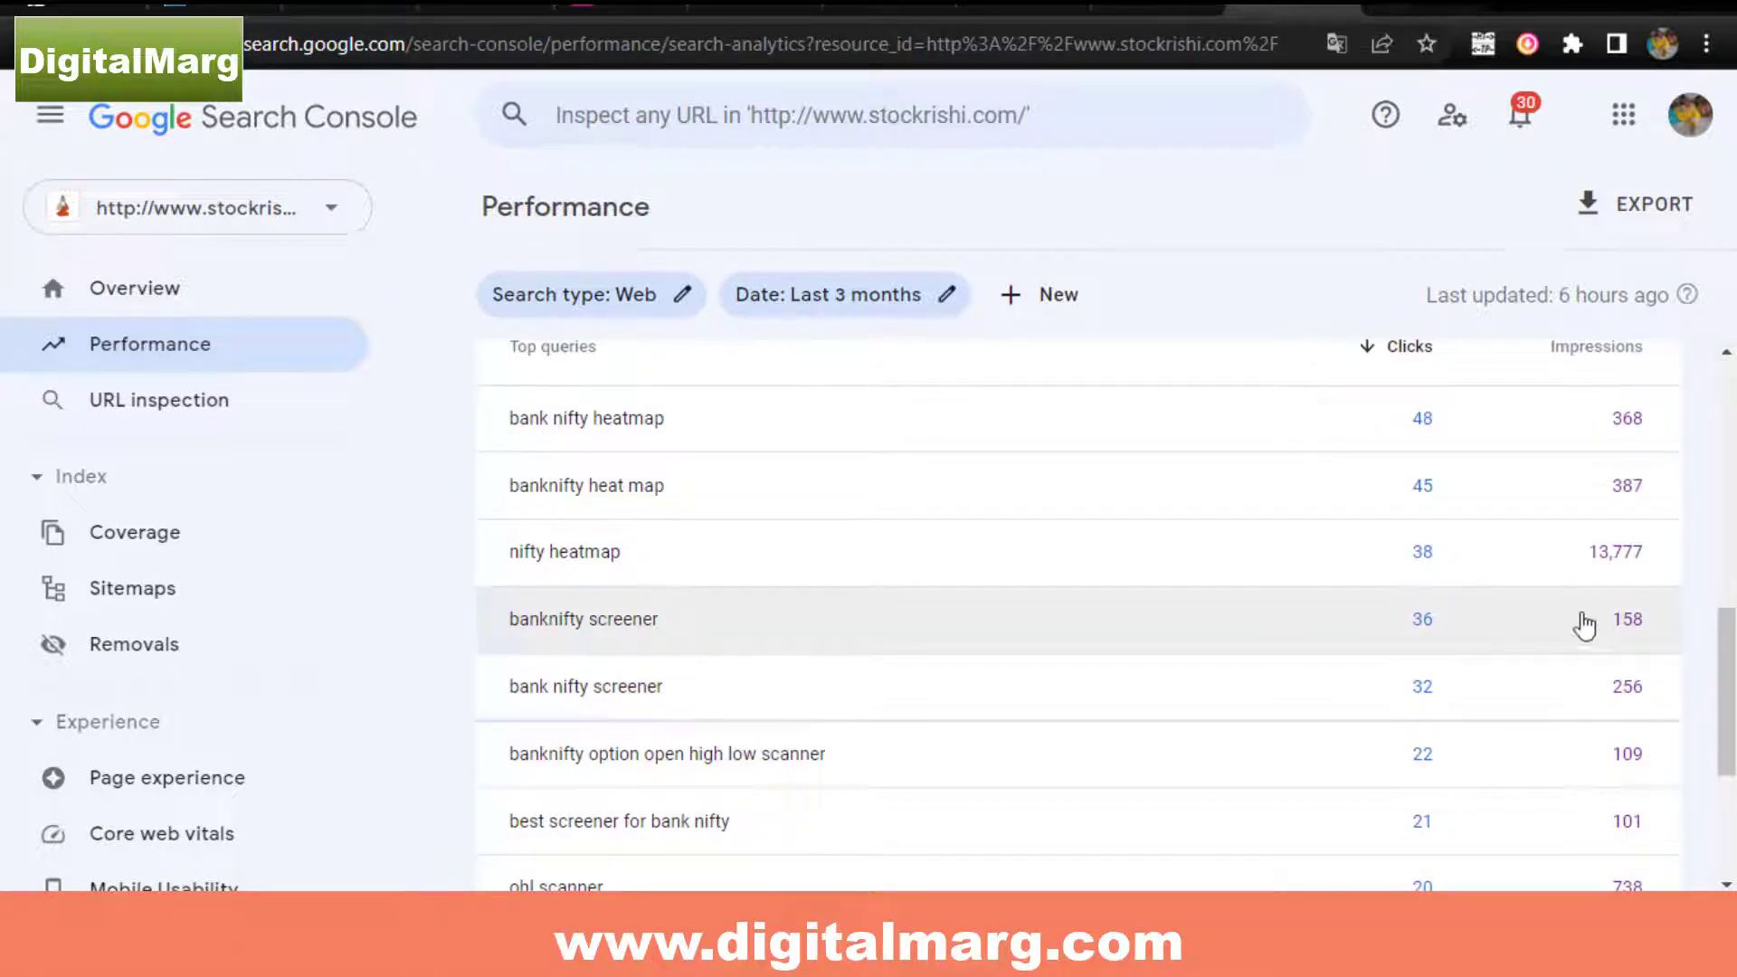
click(540, 624)
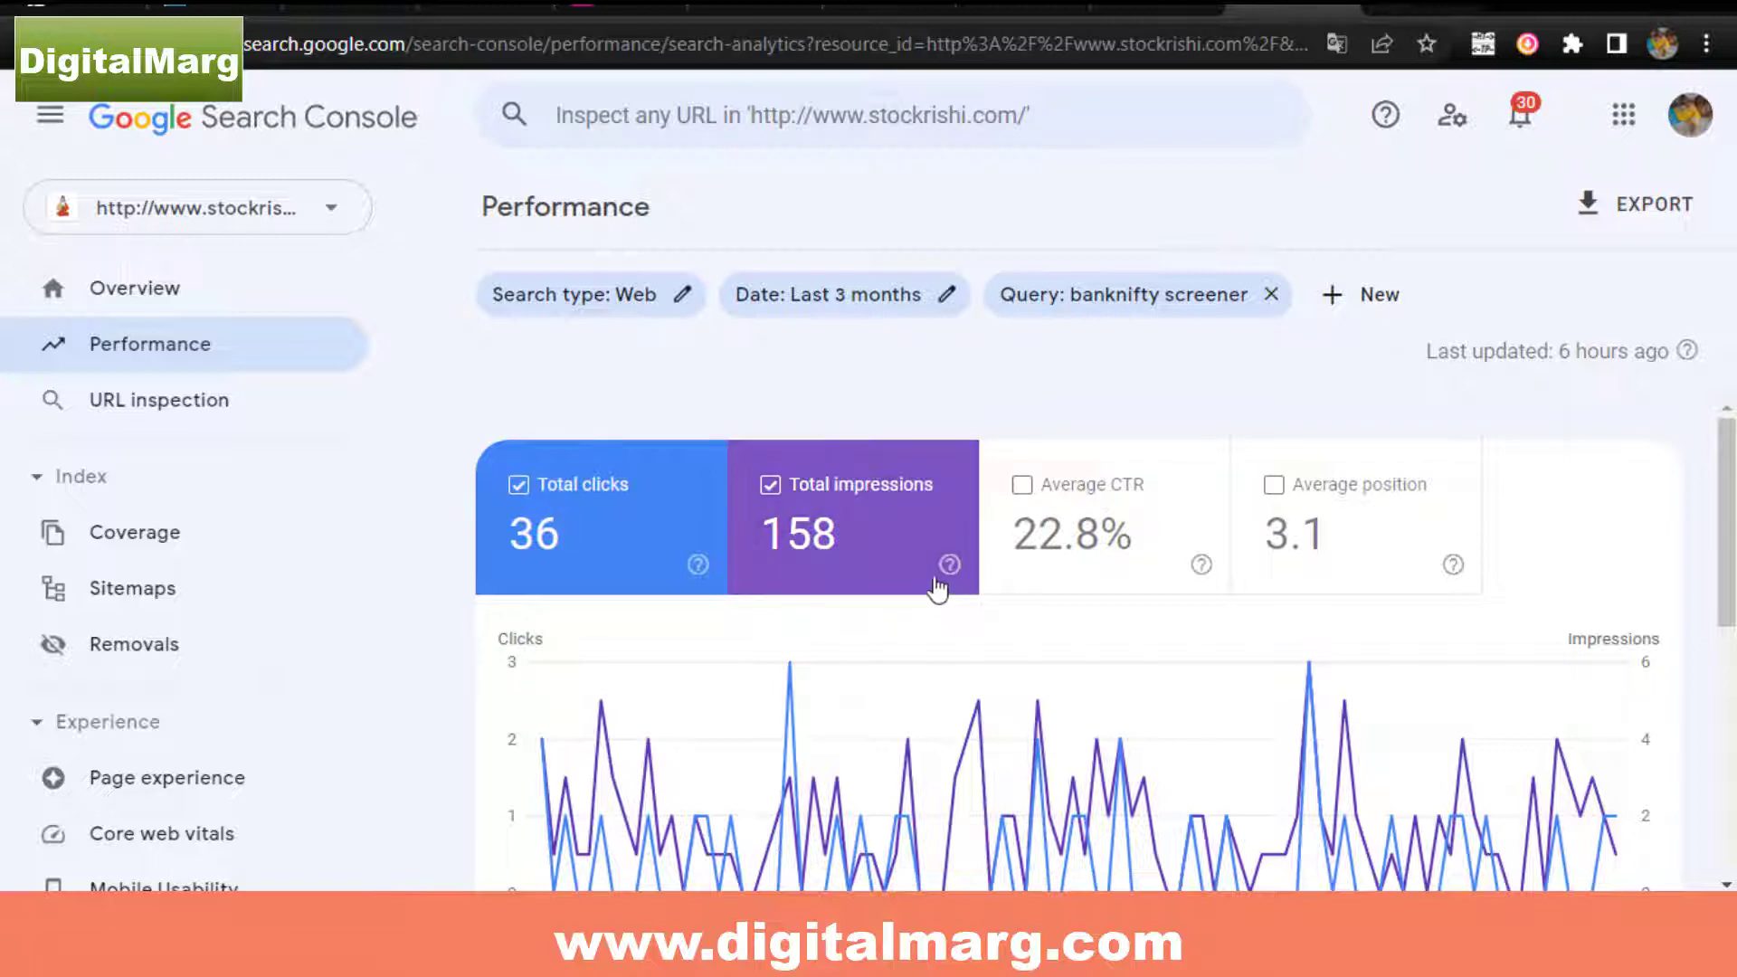
mouse_move(941, 586)
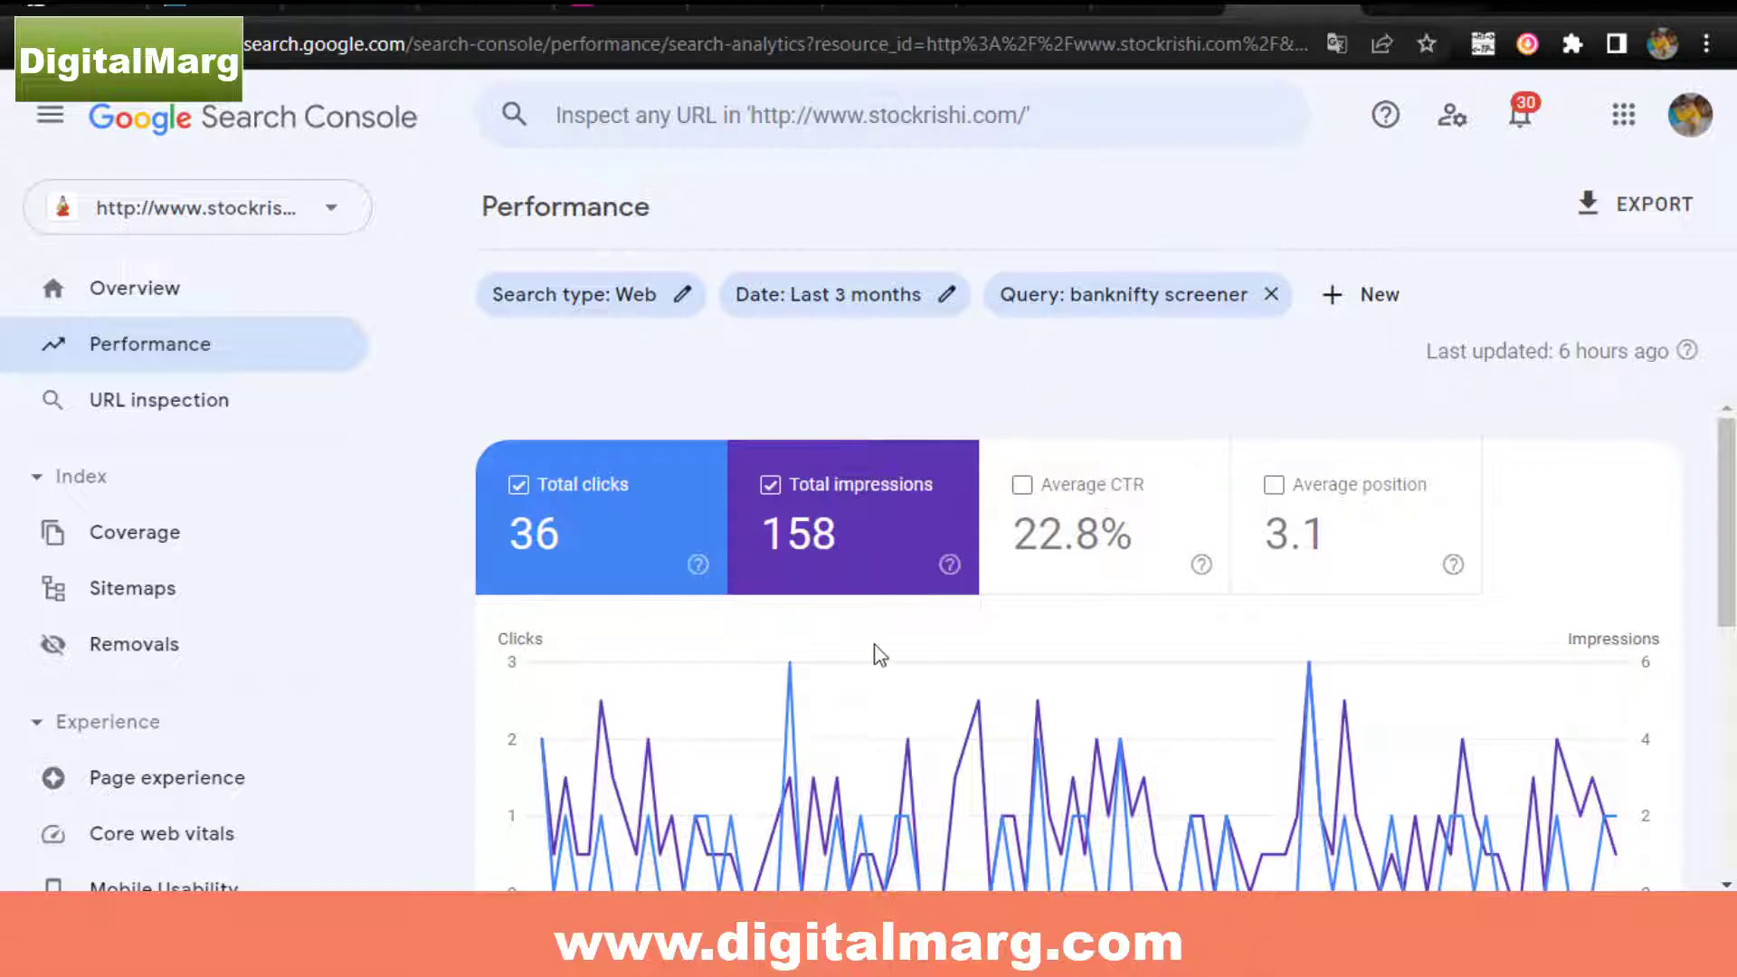
scroll(1004, 600, down, 3)
scroll(1010, 597, down, 3)
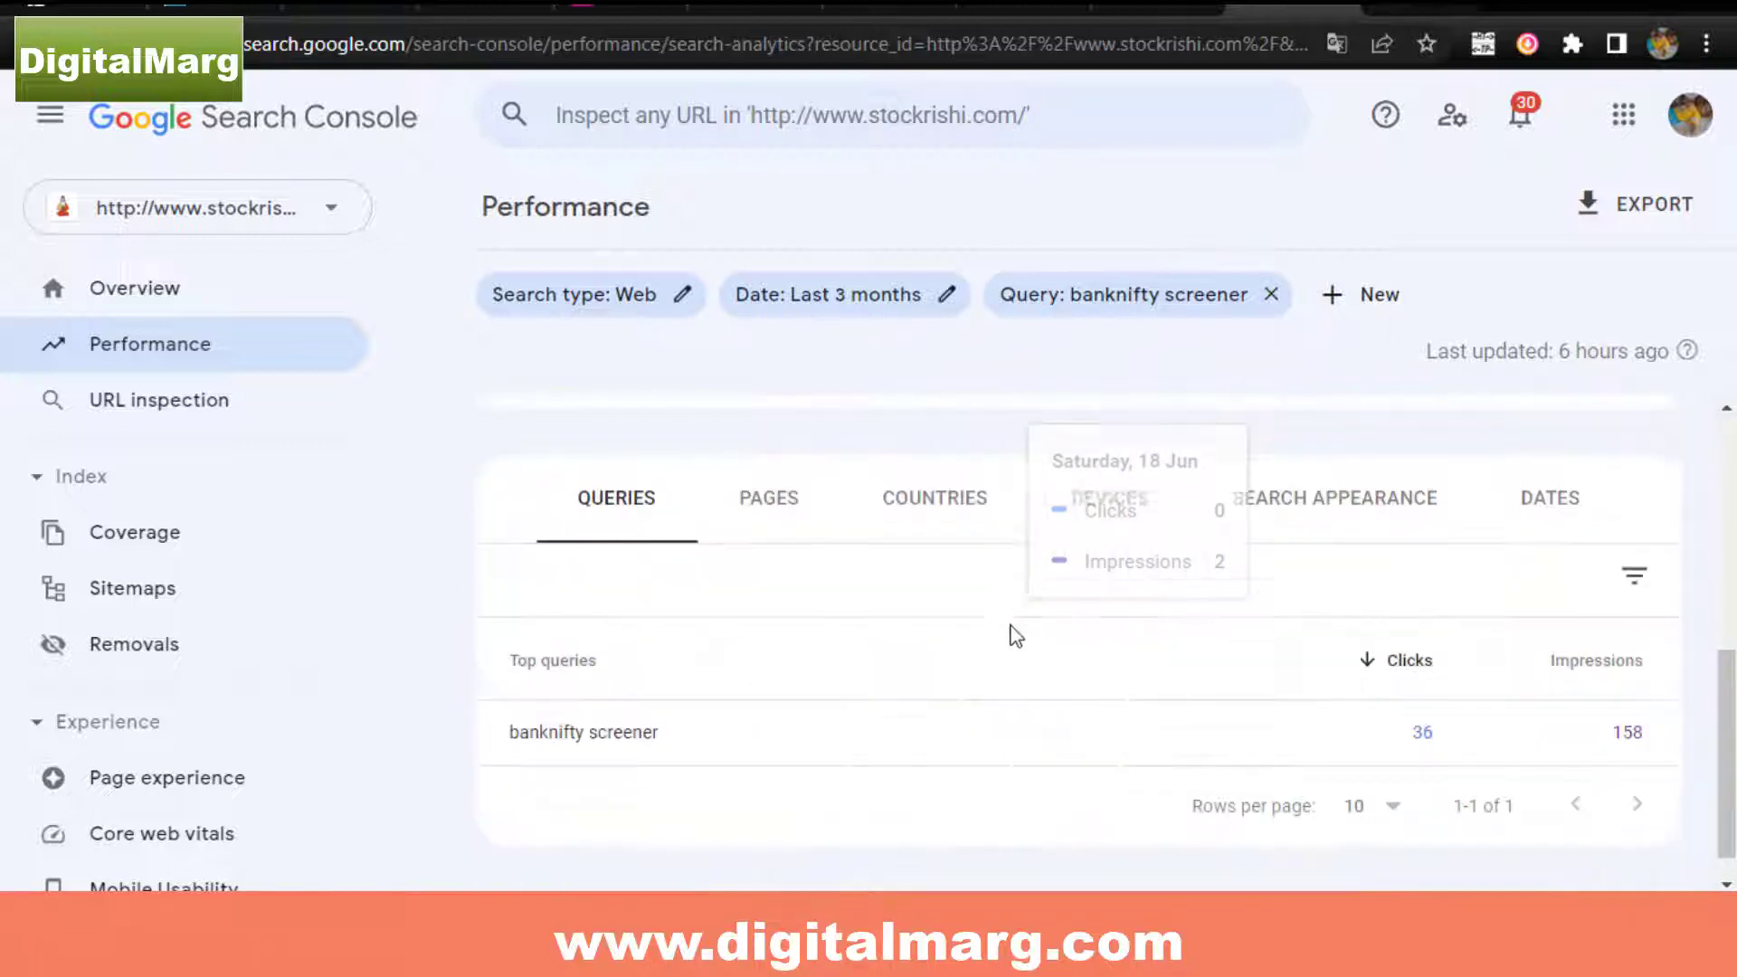
Review the clicks and impressions chart for "banknifty screener", and remove the query filter.
scroll(608, 647, up, 6)
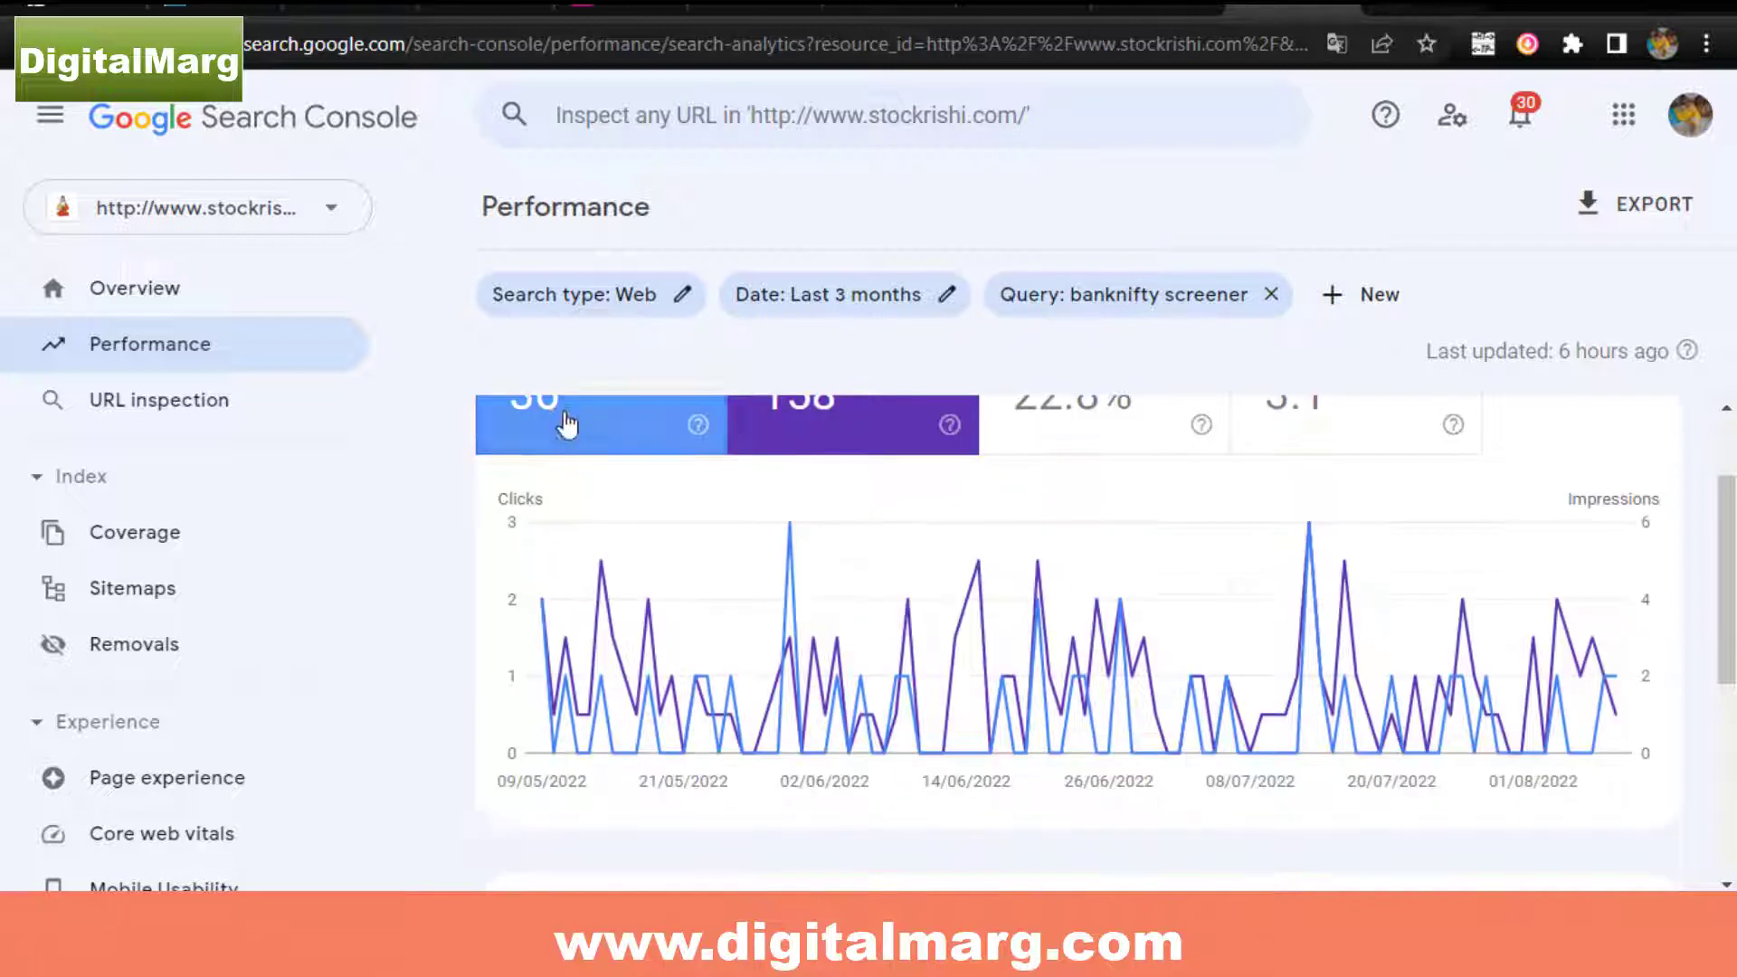
scroll(570, 421, down, 2)
scroll(445, 412, up, 2)
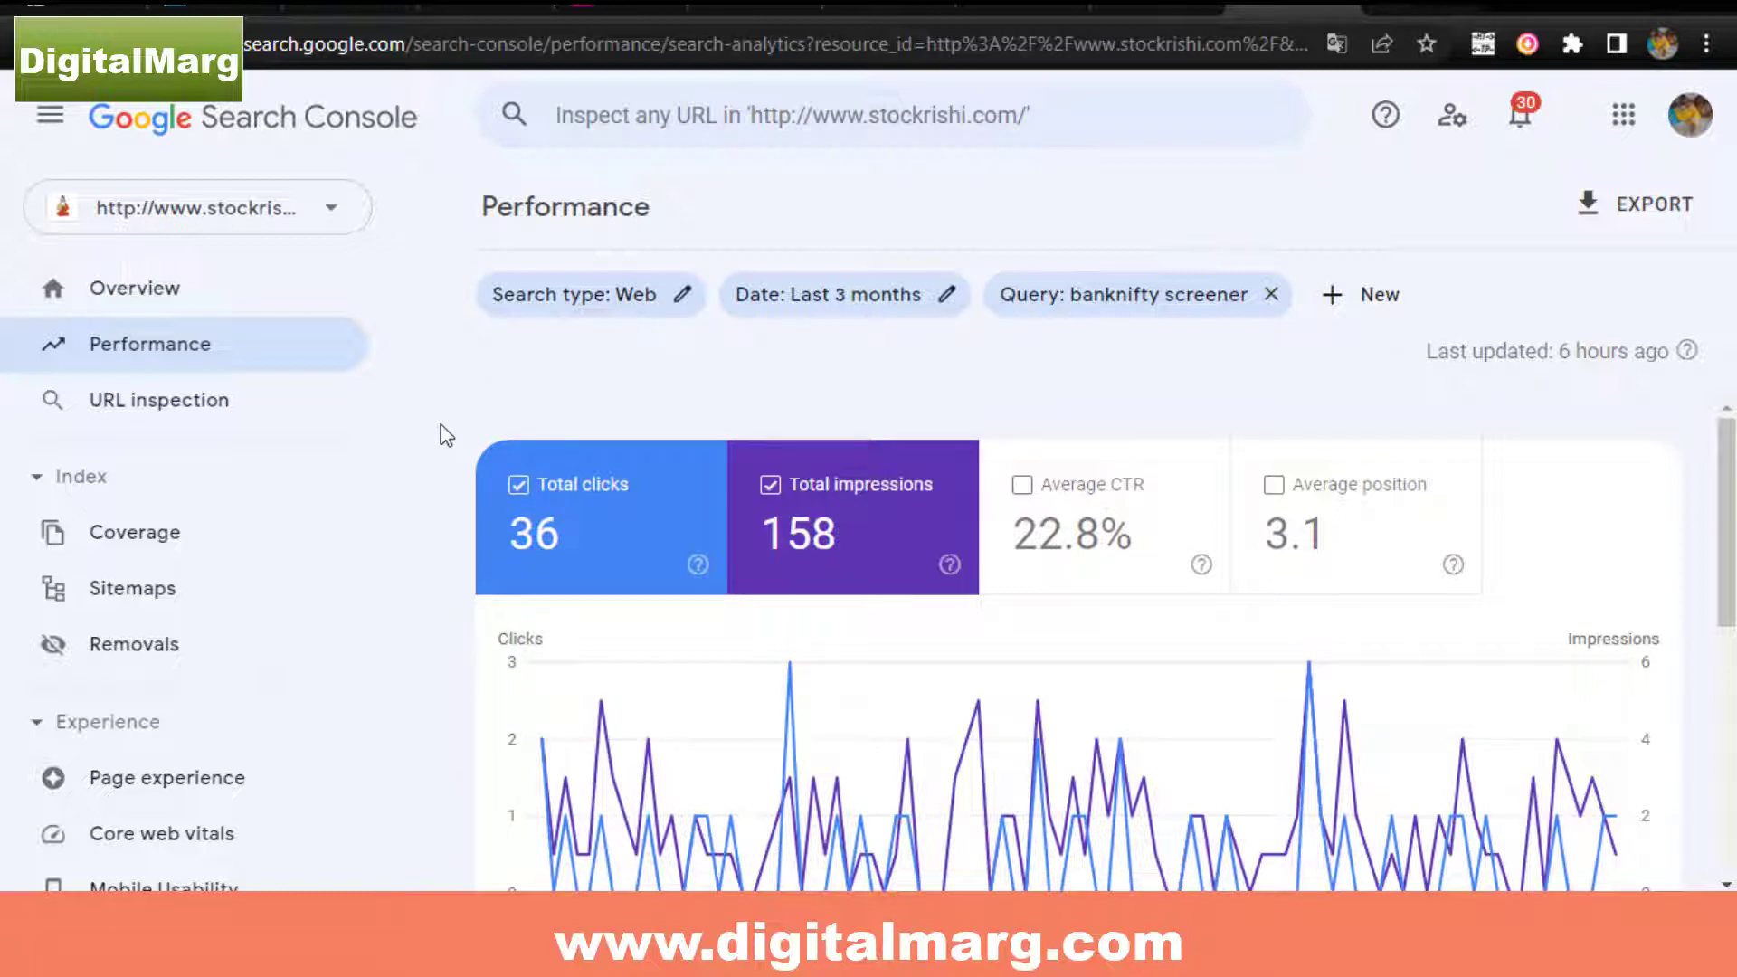
scroll(436, 520, down, 2)
scroll(434, 523, up, 2)
click(1271, 294)
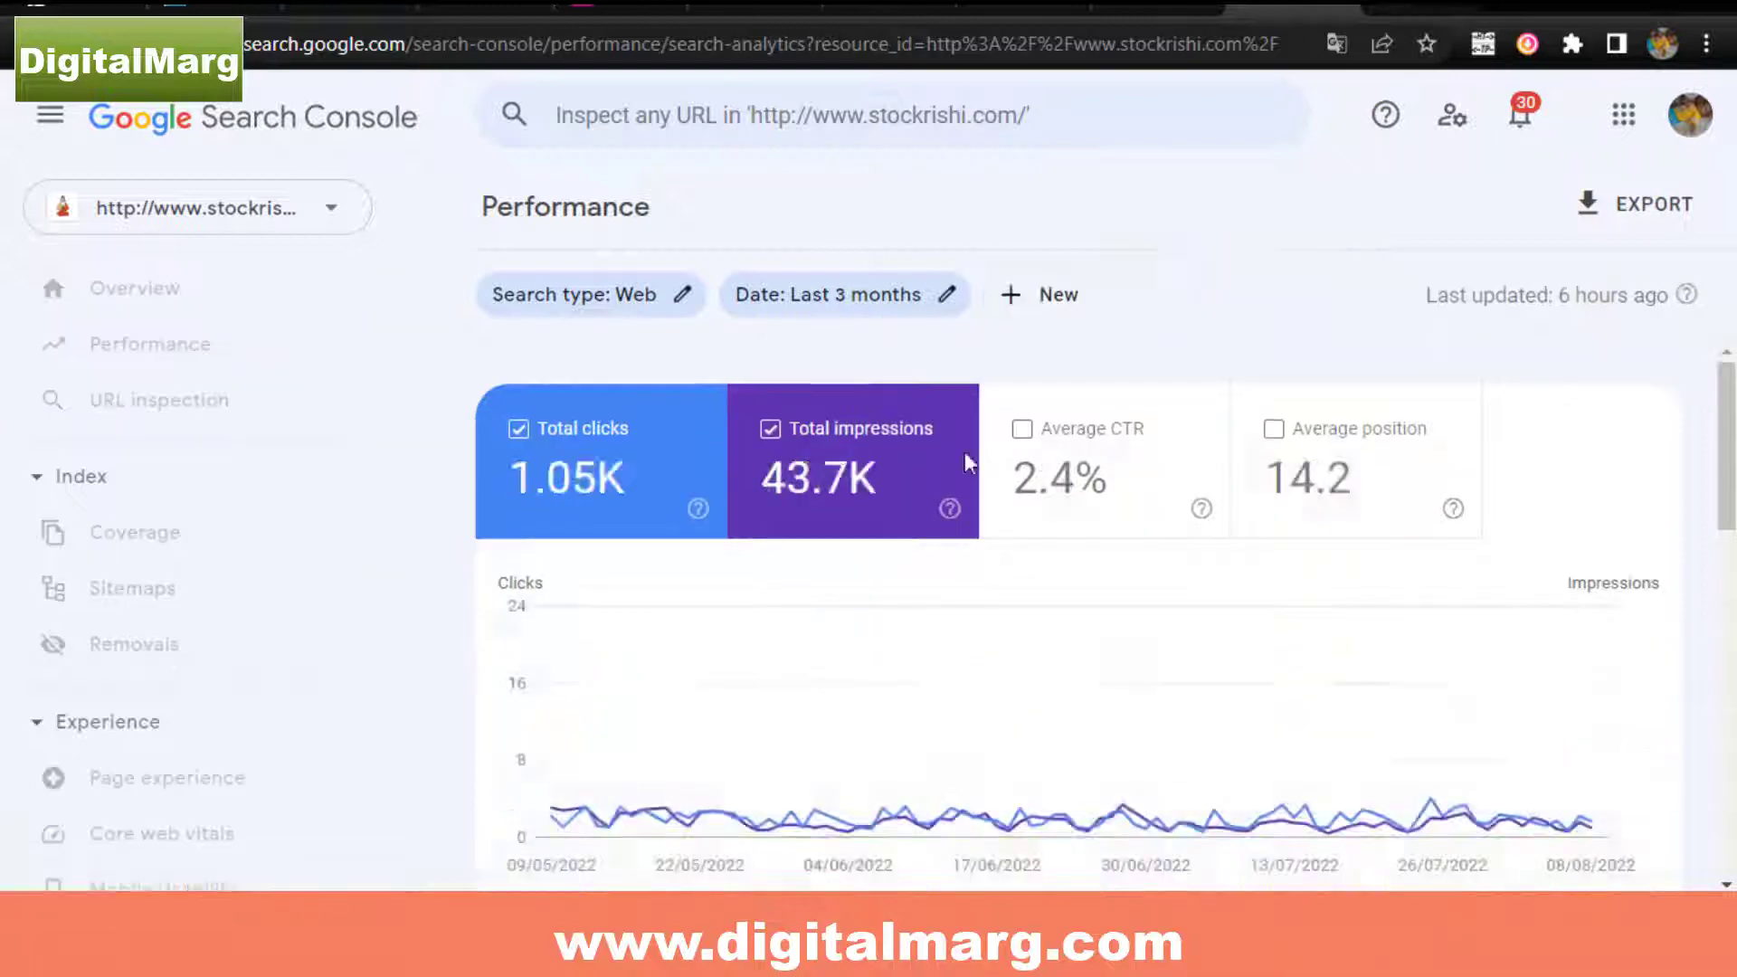
Change the Performance report's date range to Last 28 days and apply it.
scroll(1232, 448, down, 3)
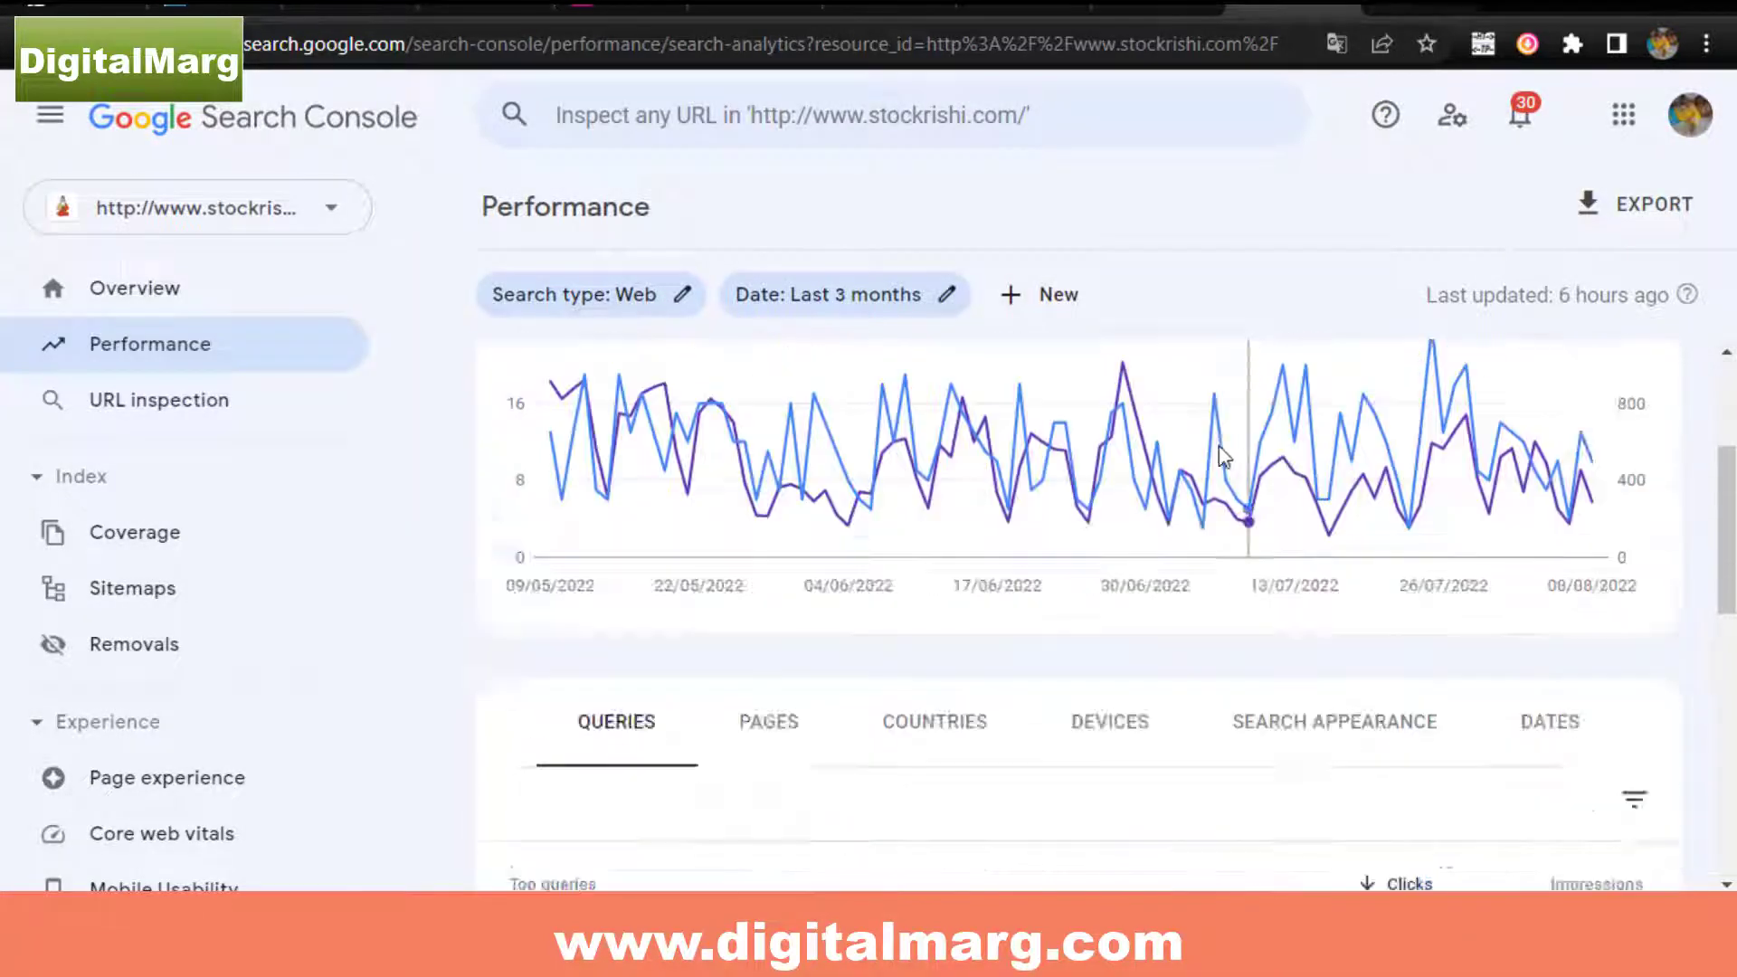
scroll(1233, 457, up, 3)
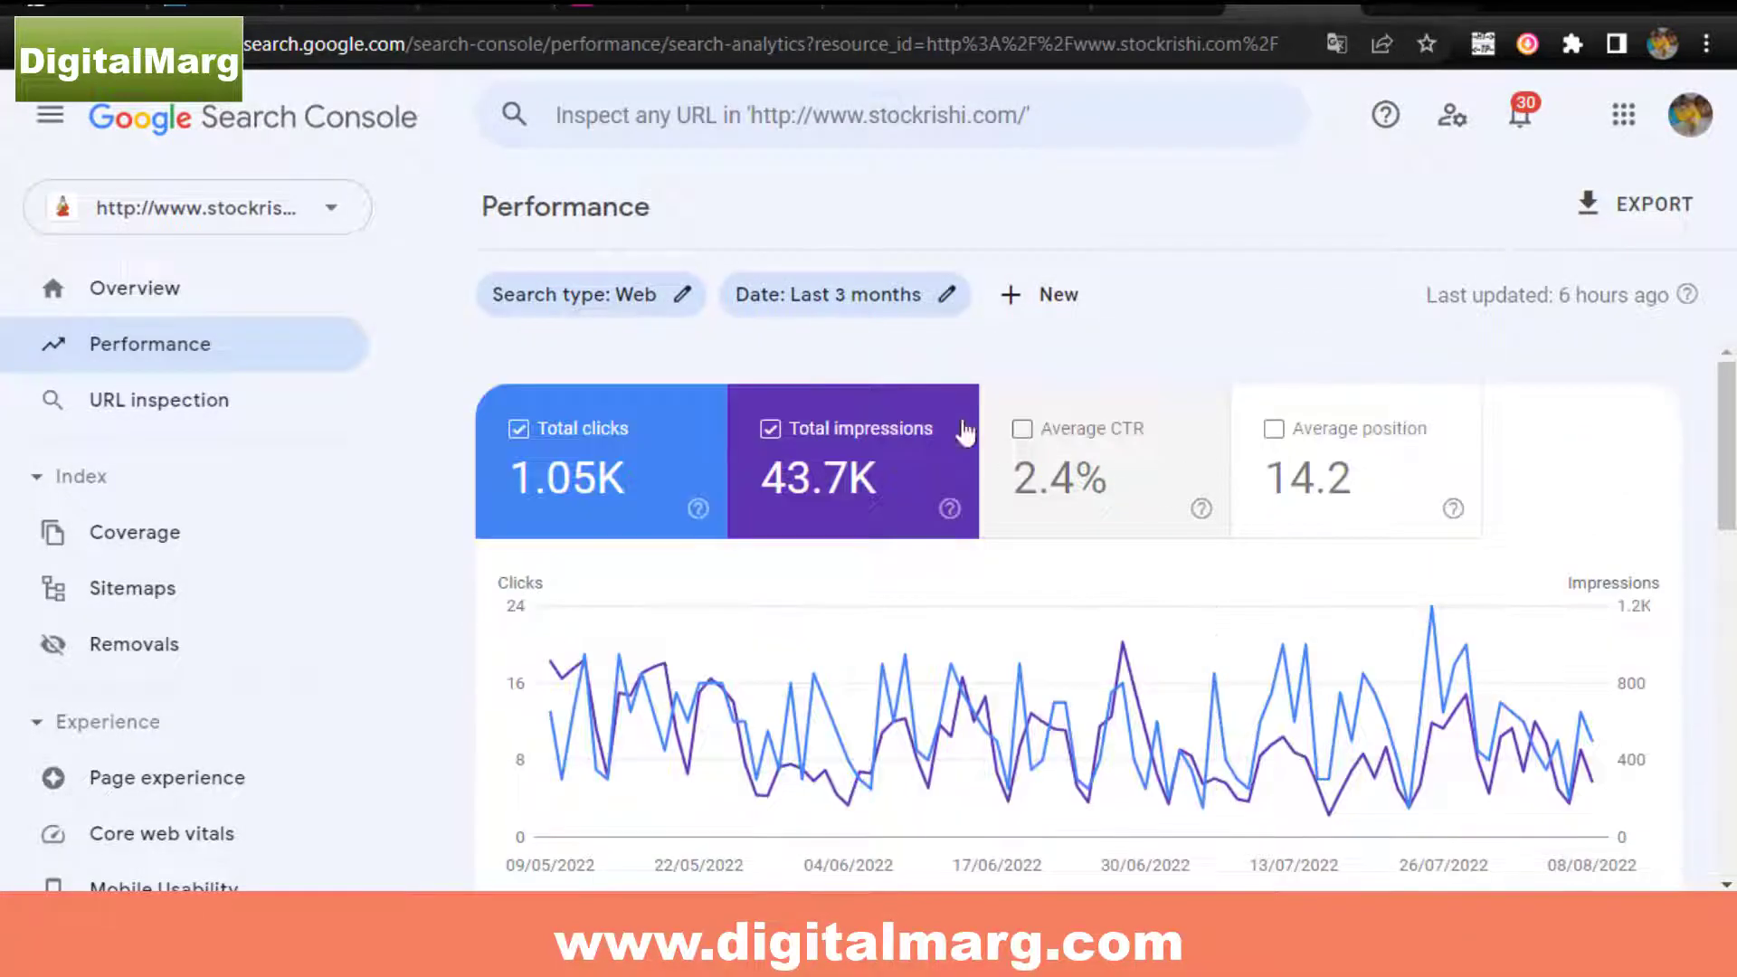
click(952, 304)
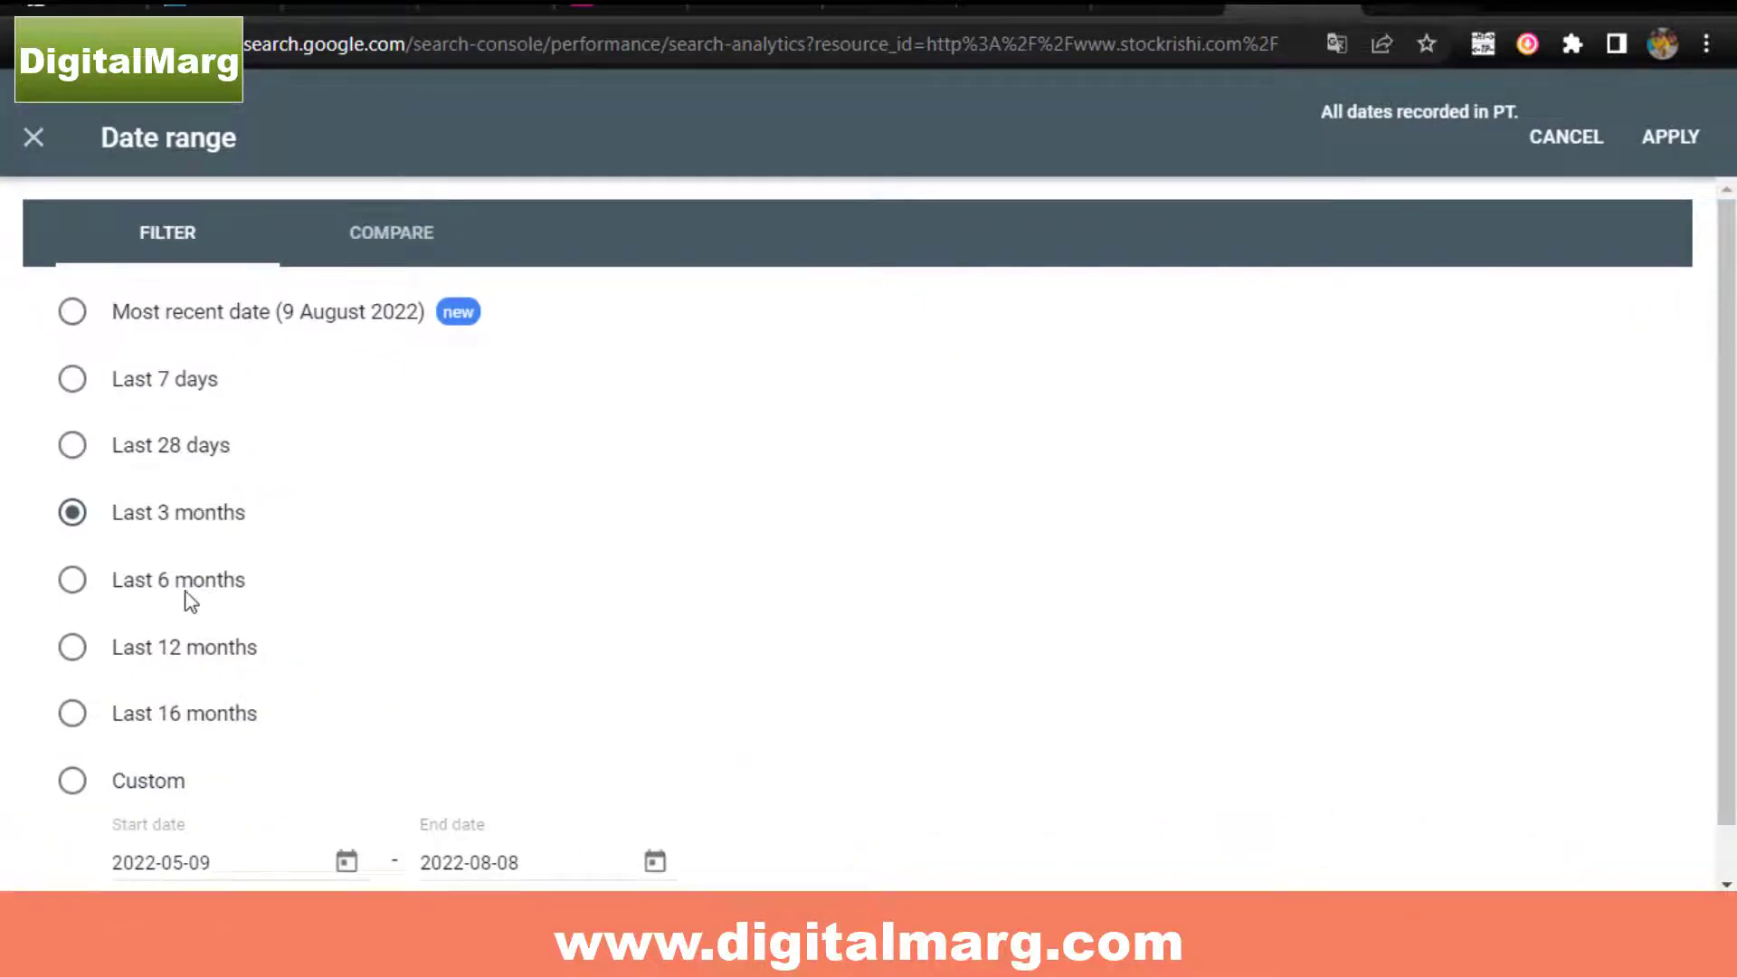
click(131, 452)
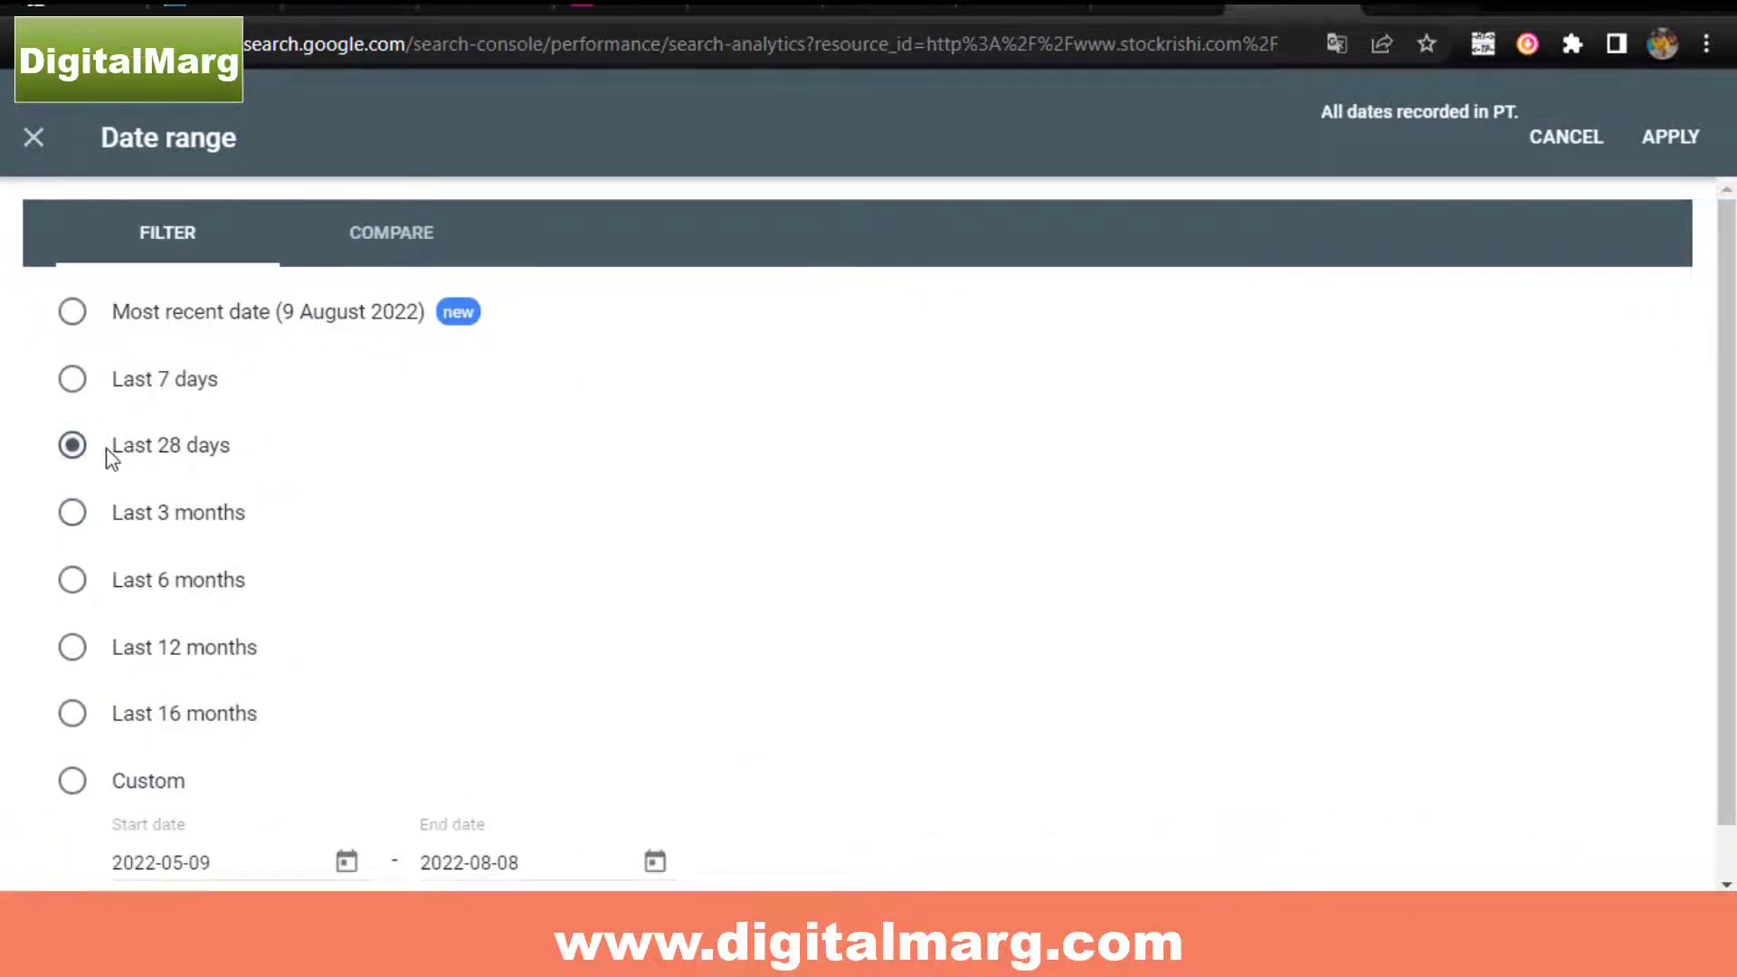
scroll(561, 552, down, 1)
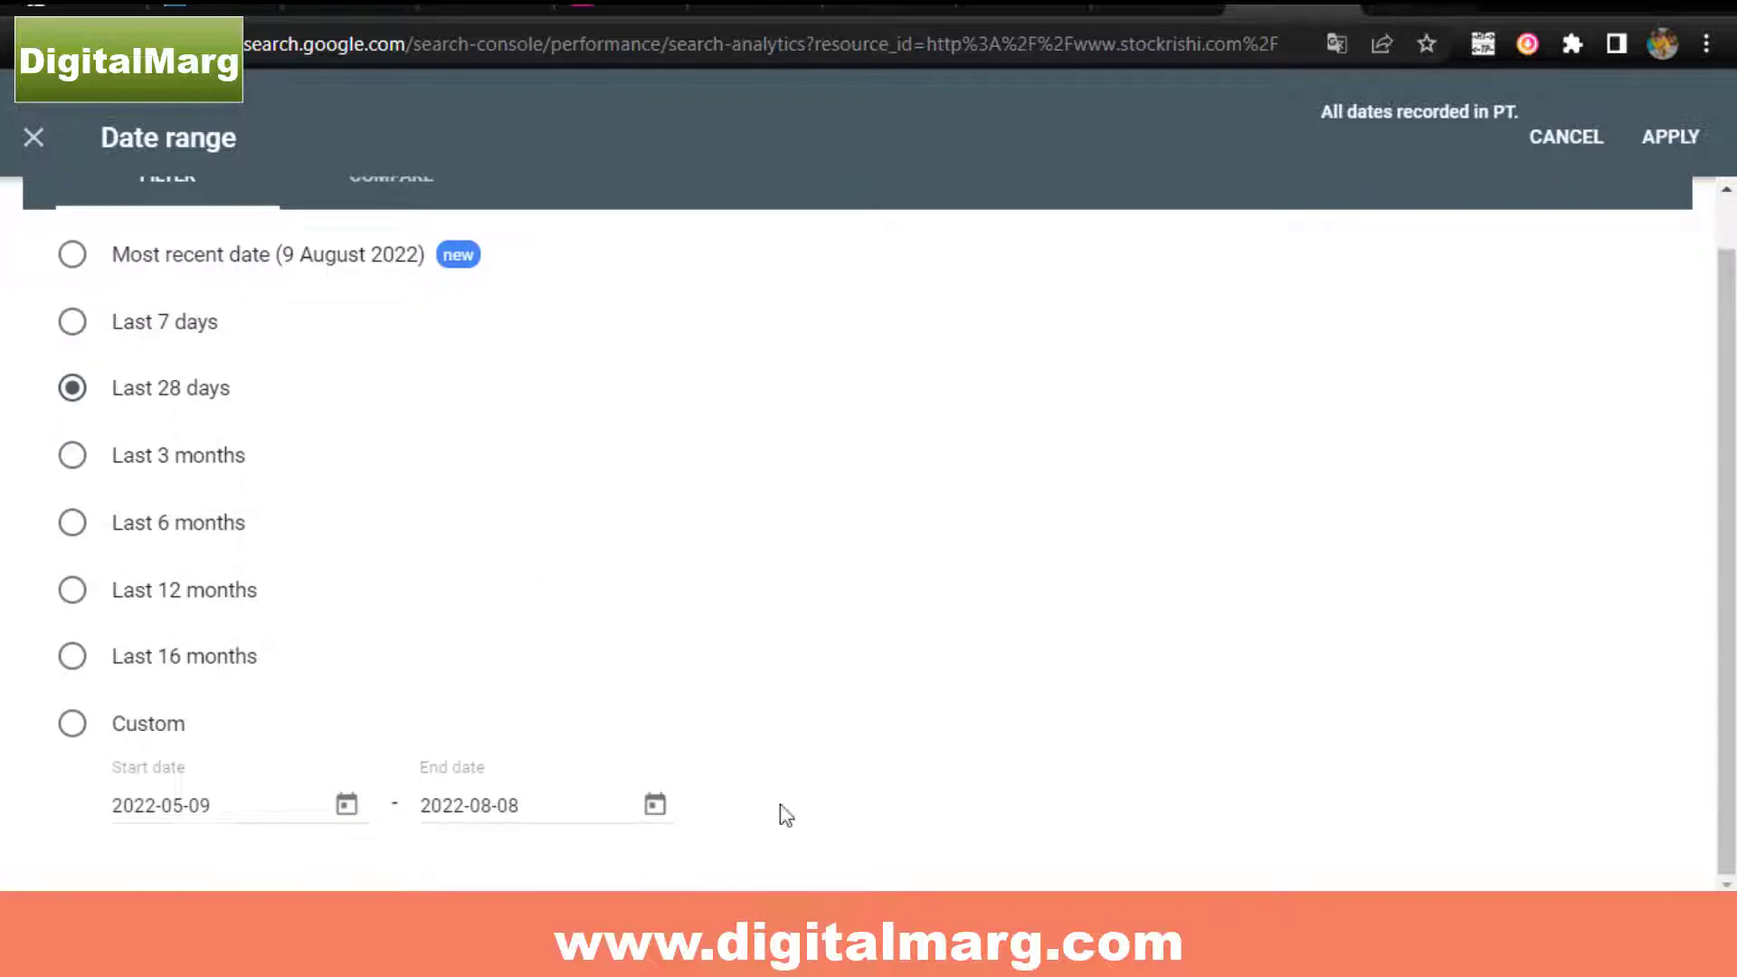
scroll(1308, 577, up, 1)
click(1671, 136)
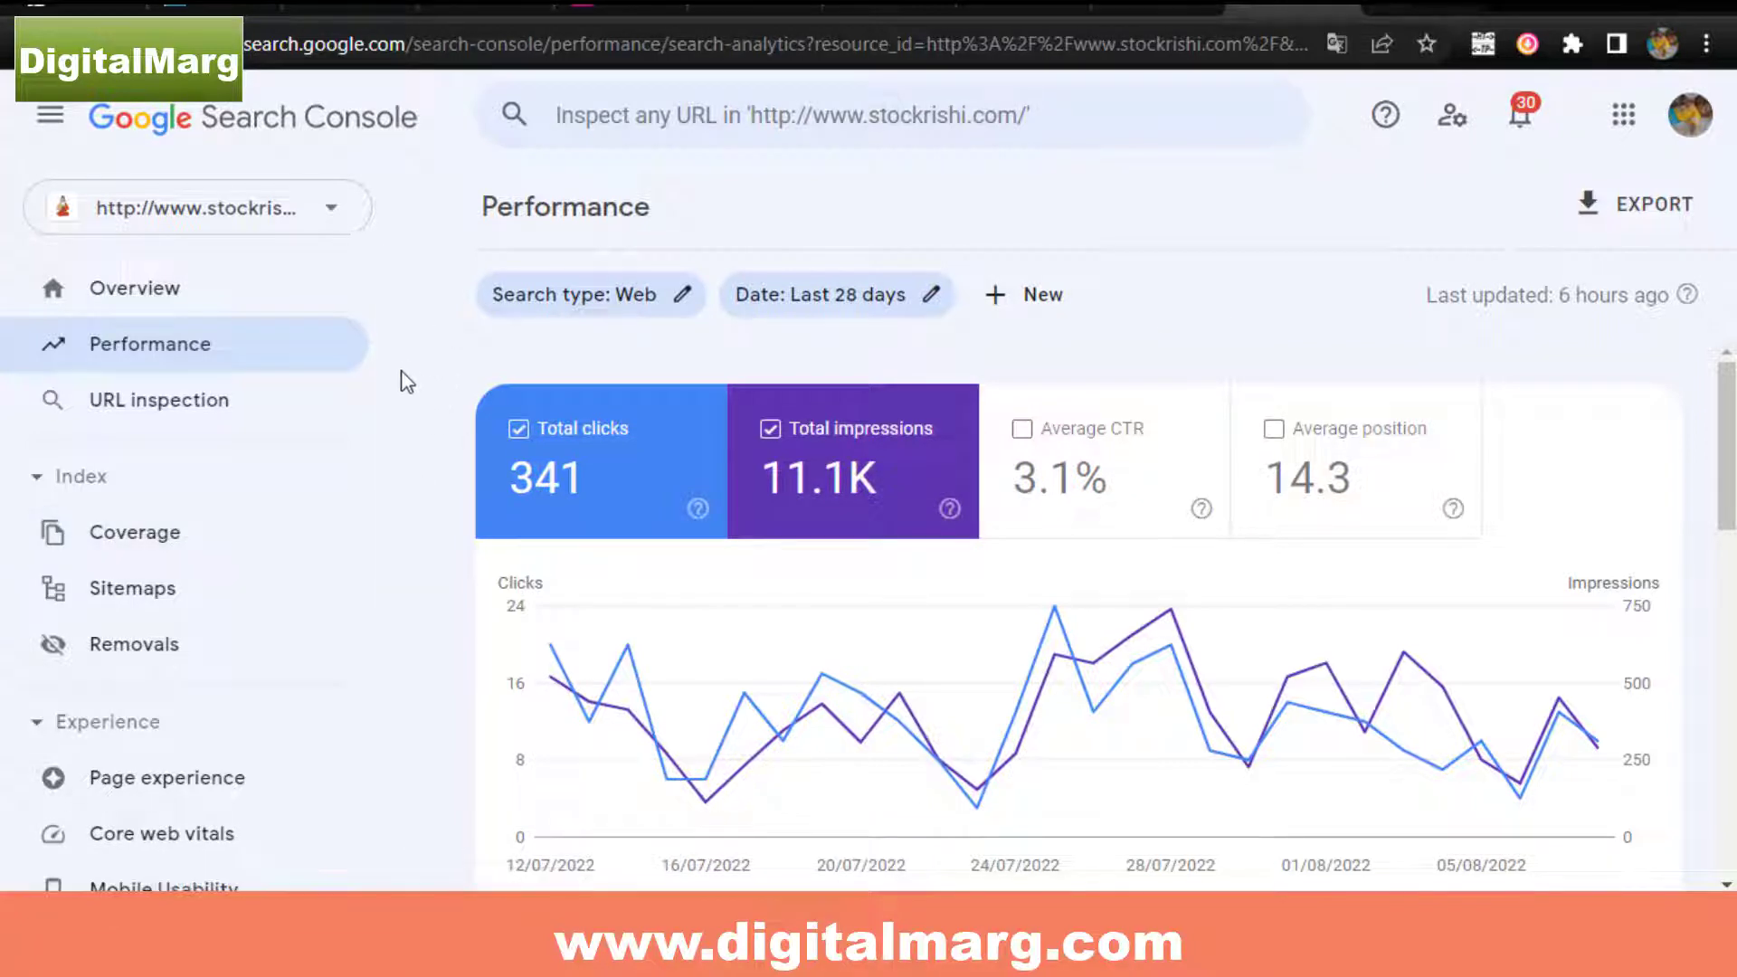
Start a URL inspection for the property, and open the stockrishi.com home page in a new Firefox tab.
click(182, 412)
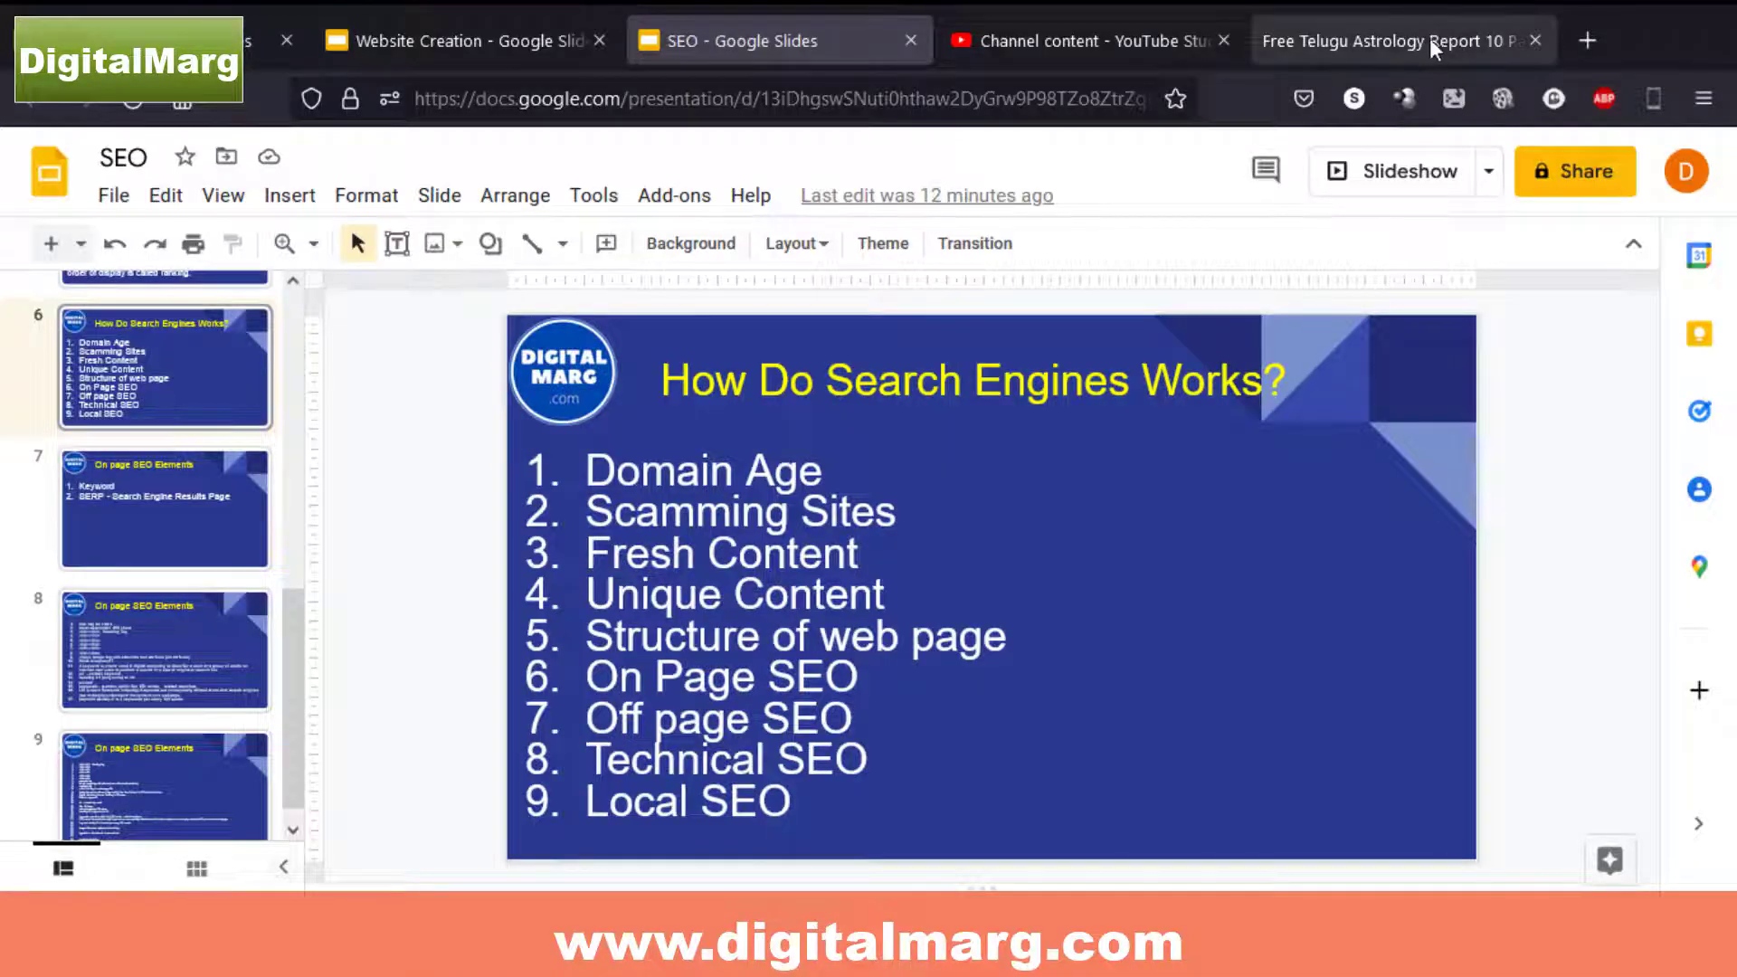
click(1581, 40)
click(1142, 99)
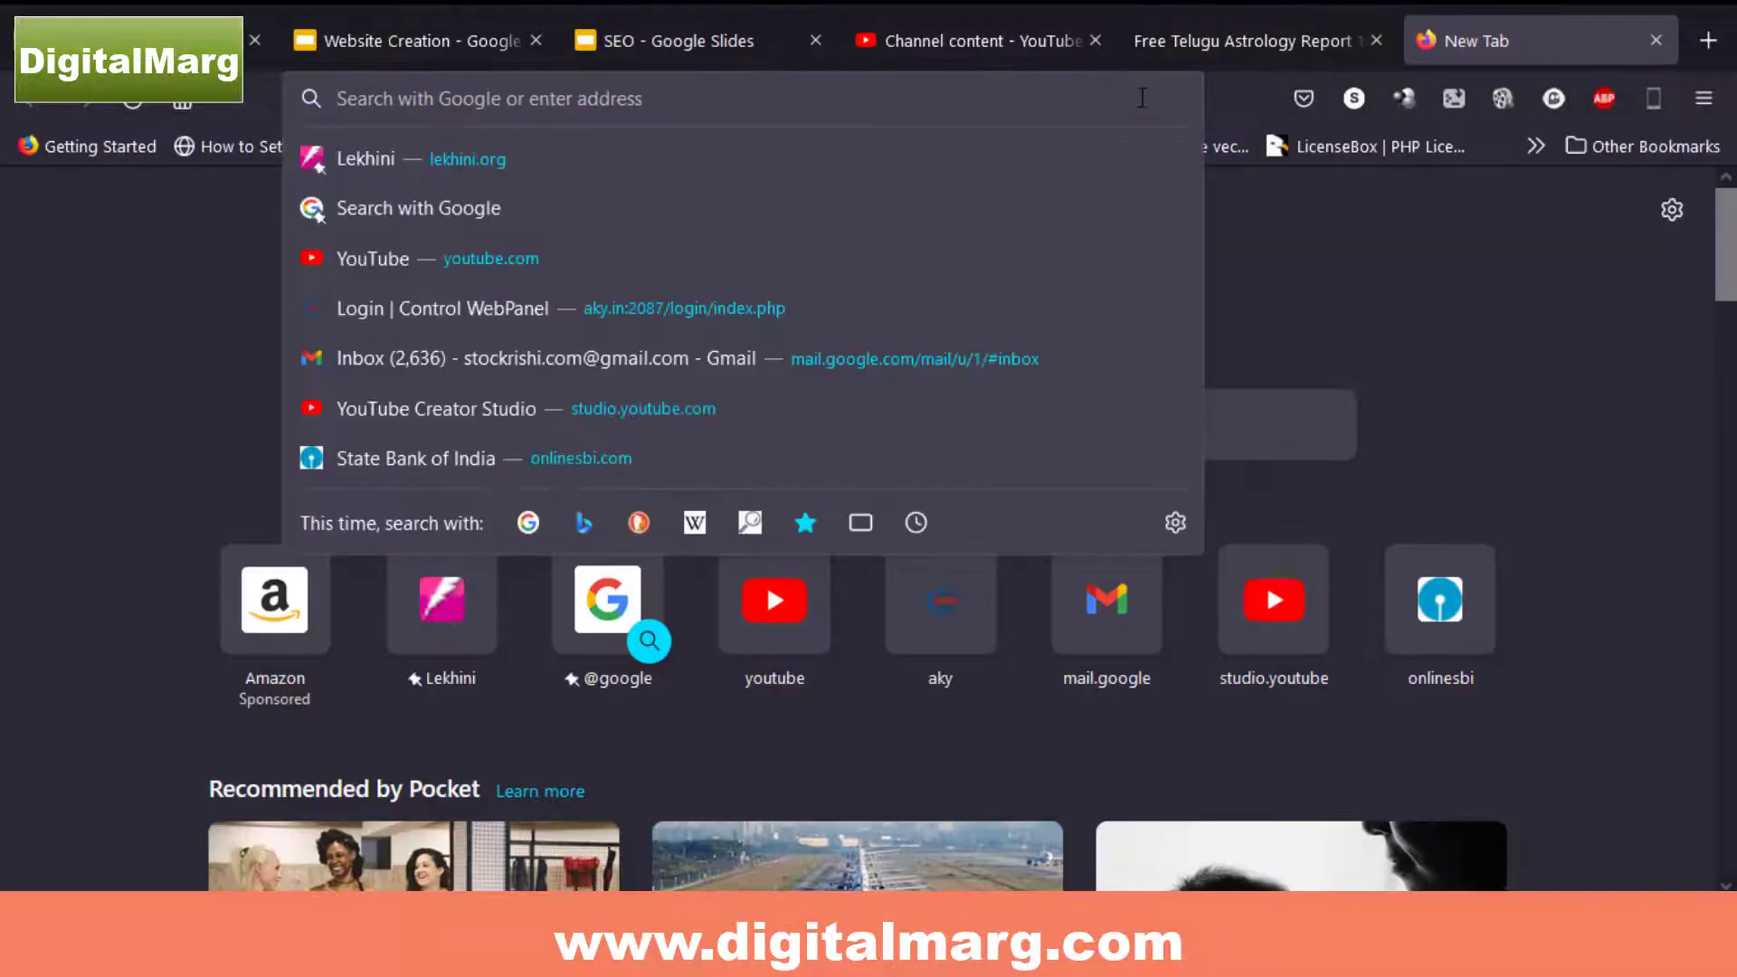
text(stockrishi.com/)
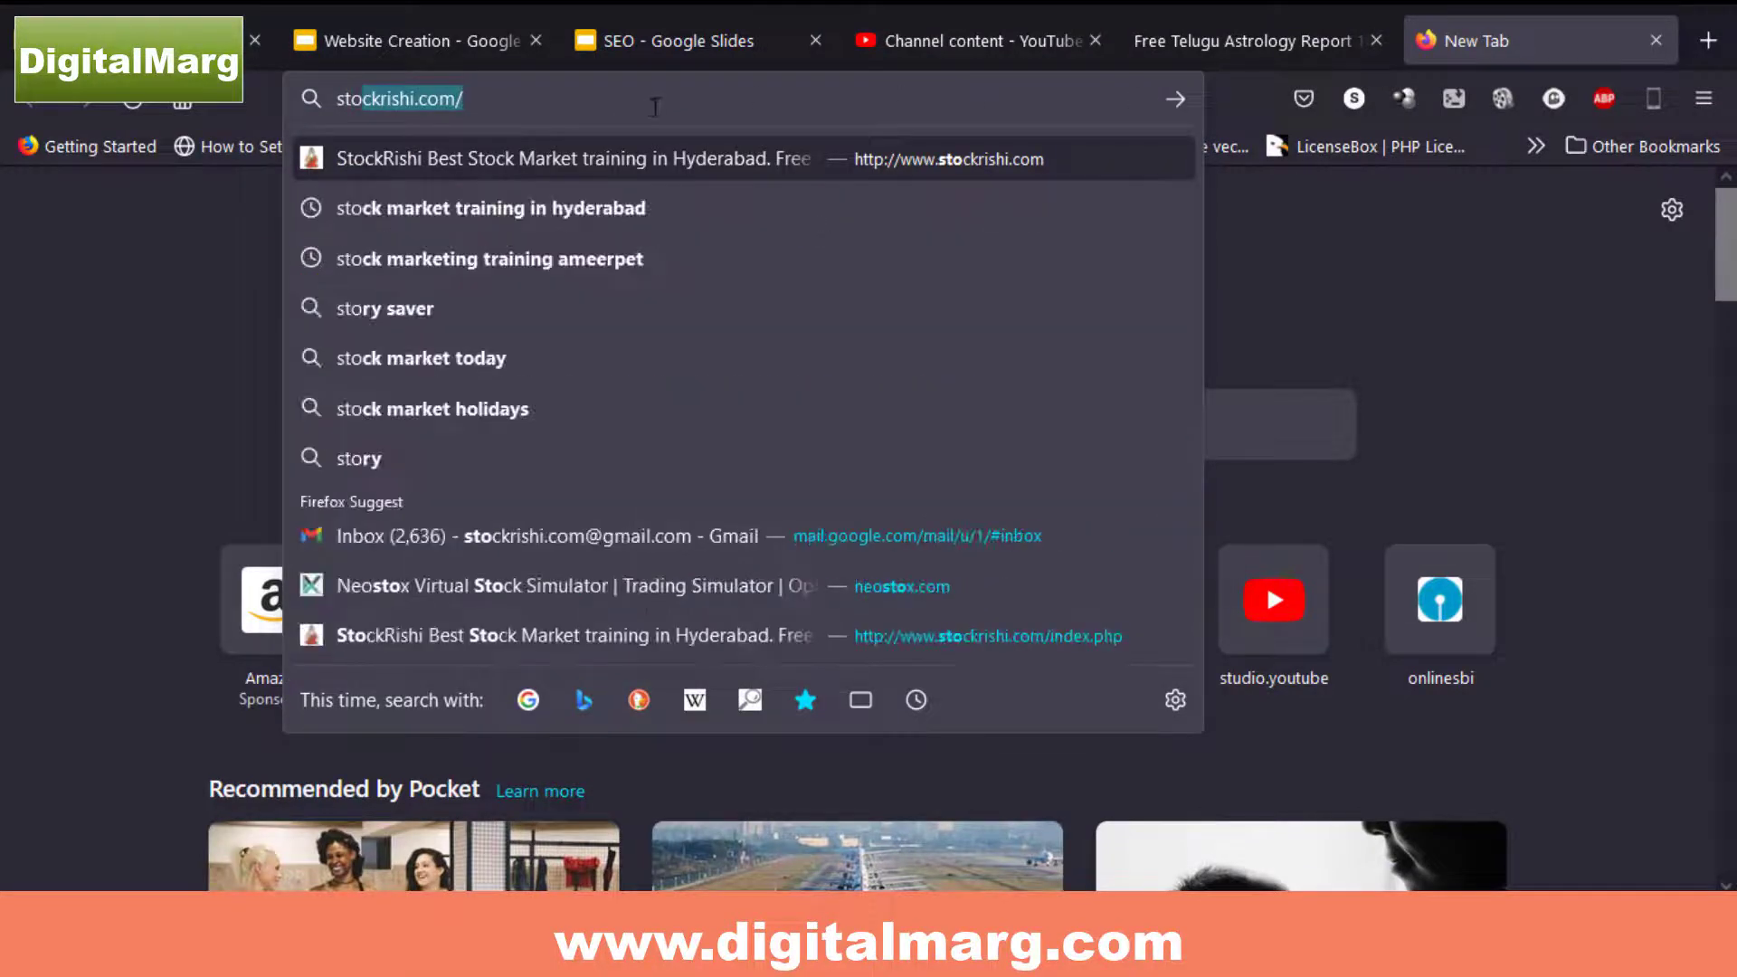
click(665, 160)
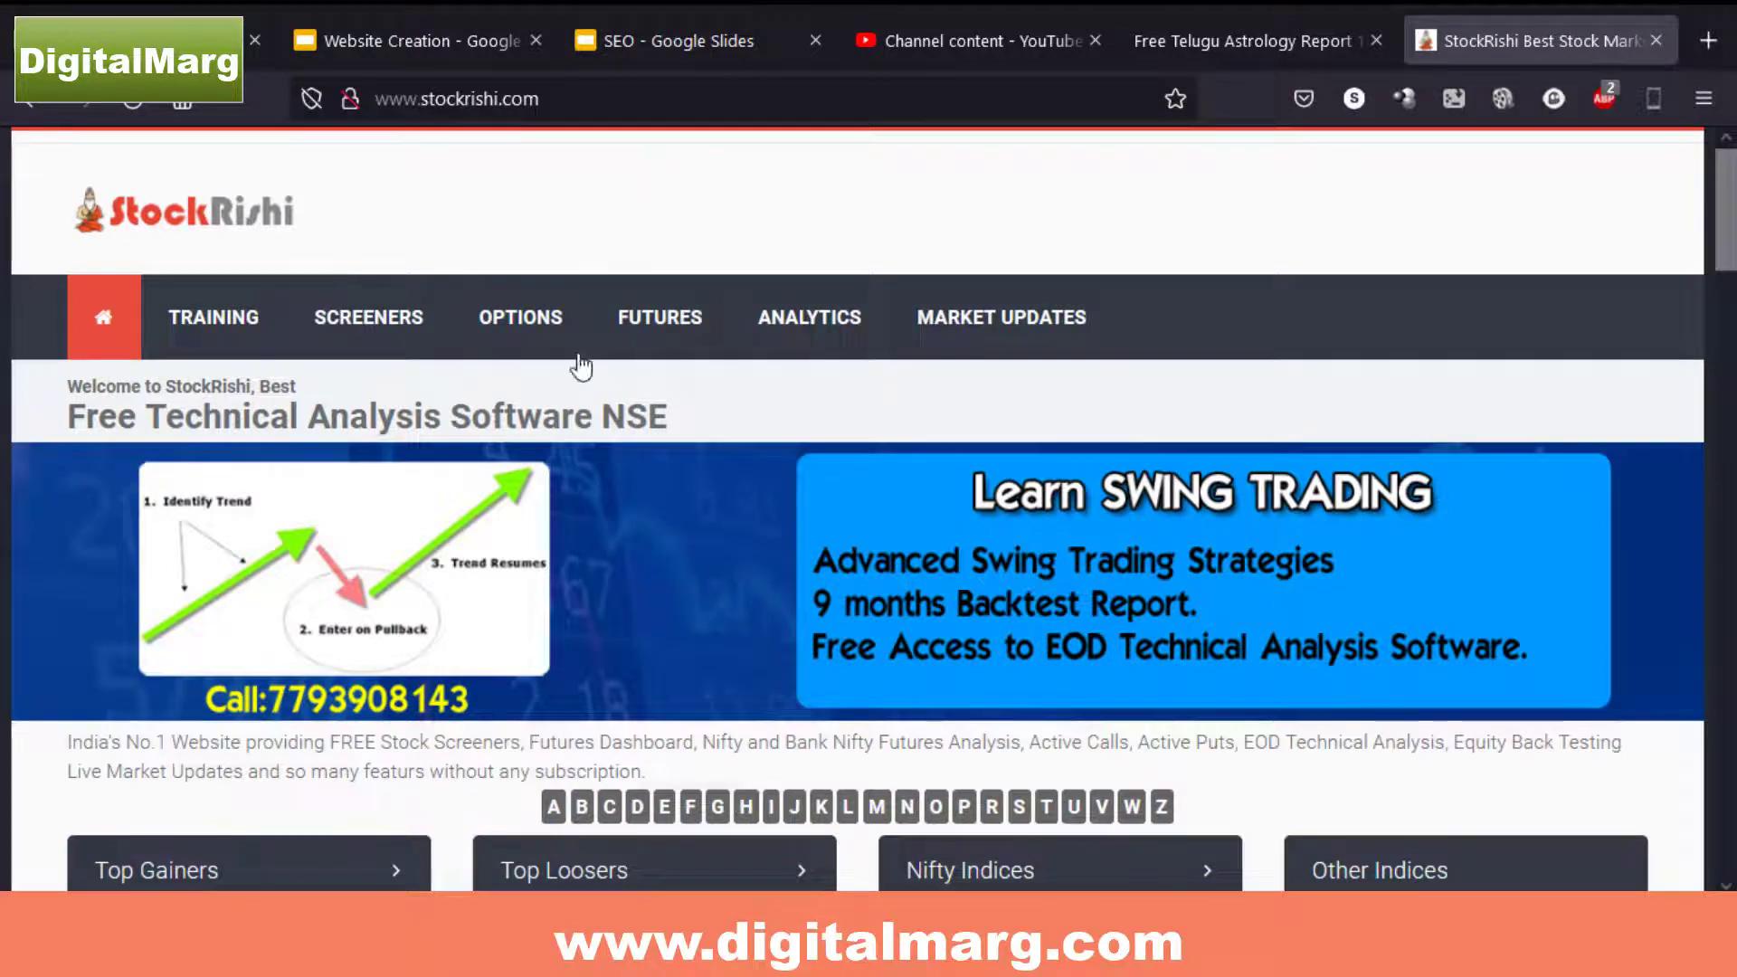
Open the website's price action training page and look through its "Stock Market Training in Hyderabad" content.
mouse_move(190, 328)
click(221, 433)
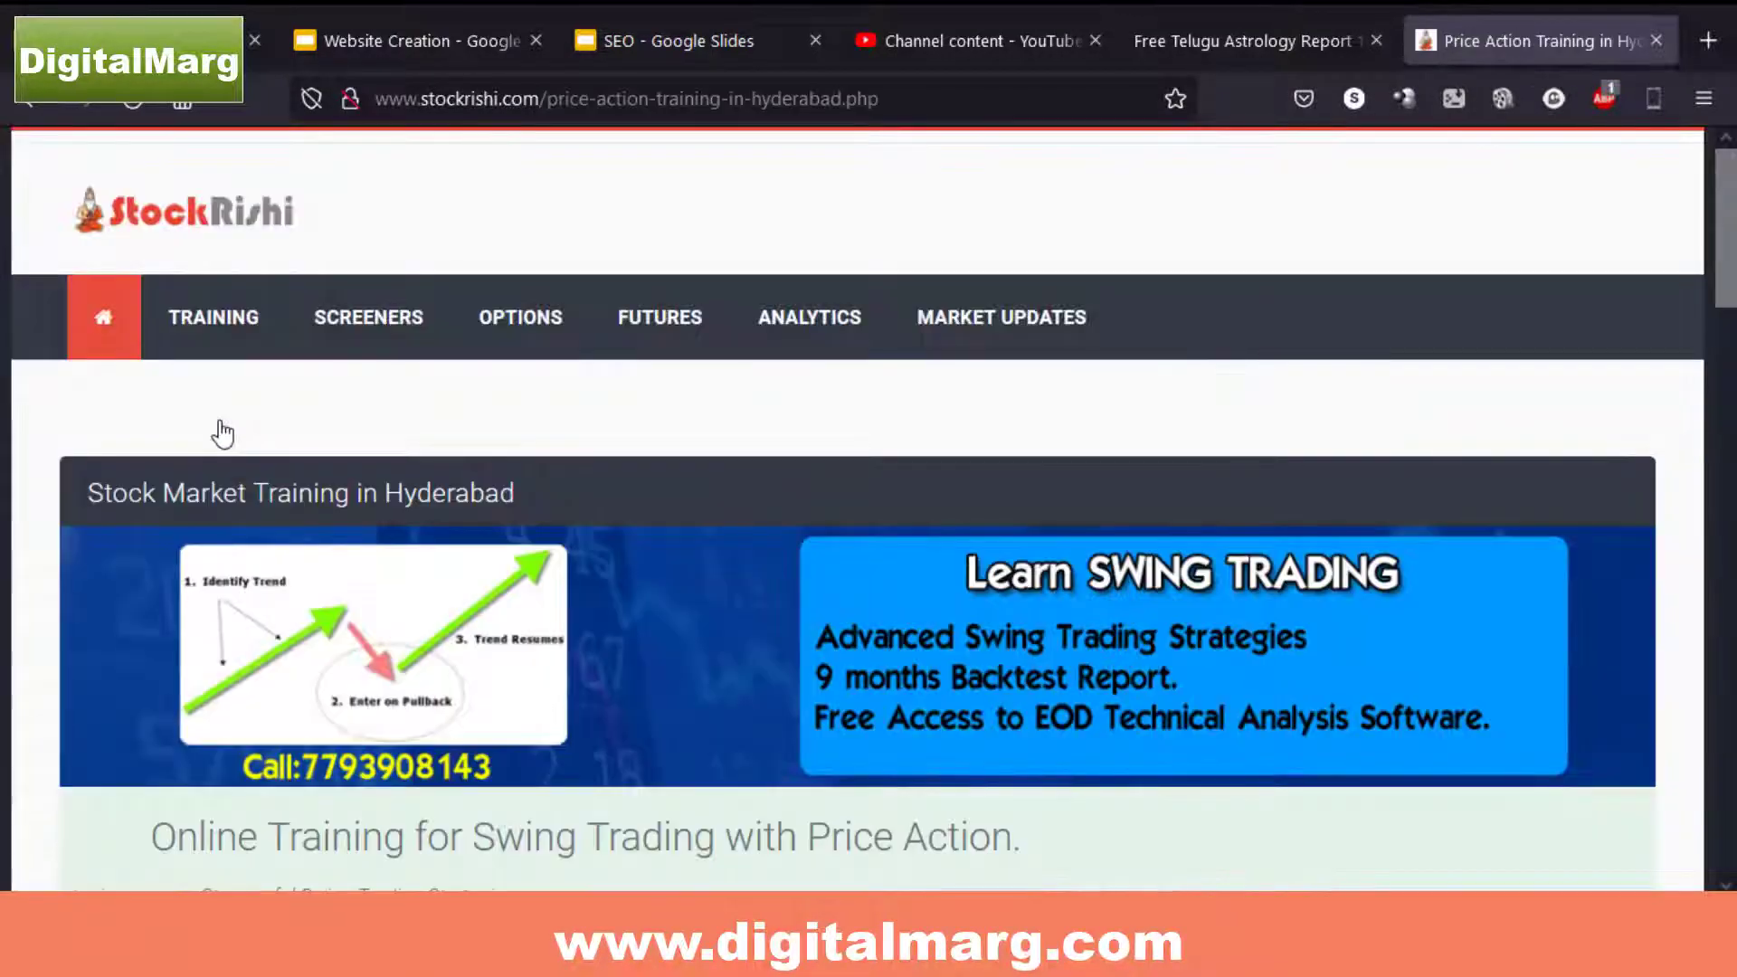
mouse_move(535, 369)
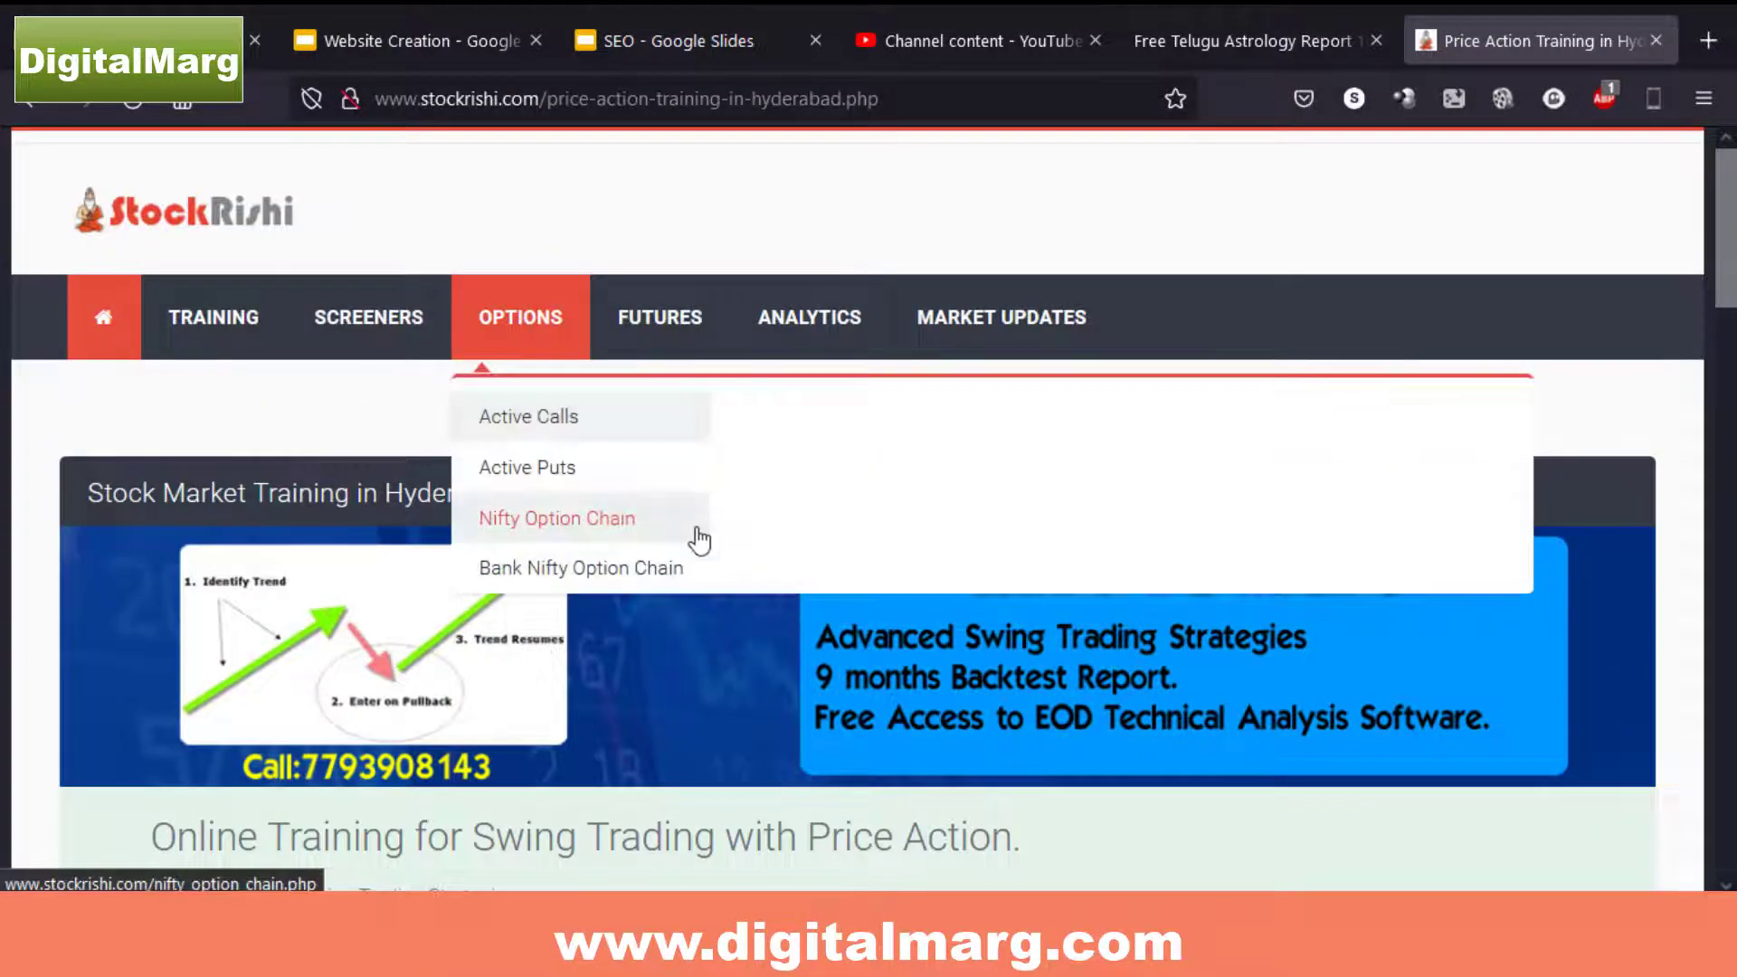
scroll(579, 615, down, 2)
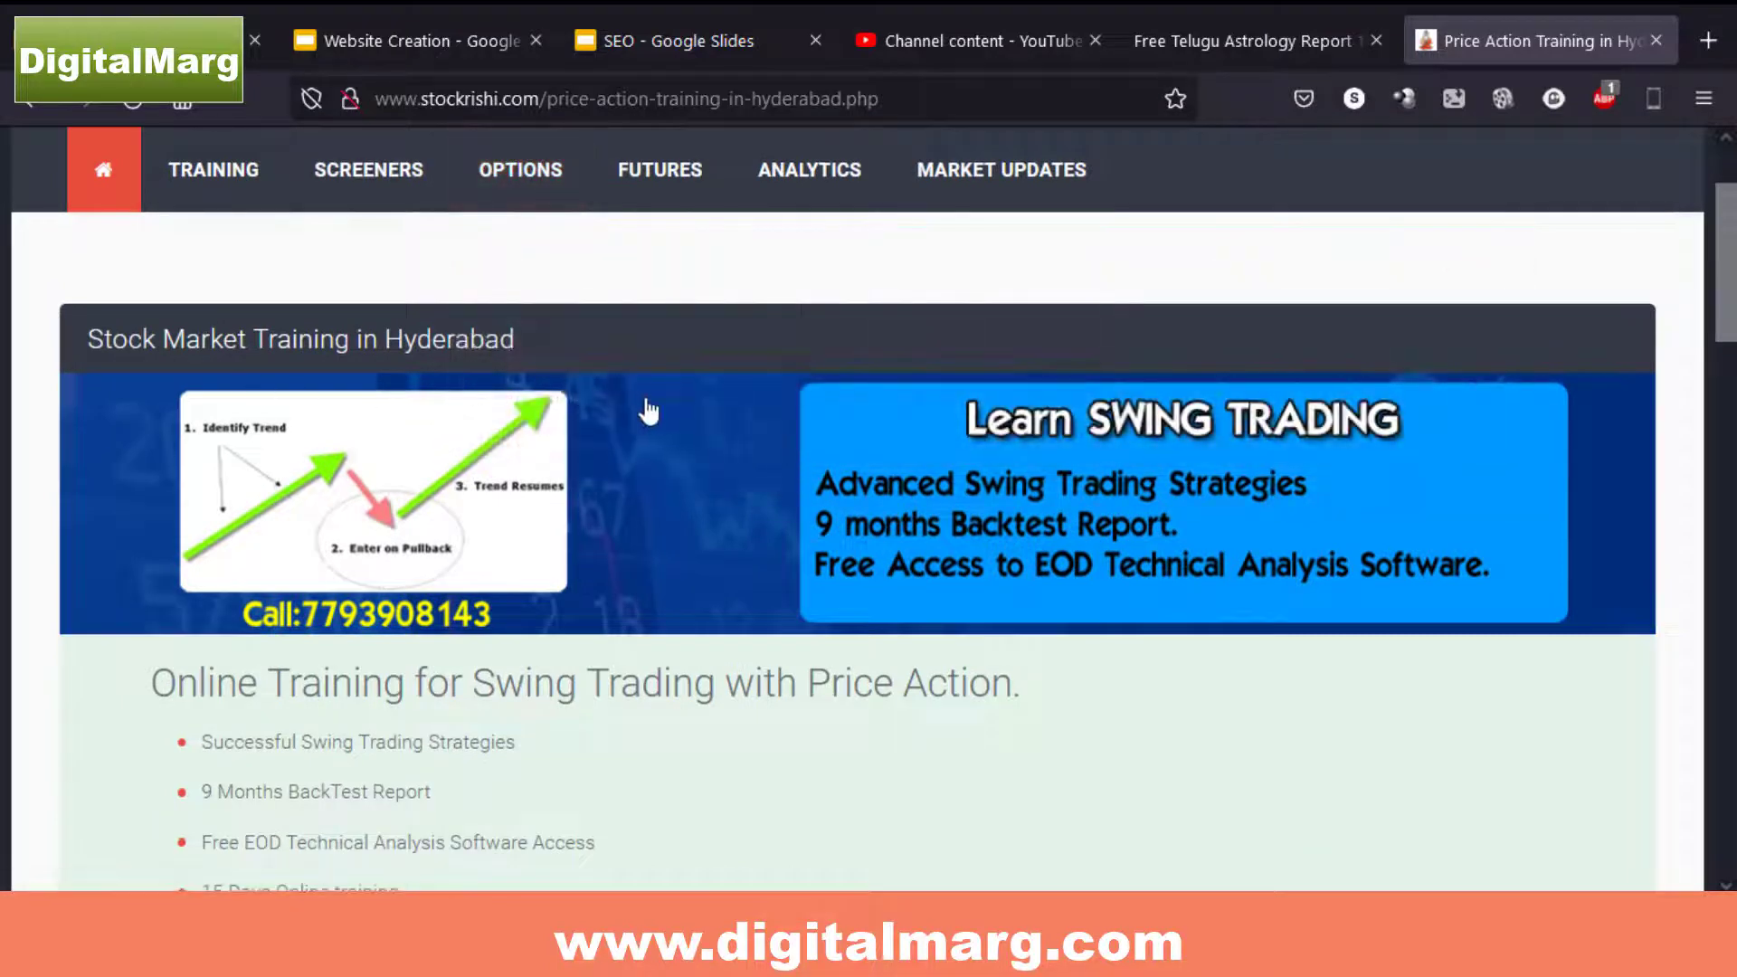
drag(266, 344, 546, 349)
click(669, 534)
scroll(674, 575, down, 4)
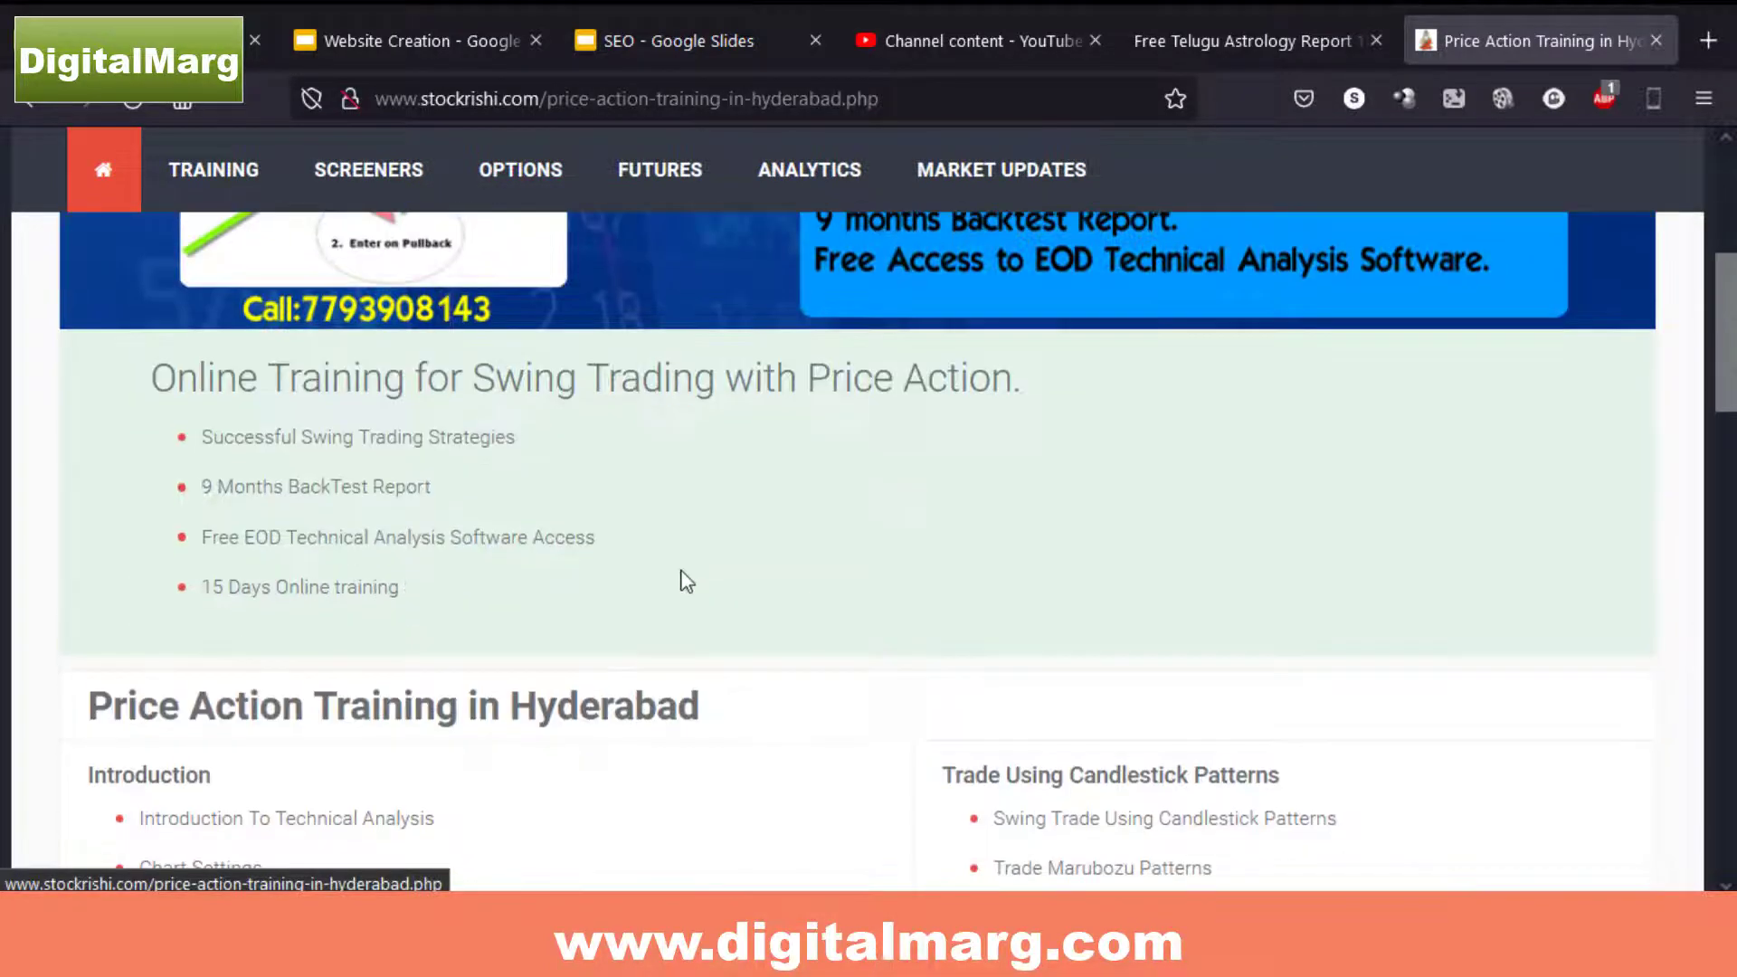
scroll(664, 574, up, 6)
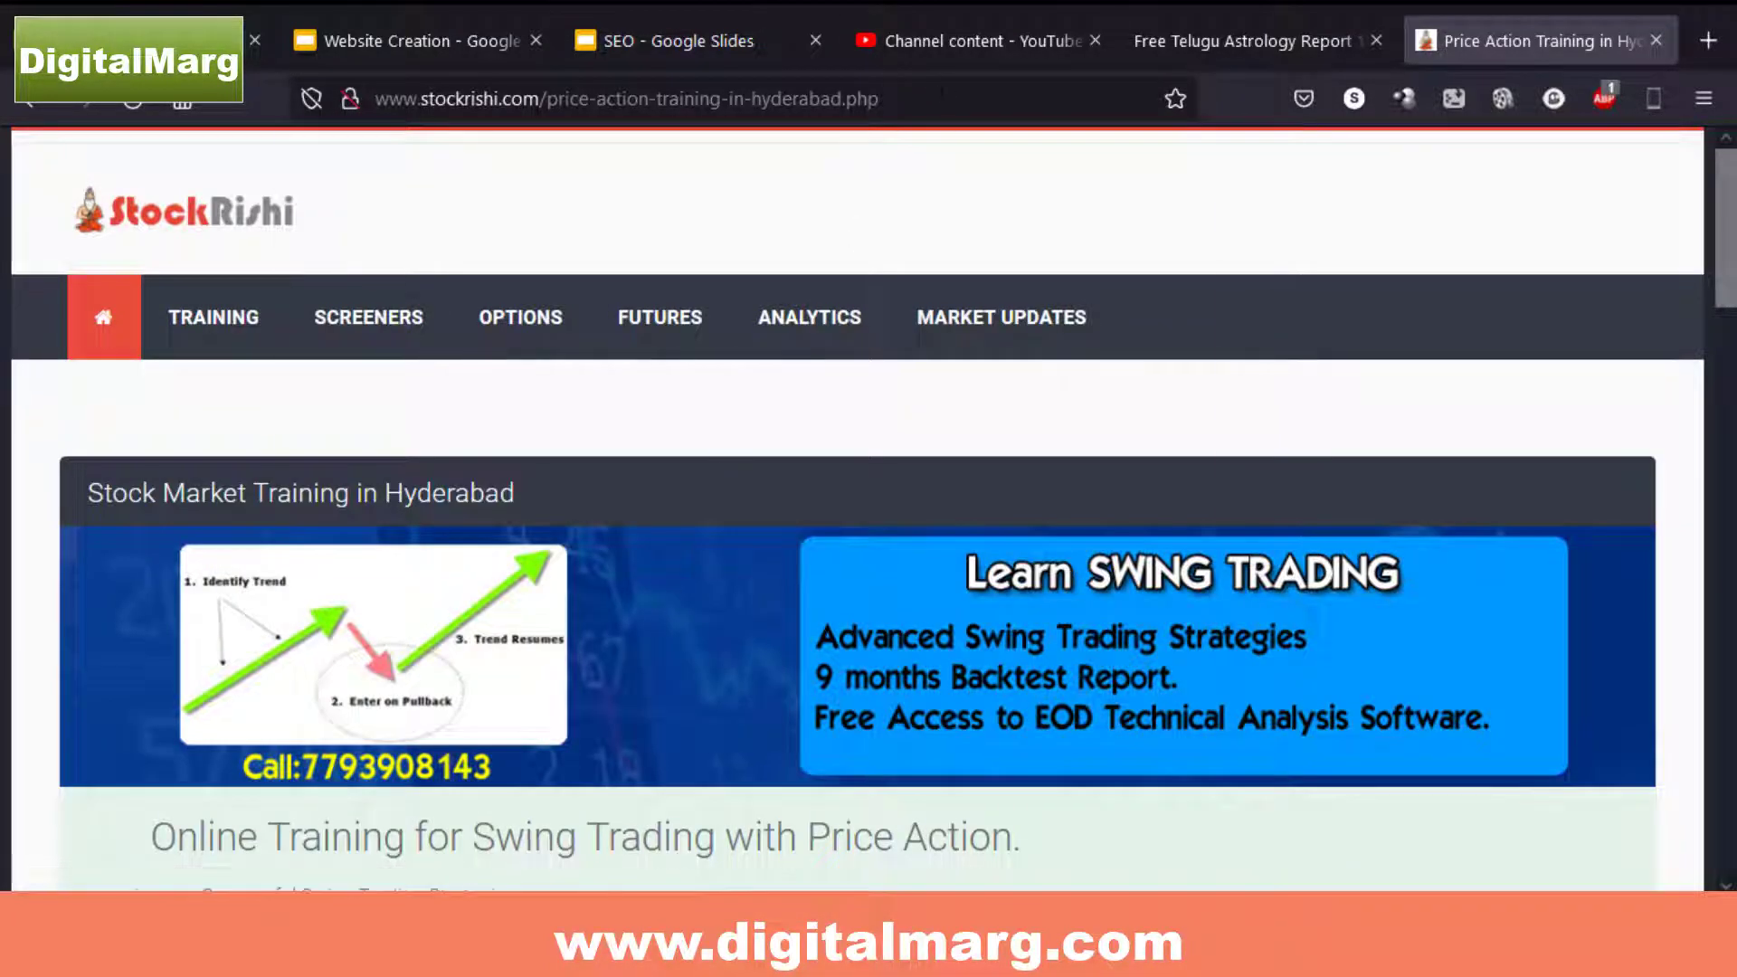
click(954, 91)
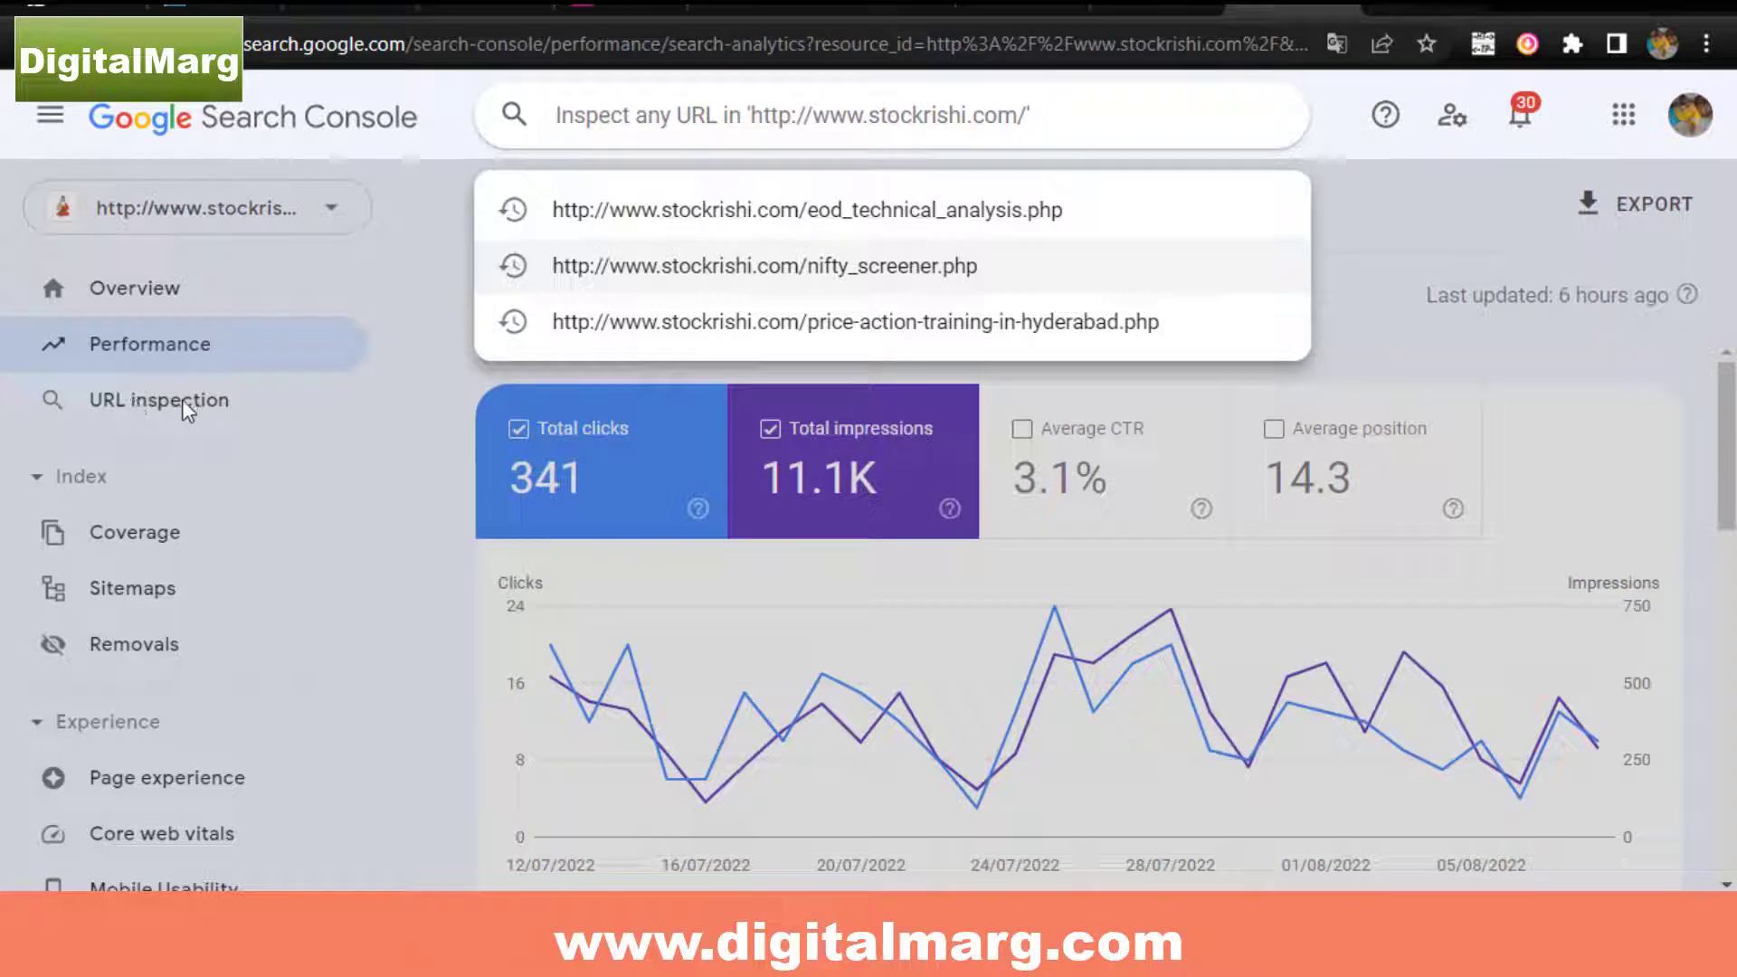
text(http://www.stockrishi.com/price-action-training-in-hyderabad.php)
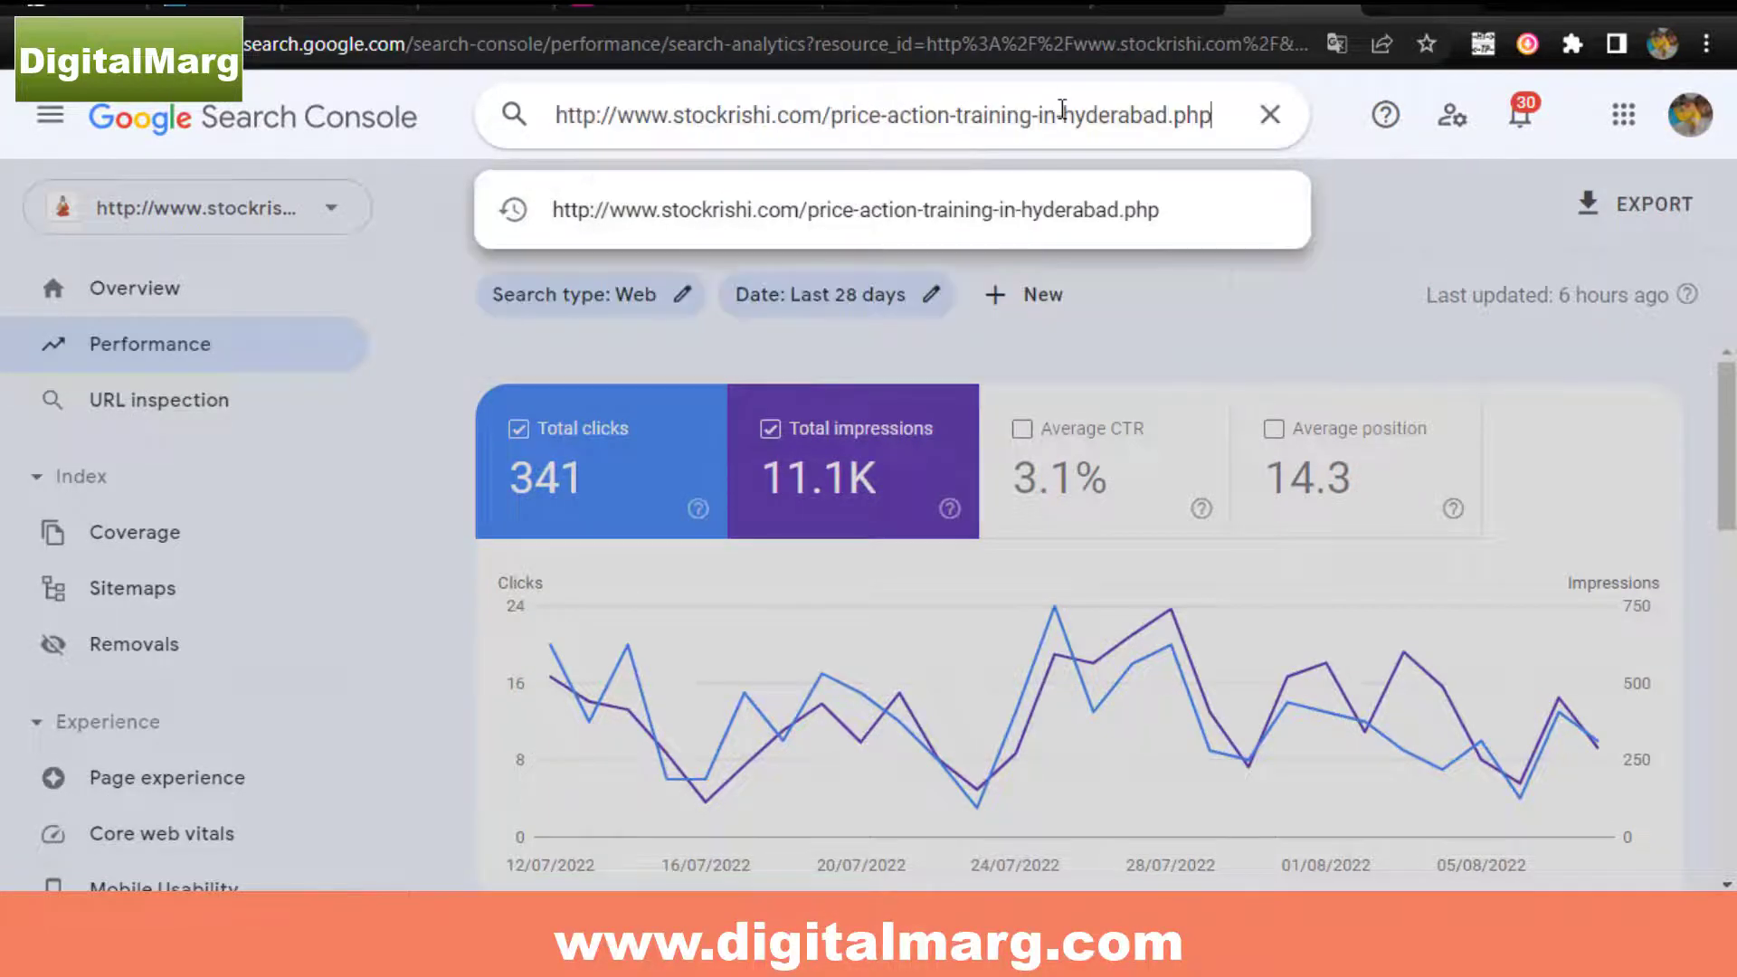
click(1046, 206)
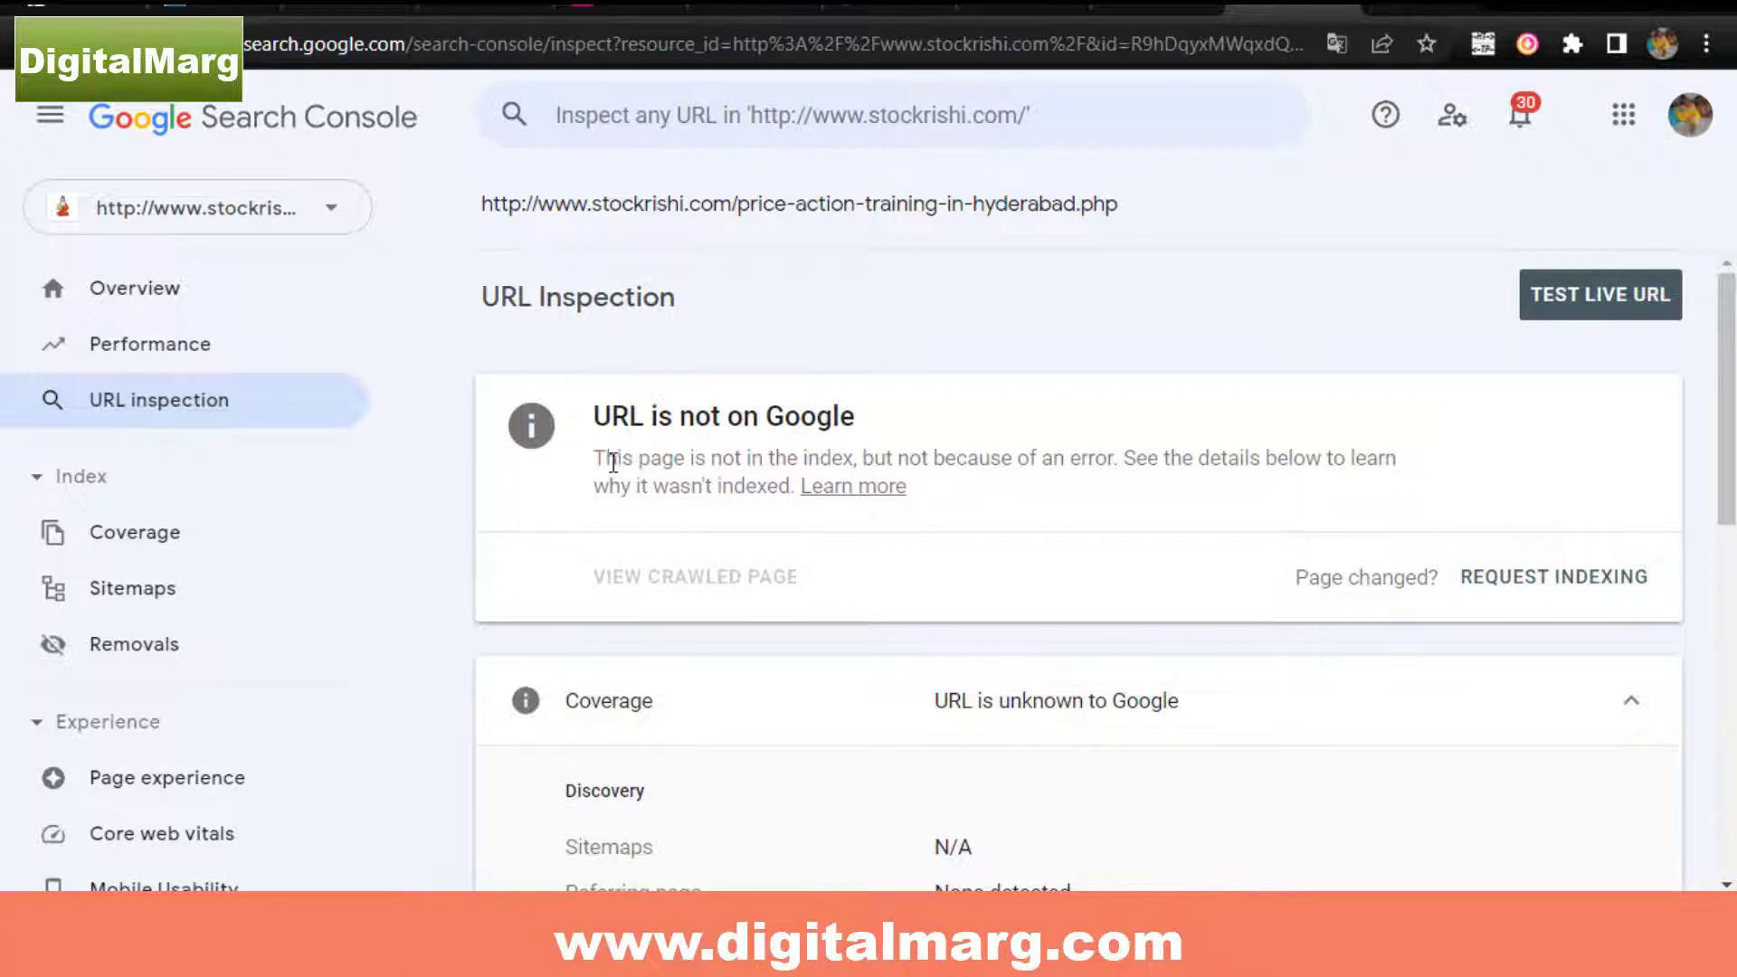
drag(608, 458, 1407, 461)
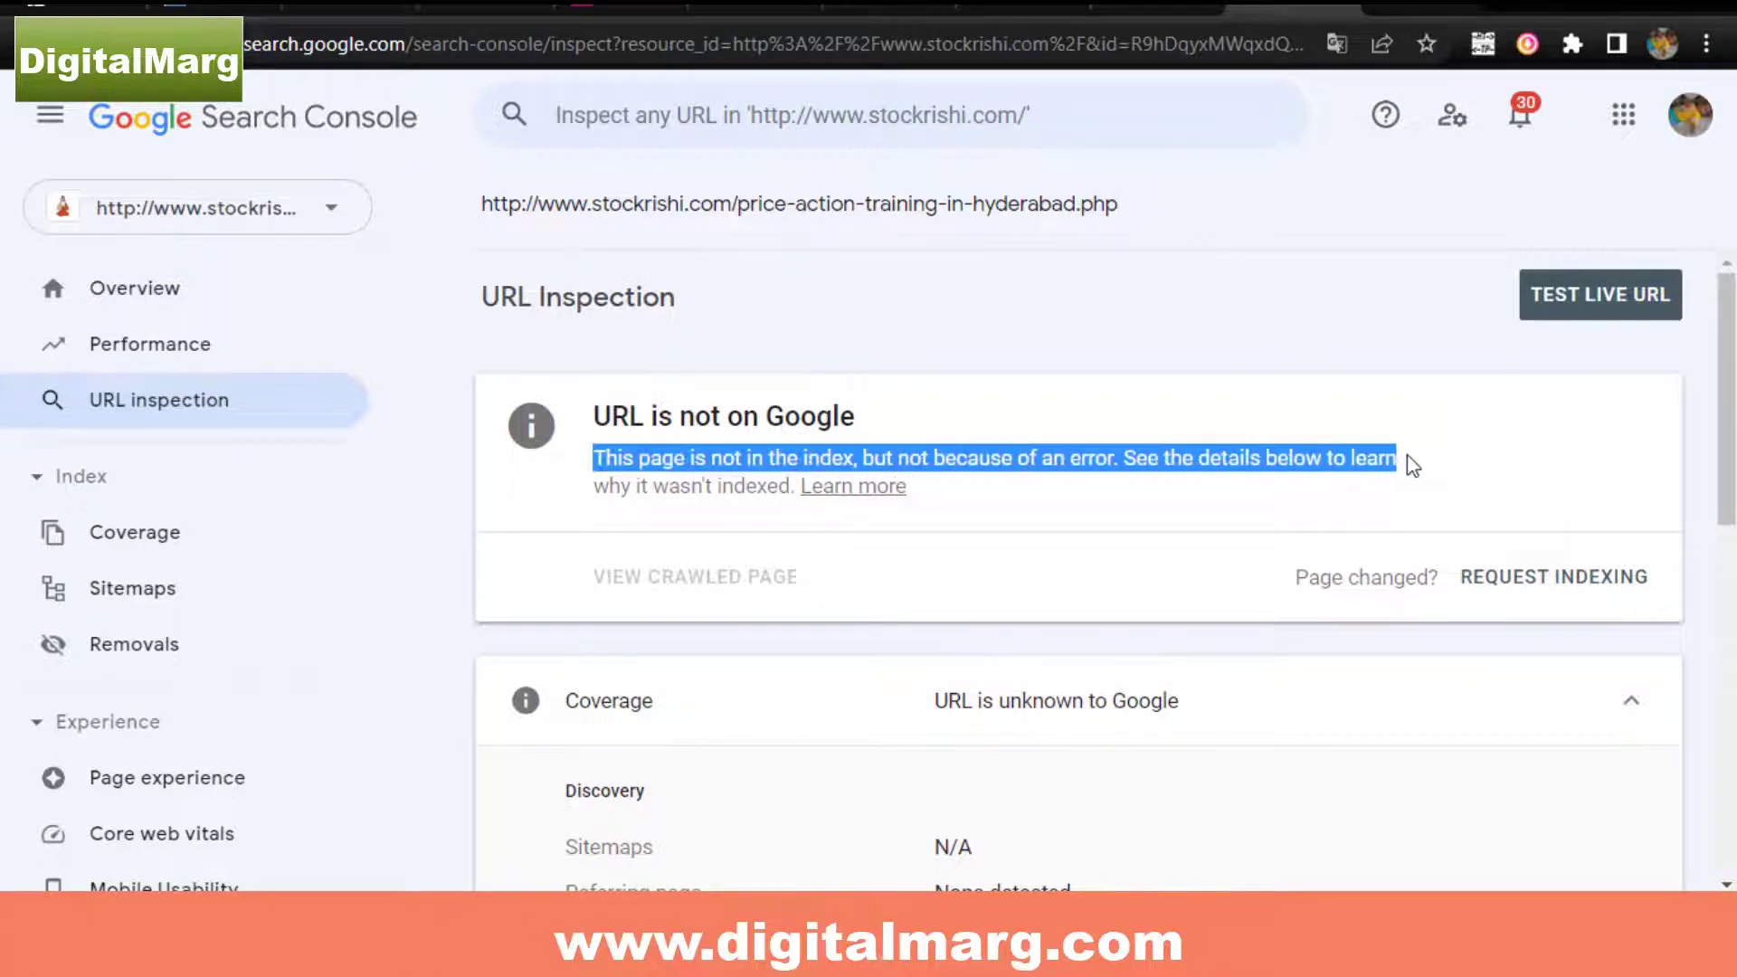
click(1344, 445)
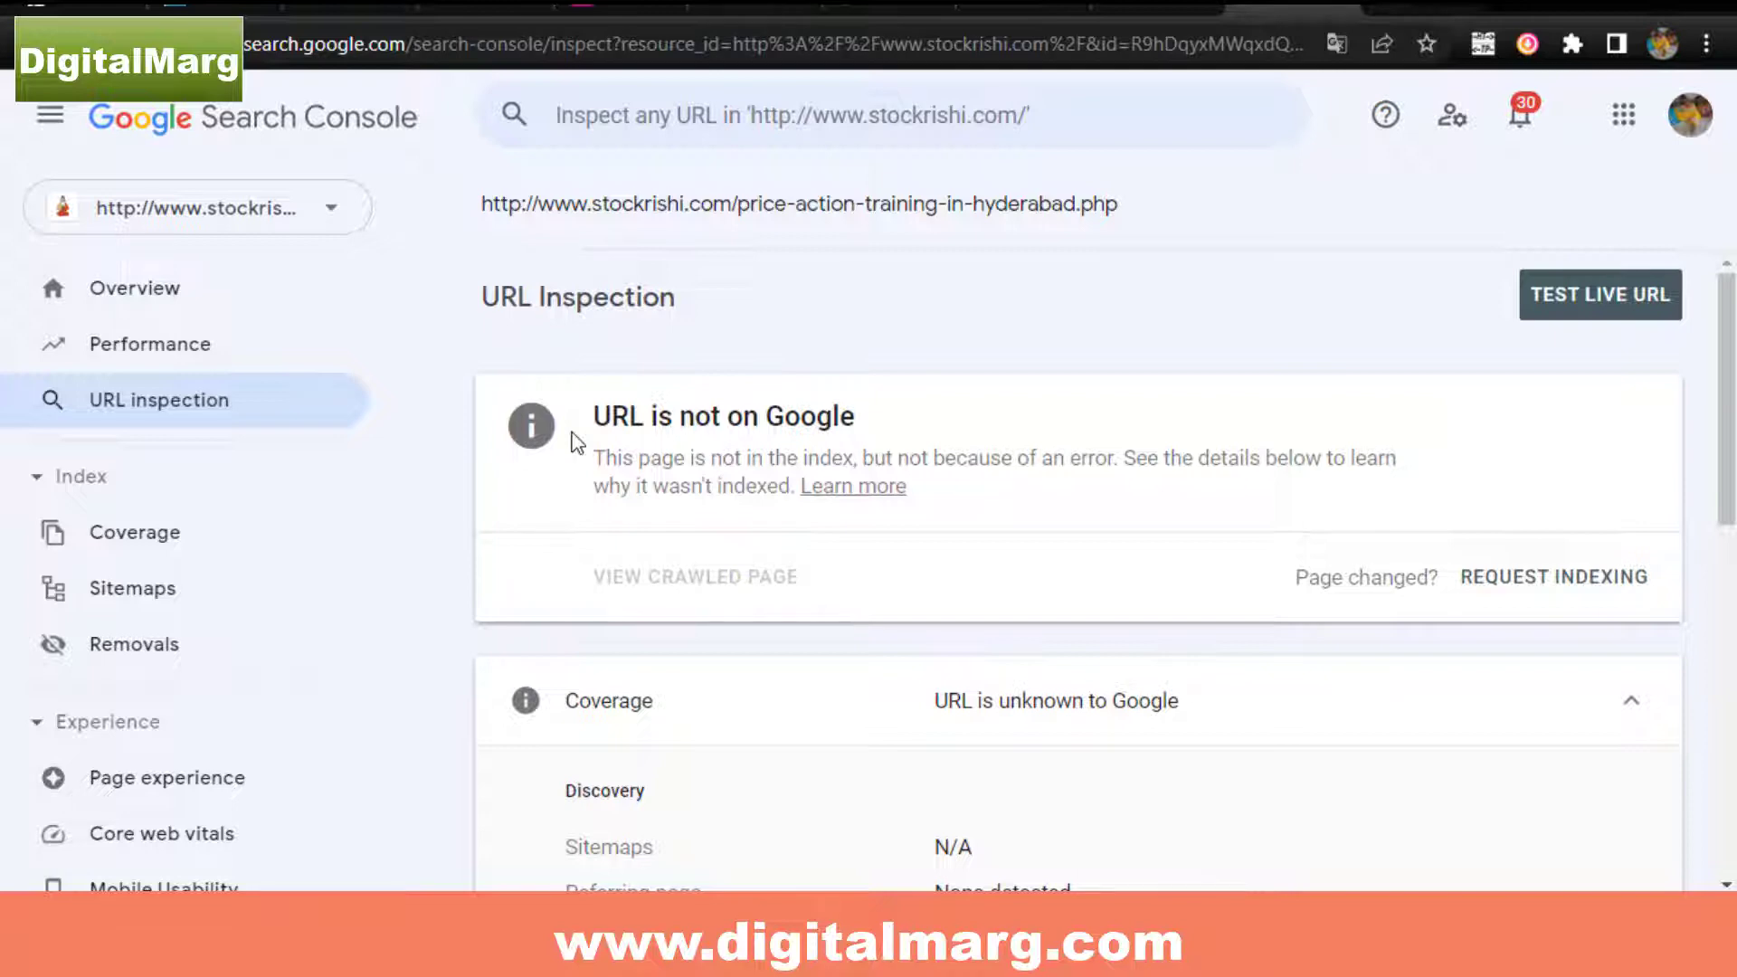
Request indexing for the inspected price action training page and dismiss the confirmation.
click(1571, 581)
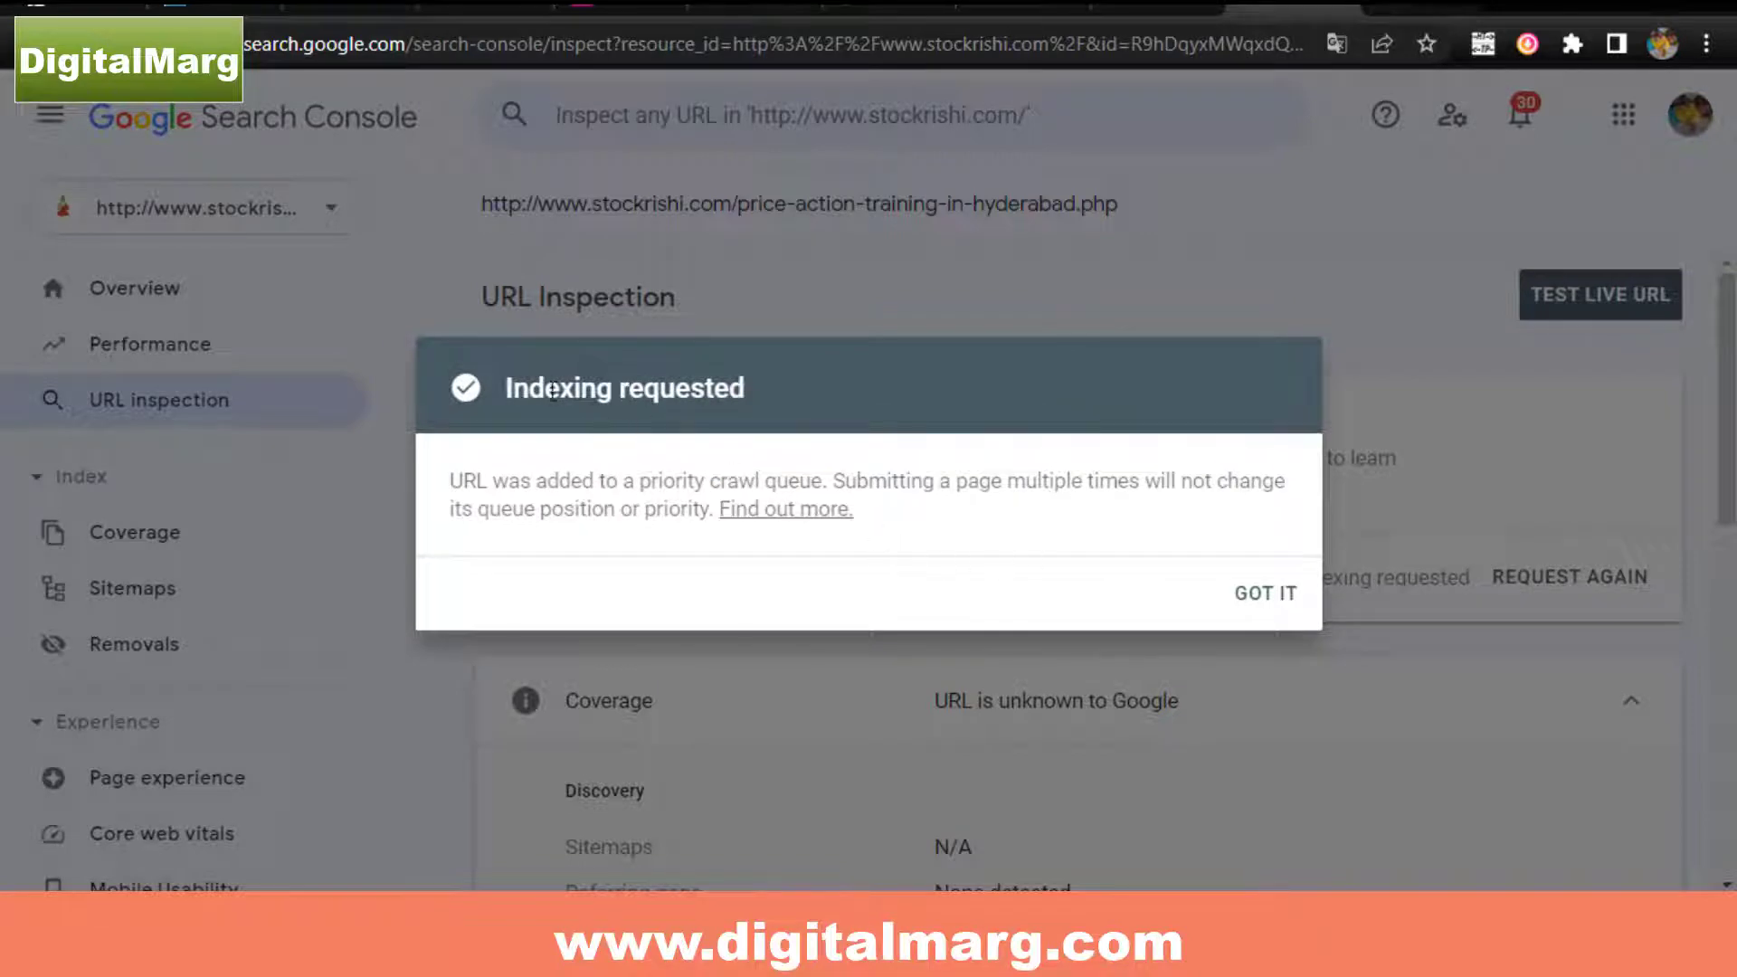
click(1262, 597)
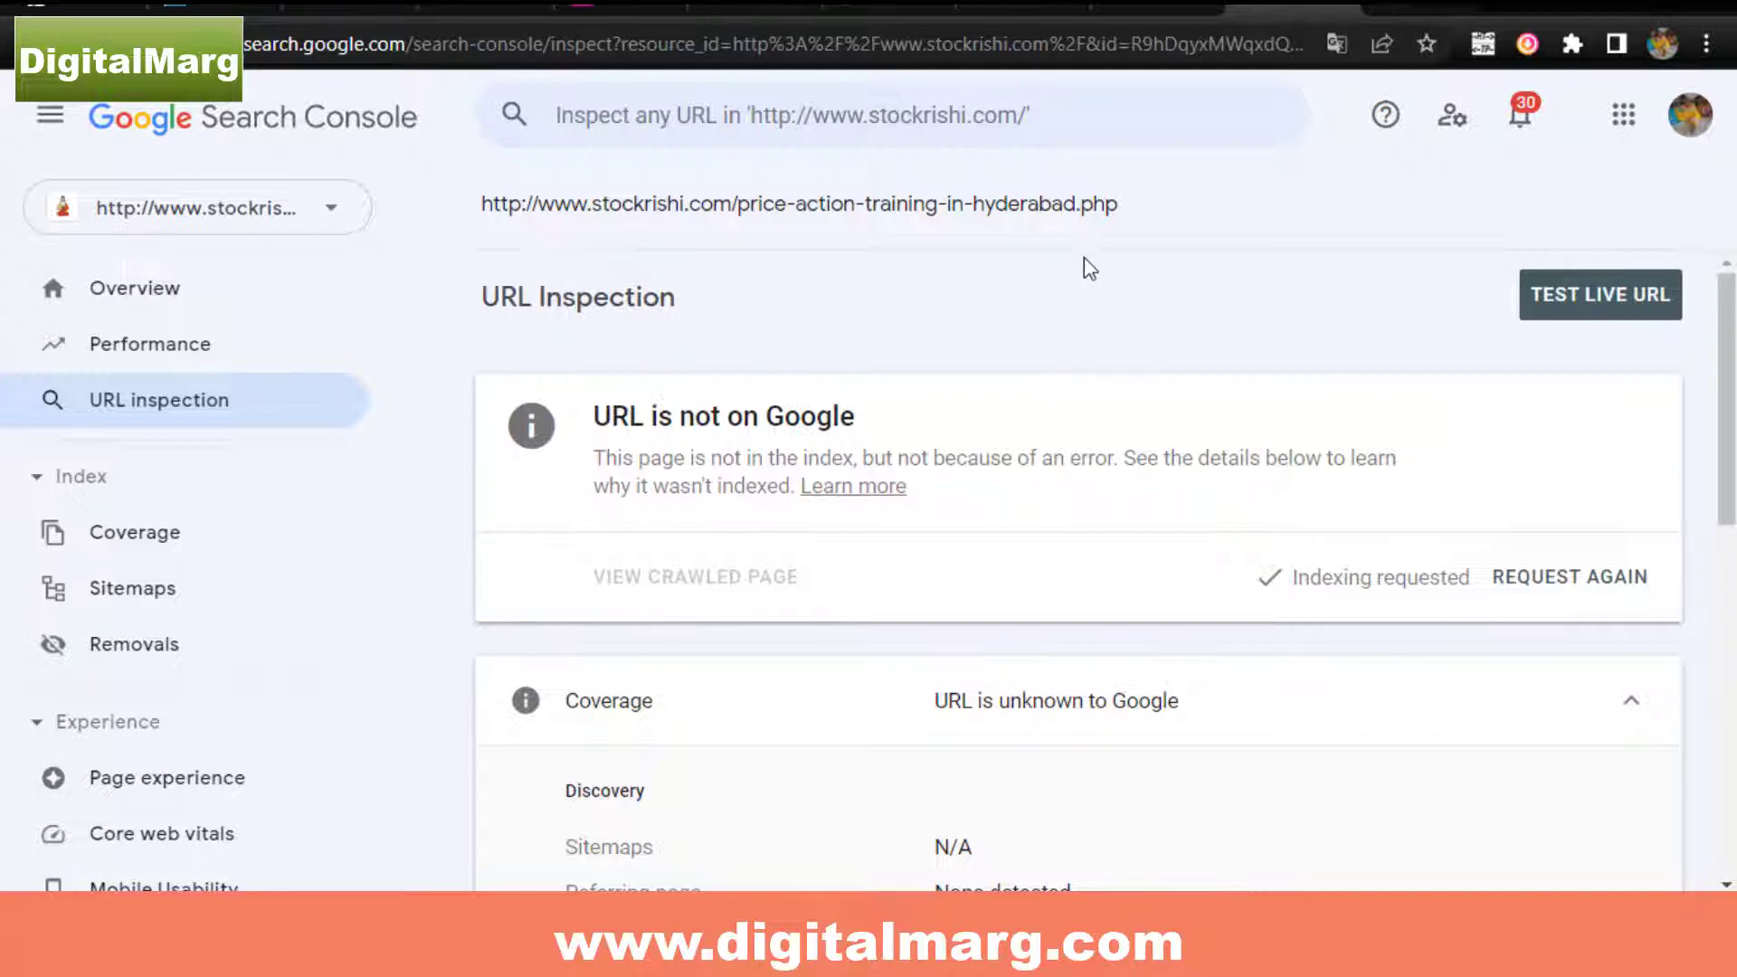
click(1127, 118)
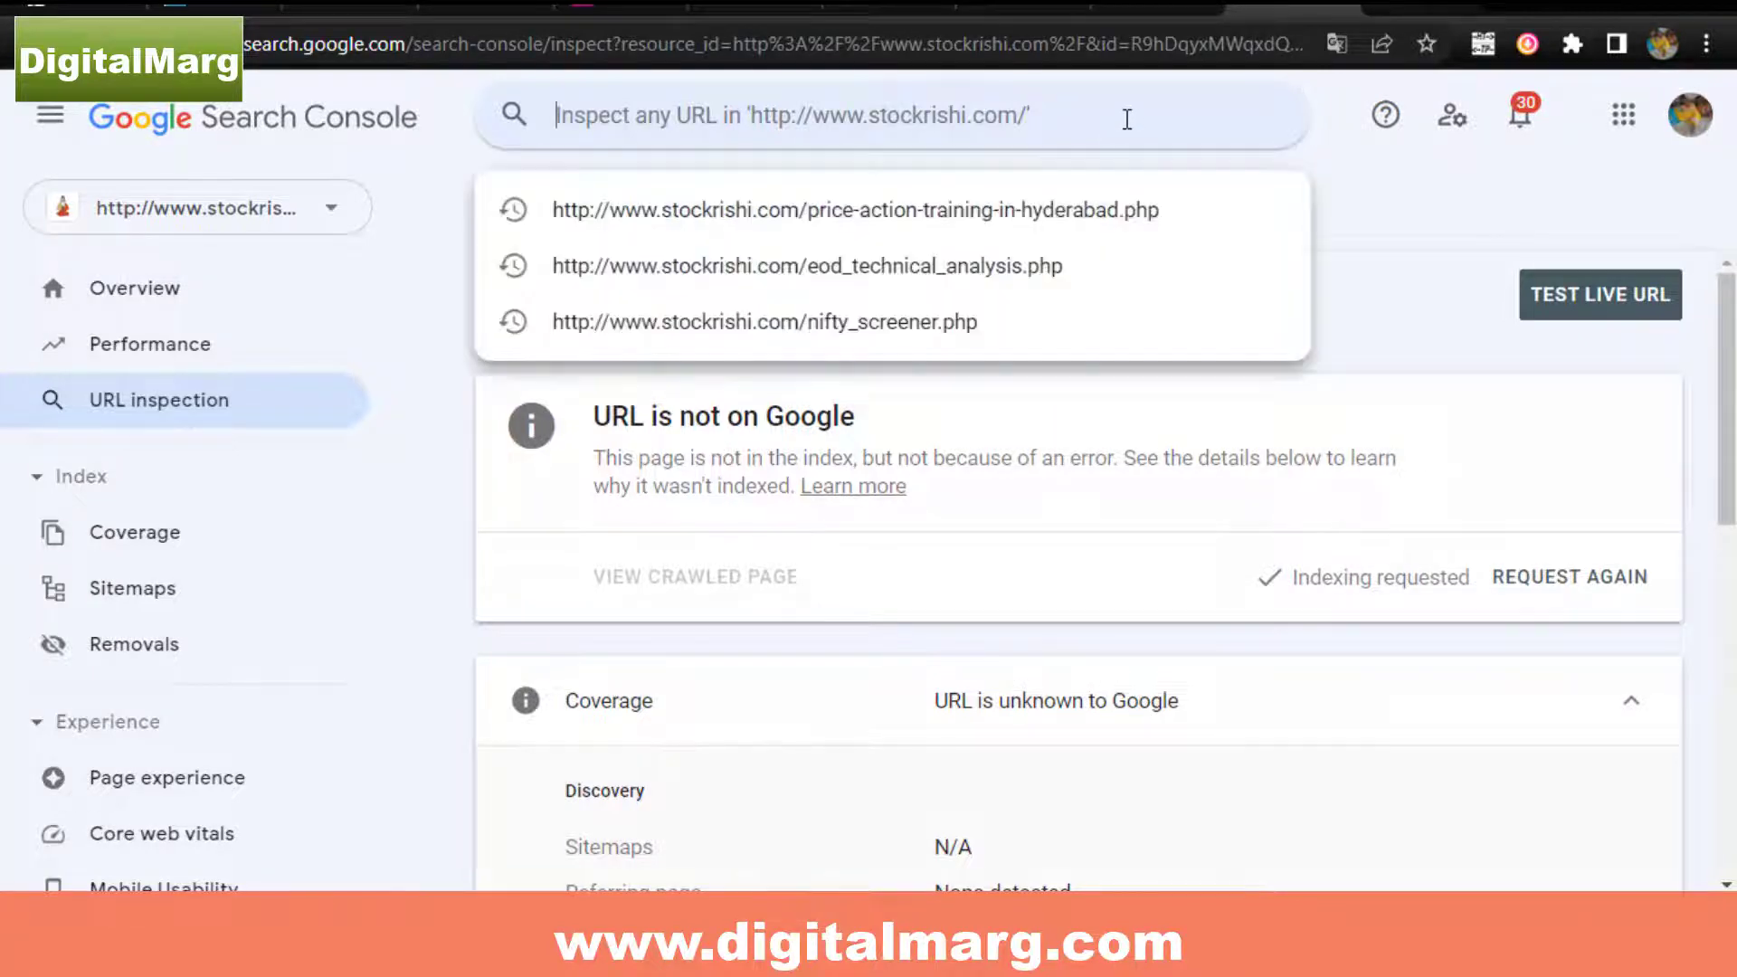
click(1394, 237)
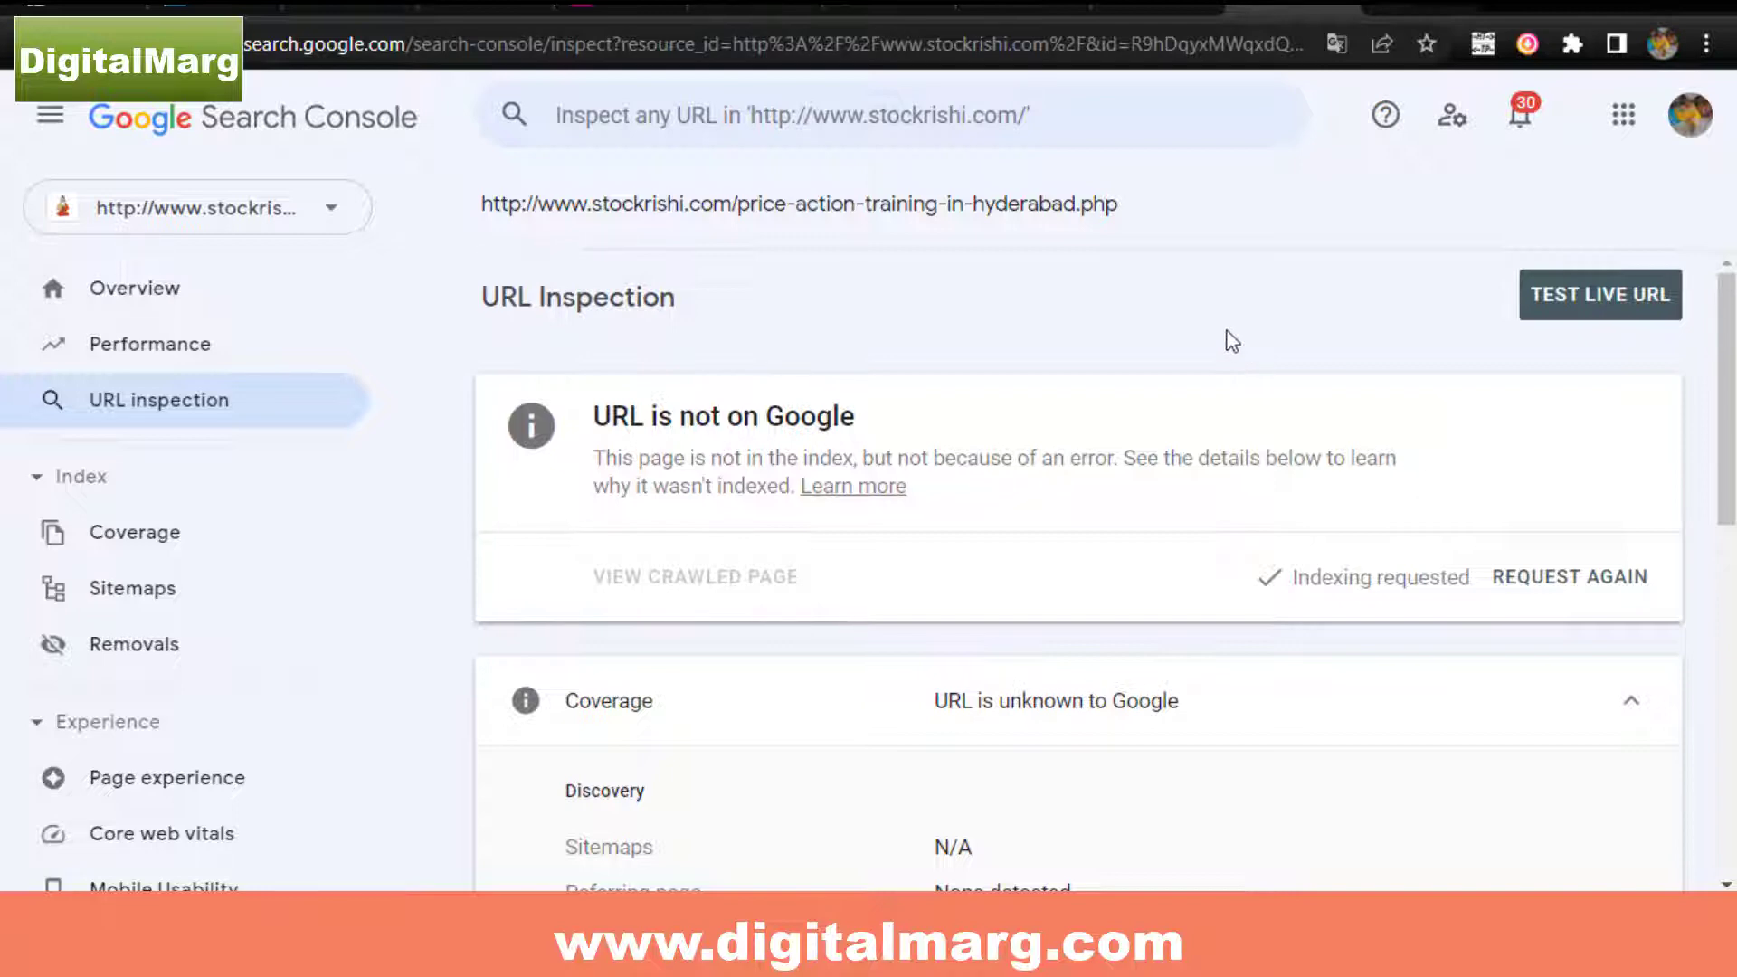
Open the property's Coverage report and look over its status totals and error chart.
scroll(1199, 308, down, 1)
scroll(1190, 356, up, 1)
scroll(288, 454, down, 2)
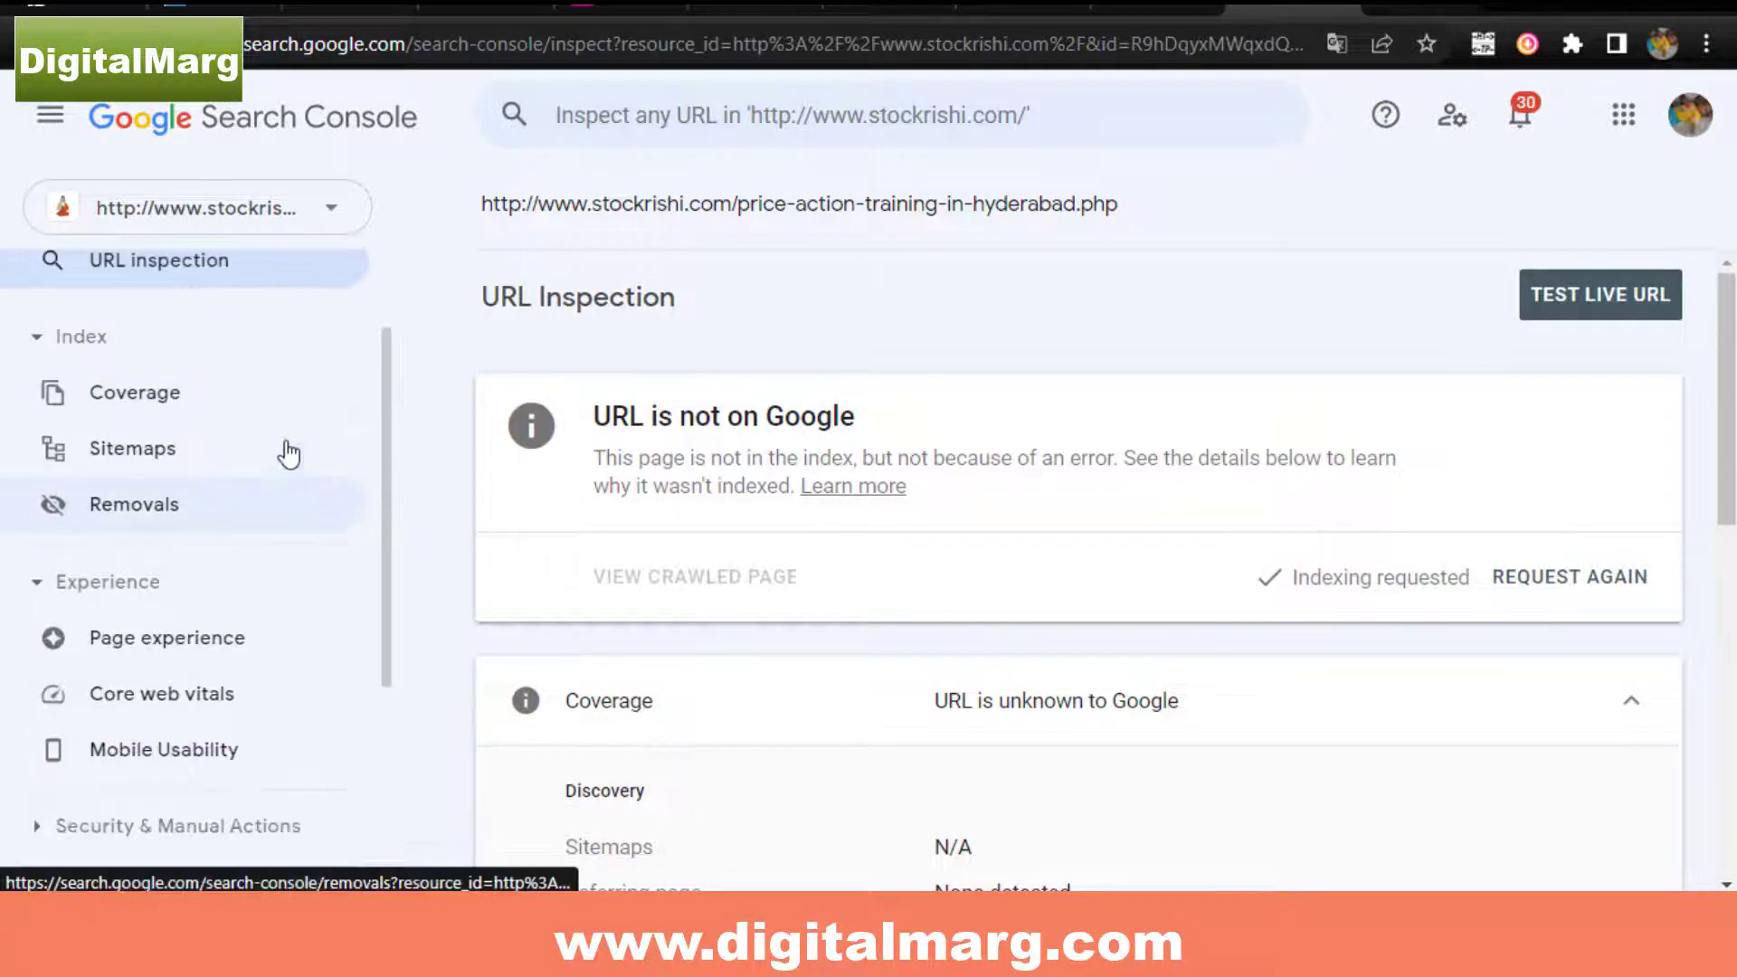
click(109, 398)
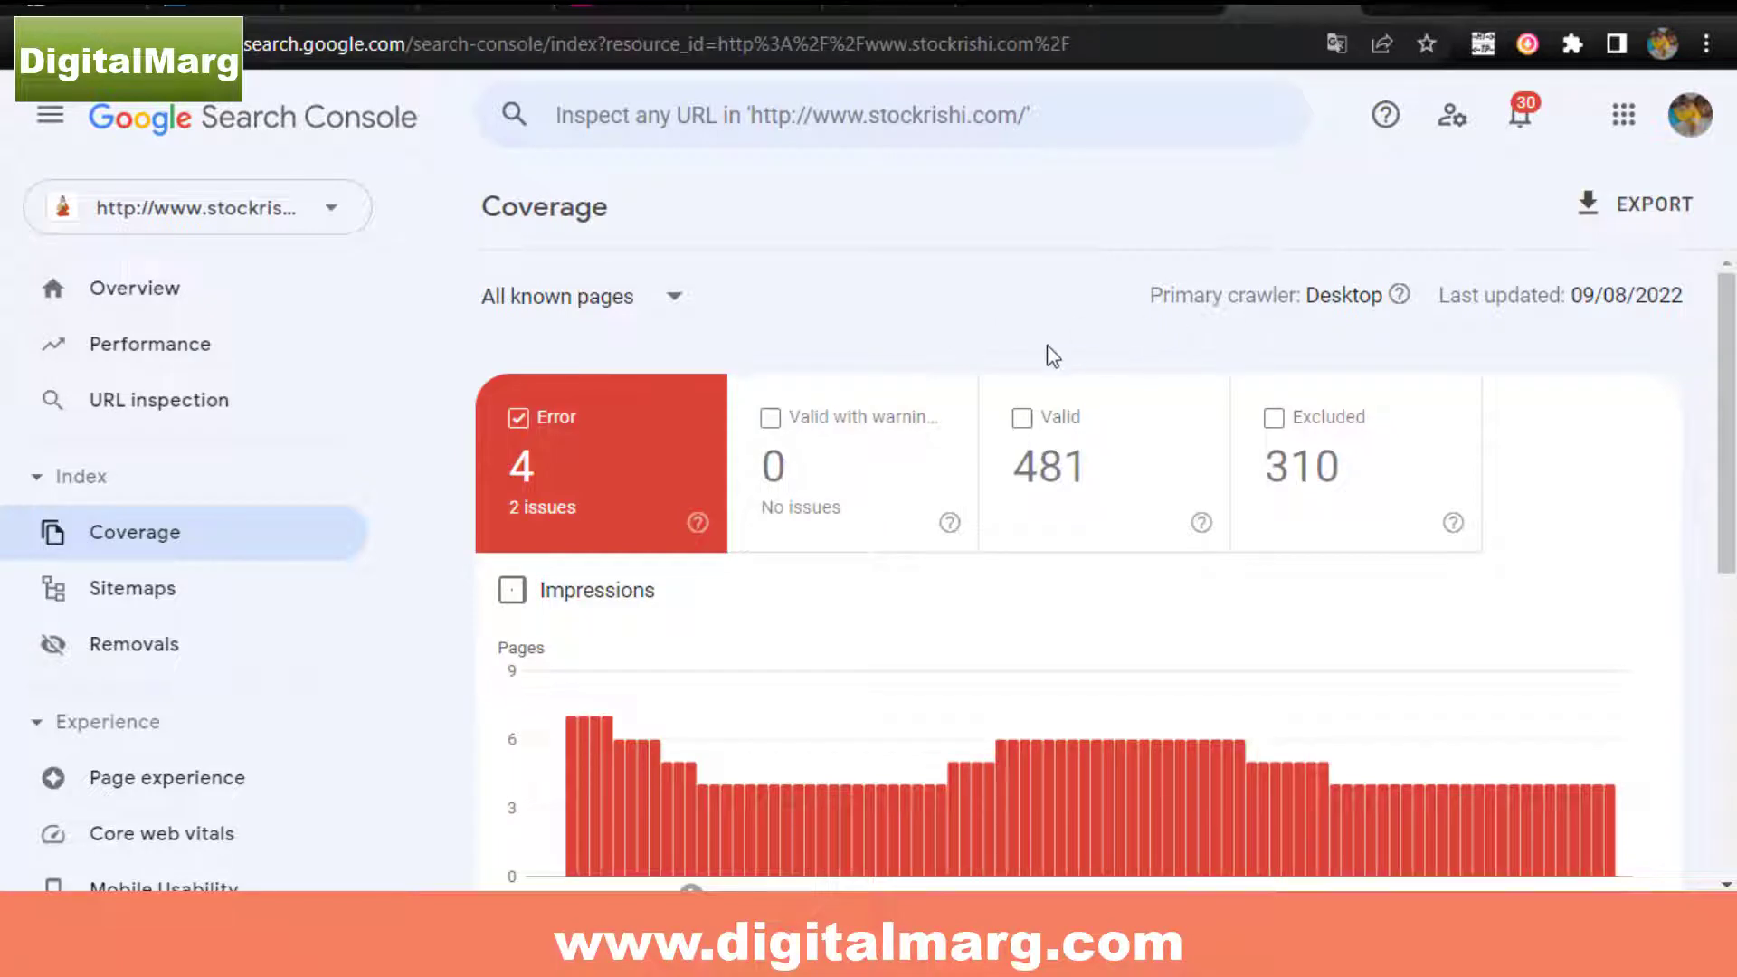
scroll(773, 335, down, 2)
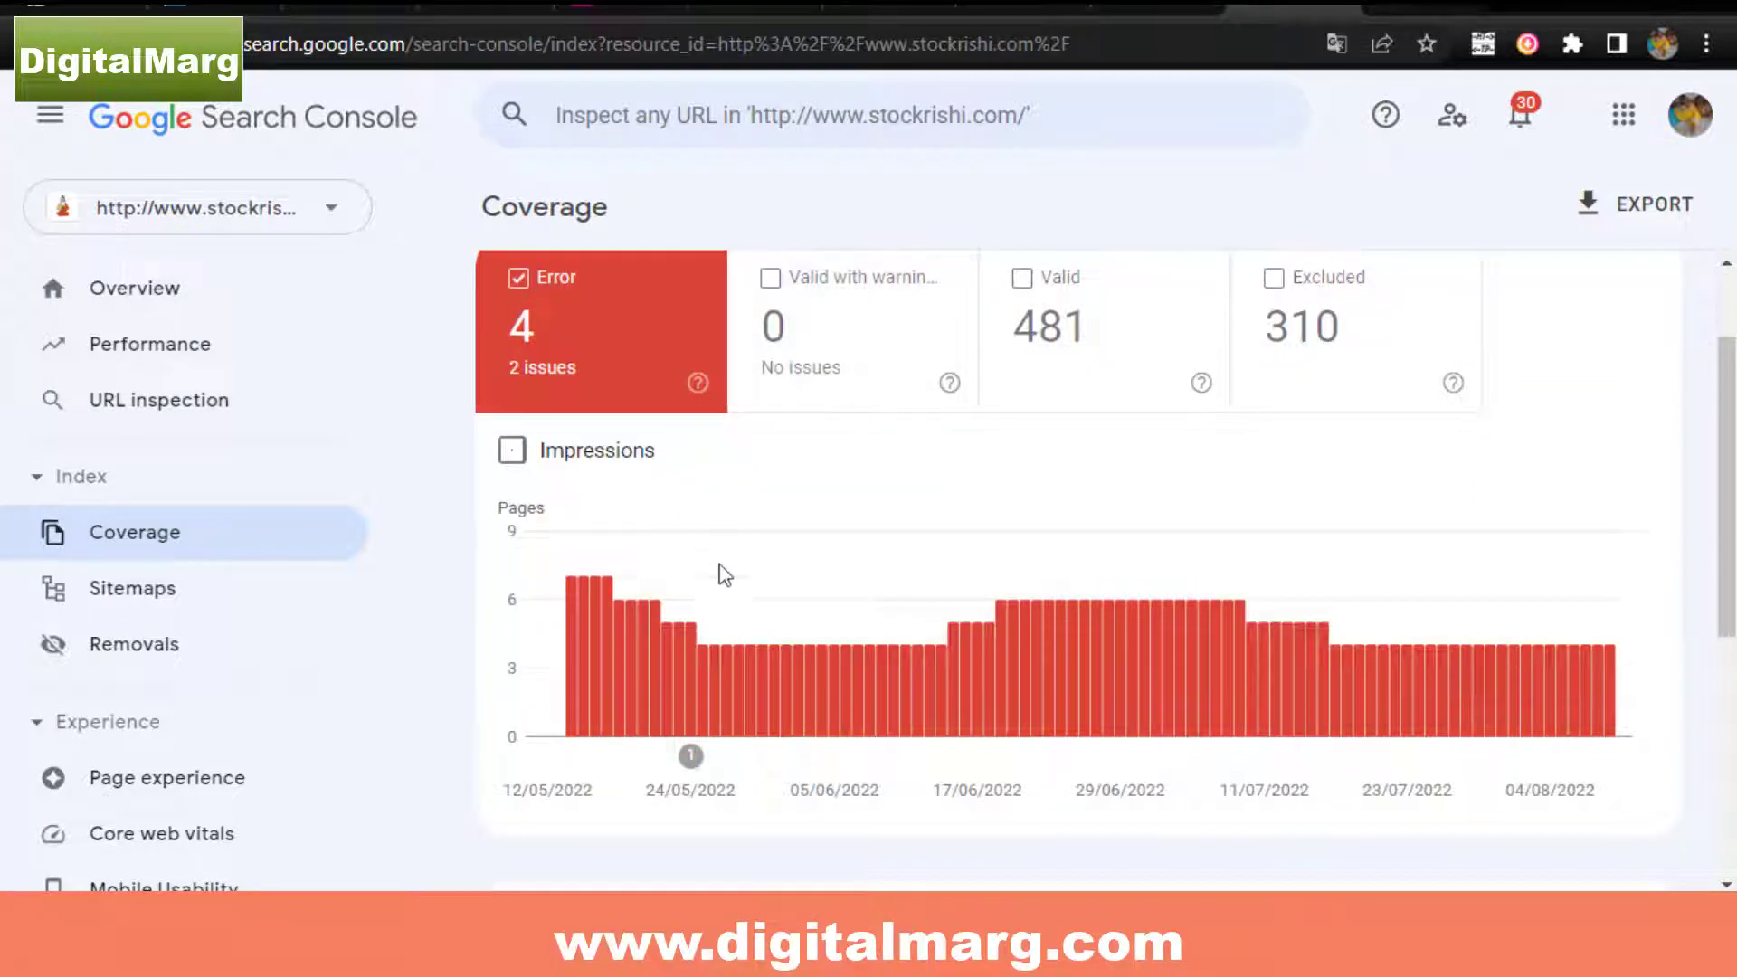
scroll(994, 316, up, 2)
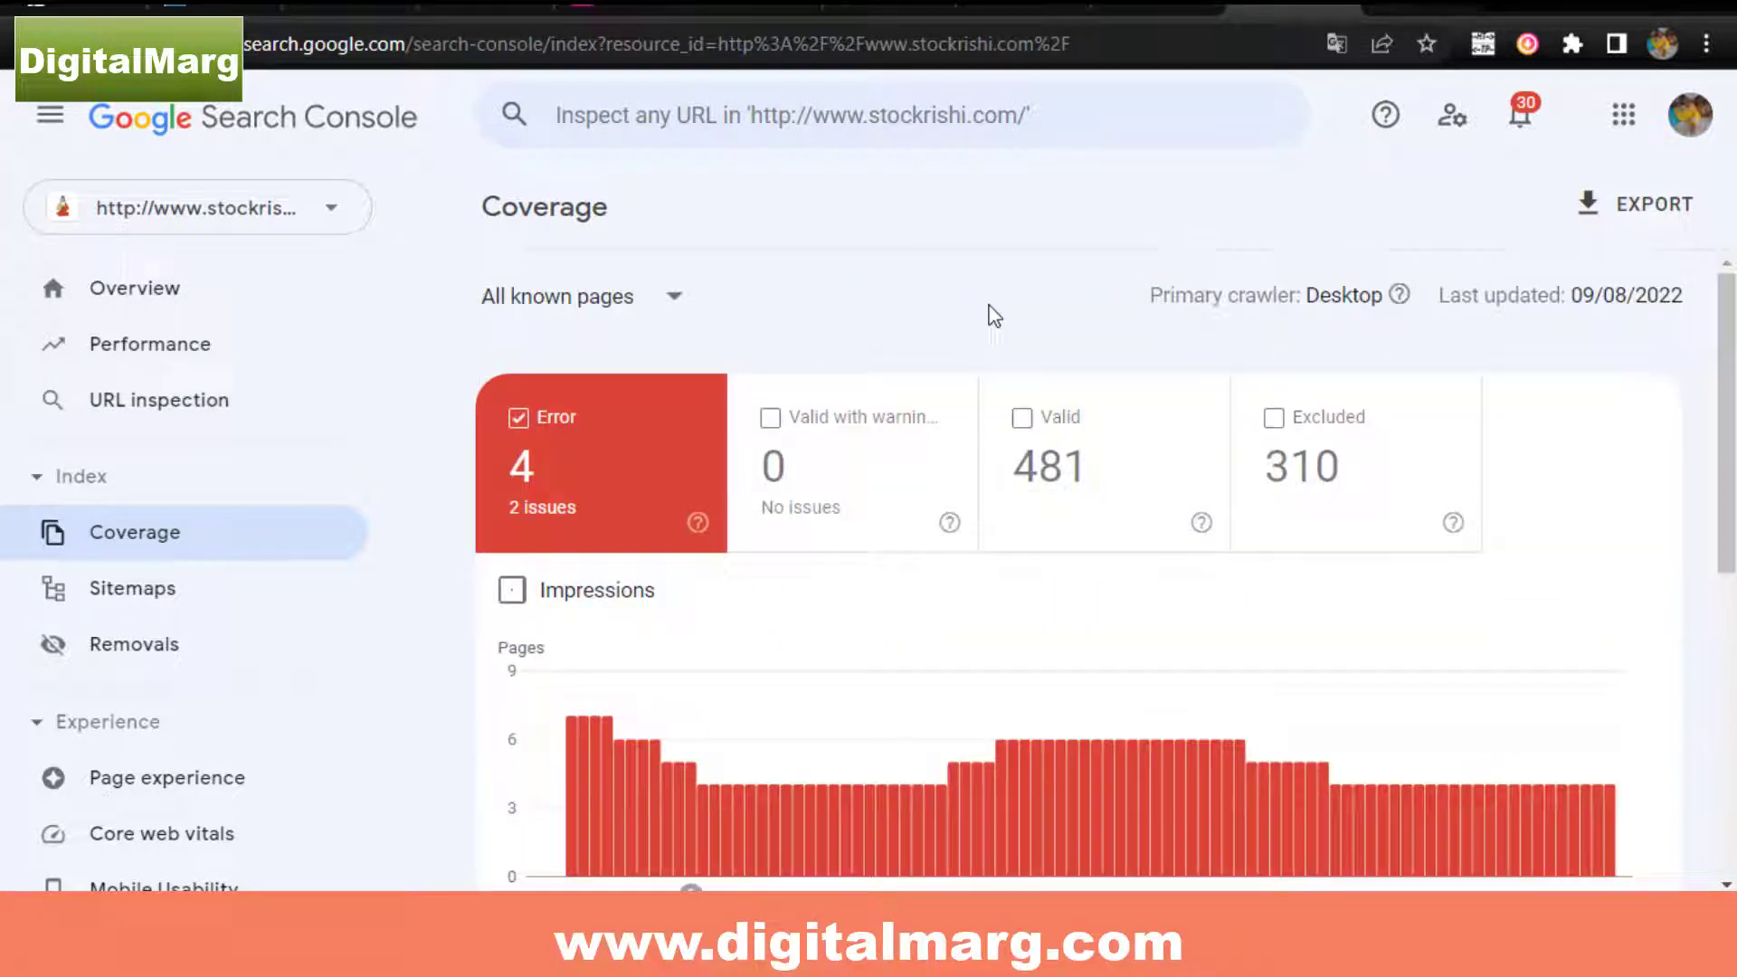
Check the Coverage report's page-scope choices without changing them, and review the error types in the Details table.
click(677, 301)
click(1057, 284)
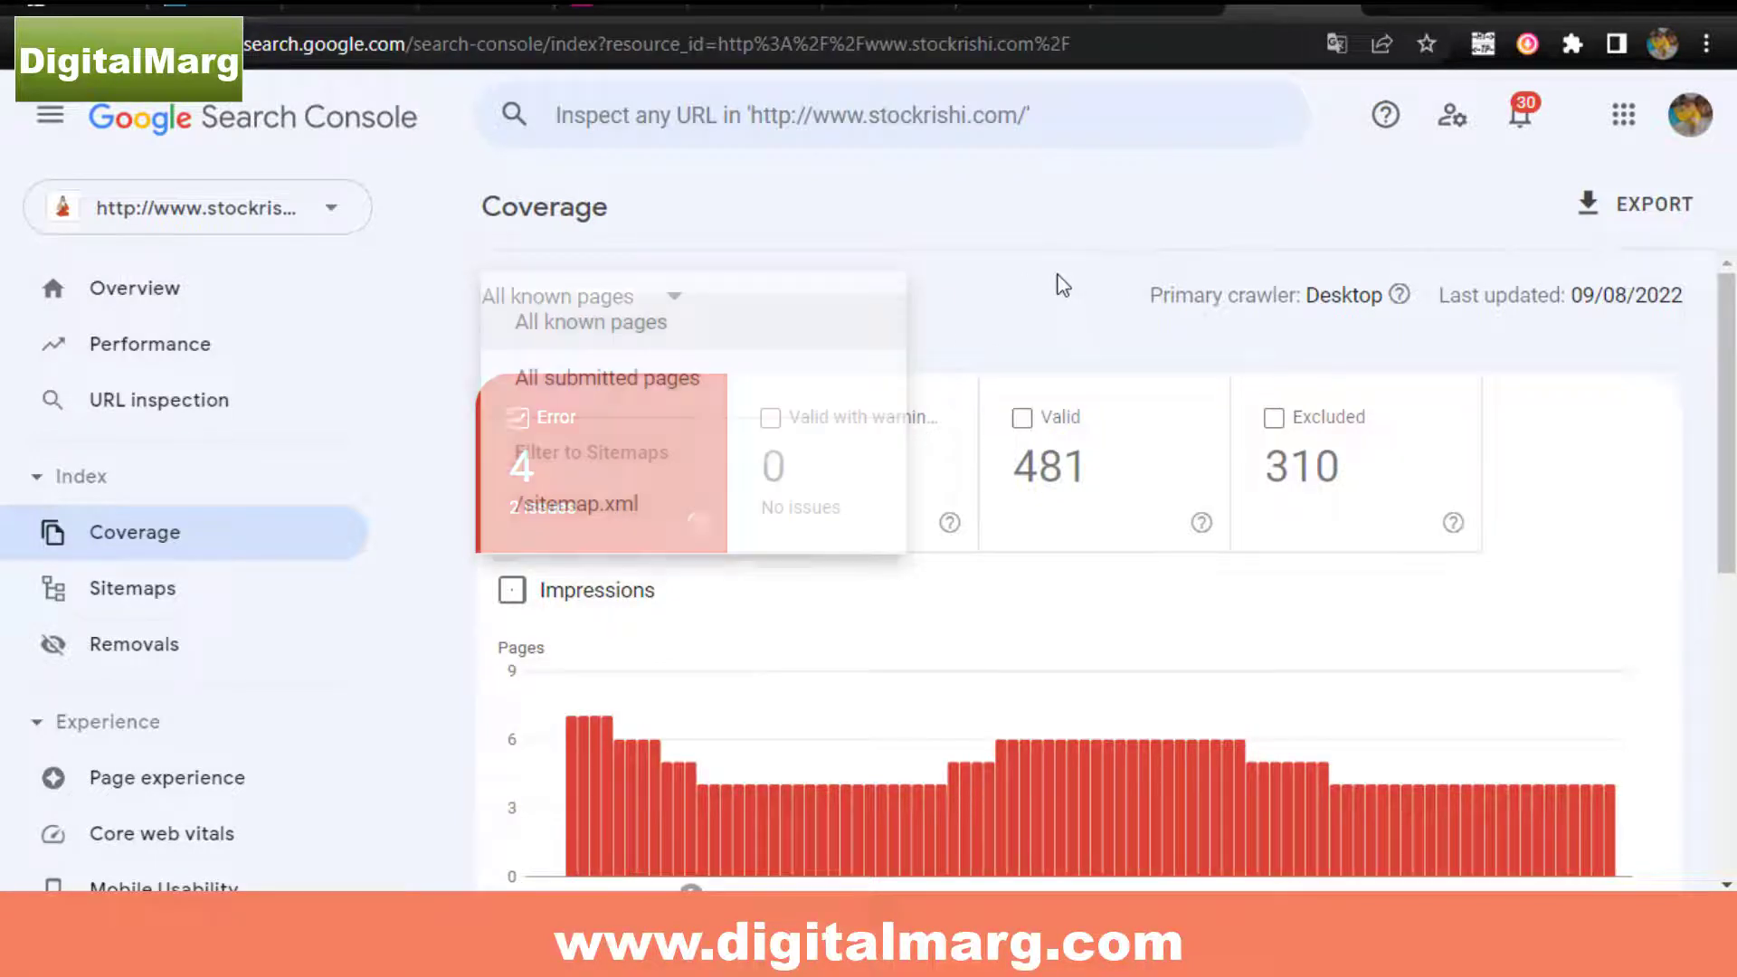
scroll(574, 520, down, 2)
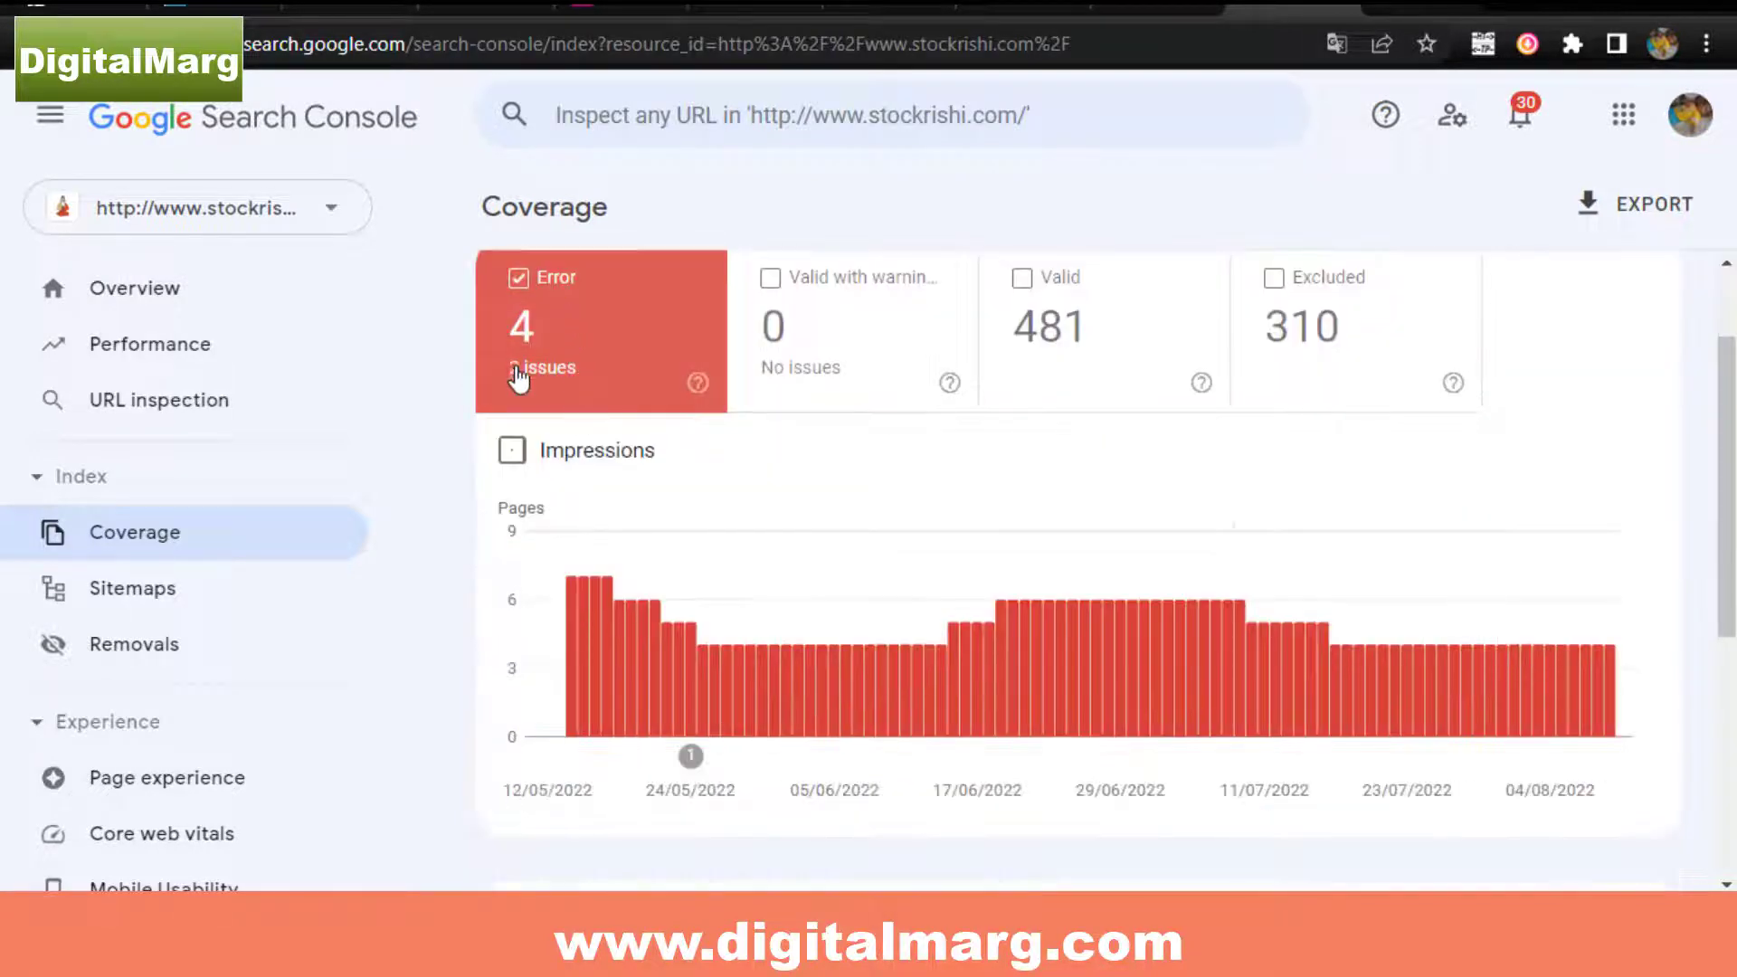
scroll(895, 345, up, 2)
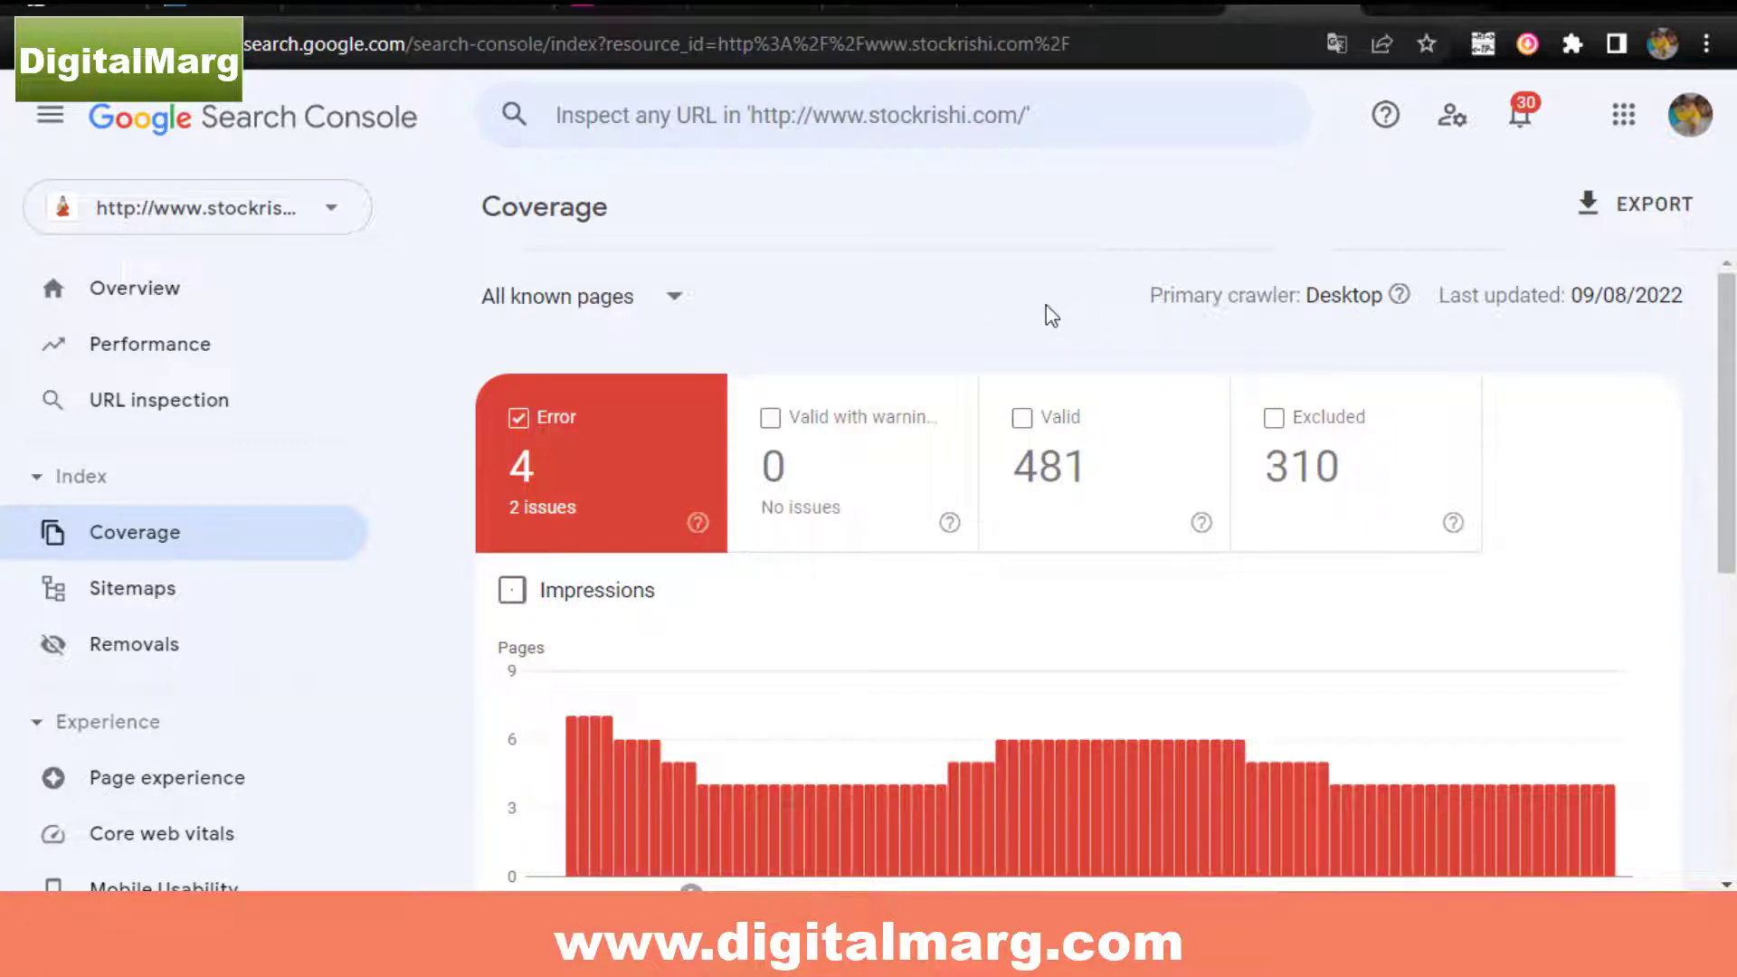
scroll(1045, 321, down, 3)
scroll(941, 493, down, 4)
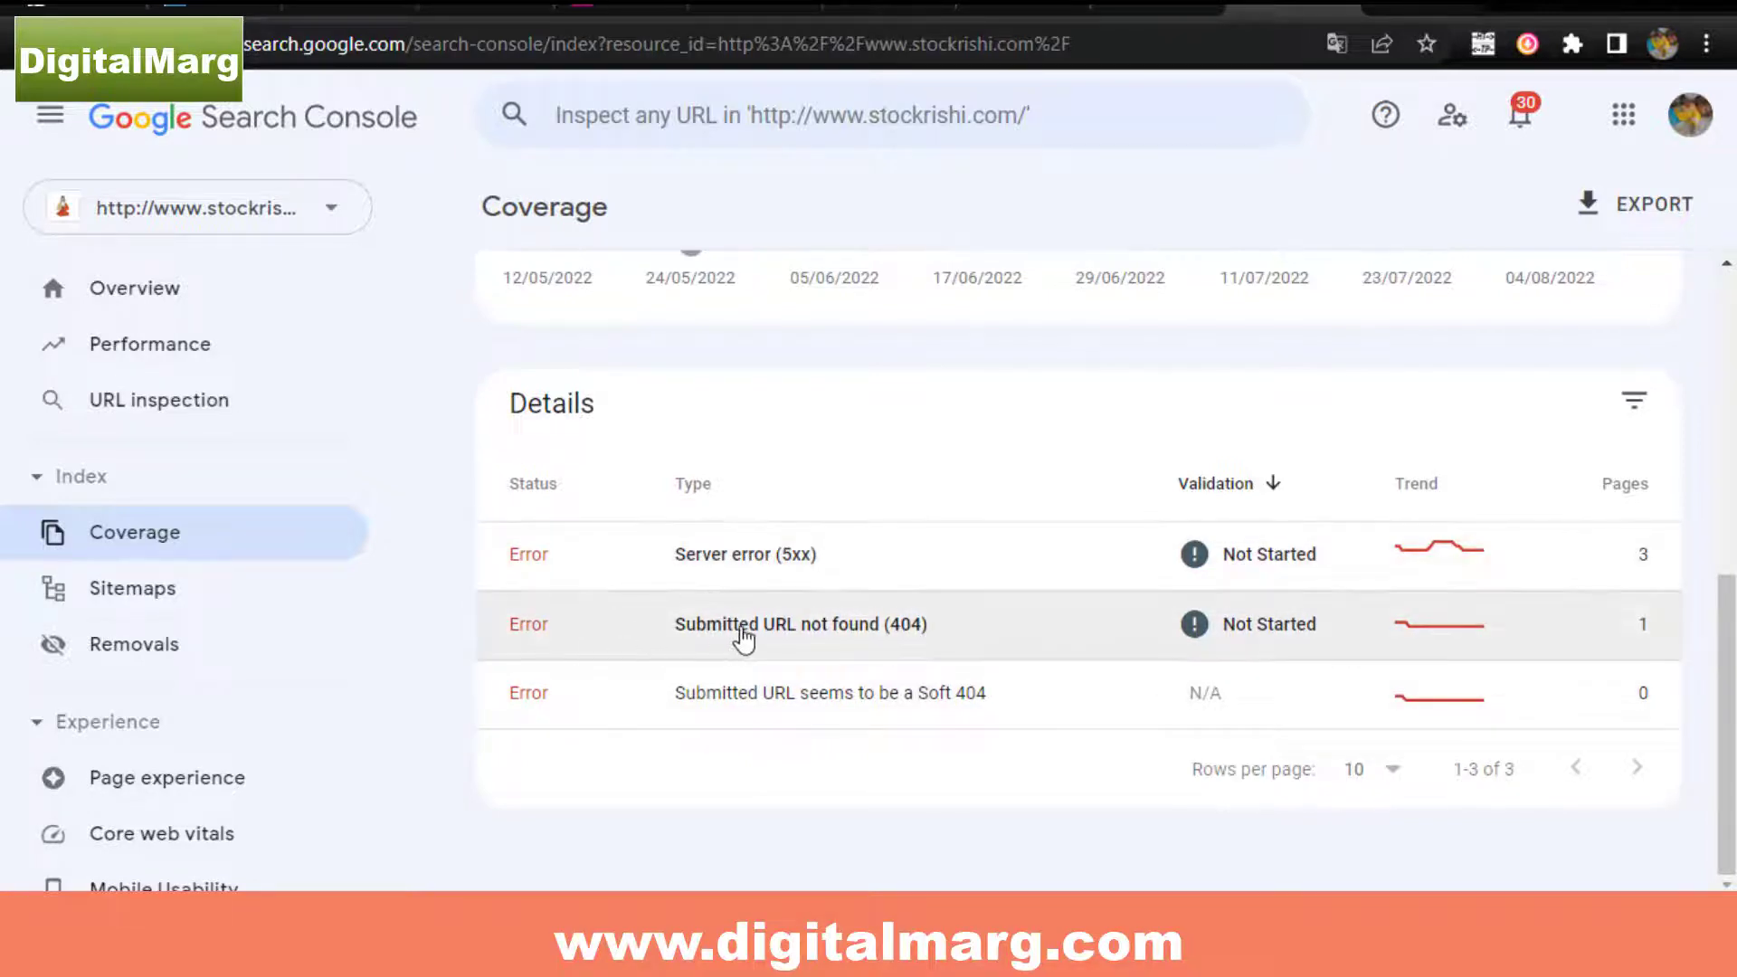
Open the "Submitted URL not found (404)" error and read its limited functionality notice and first-detected date.
click(743, 636)
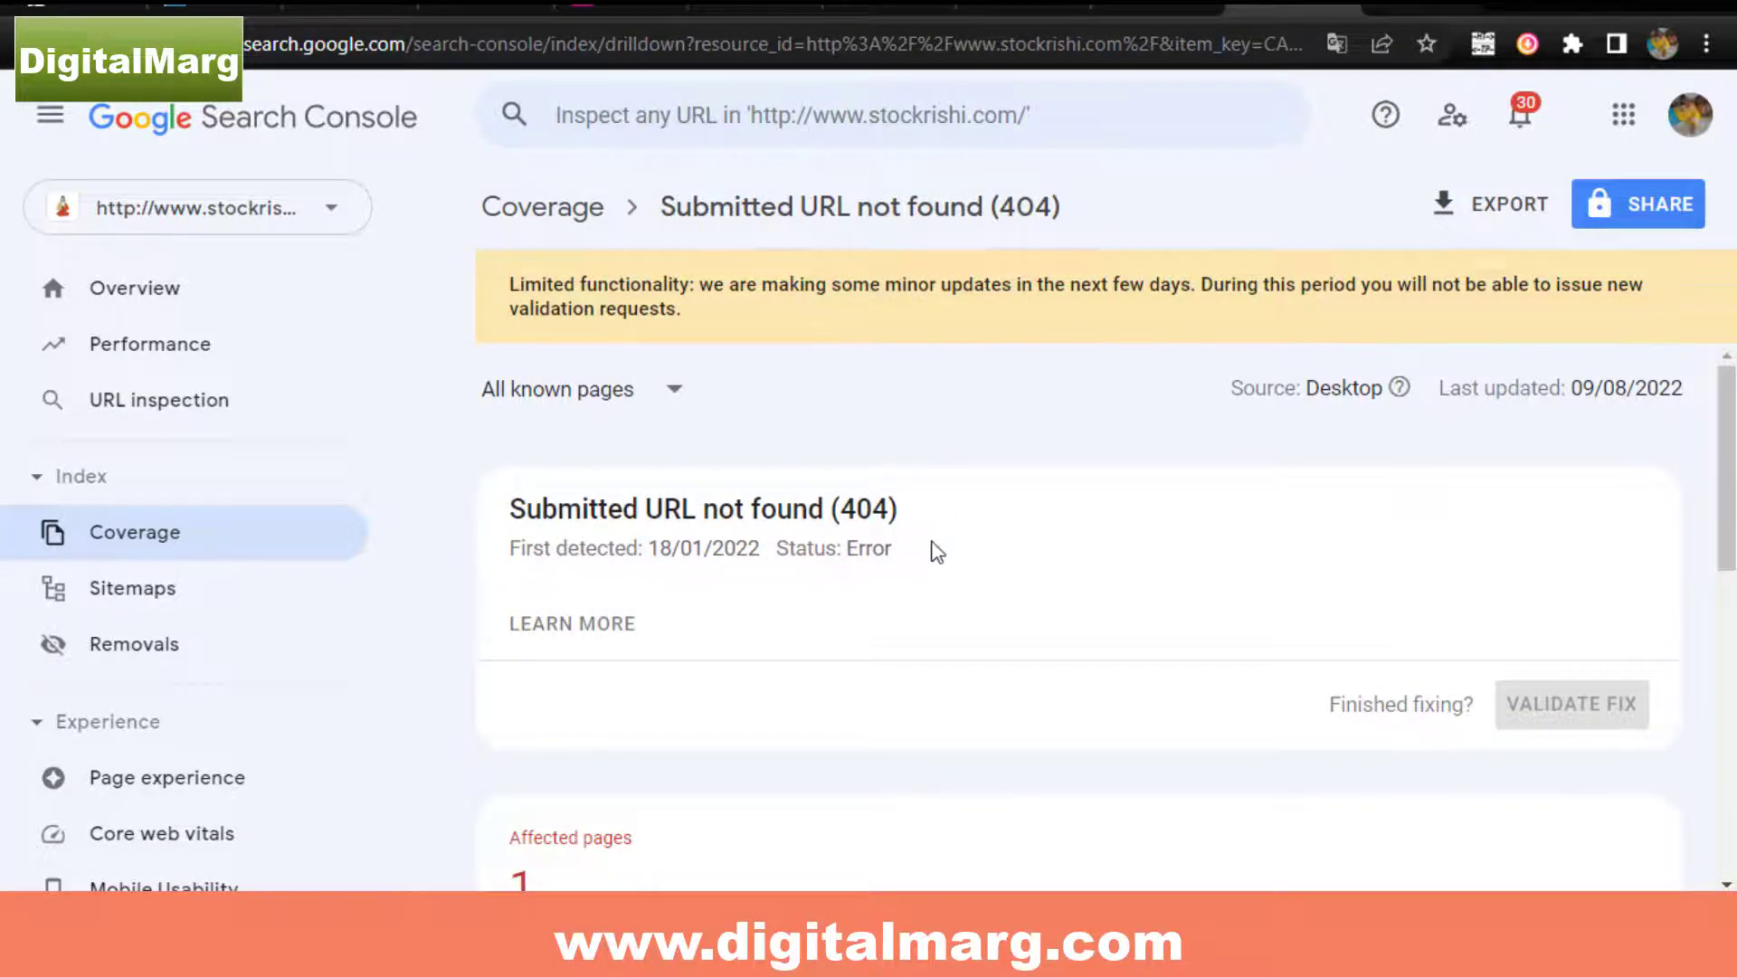
scroll(935, 547, down, 4)
scroll(937, 549, up, 4)
drag(814, 289, 955, 287)
click(1049, 365)
drag(648, 554, 721, 555)
click(718, 562)
scroll(725, 562, down, 1)
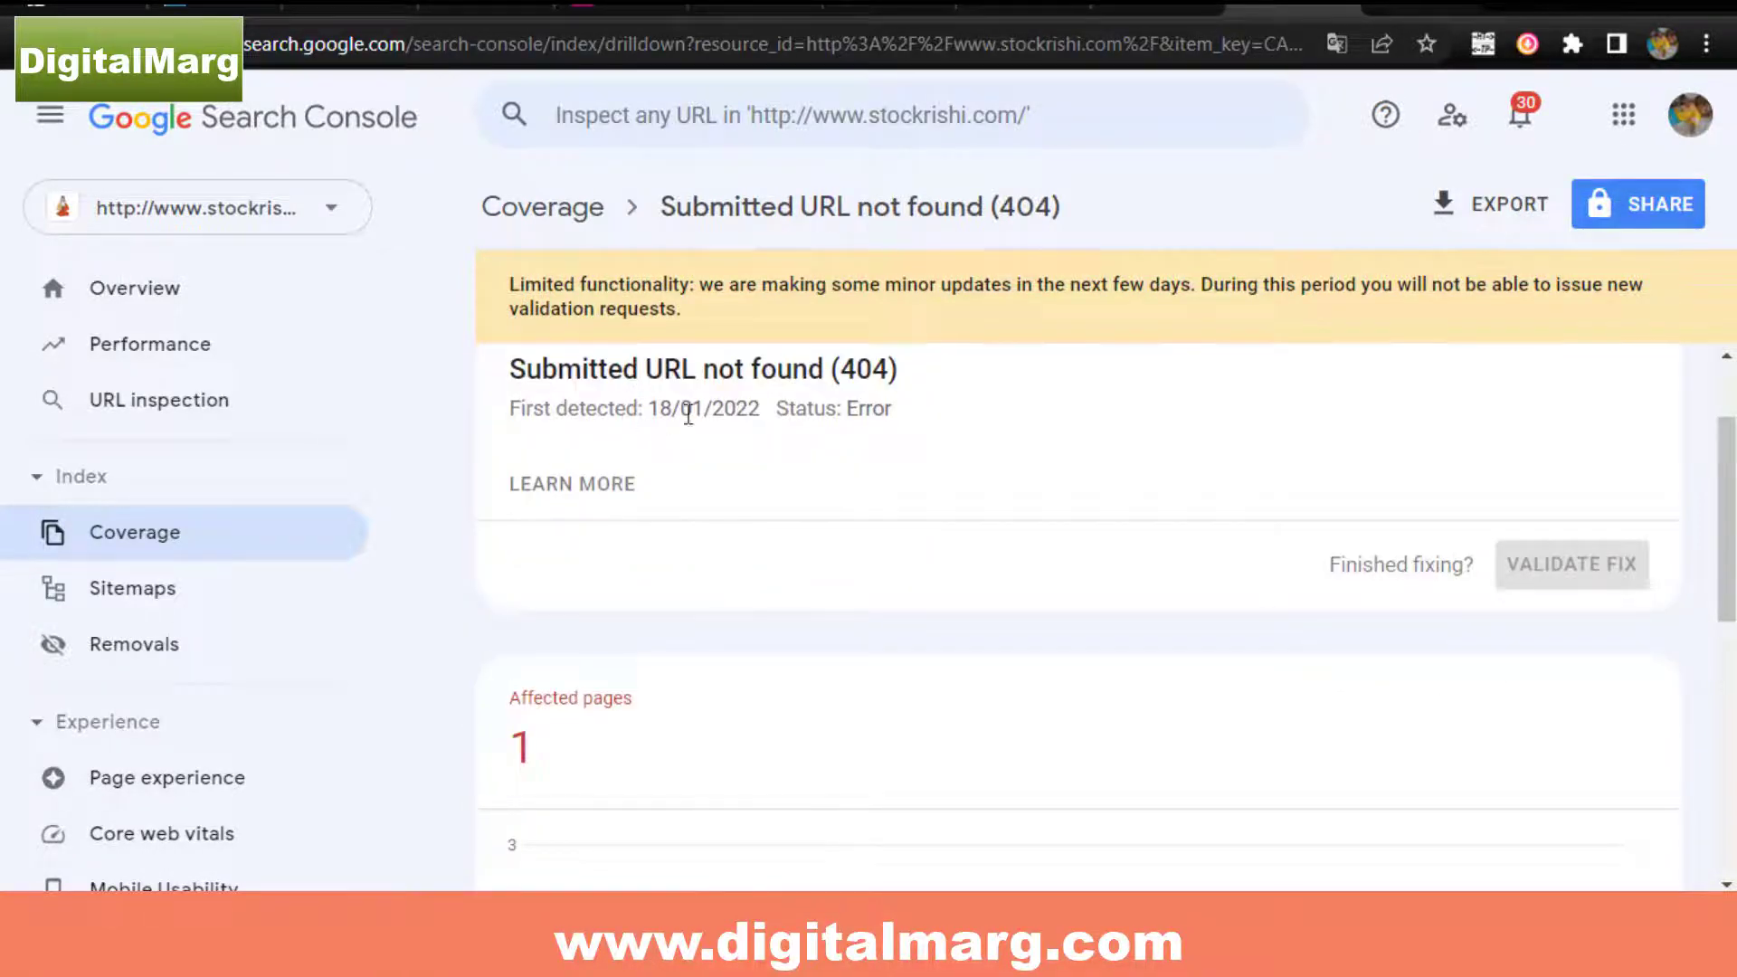
Examine the example URL affected by the 404 error, paying attention to its page name.
scroll(798, 651, down, 5)
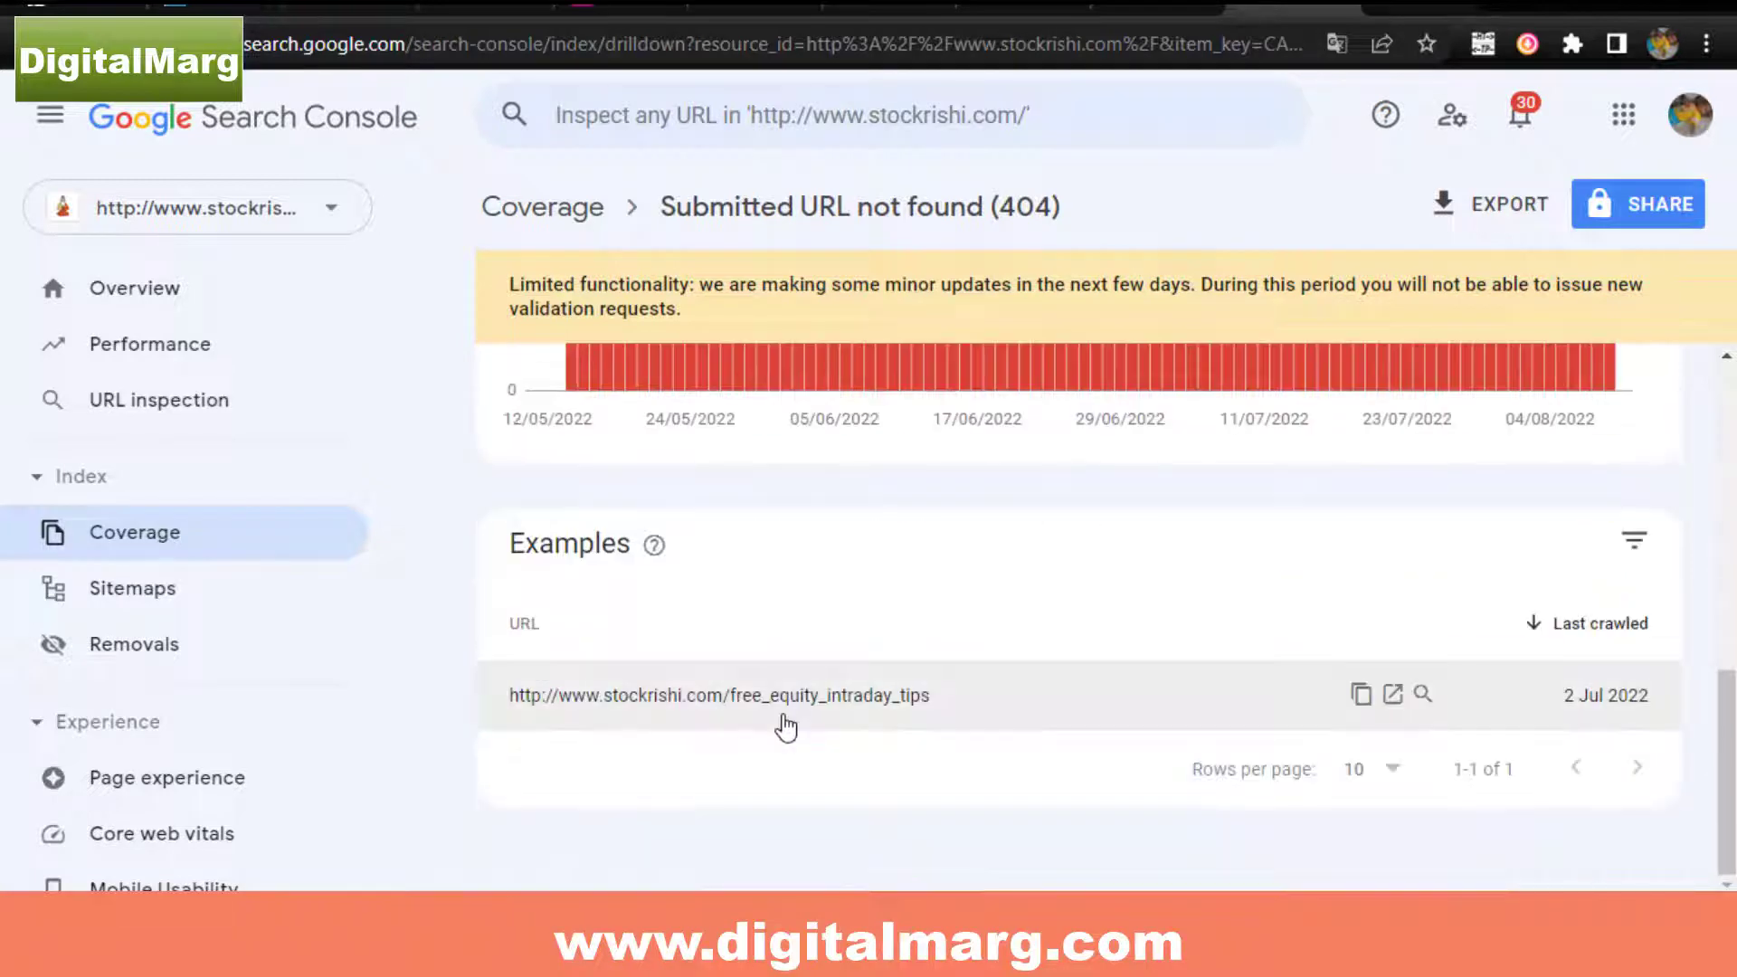
drag(915, 705, 729, 721)
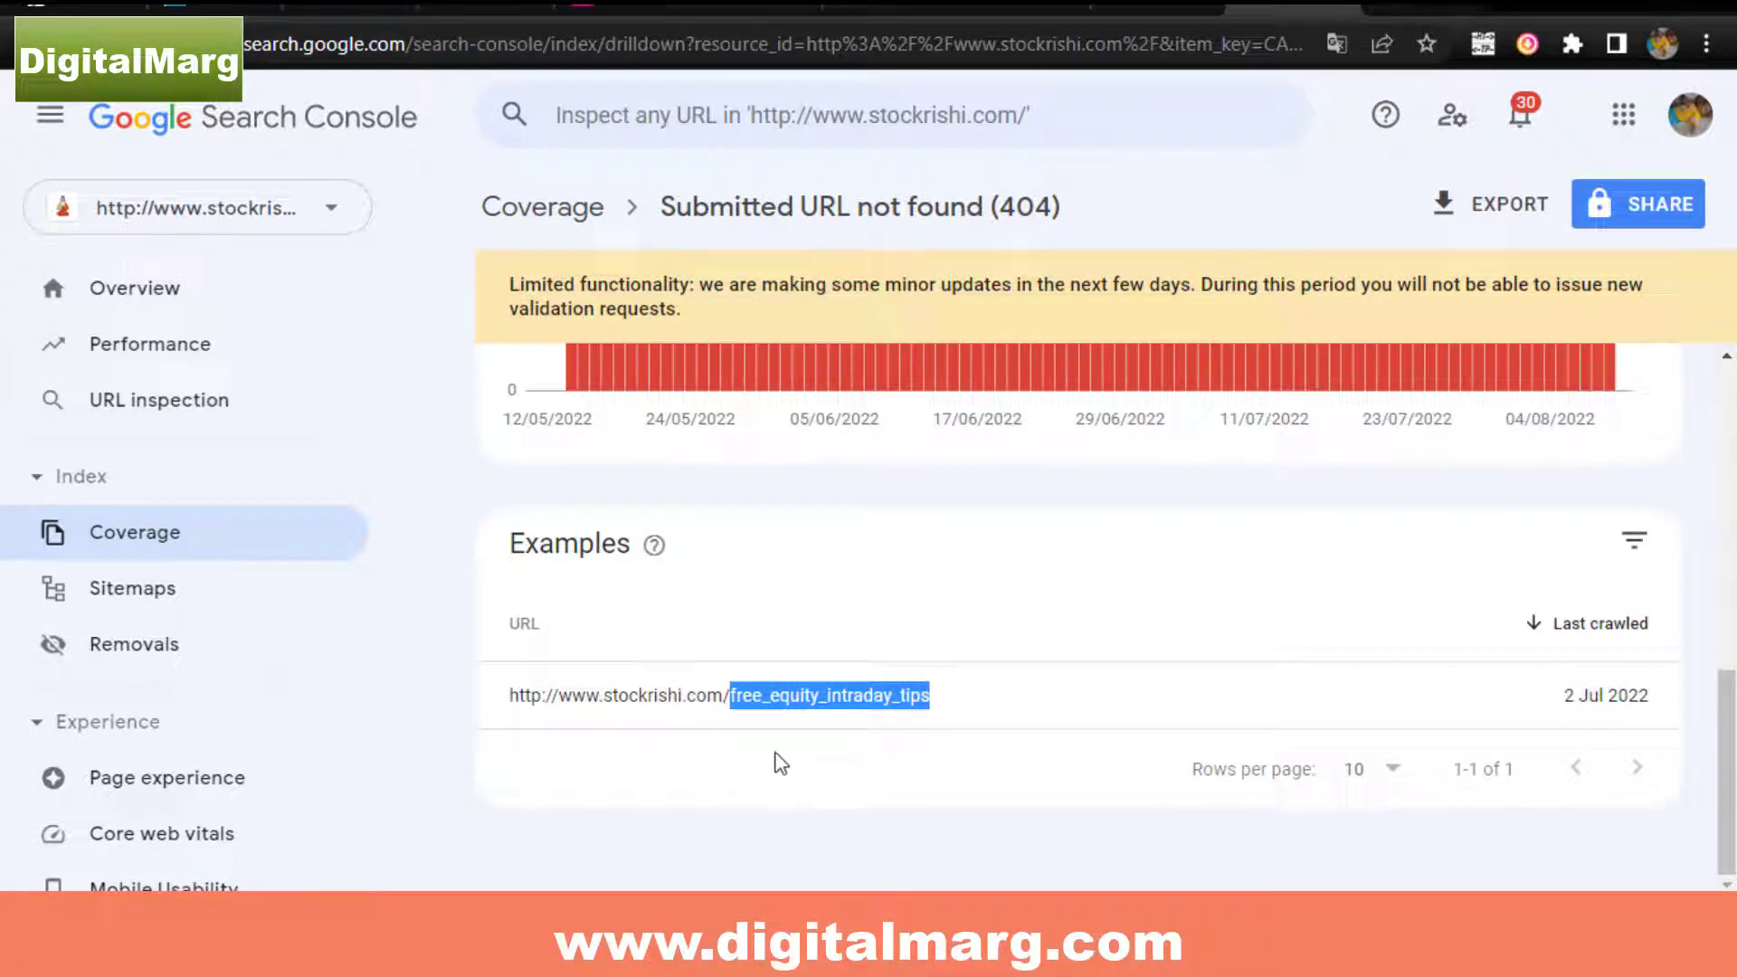
click(824, 797)
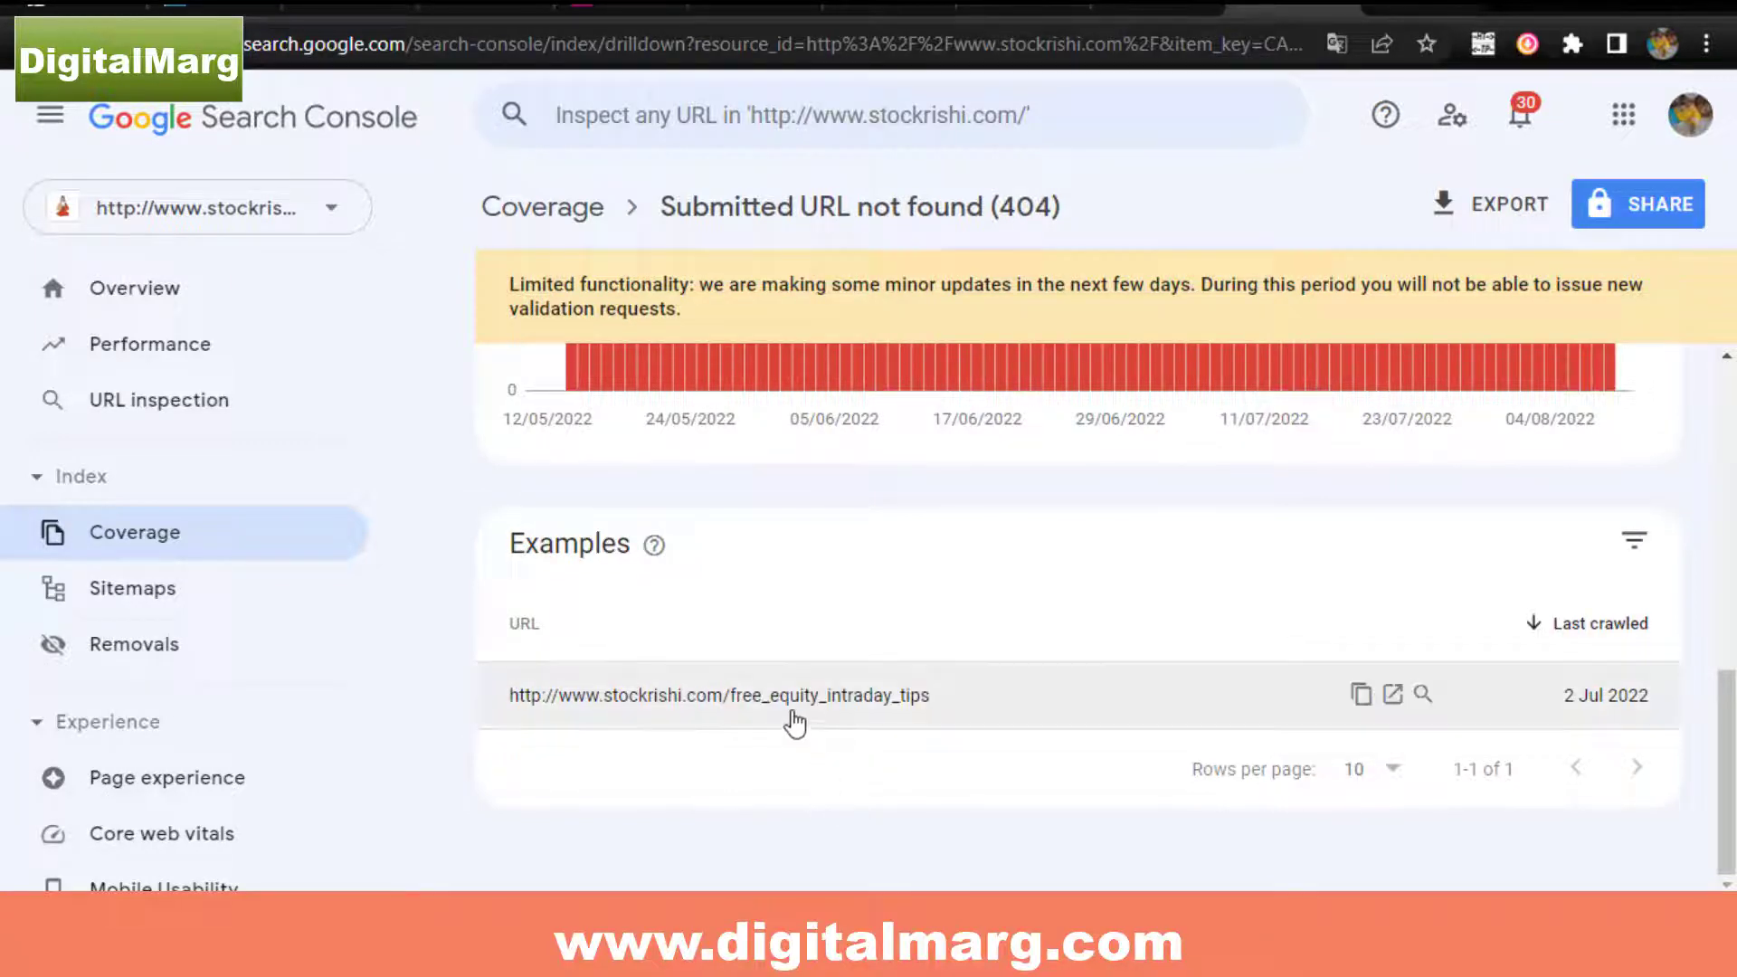
drag(929, 701, 729, 712)
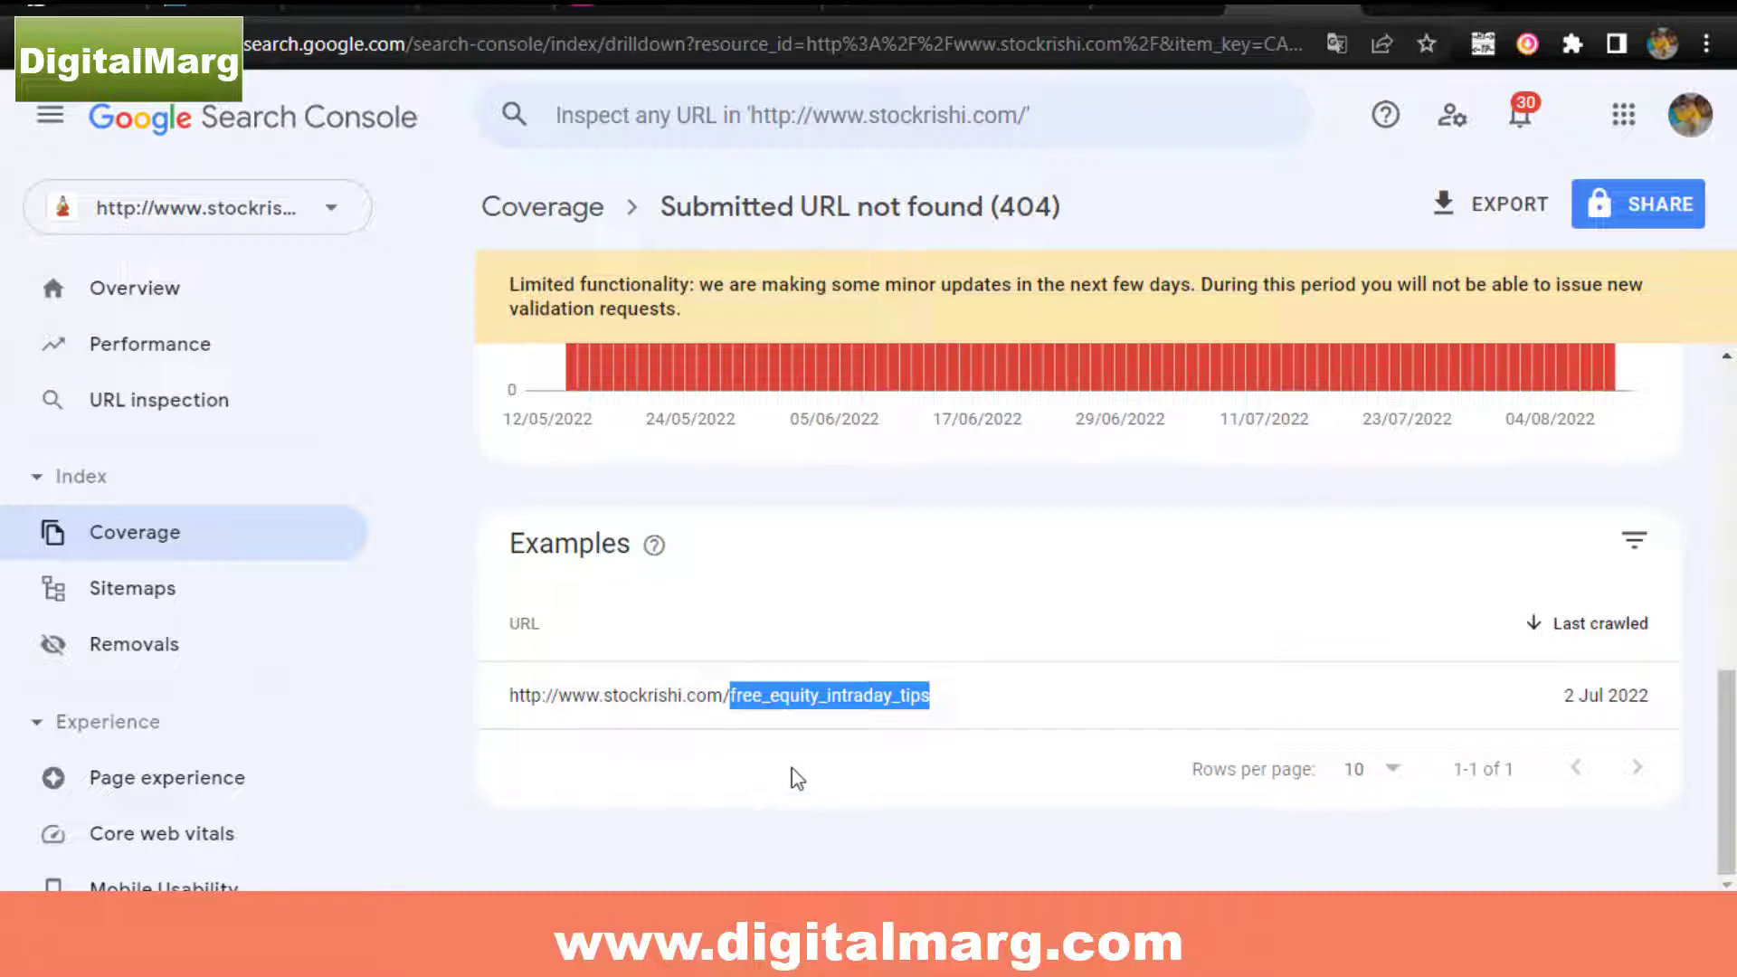
click(864, 785)
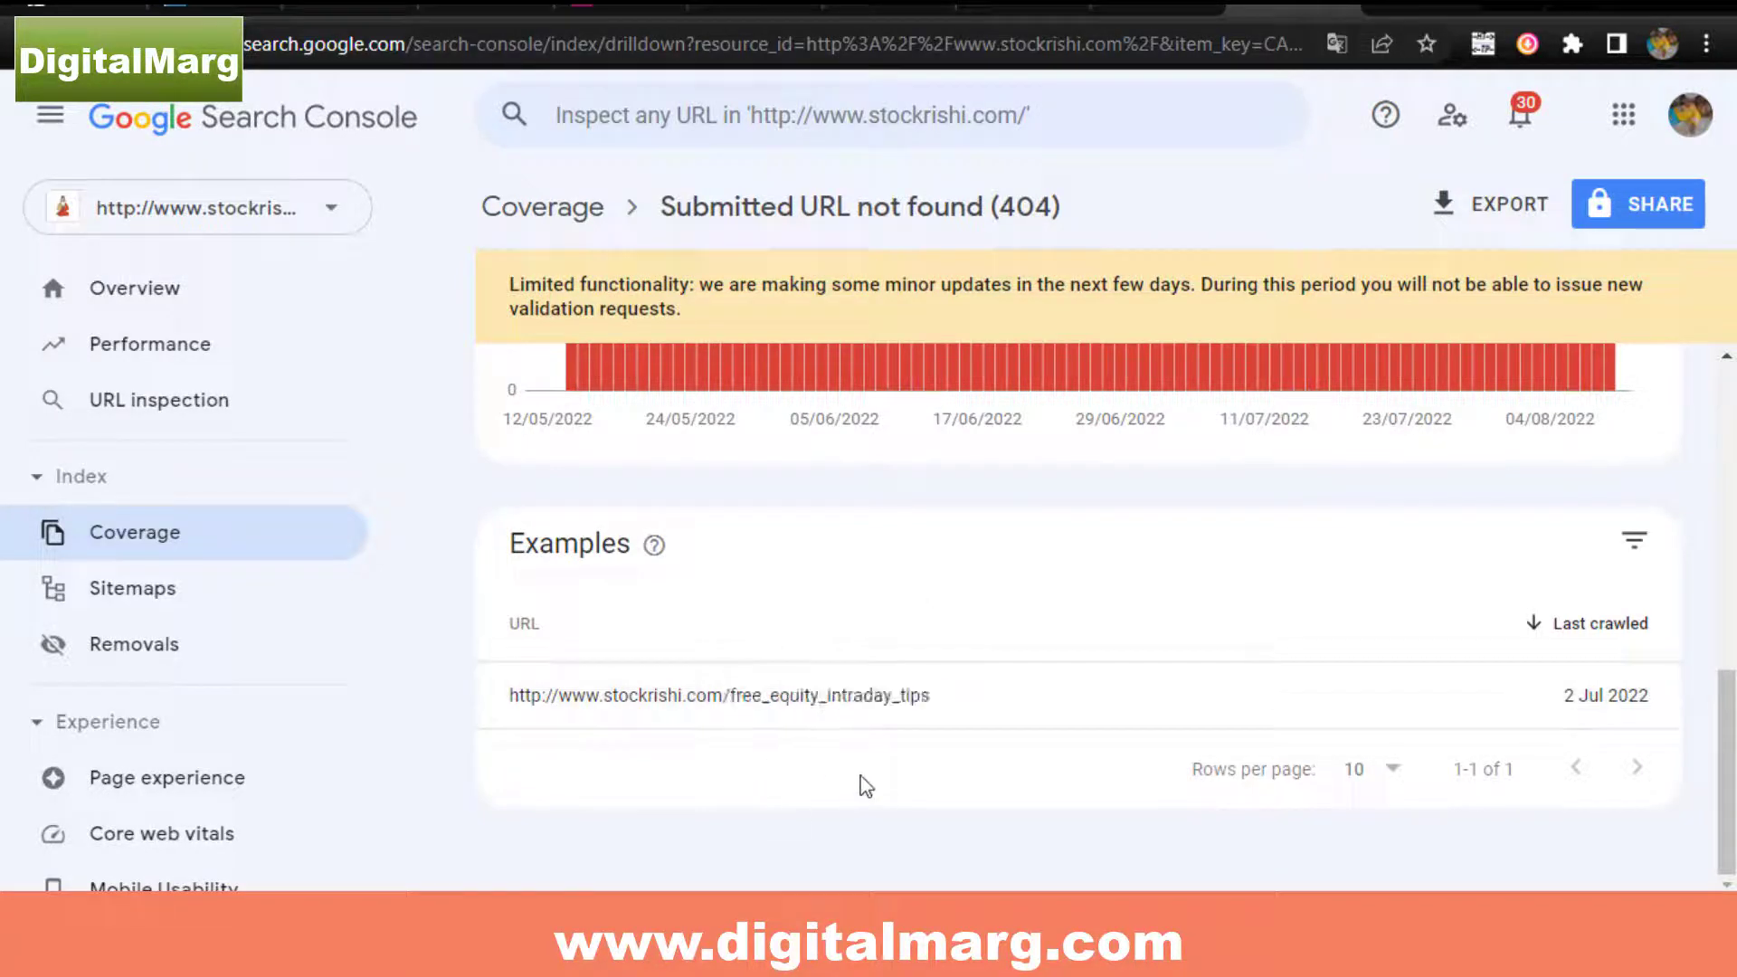
Return to the Coverage report, open the "Server error (5xx)" issue, and review its affected-pages chart and example URLs.
scroll(882, 697, up, 10)
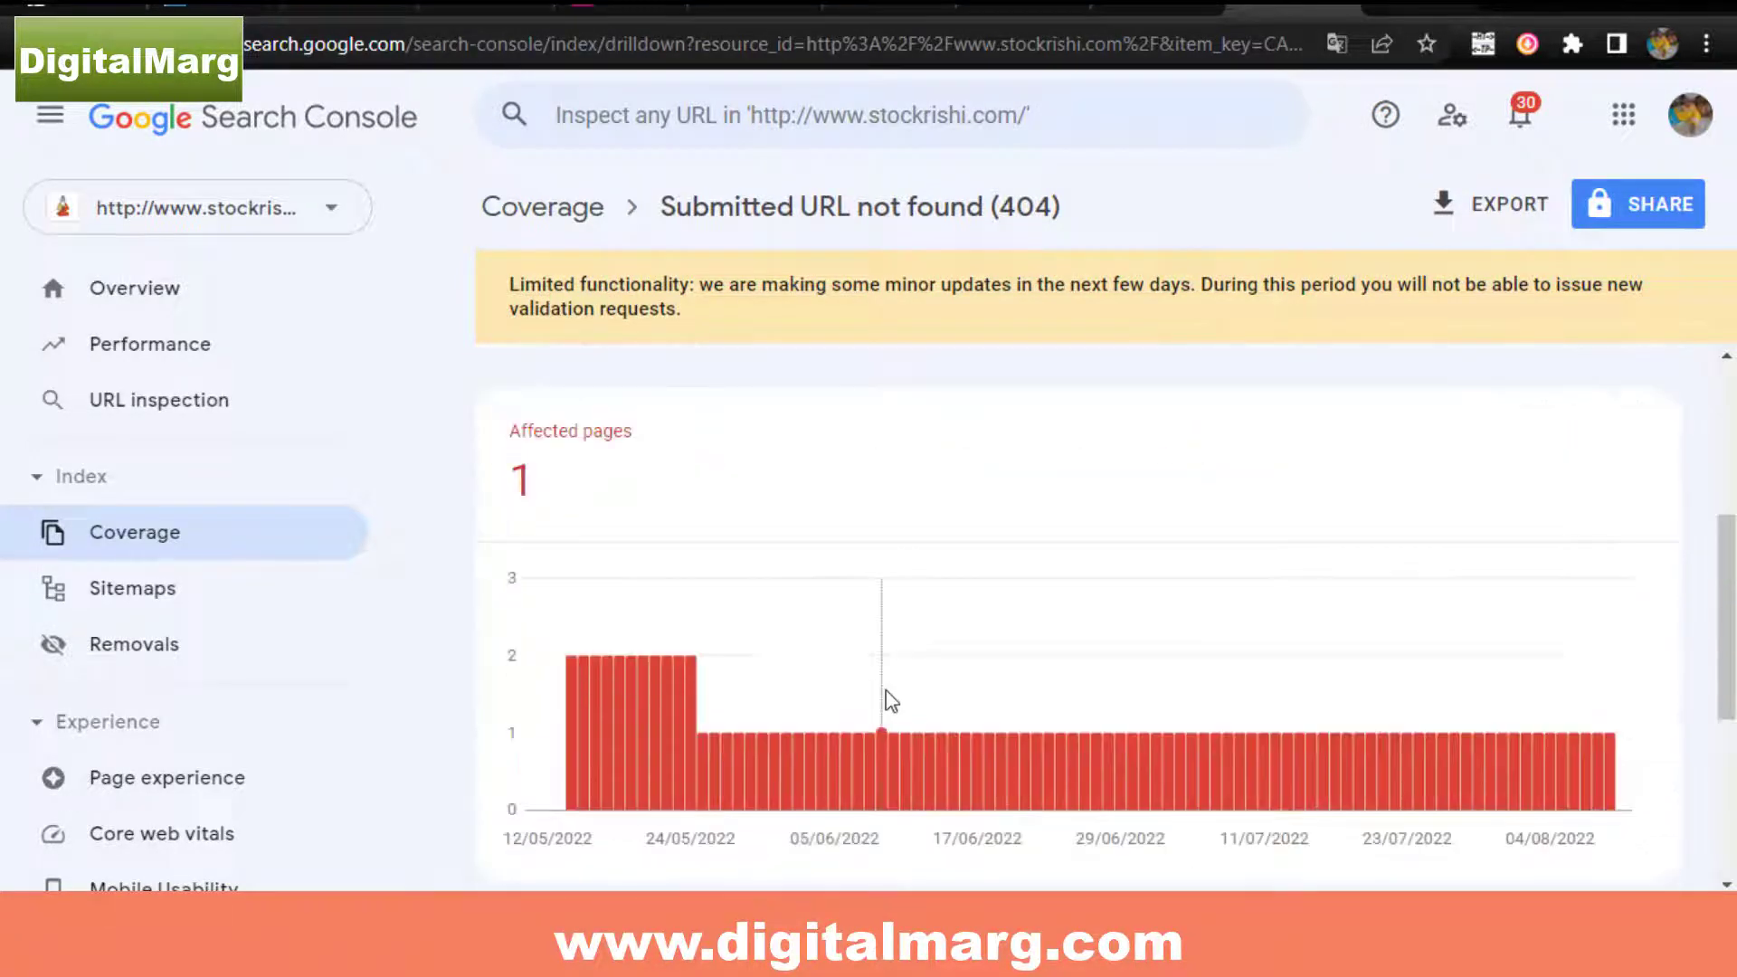
click(579, 216)
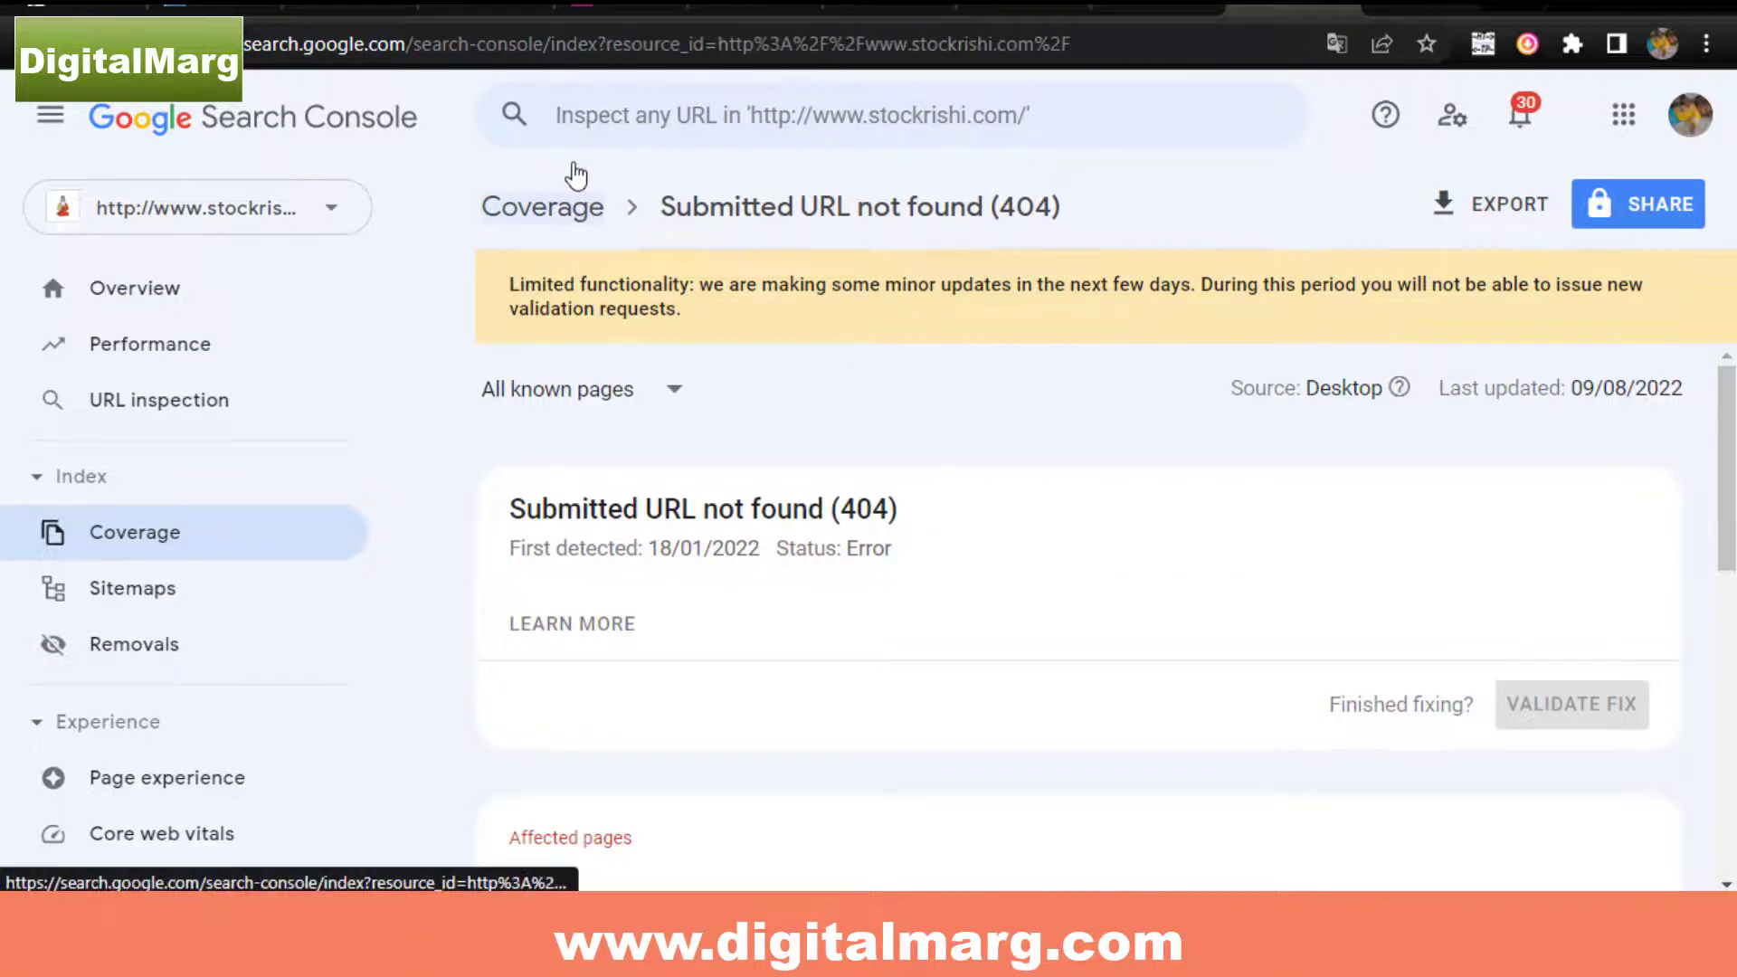
scroll(697, 615, down, 5)
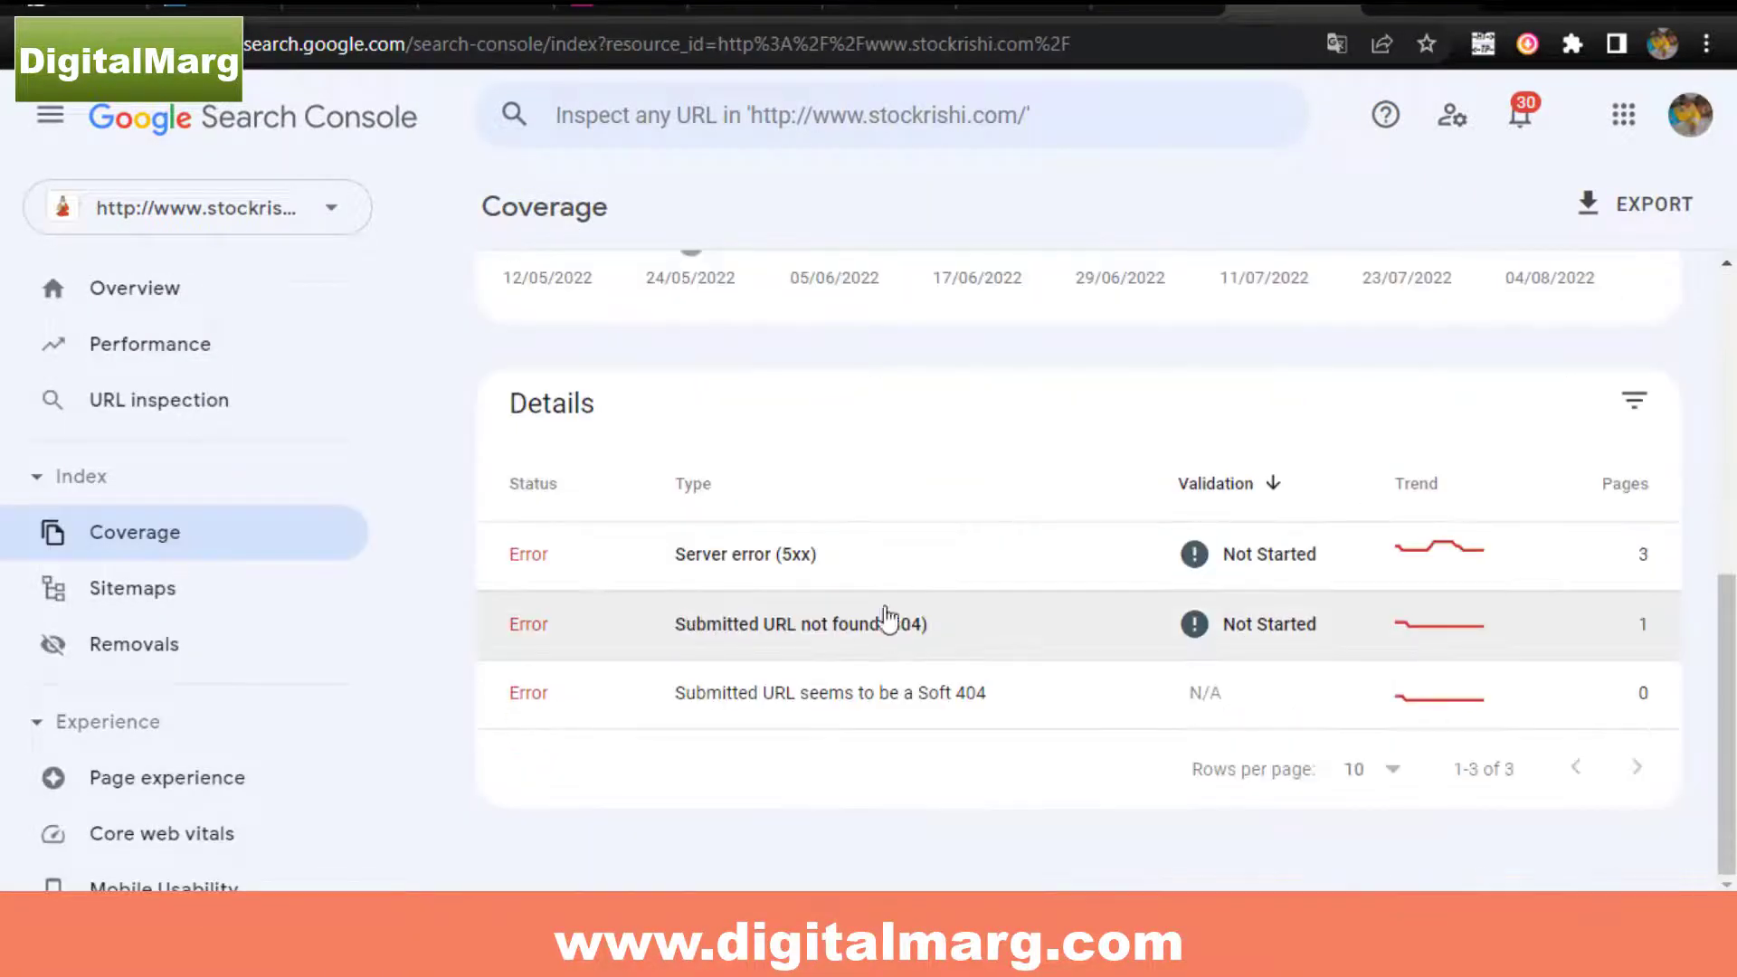
click(749, 554)
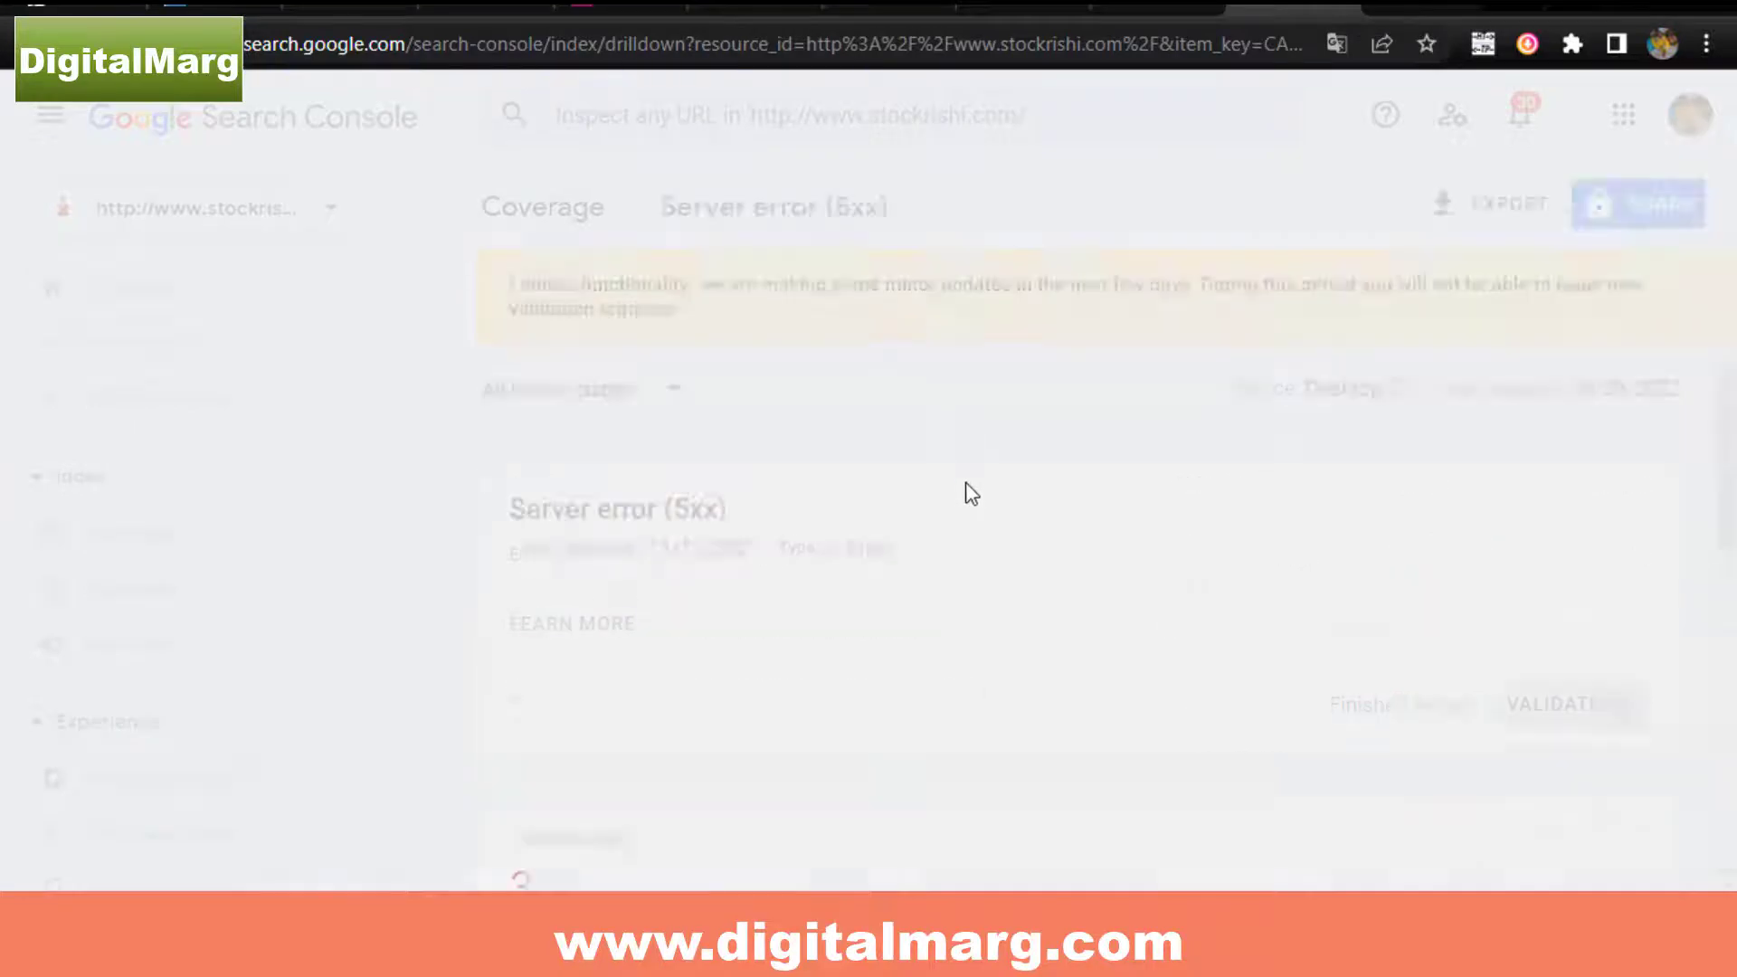
scroll(996, 511, down, 10)
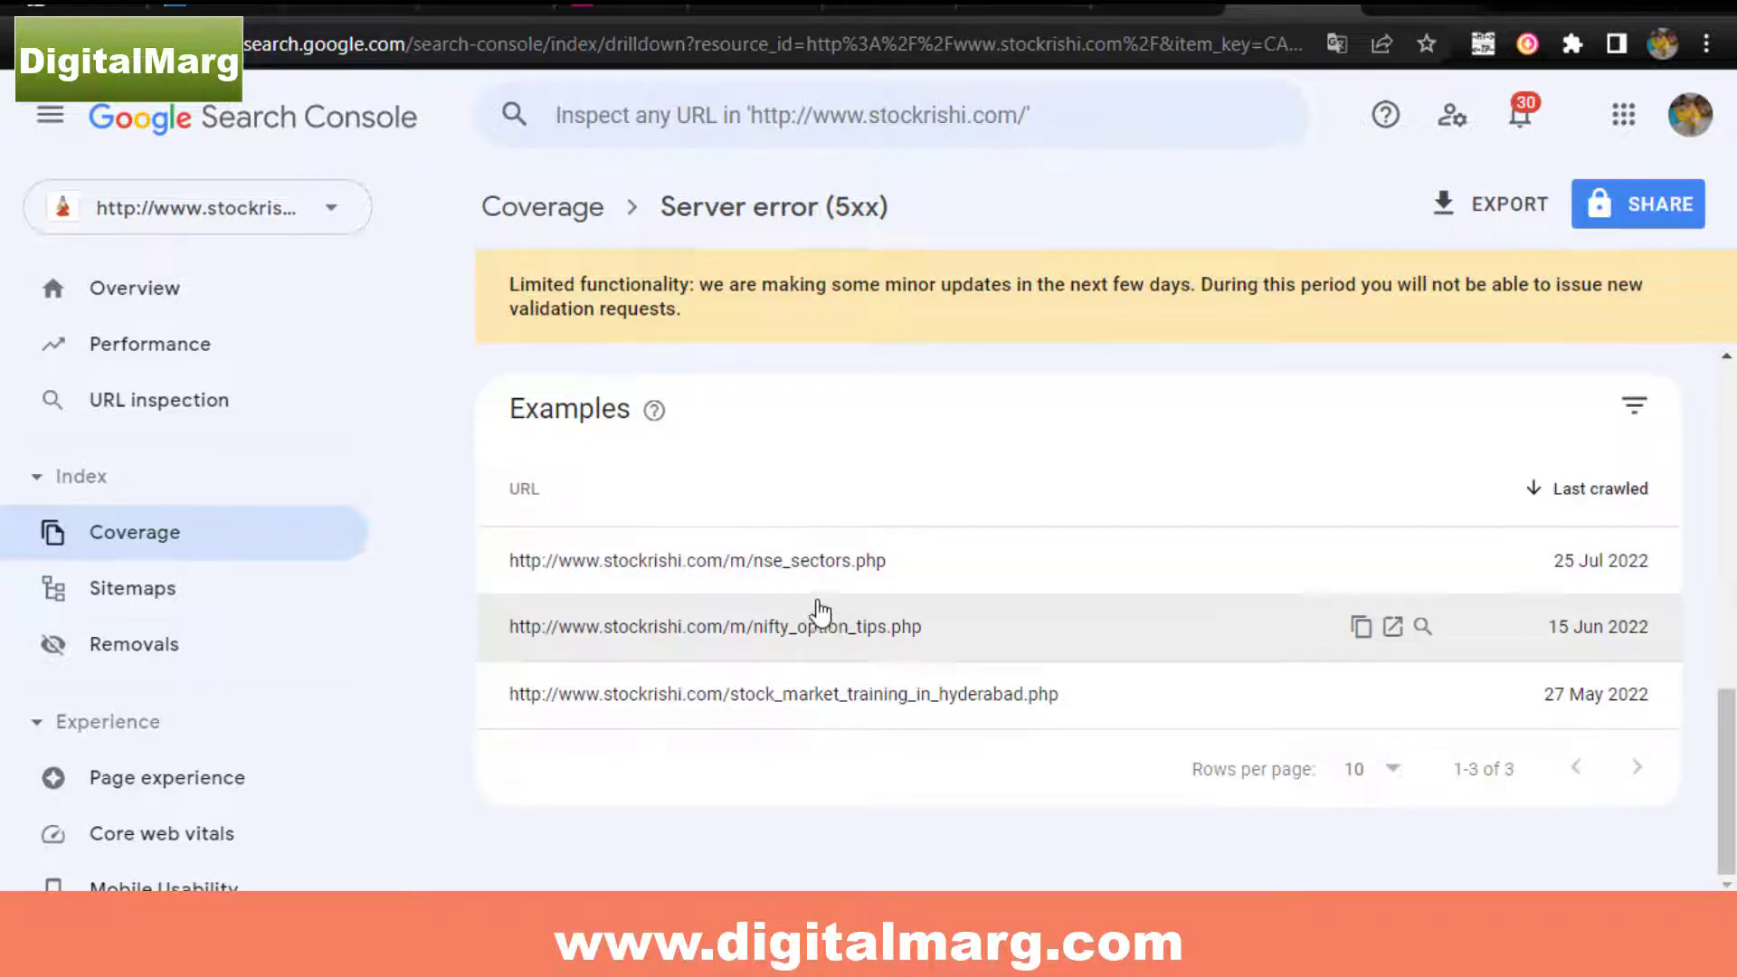
scroll(819, 619, up, 1)
scroll(818, 628, up, 2)
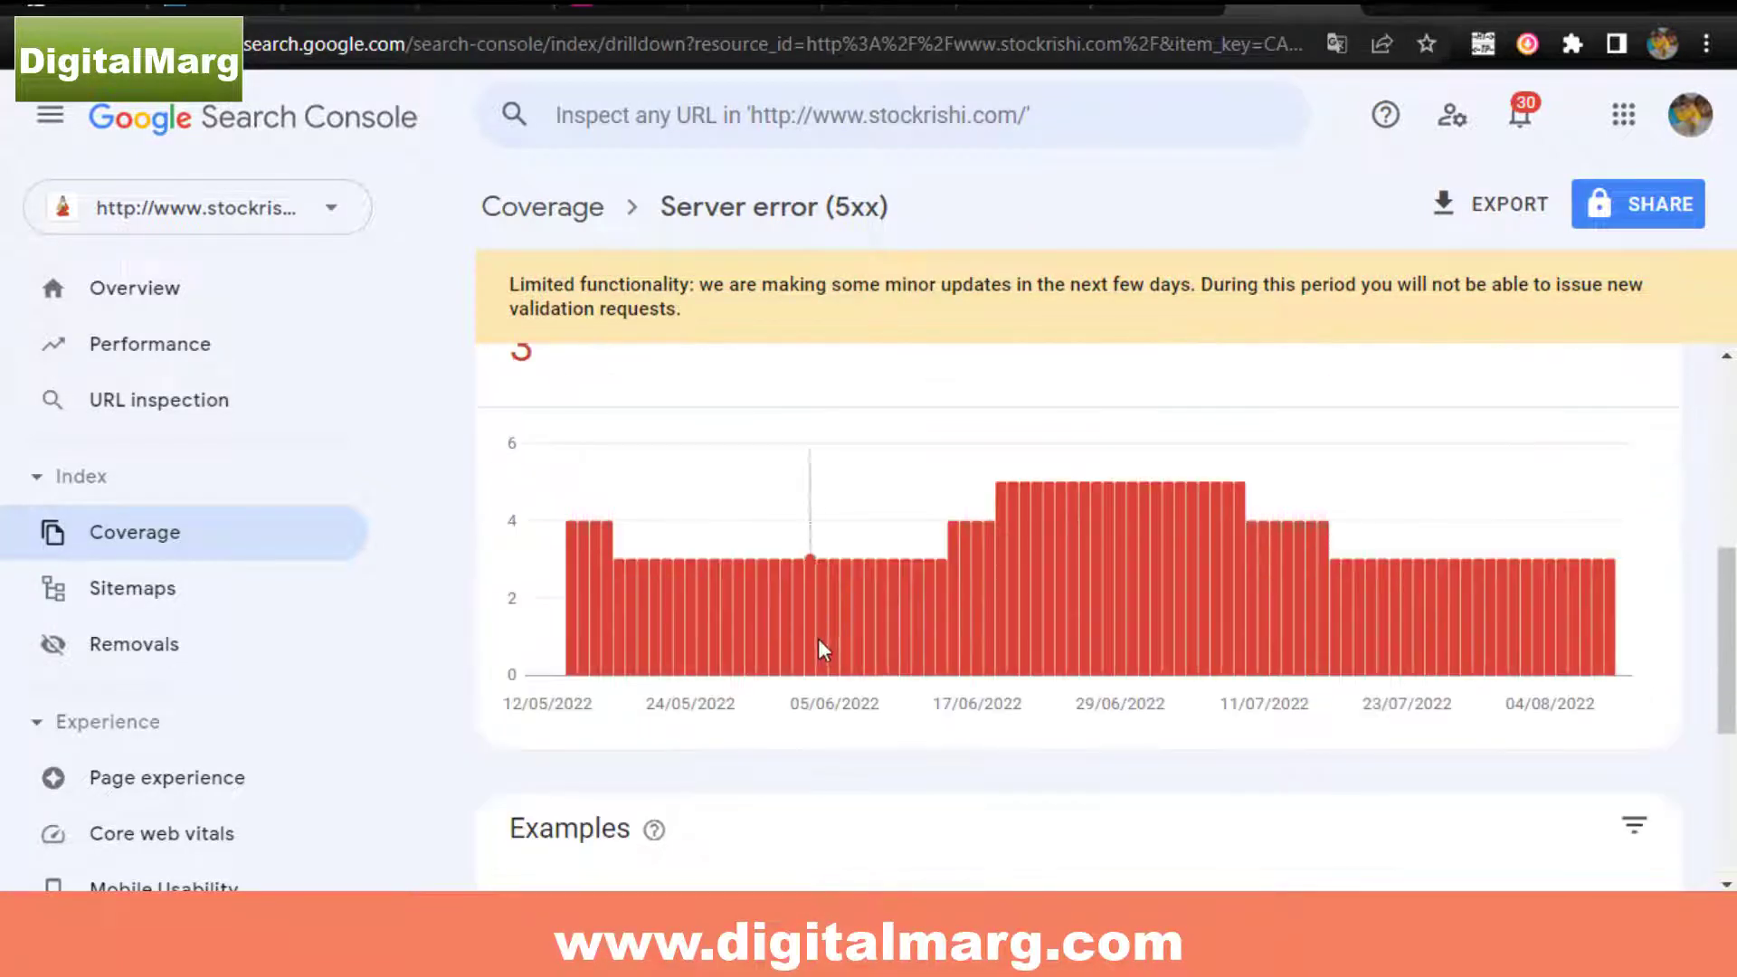
scroll(818, 638, down, 2)
scroll(824, 656, down, 1)
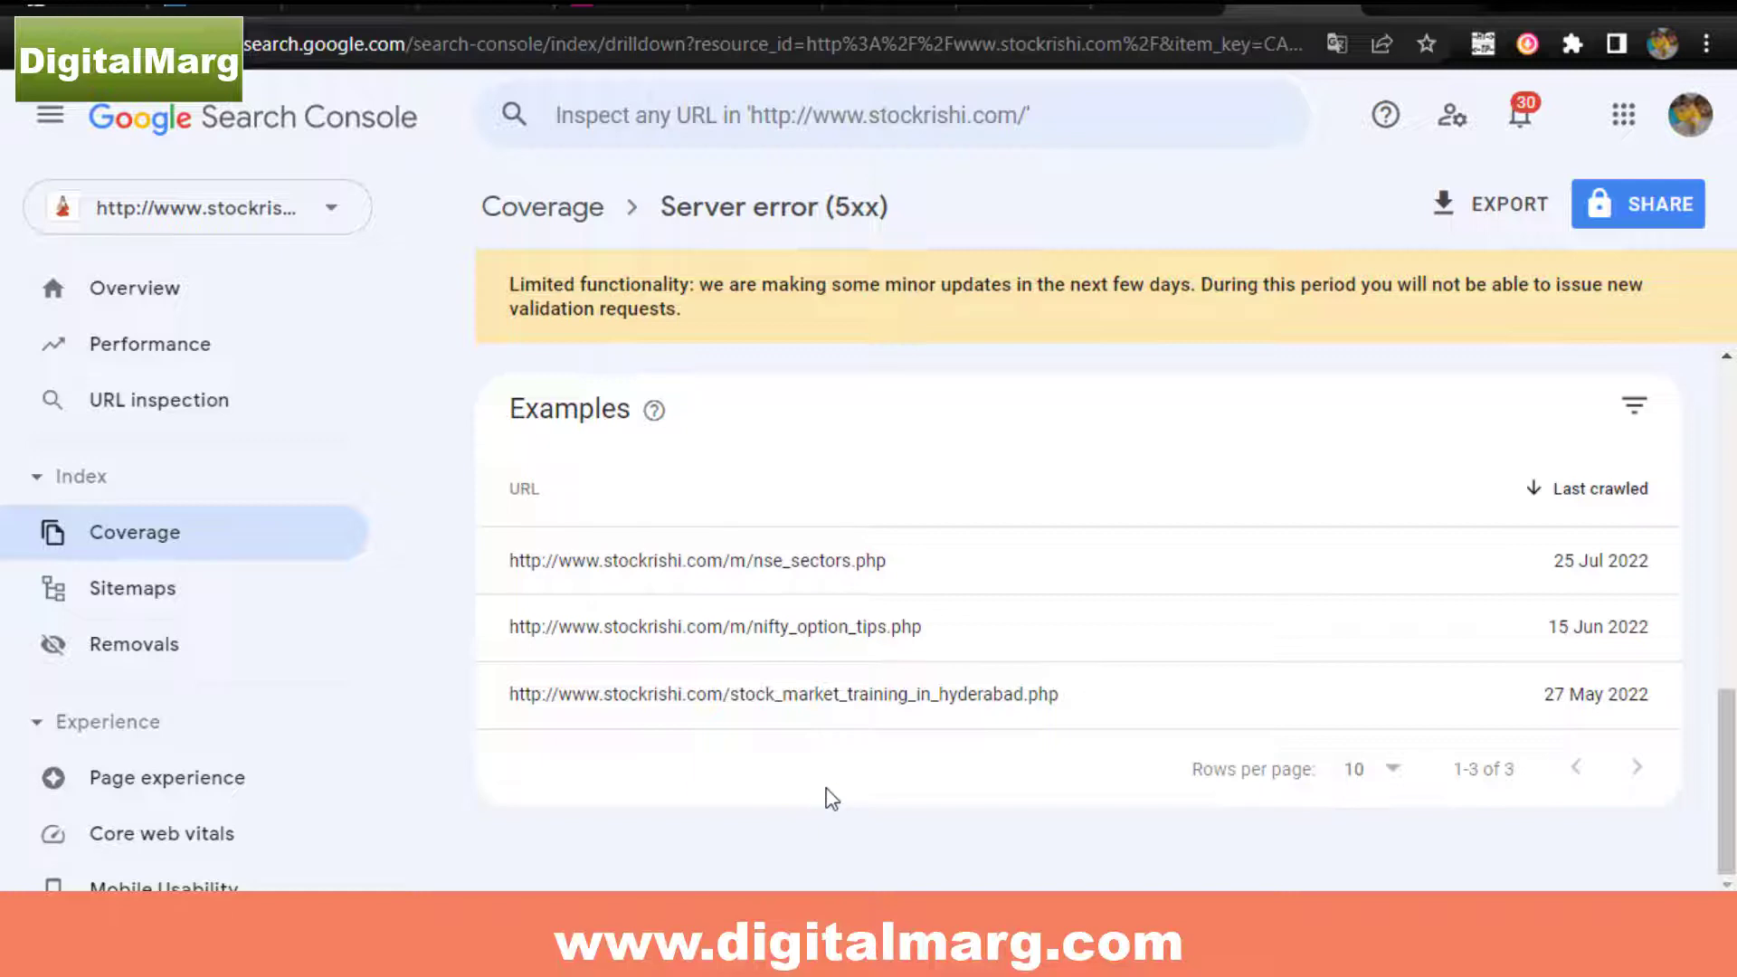
Read the 5xx error's heading and detection details, and examine the nse_sectors.php URL among its examples.
scroll(839, 620, up, 2)
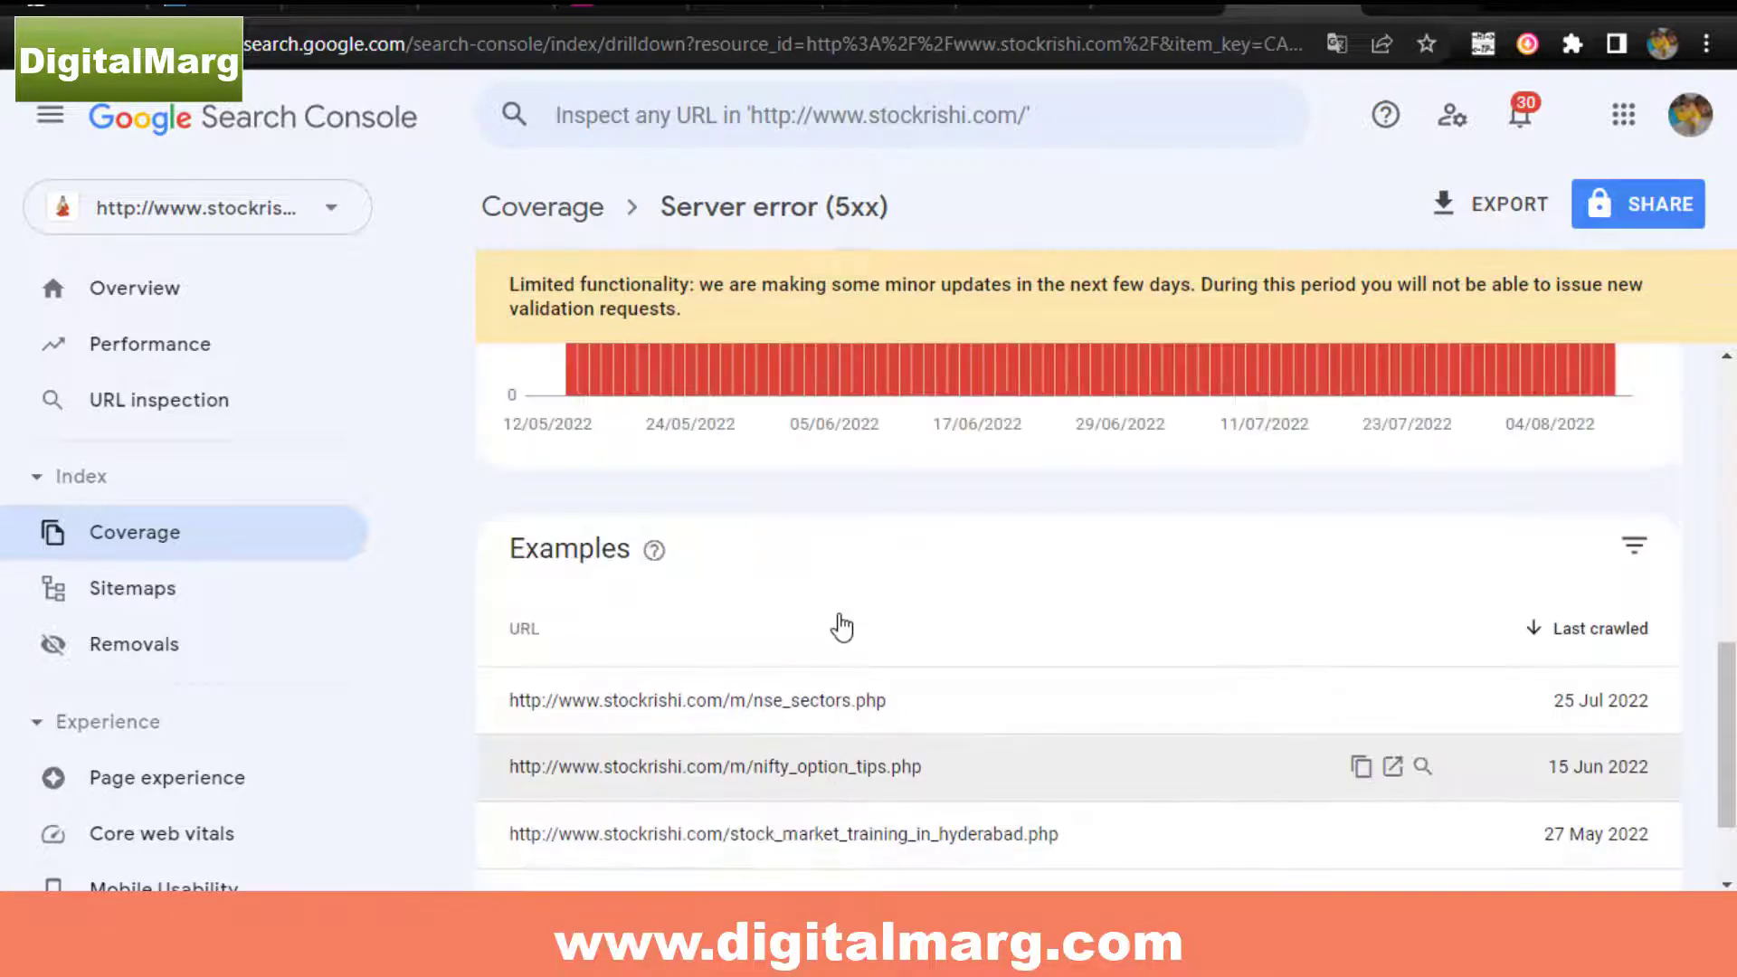
scroll(834, 618, up, 3)
scroll(837, 624, up, 5)
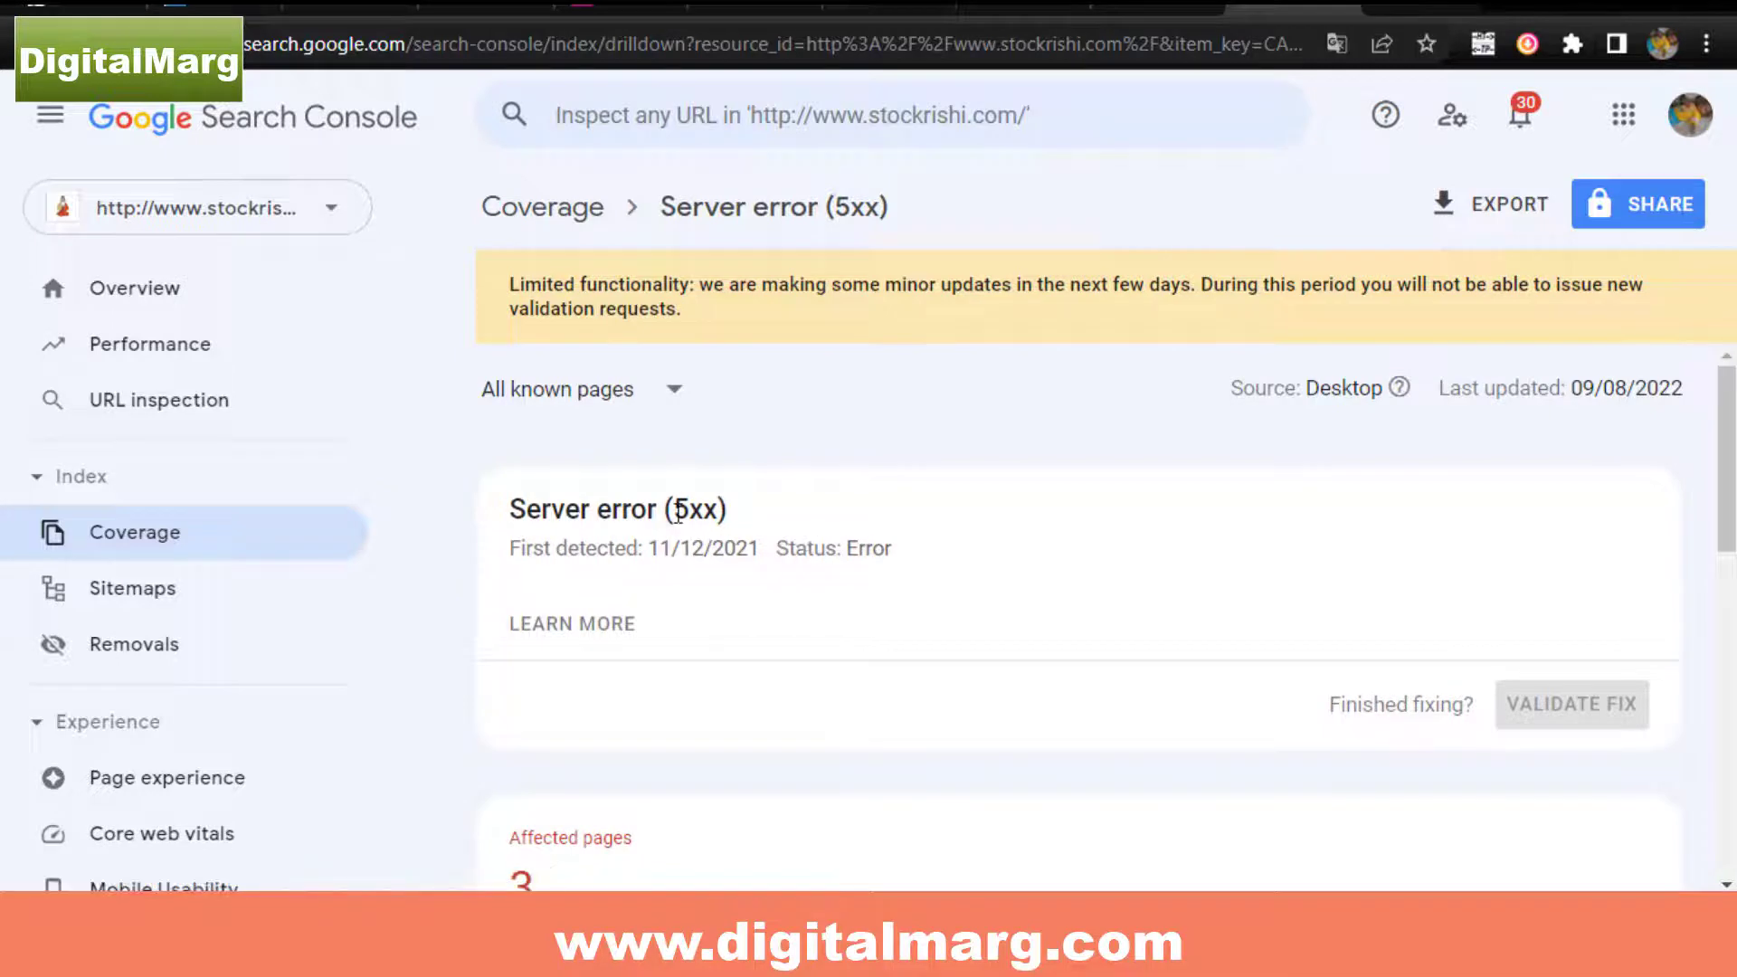
drag(671, 510, 720, 553)
click(721, 510)
click(720, 543)
click(720, 552)
scroll(832, 581, down, 5)
scroll(823, 581, down, 4)
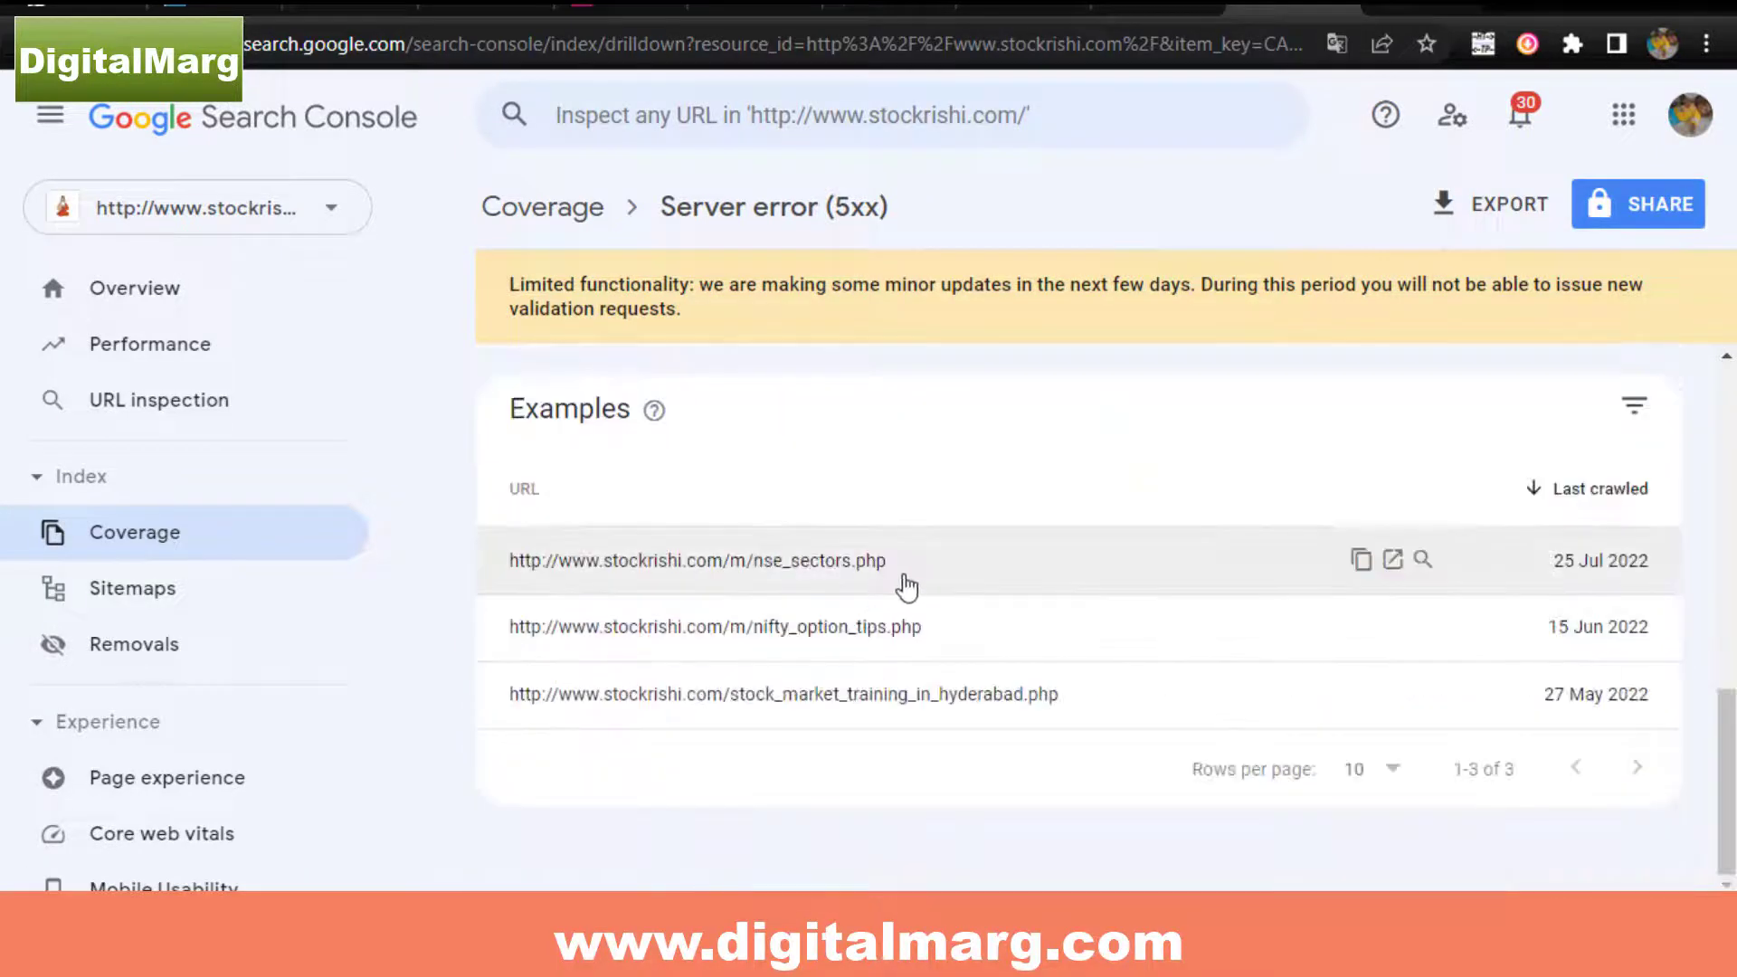
drag(893, 583, 507, 579)
click(936, 833)
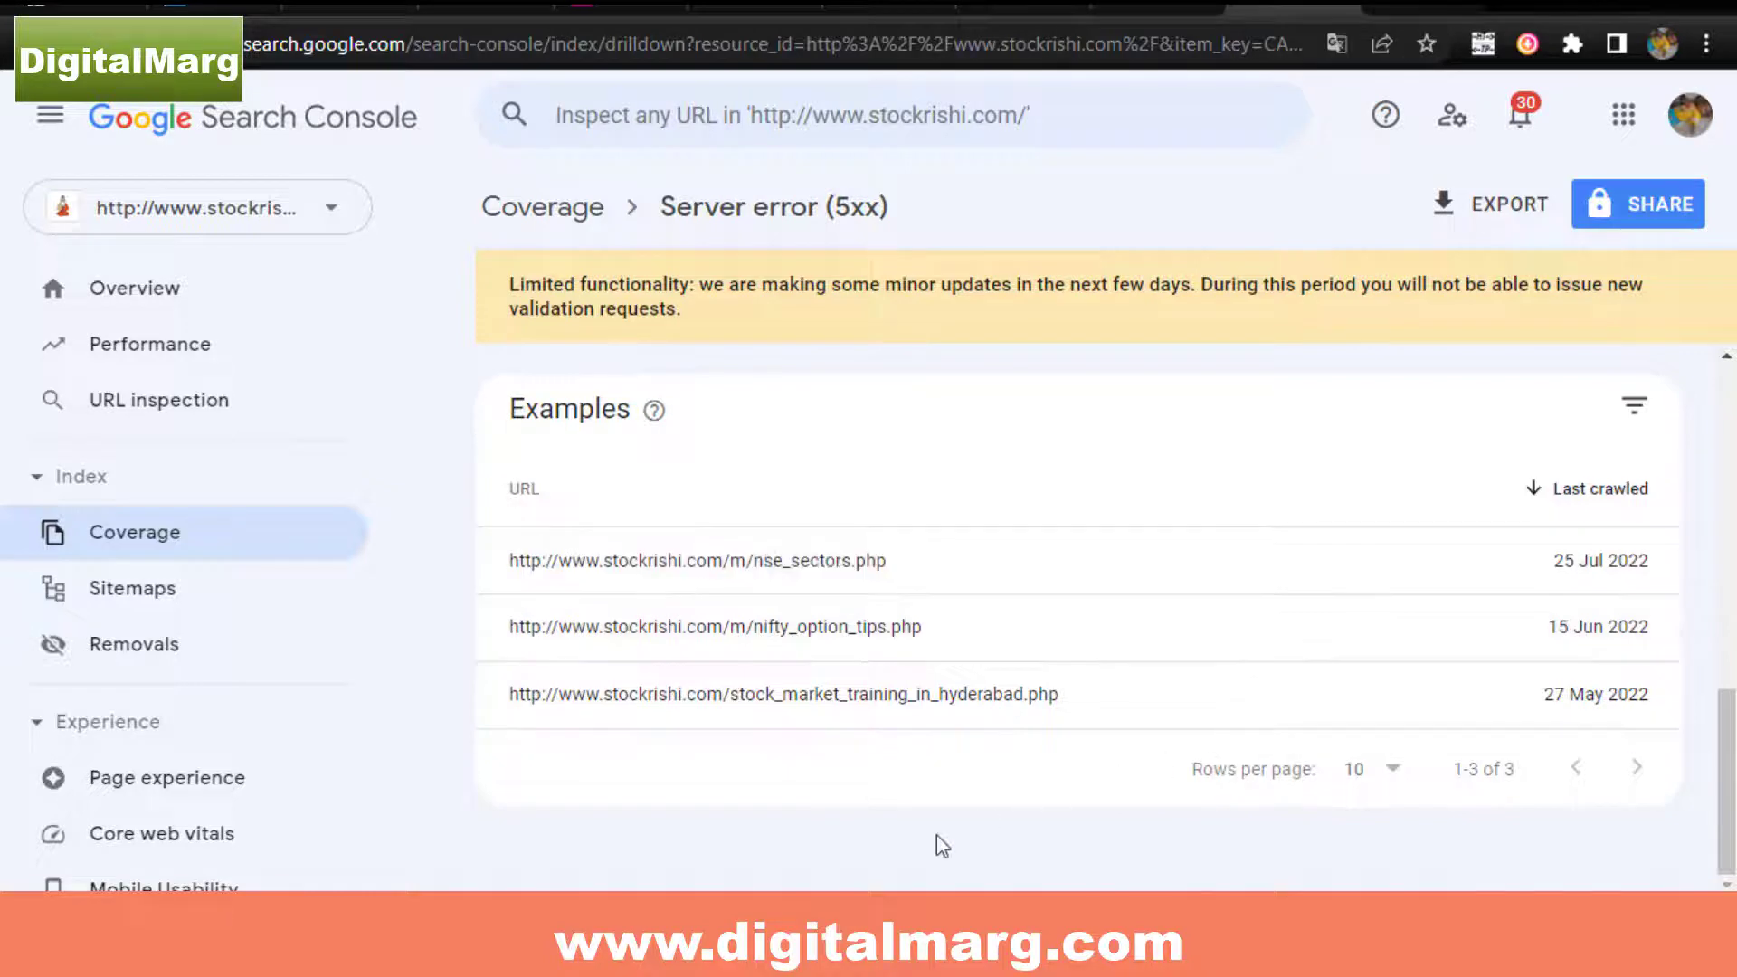
Open the live nse_sectors.php and nifty_option_tips.php pages from the 5xx examples to check how they load, closing each one.
click(1393, 562)
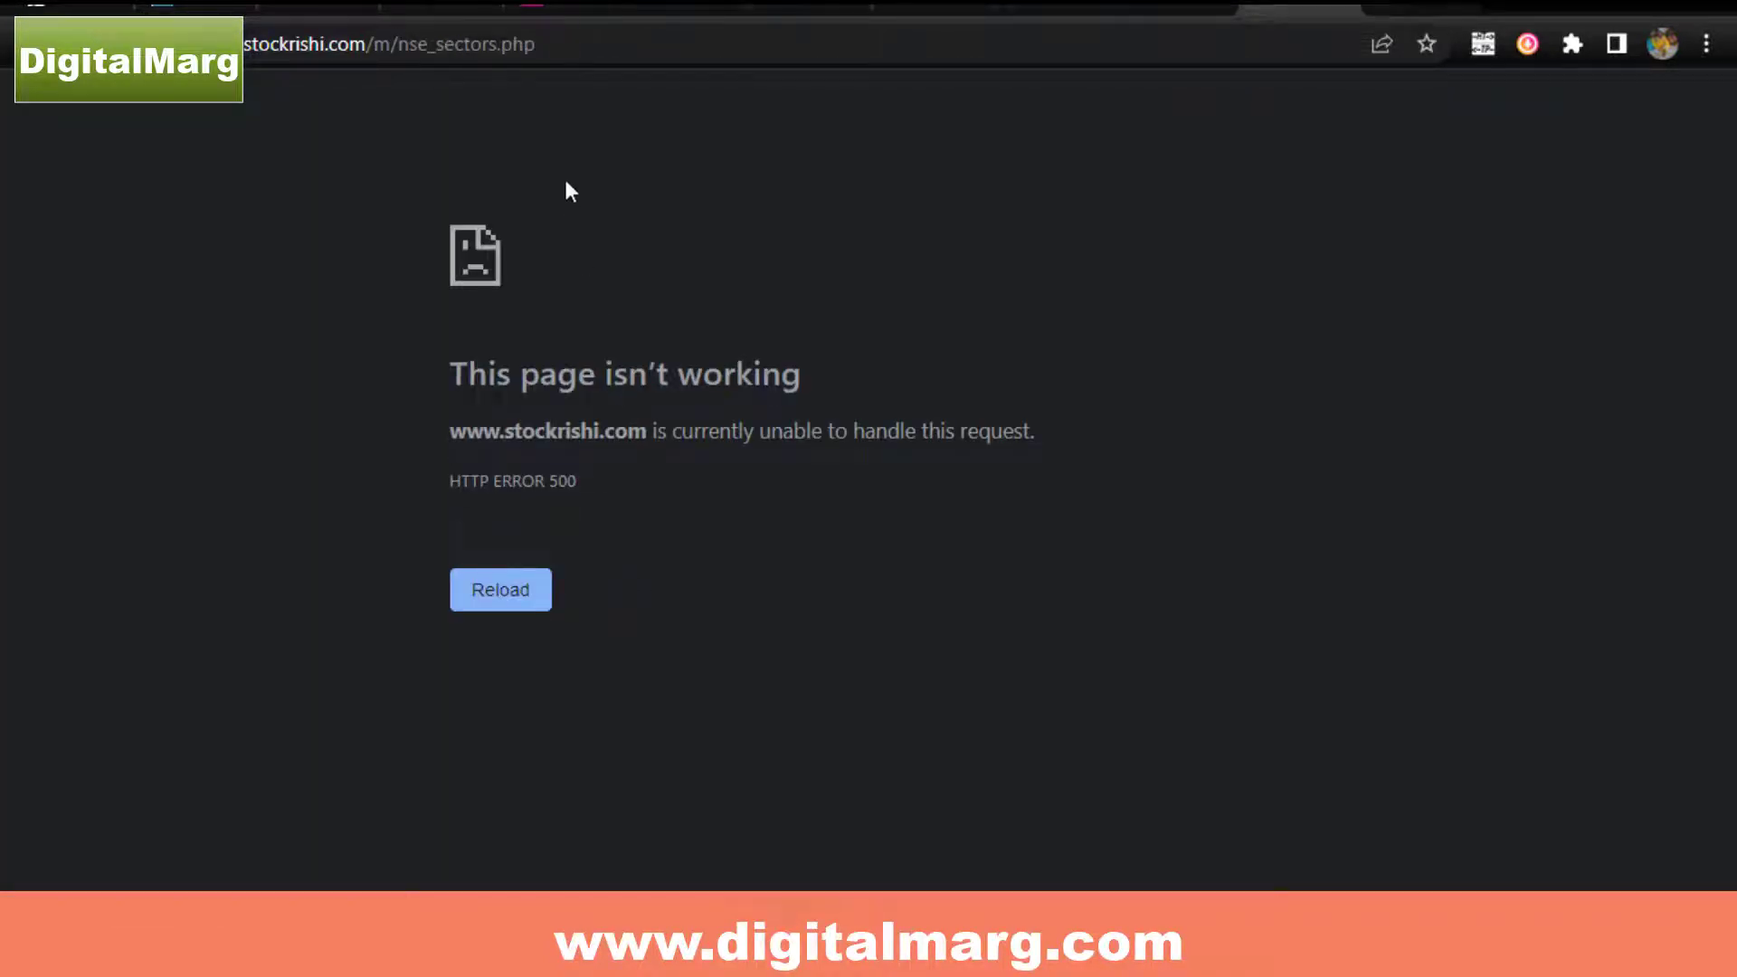
drag(582, 44, 419, 43)
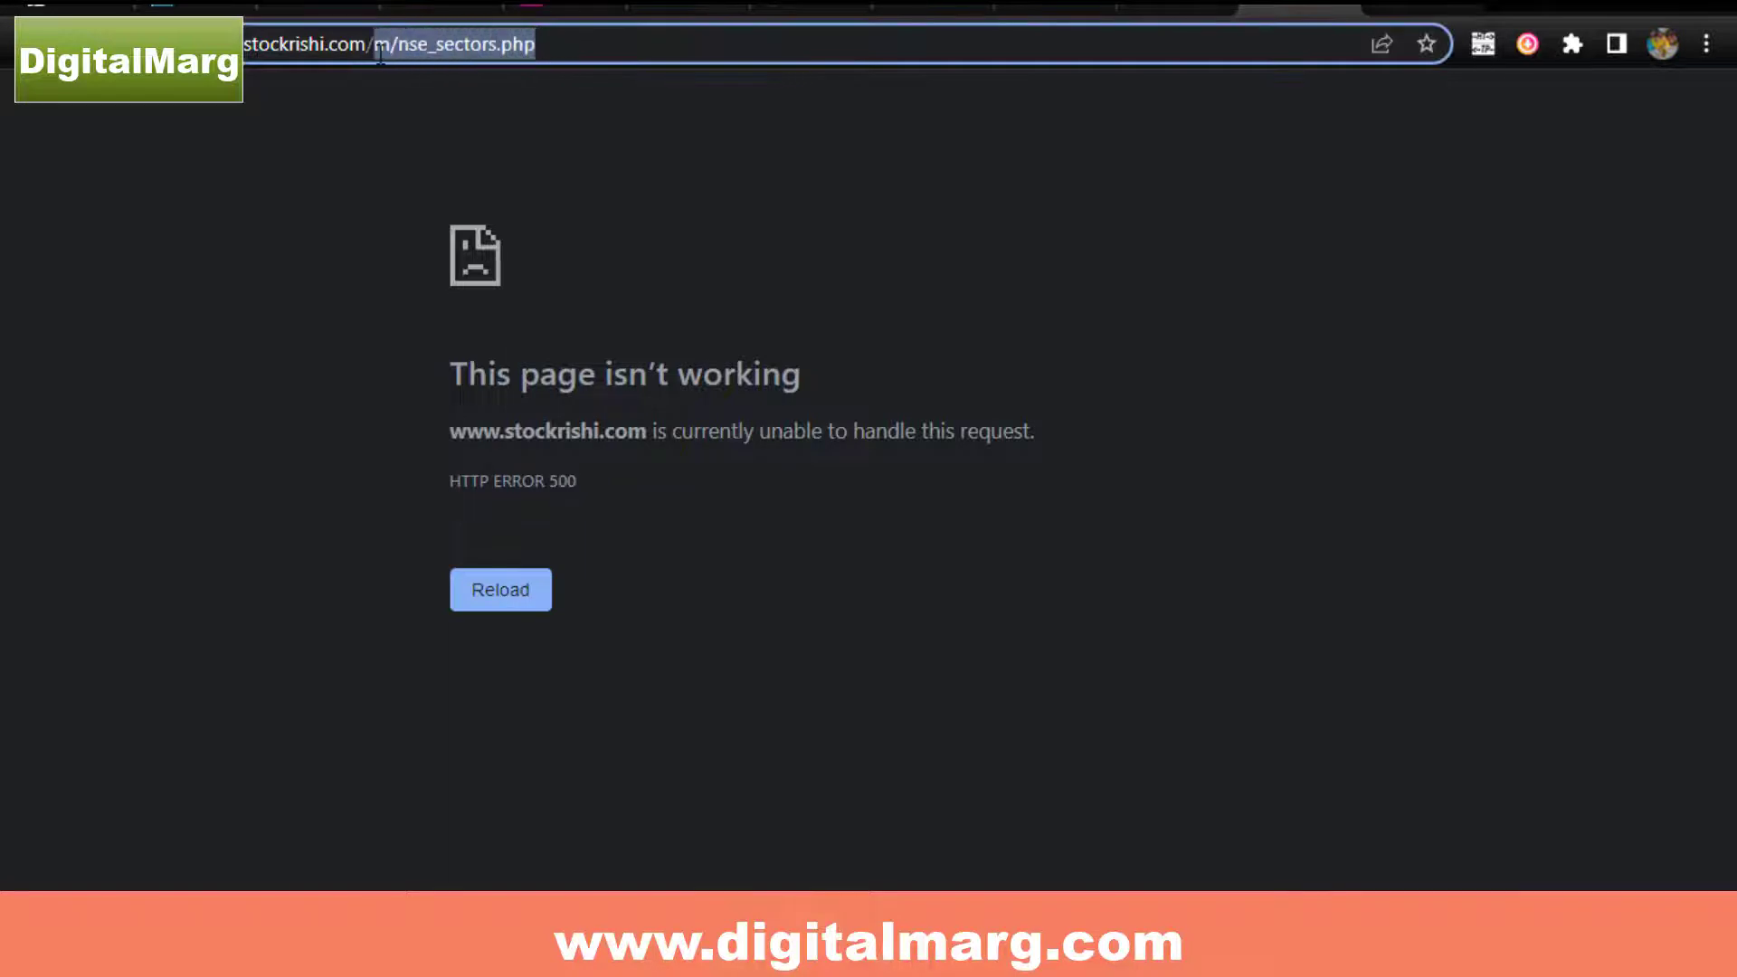
click(745, 230)
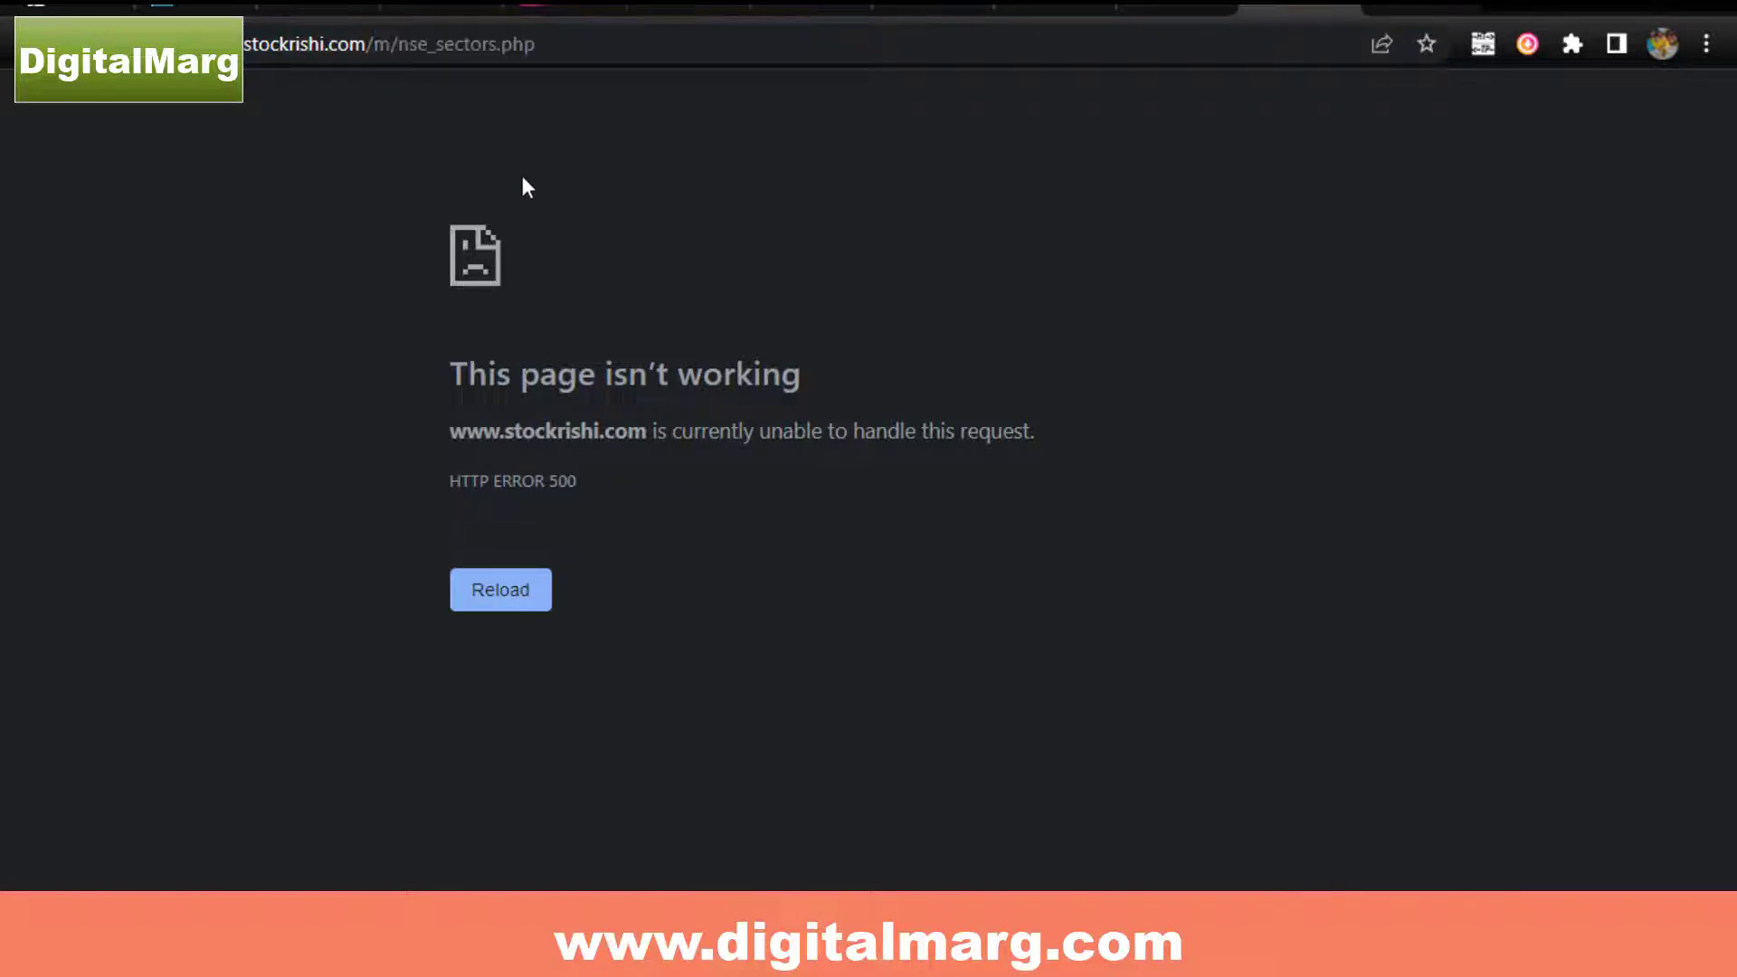
click(1346, 9)
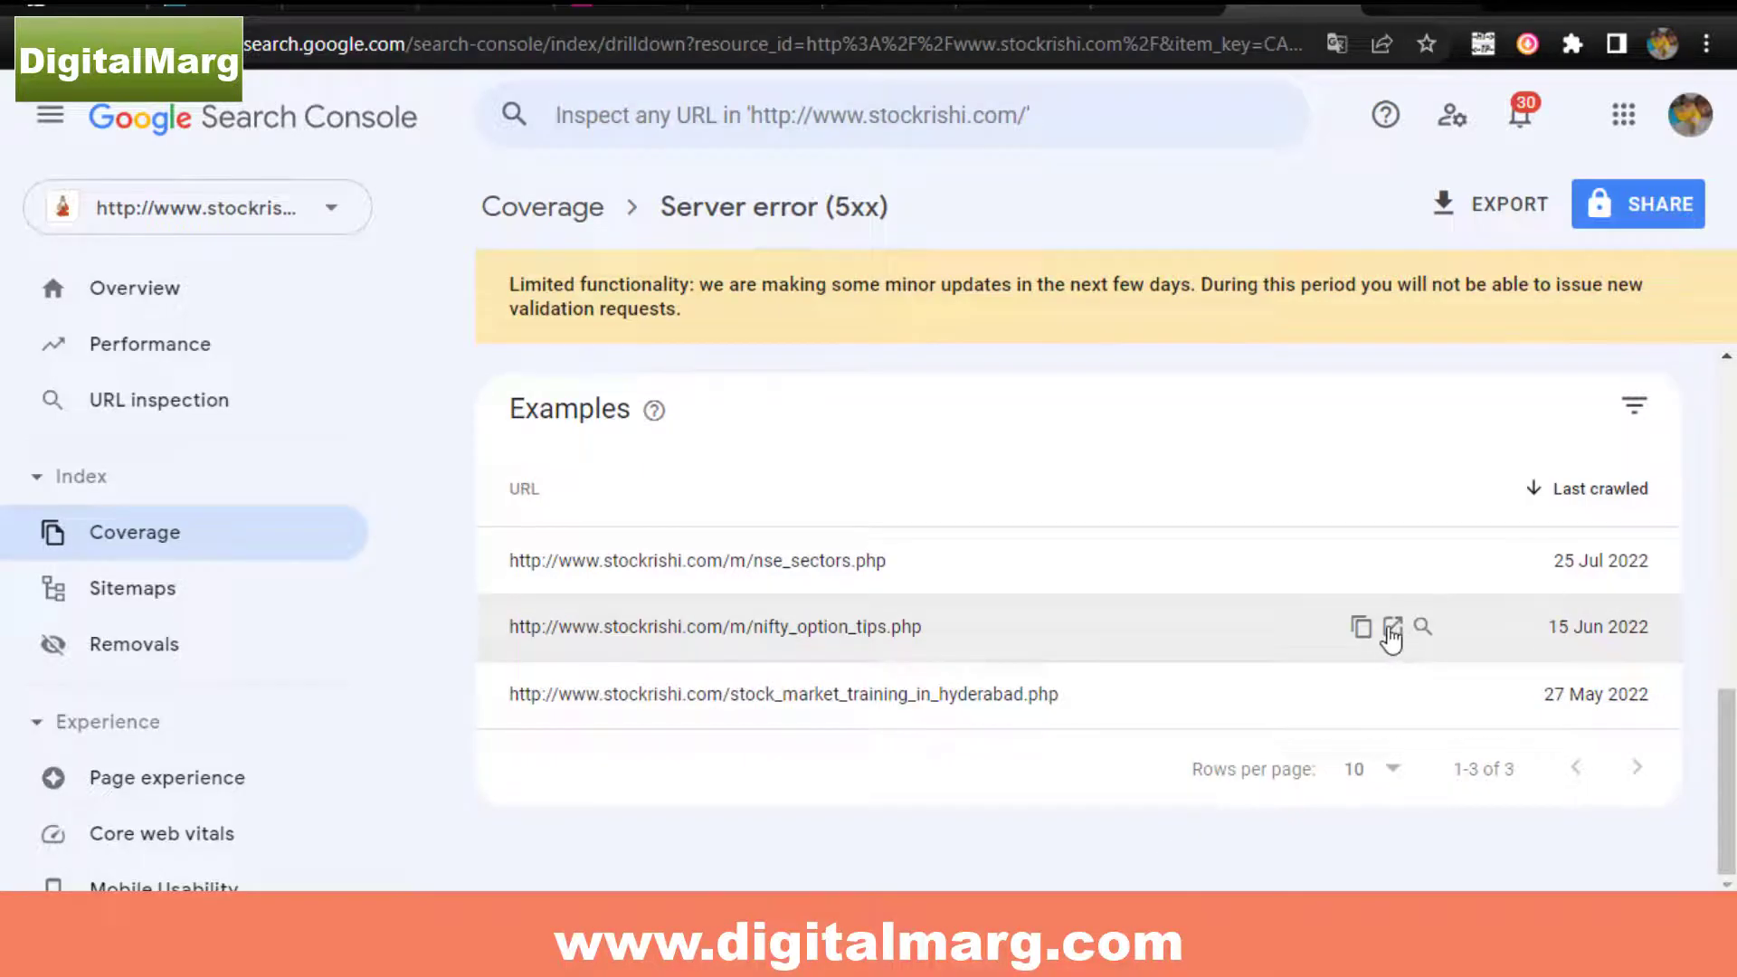
click(1391, 628)
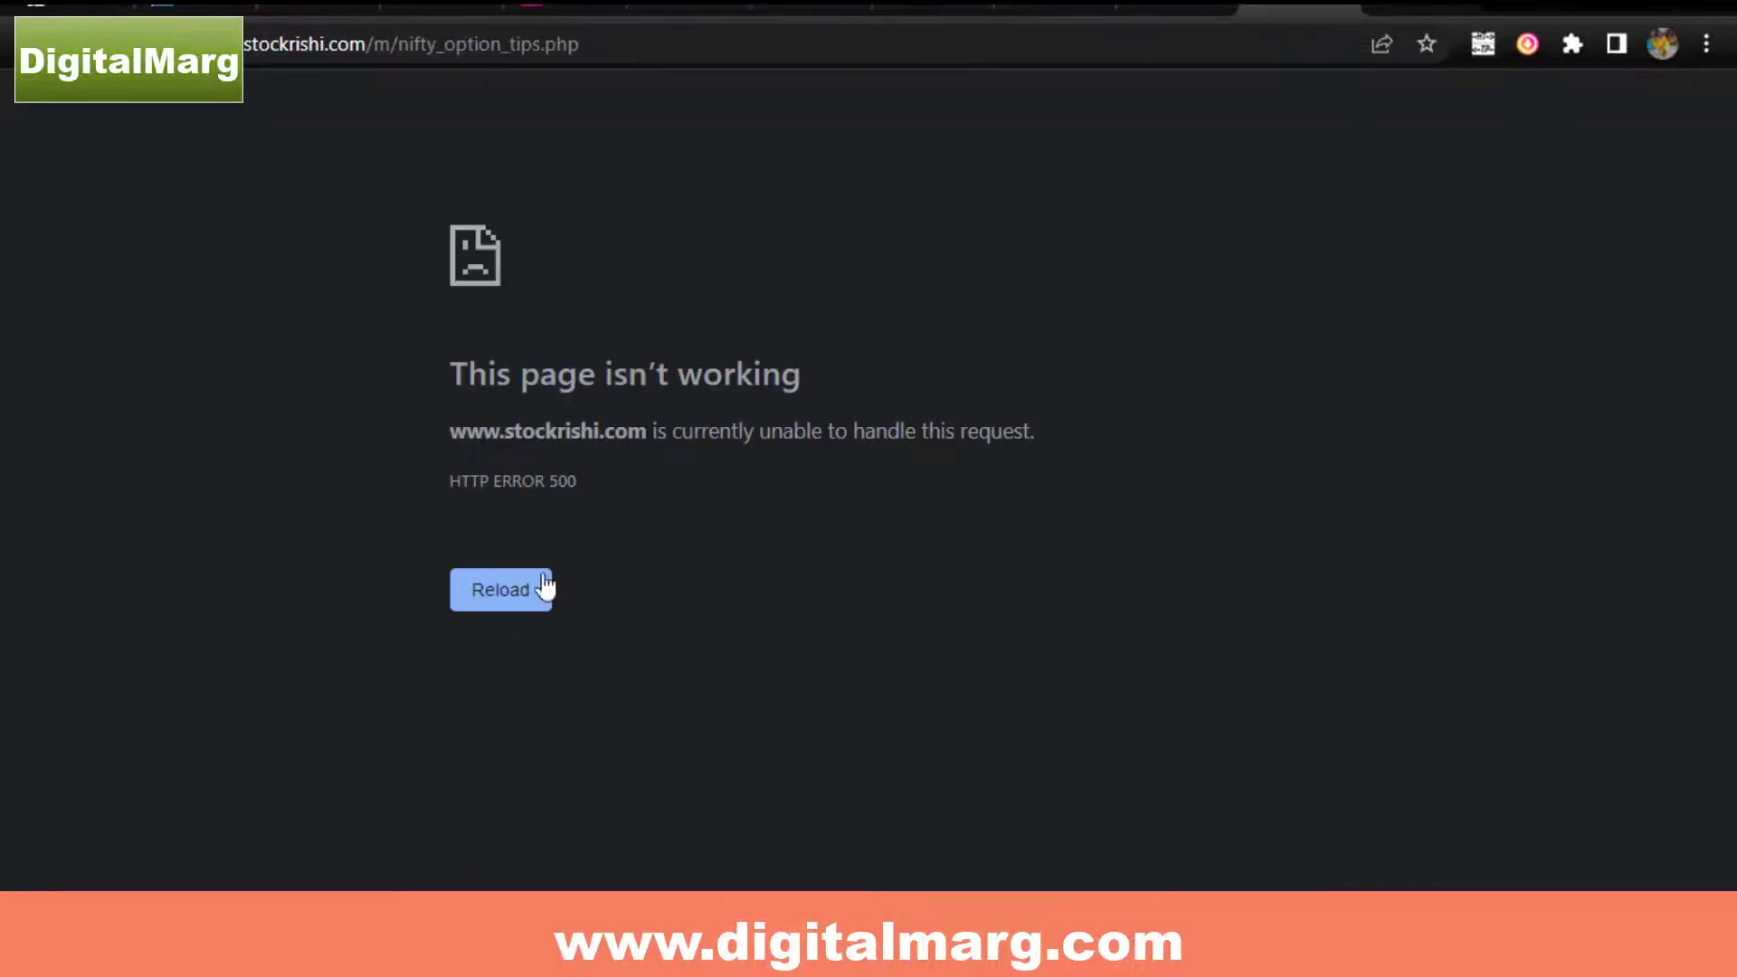
click(1328, 10)
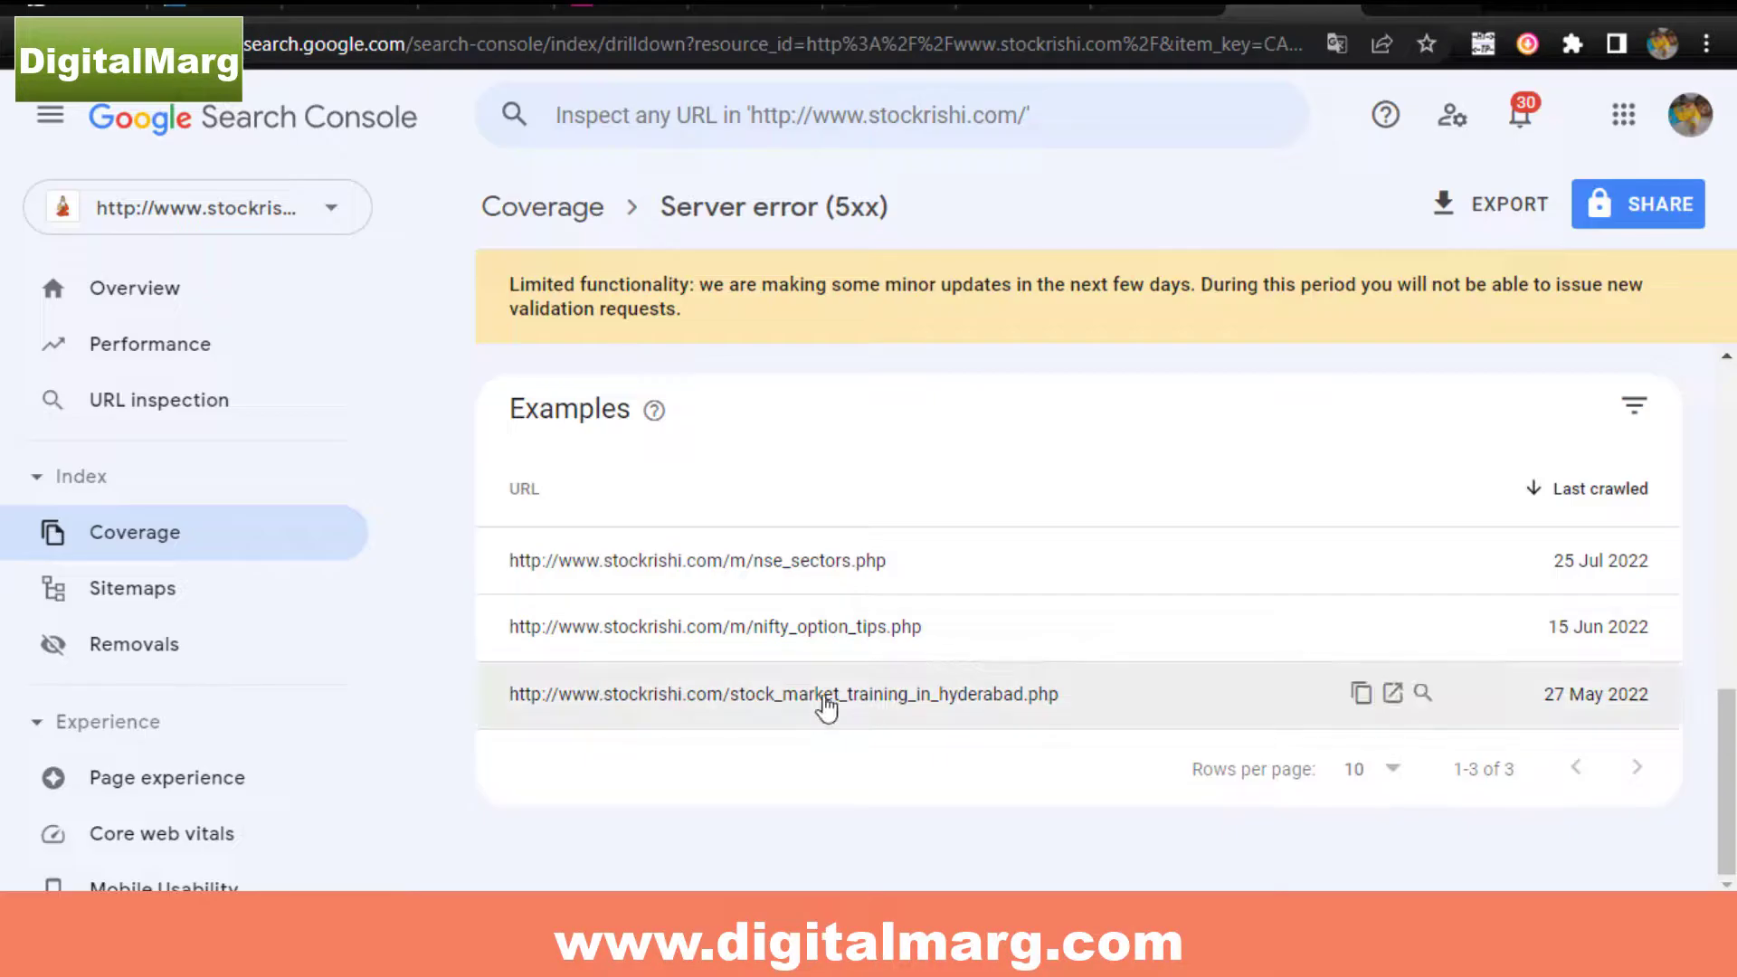
Open the live stock_market_training_in_hyderabad.php page, review its content, and return to the Server error (5xx) examples.
click(1394, 694)
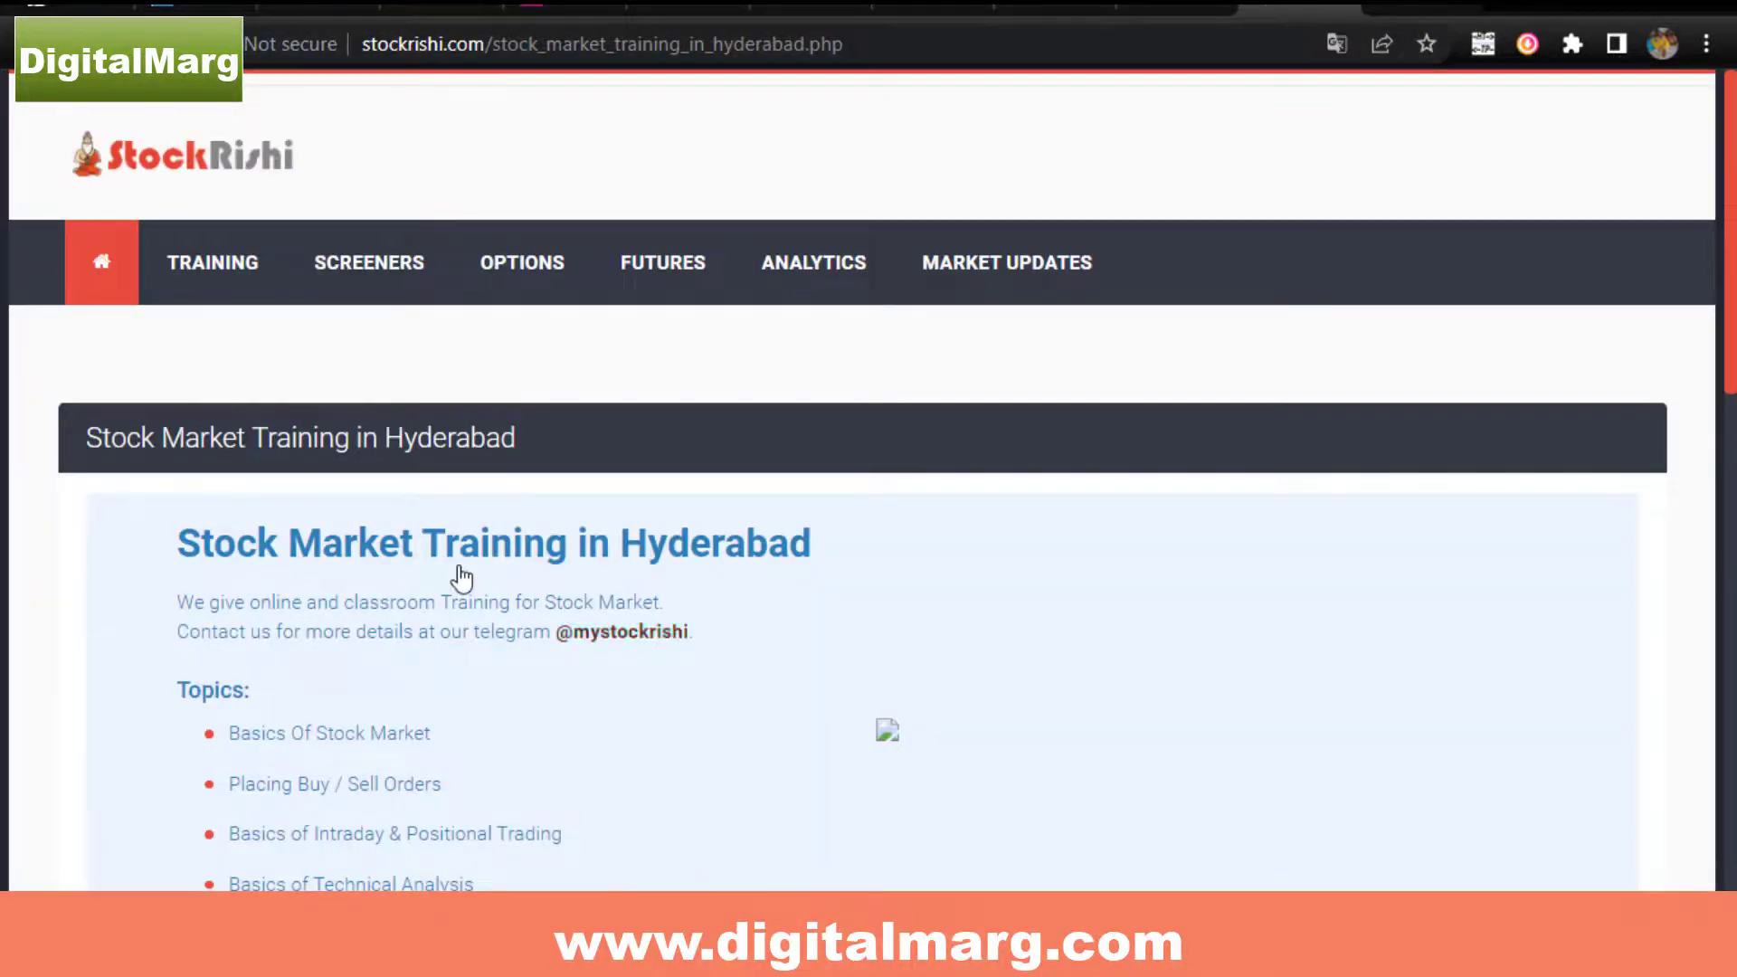
scroll(463, 570, down, 5)
scroll(460, 566, up, 5)
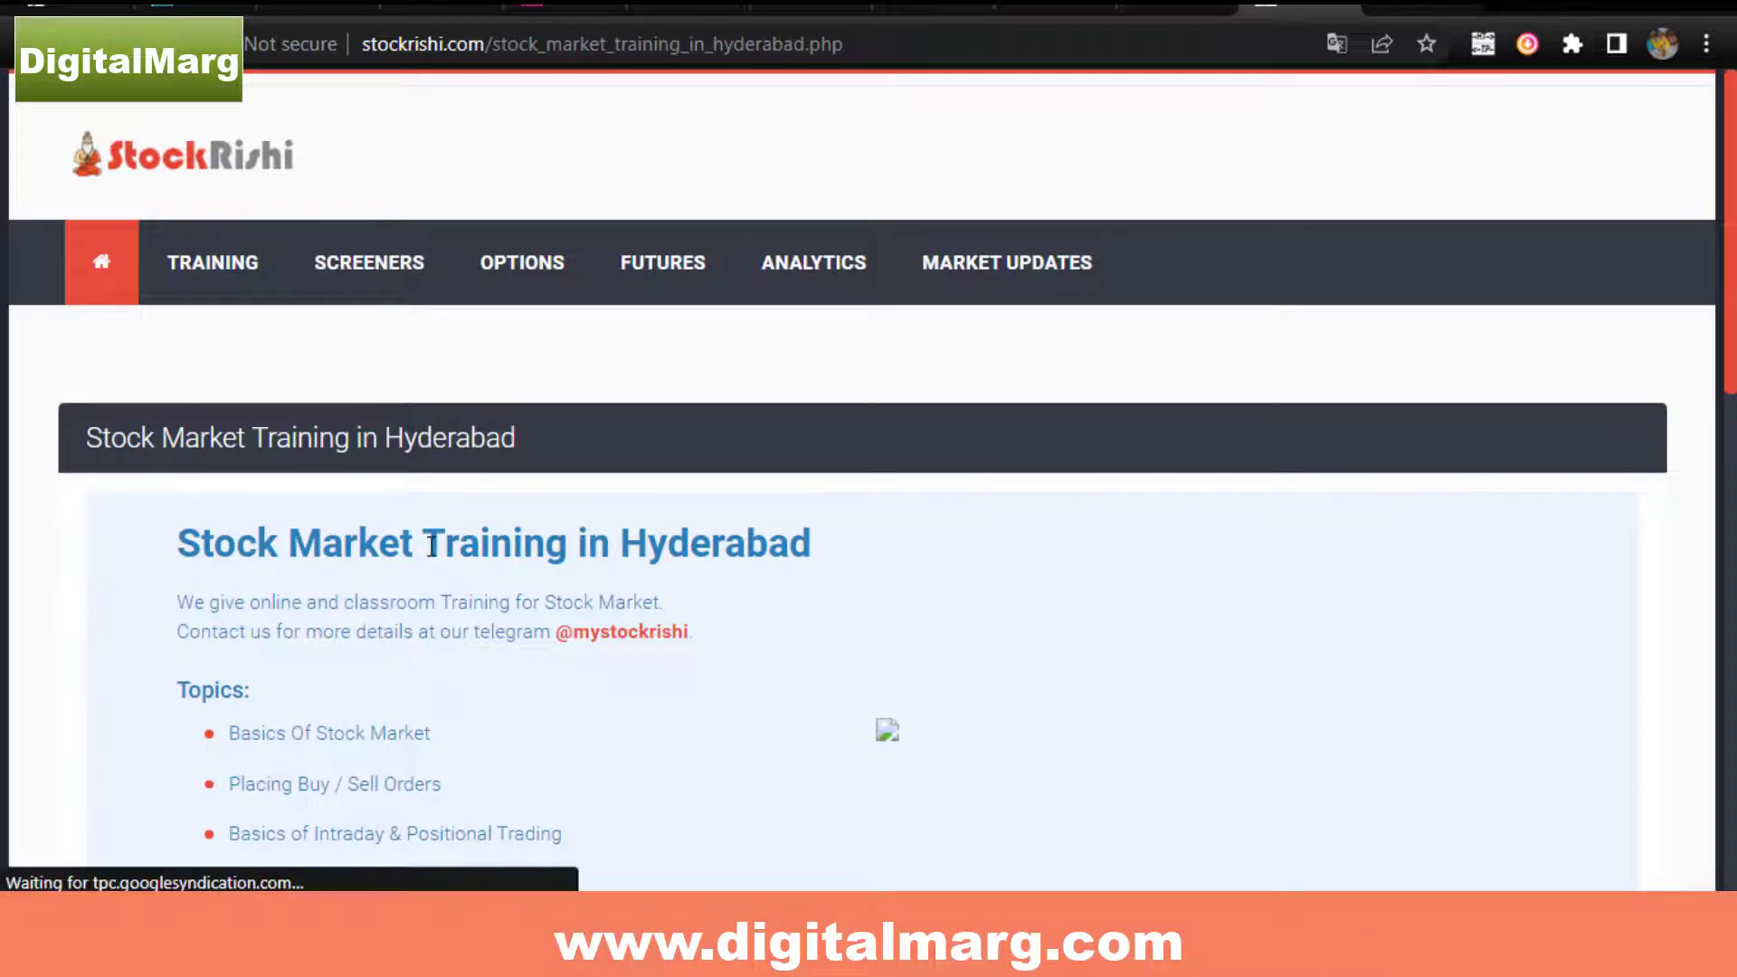
scroll(845, 579, down, 3)
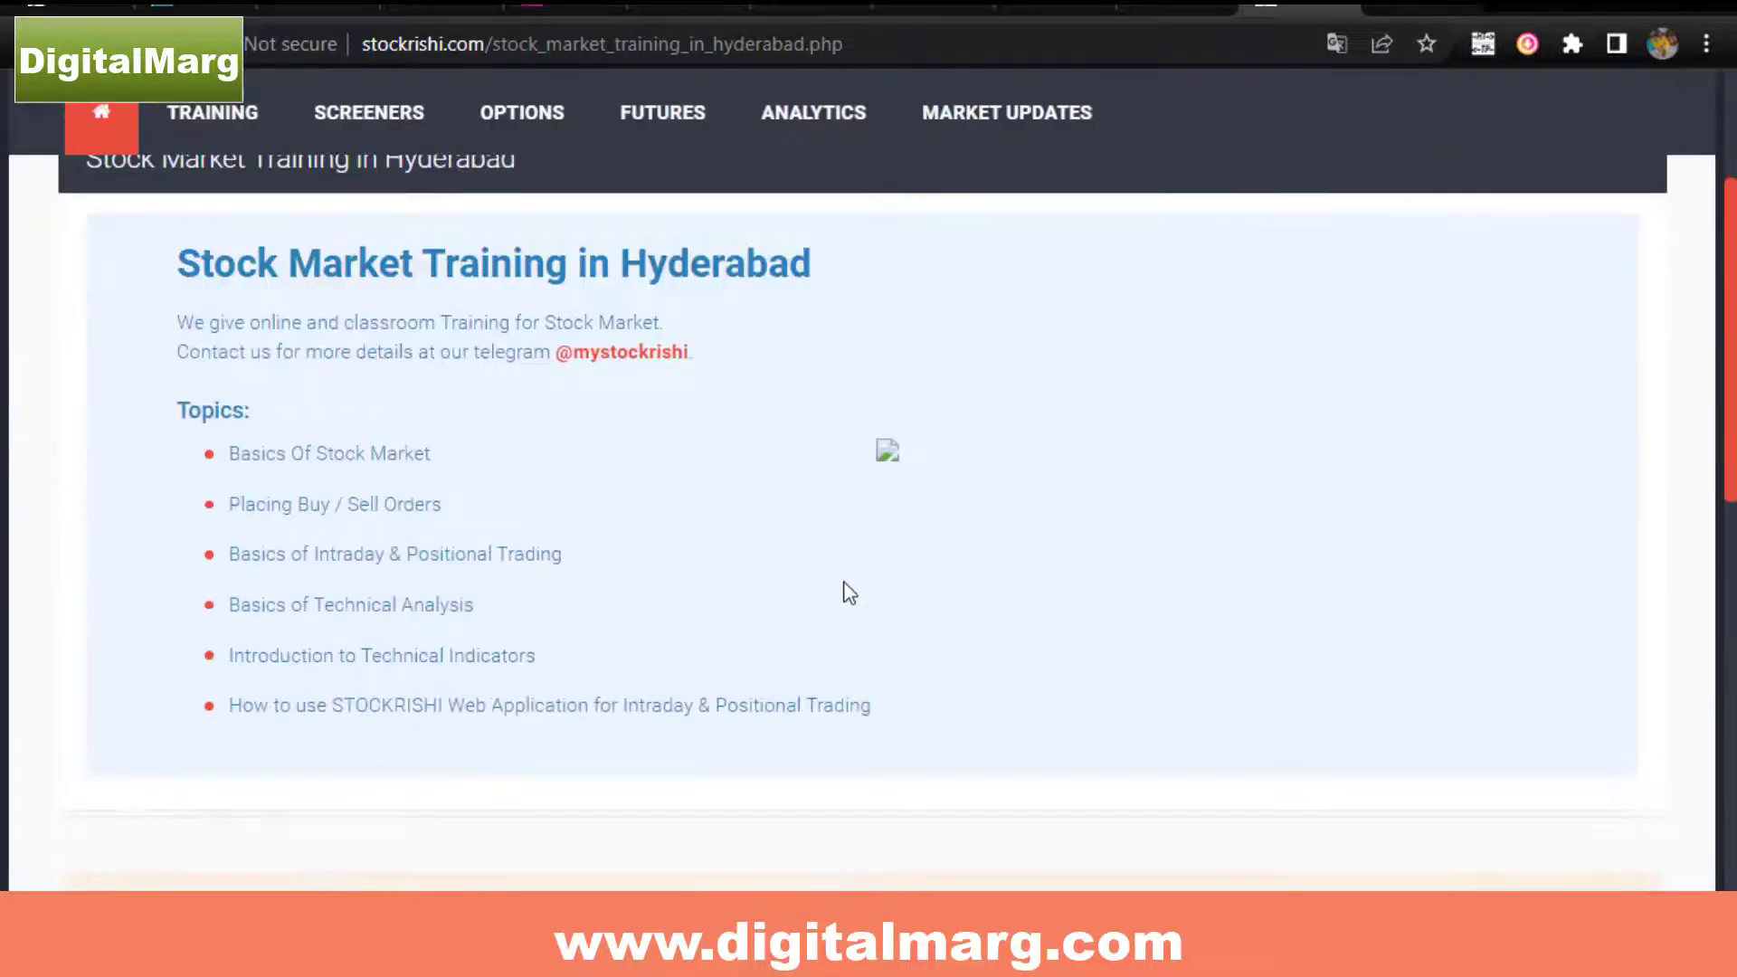
scroll(659, 606, down, 3)
scroll(654, 605, up, 5)
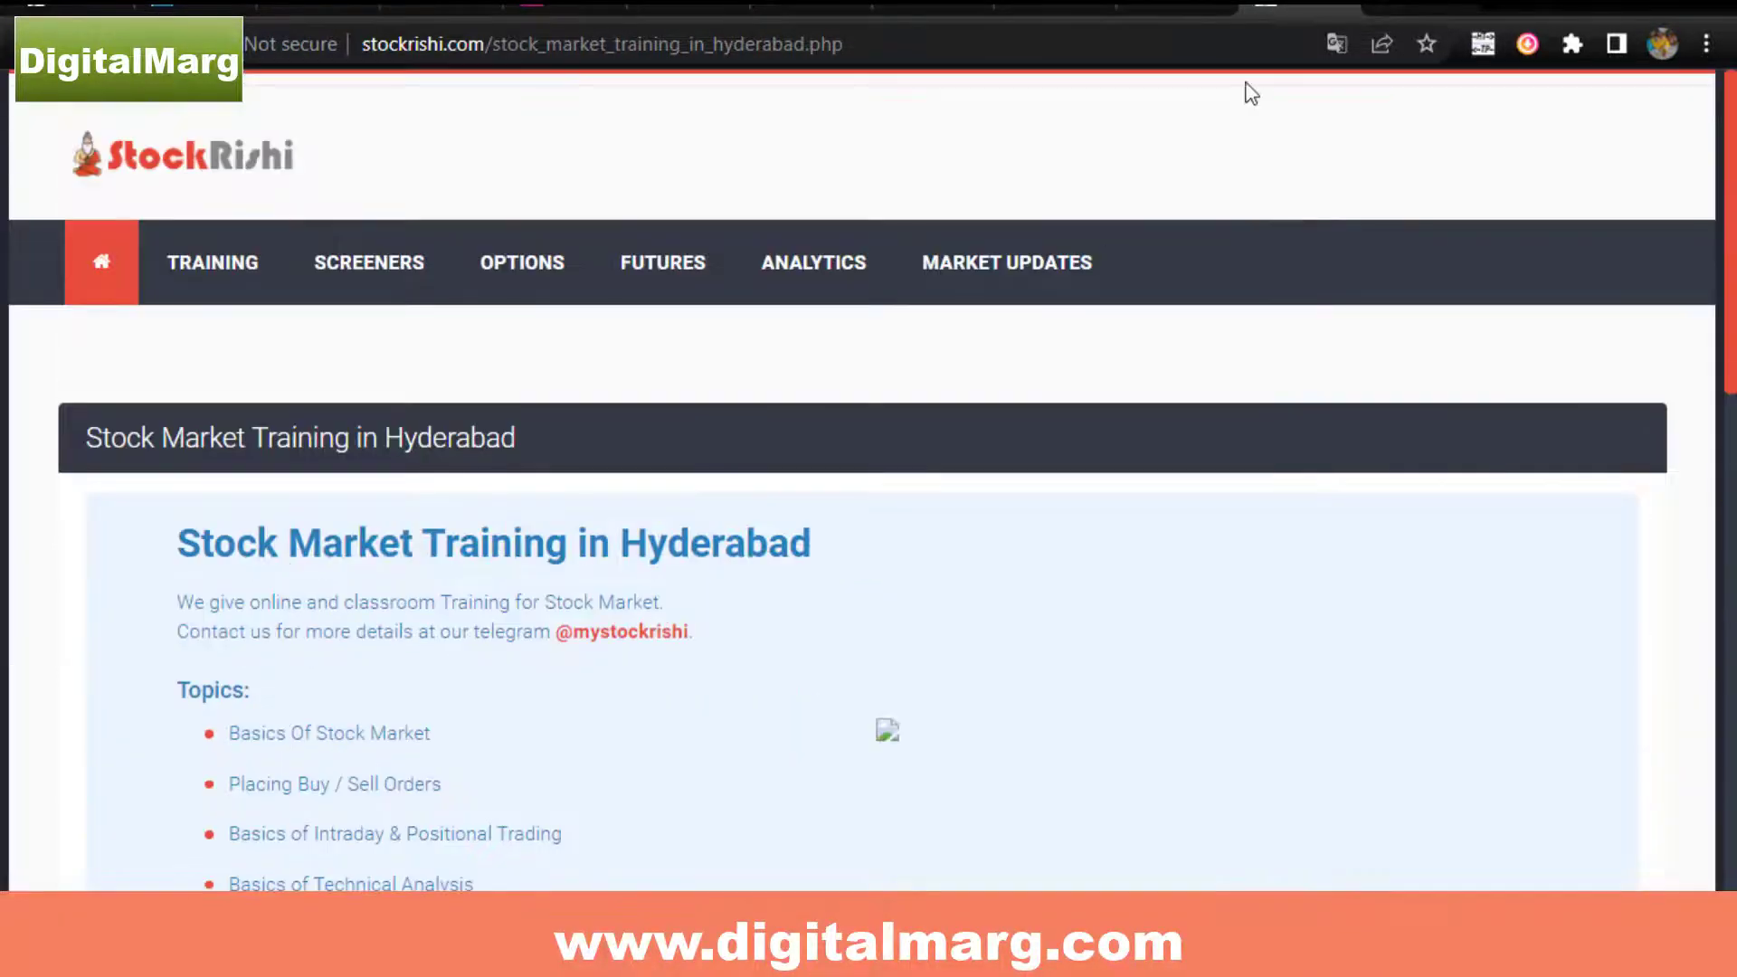
click(1185, 9)
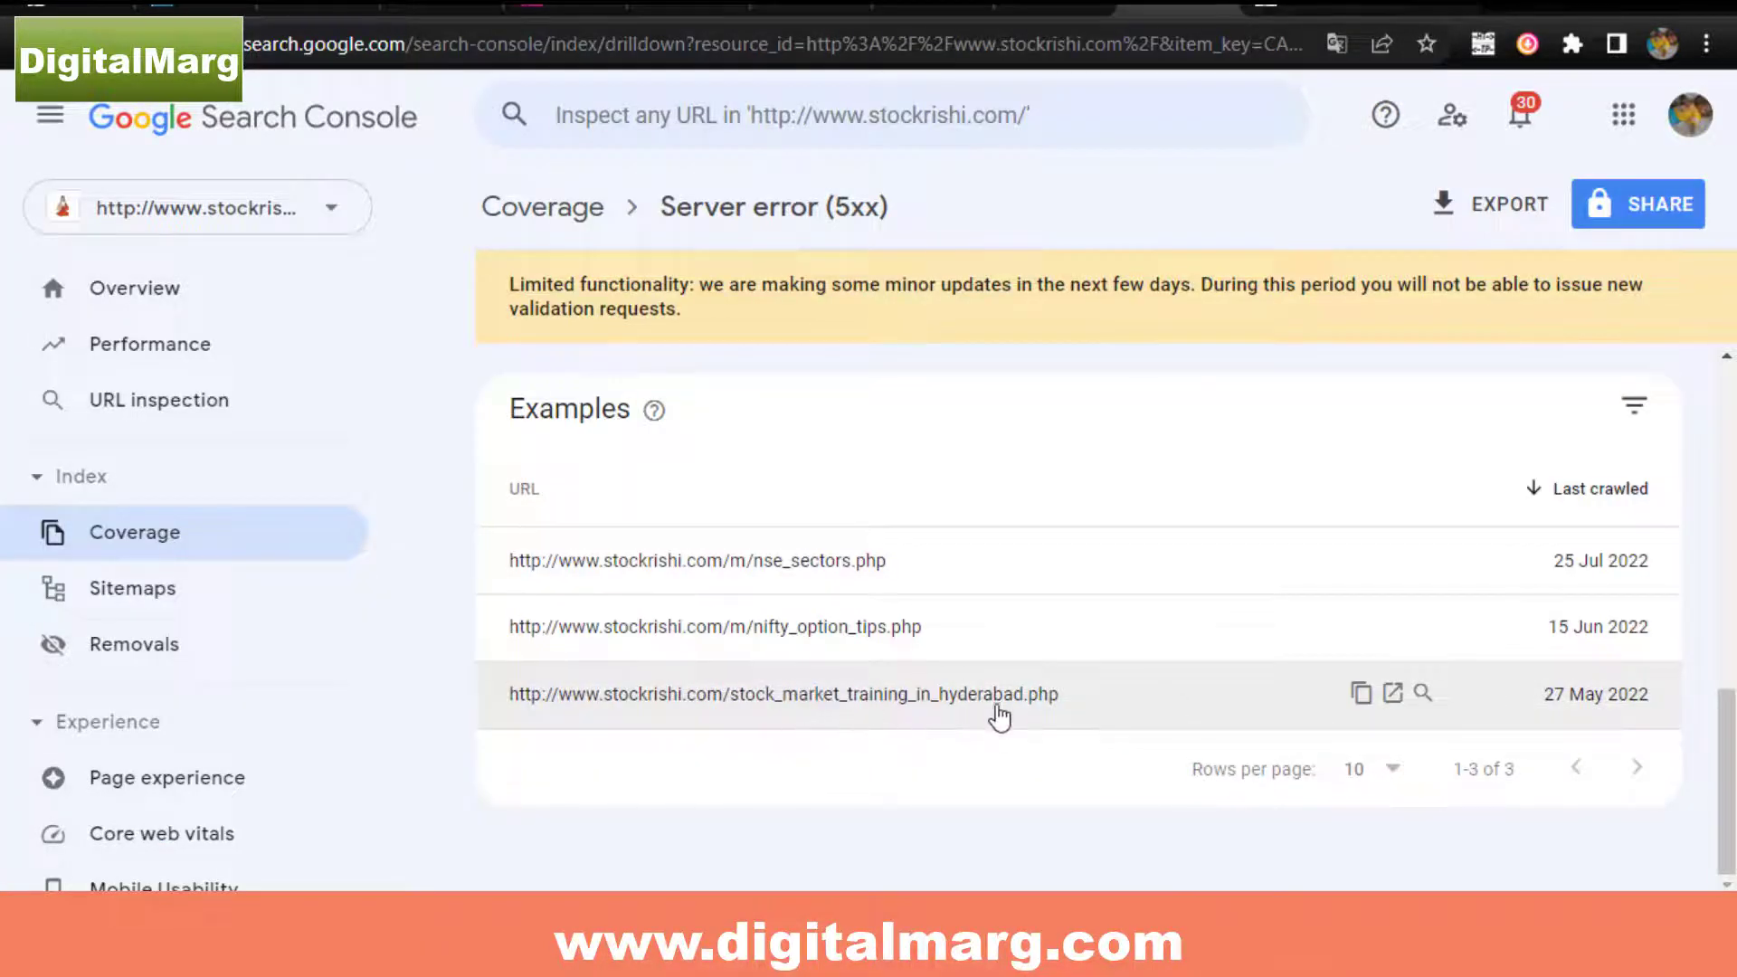
drag(1097, 709, 514, 722)
key(ctrl+c)
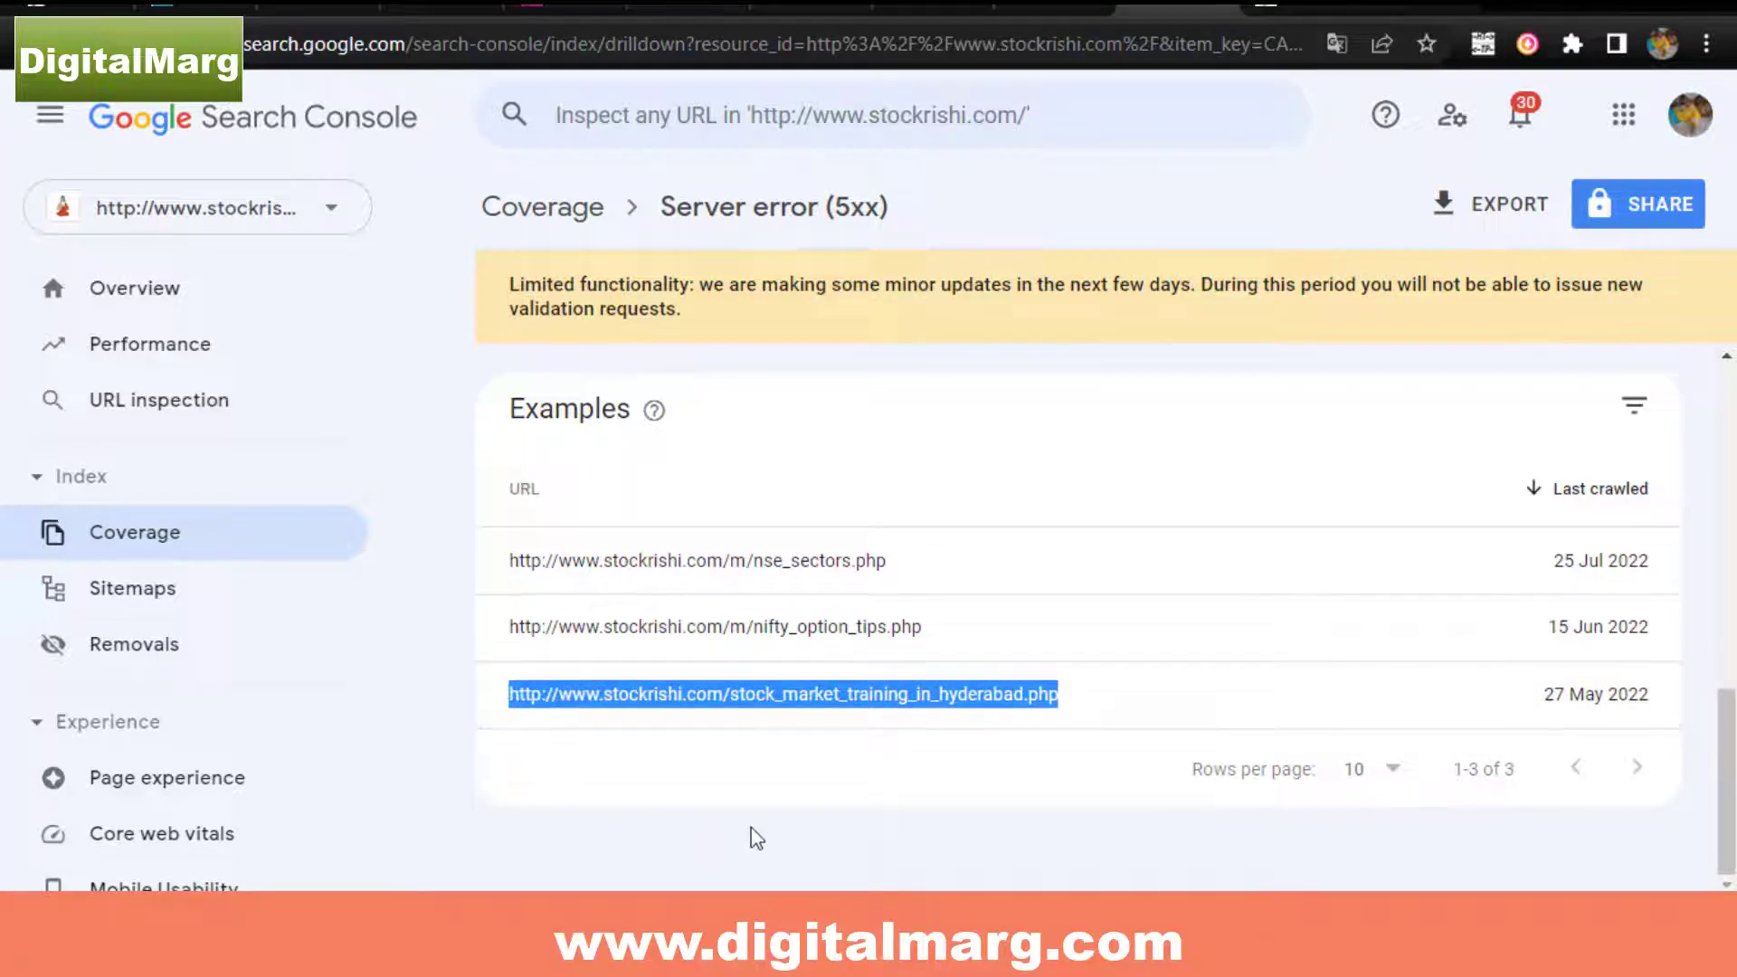
click(206, 403)
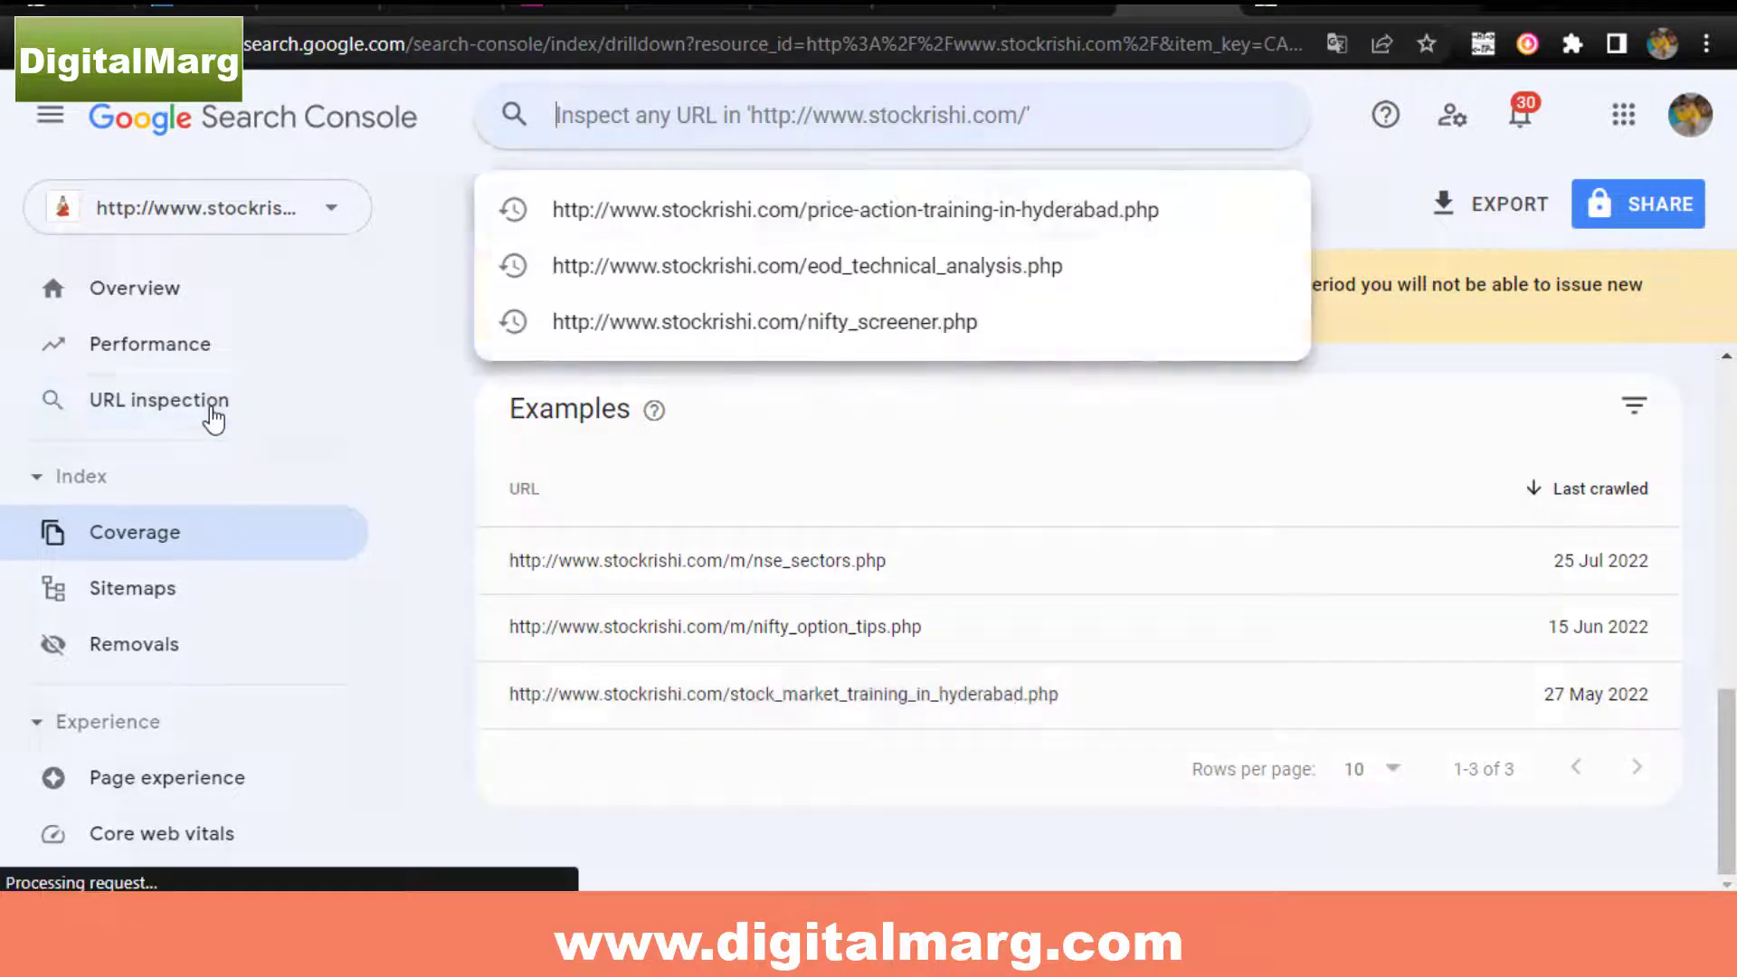
key(ctrl+v)
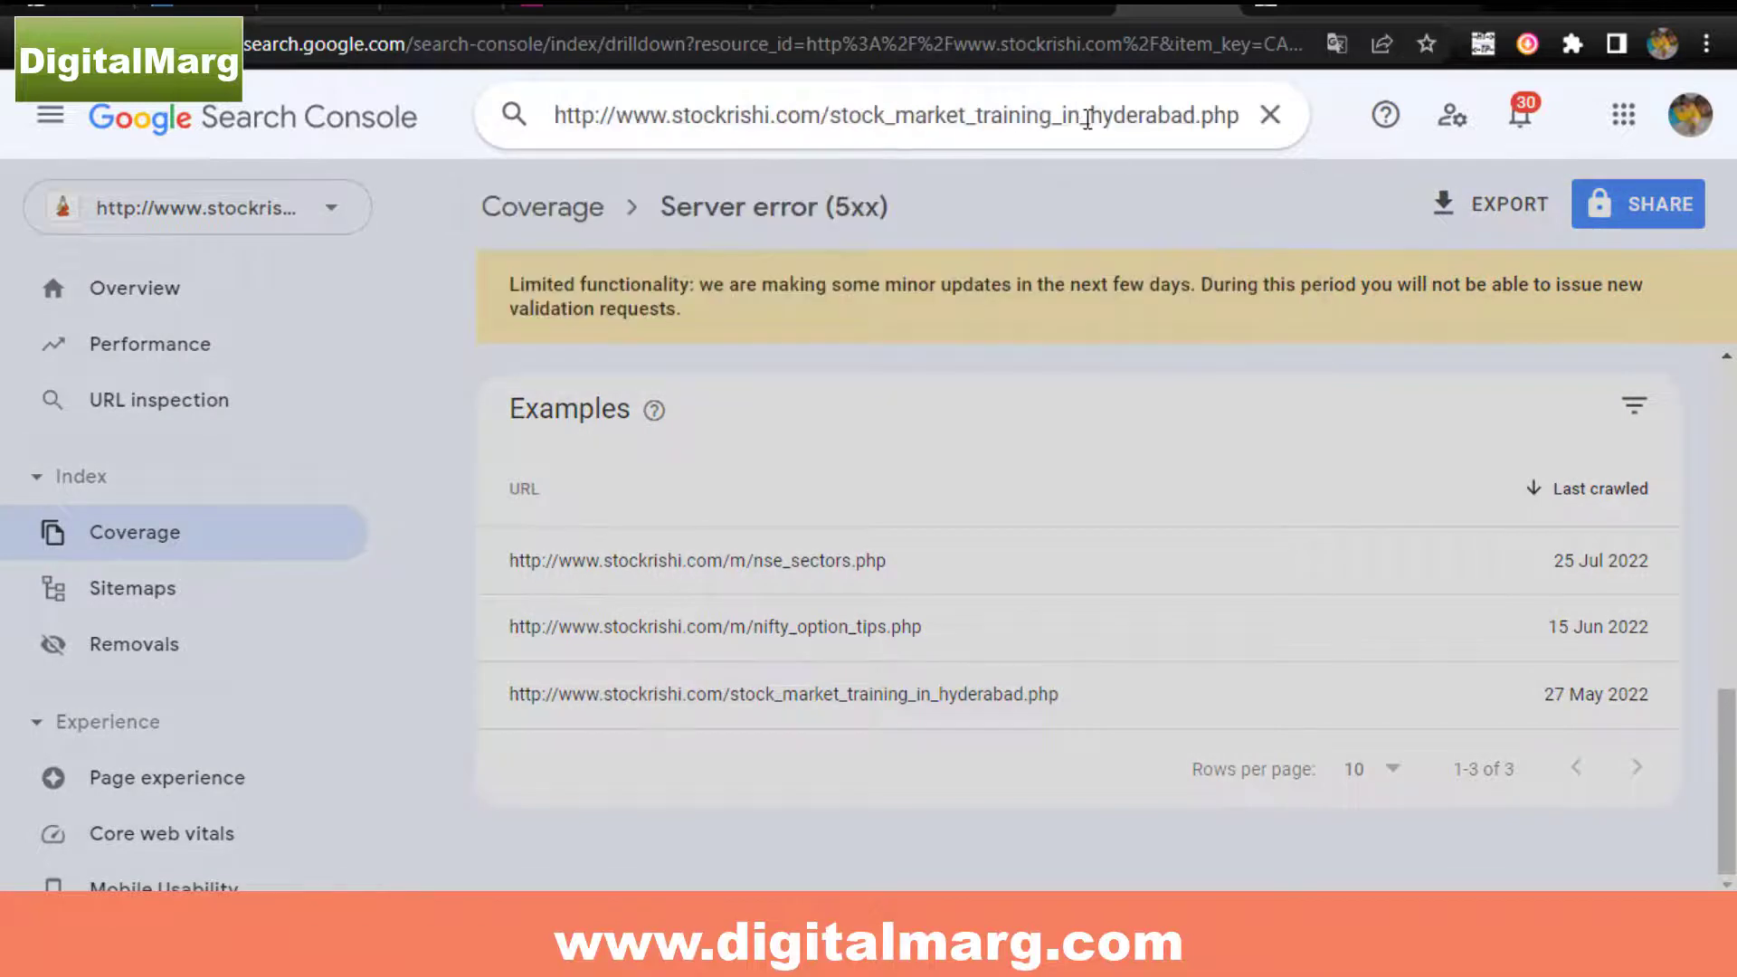
click(1015, 204)
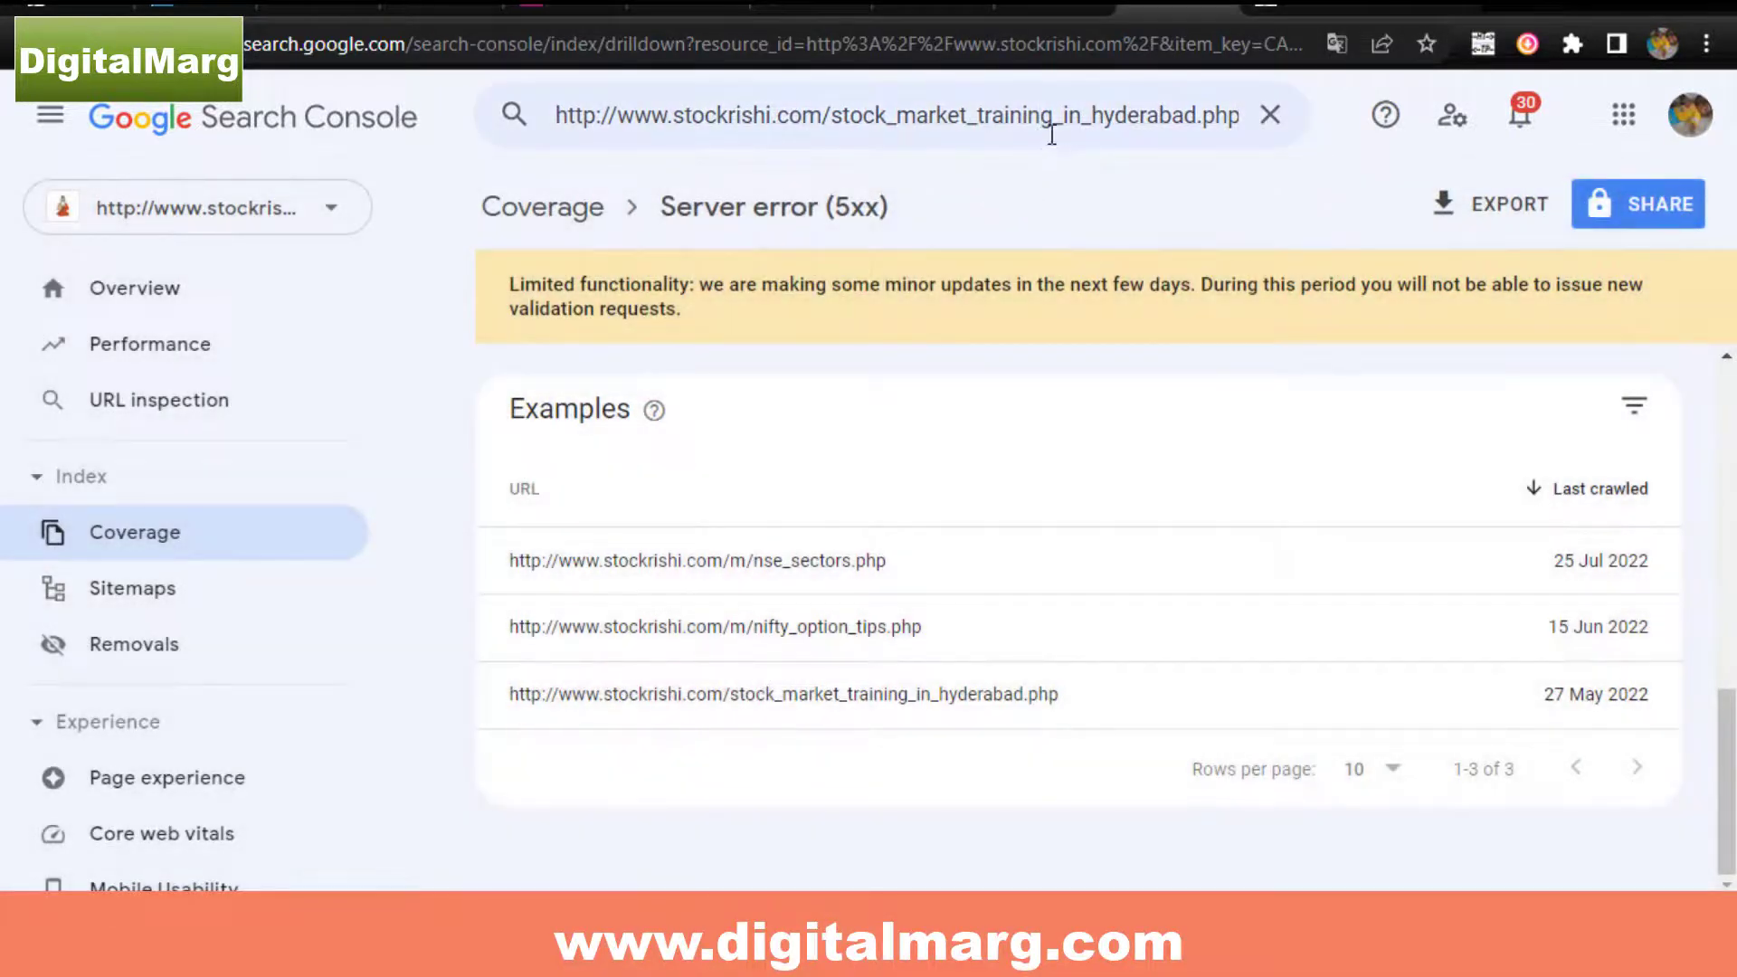
click(1052, 120)
key(Return)
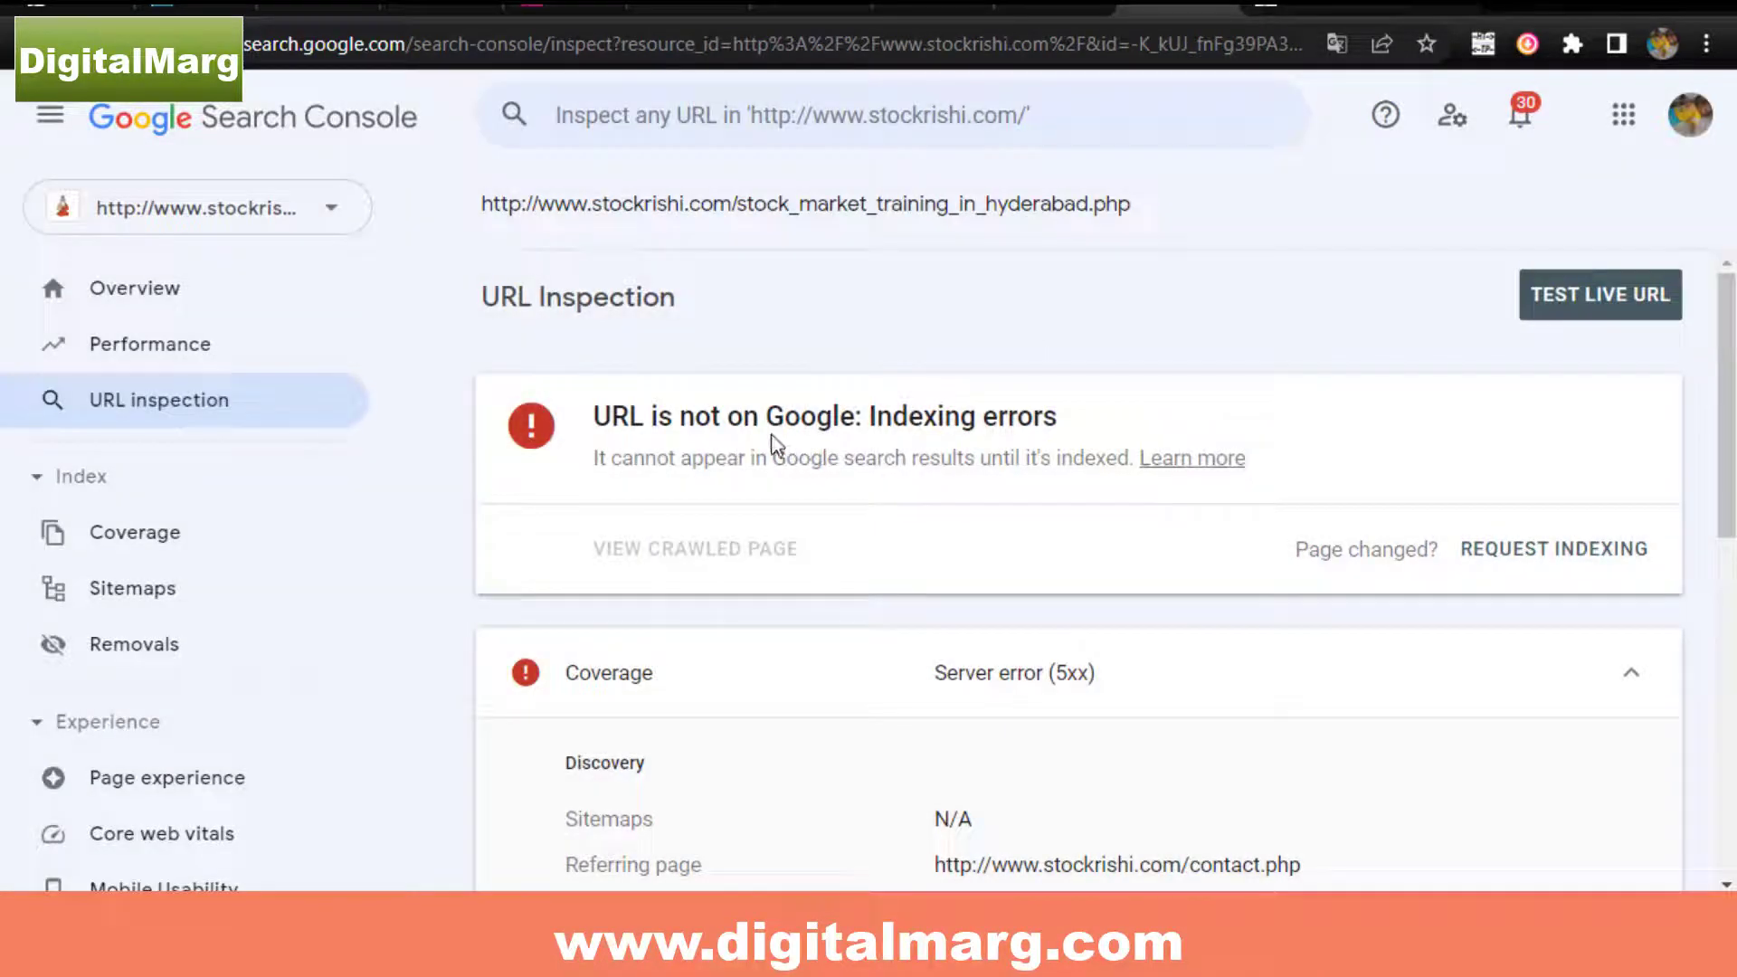
click(1574, 548)
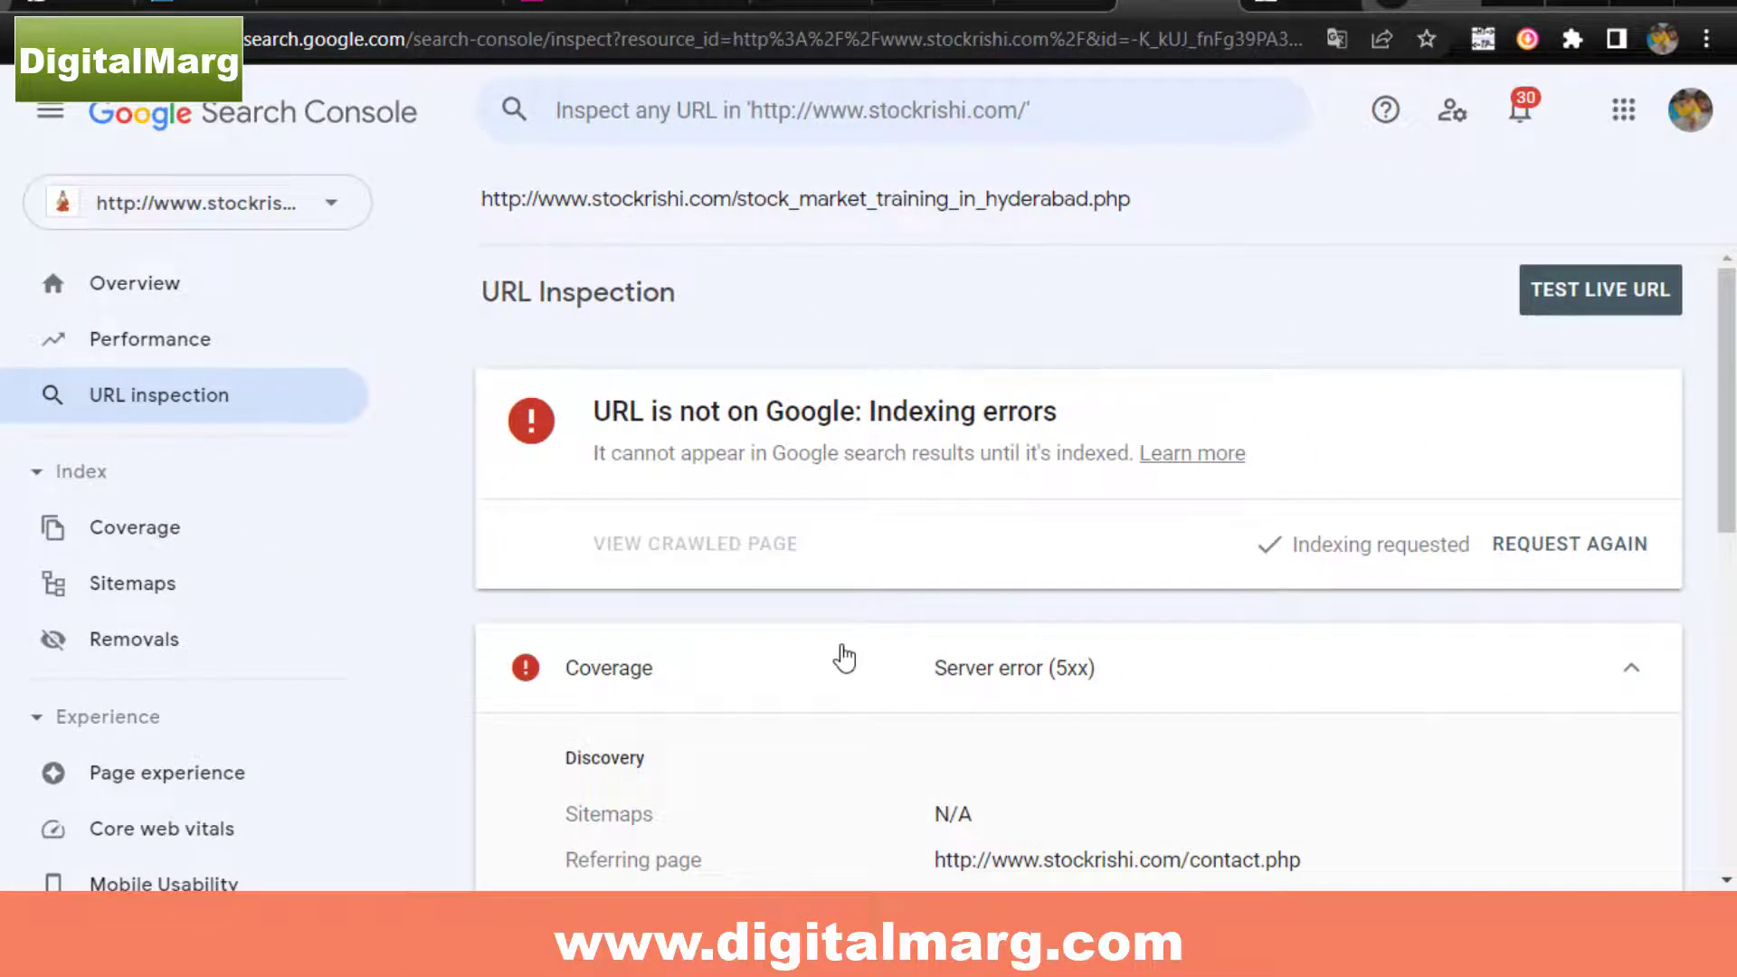
Review the inspected URL's Coverage details, paying attention to its referring page and crawl information.
scroll(890, 524, down, 3)
scroll(821, 624, up, 3)
scroll(927, 667, down, 3)
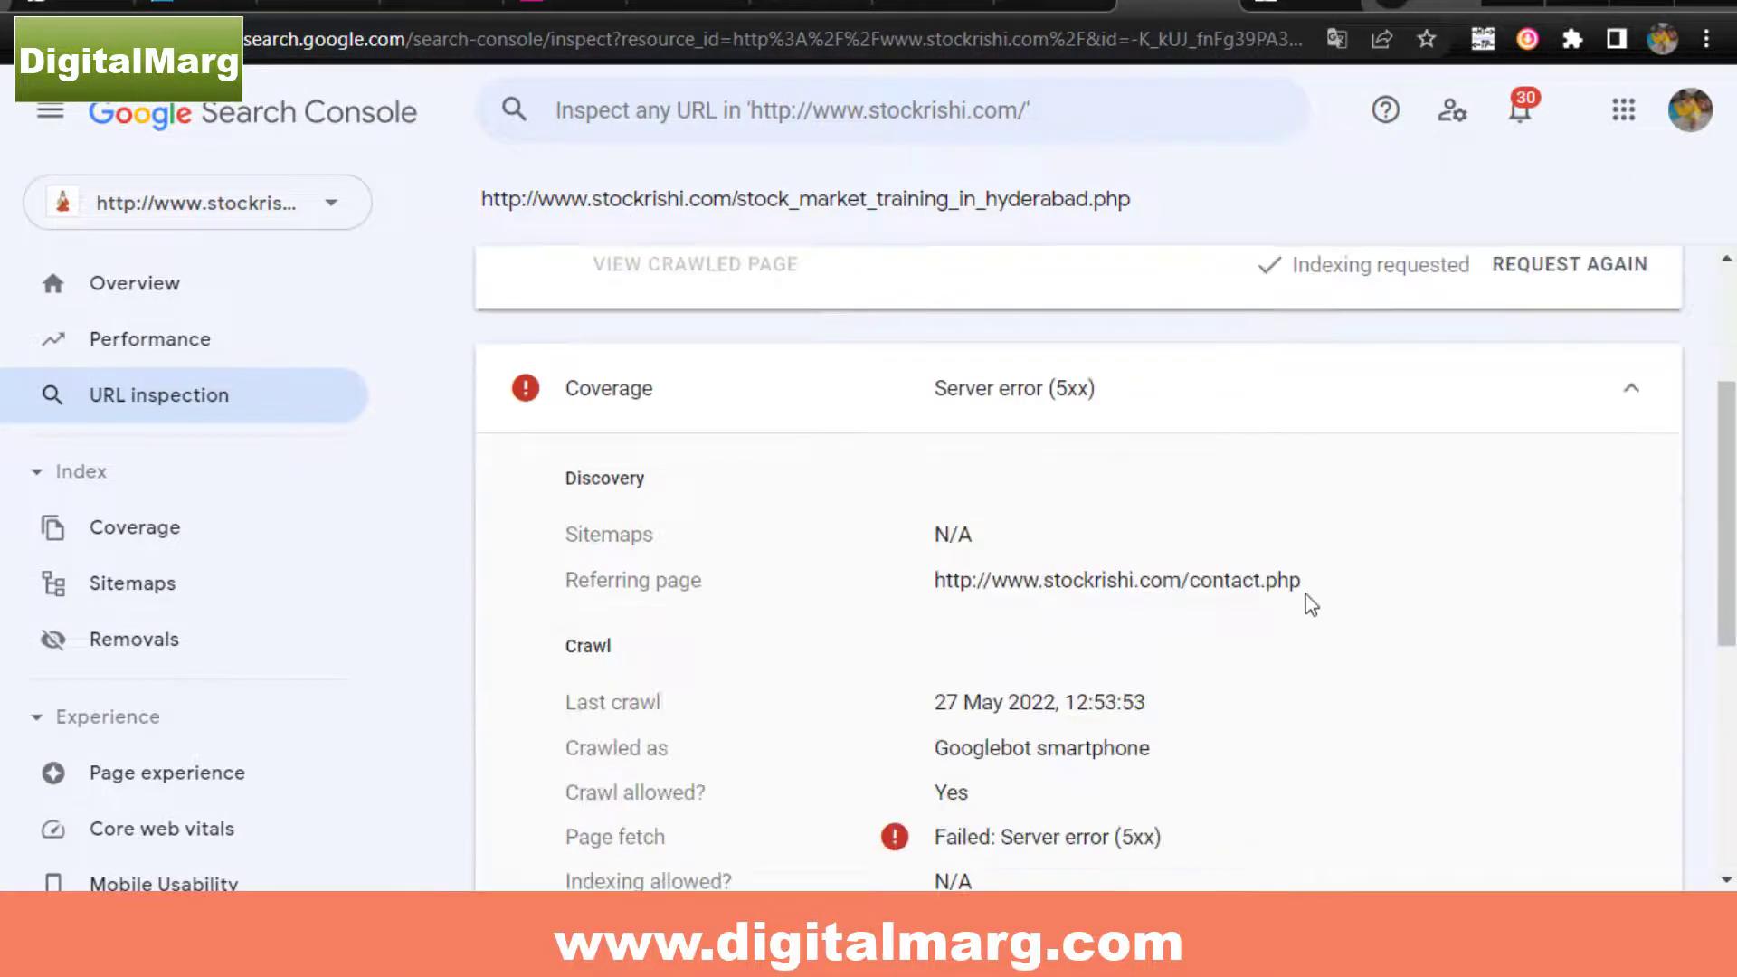
drag(1310, 590, 861, 583)
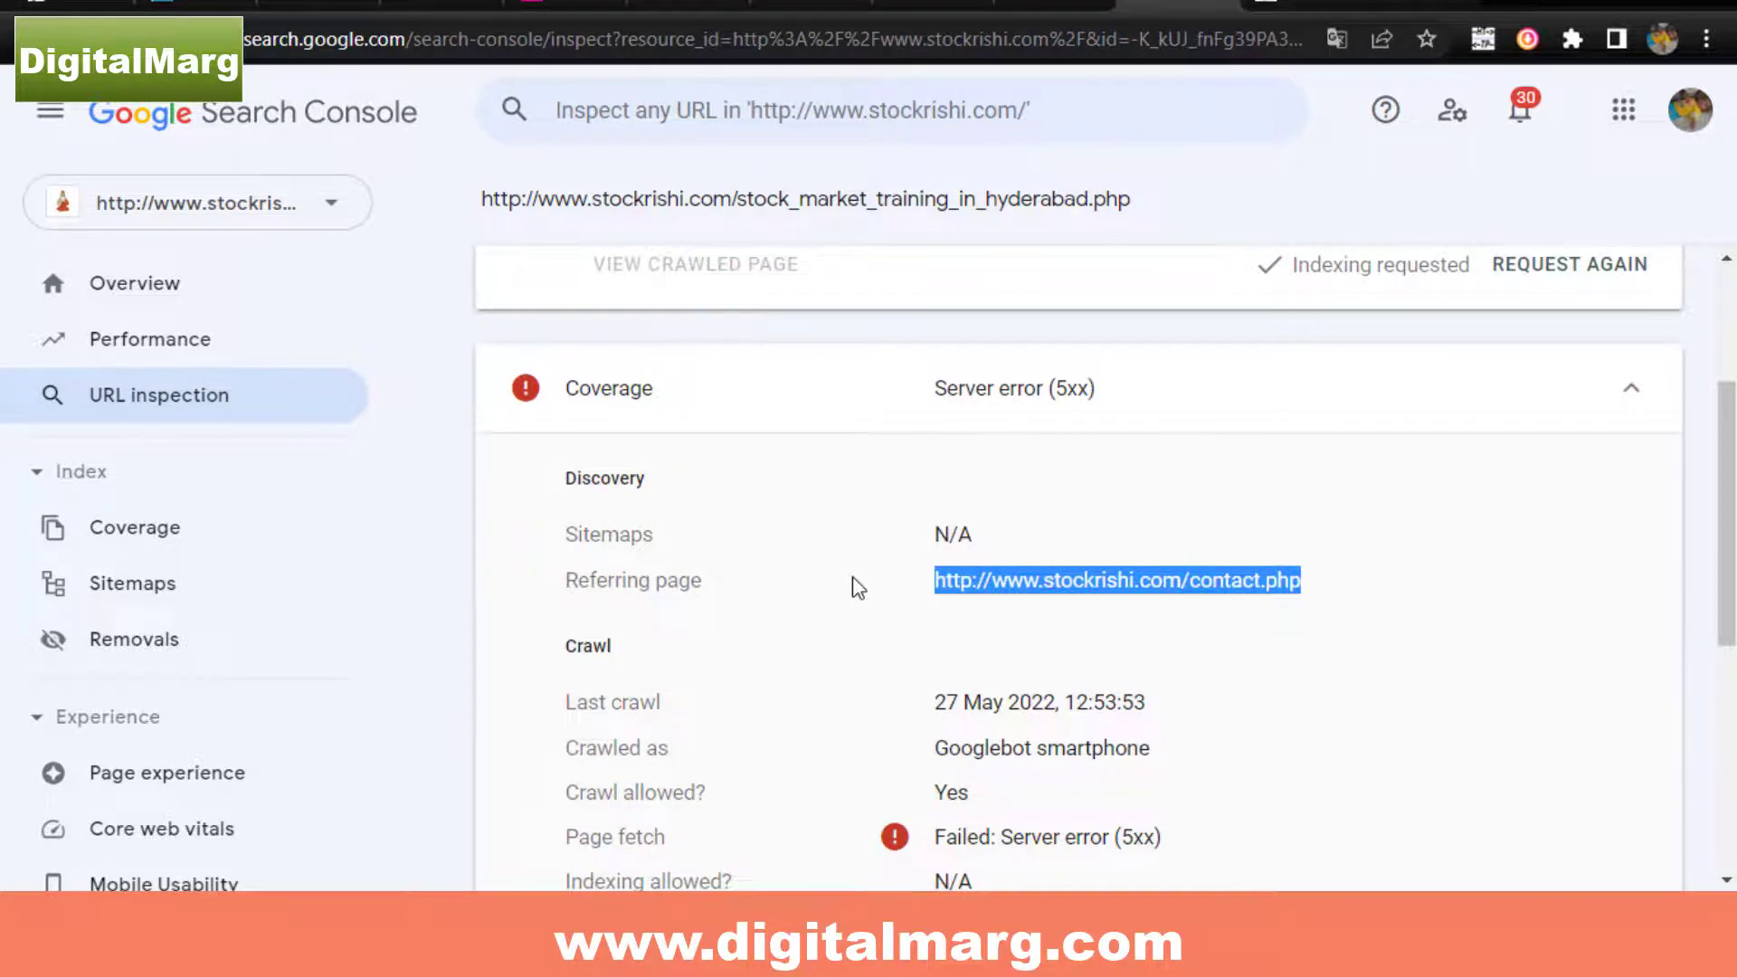
click(938, 627)
scroll(938, 628, down, 3)
scroll(938, 628, up, 6)
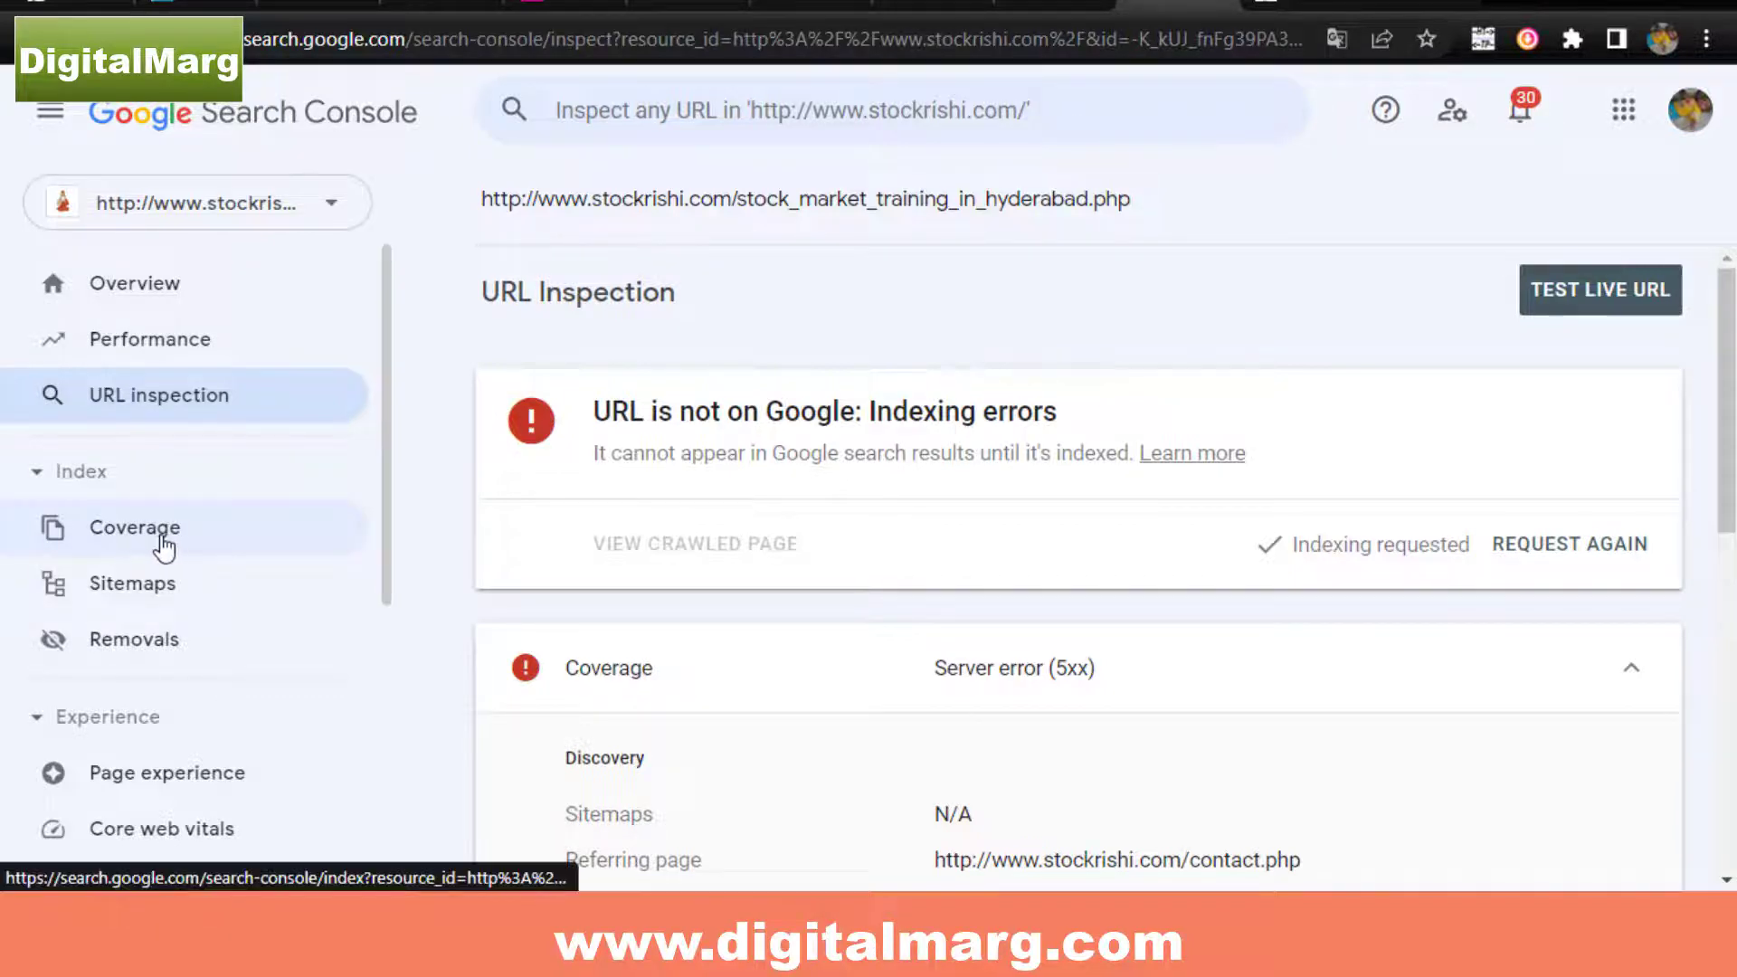
Return to the Coverage report overview, examine its heading, and open the Sitemaps report.
click(164, 546)
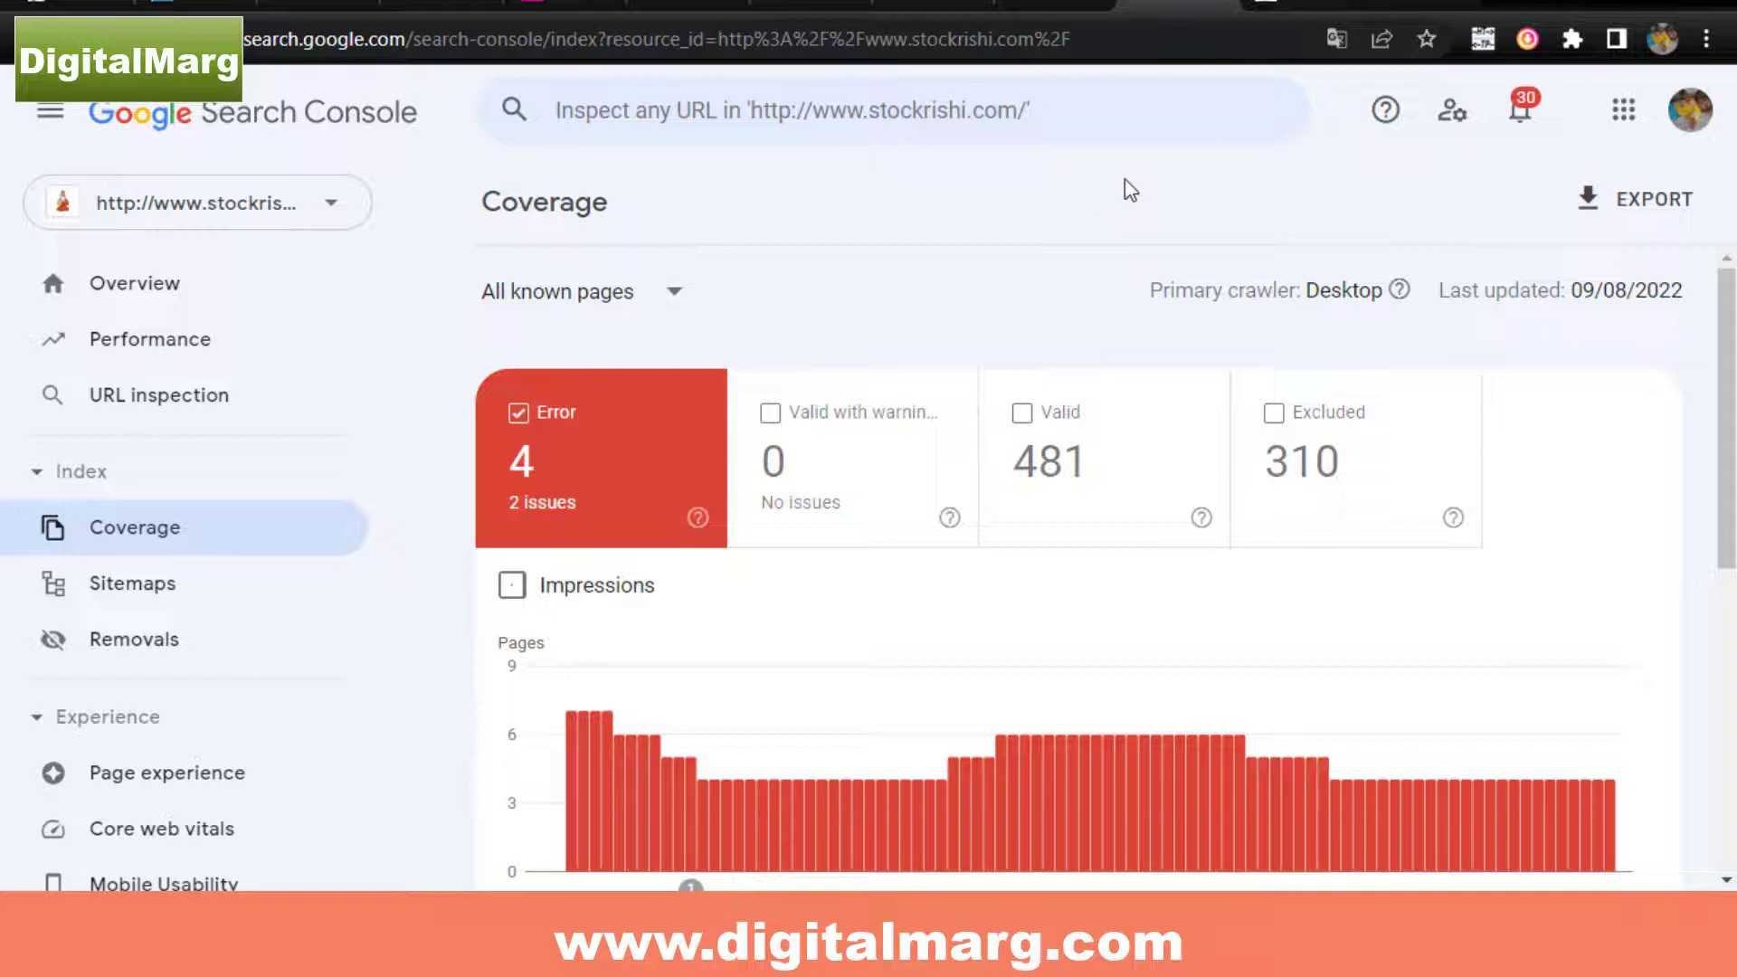
drag(469, 205, 663, 211)
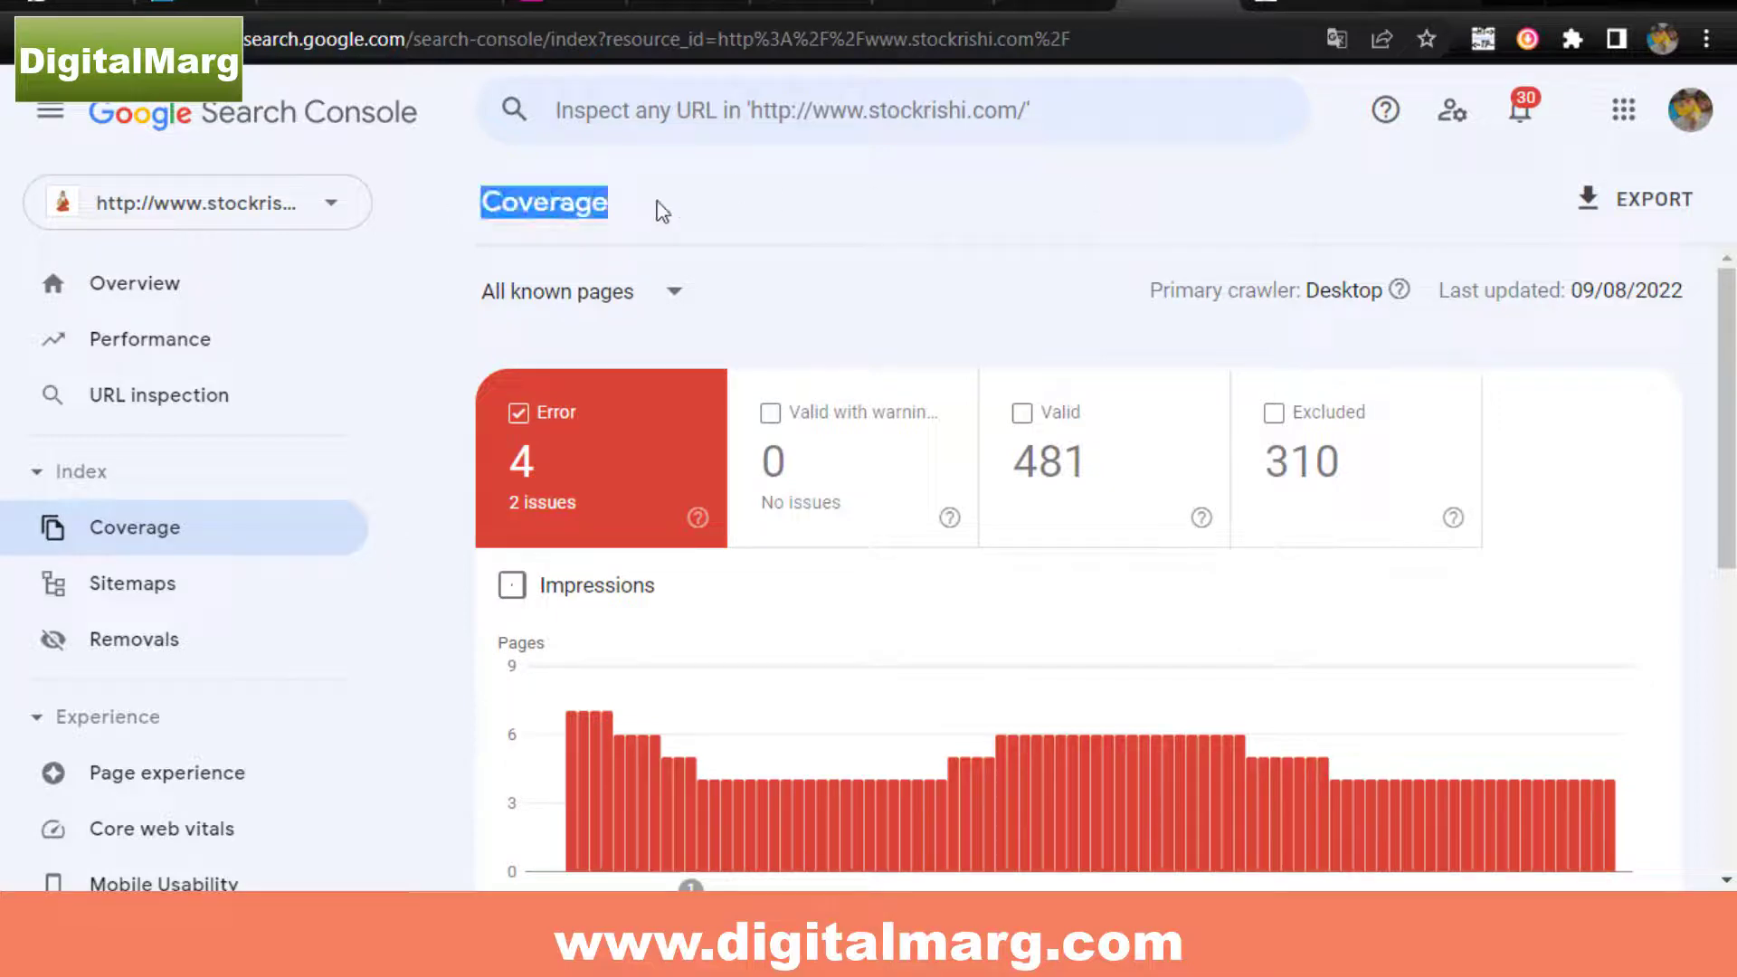
click(737, 197)
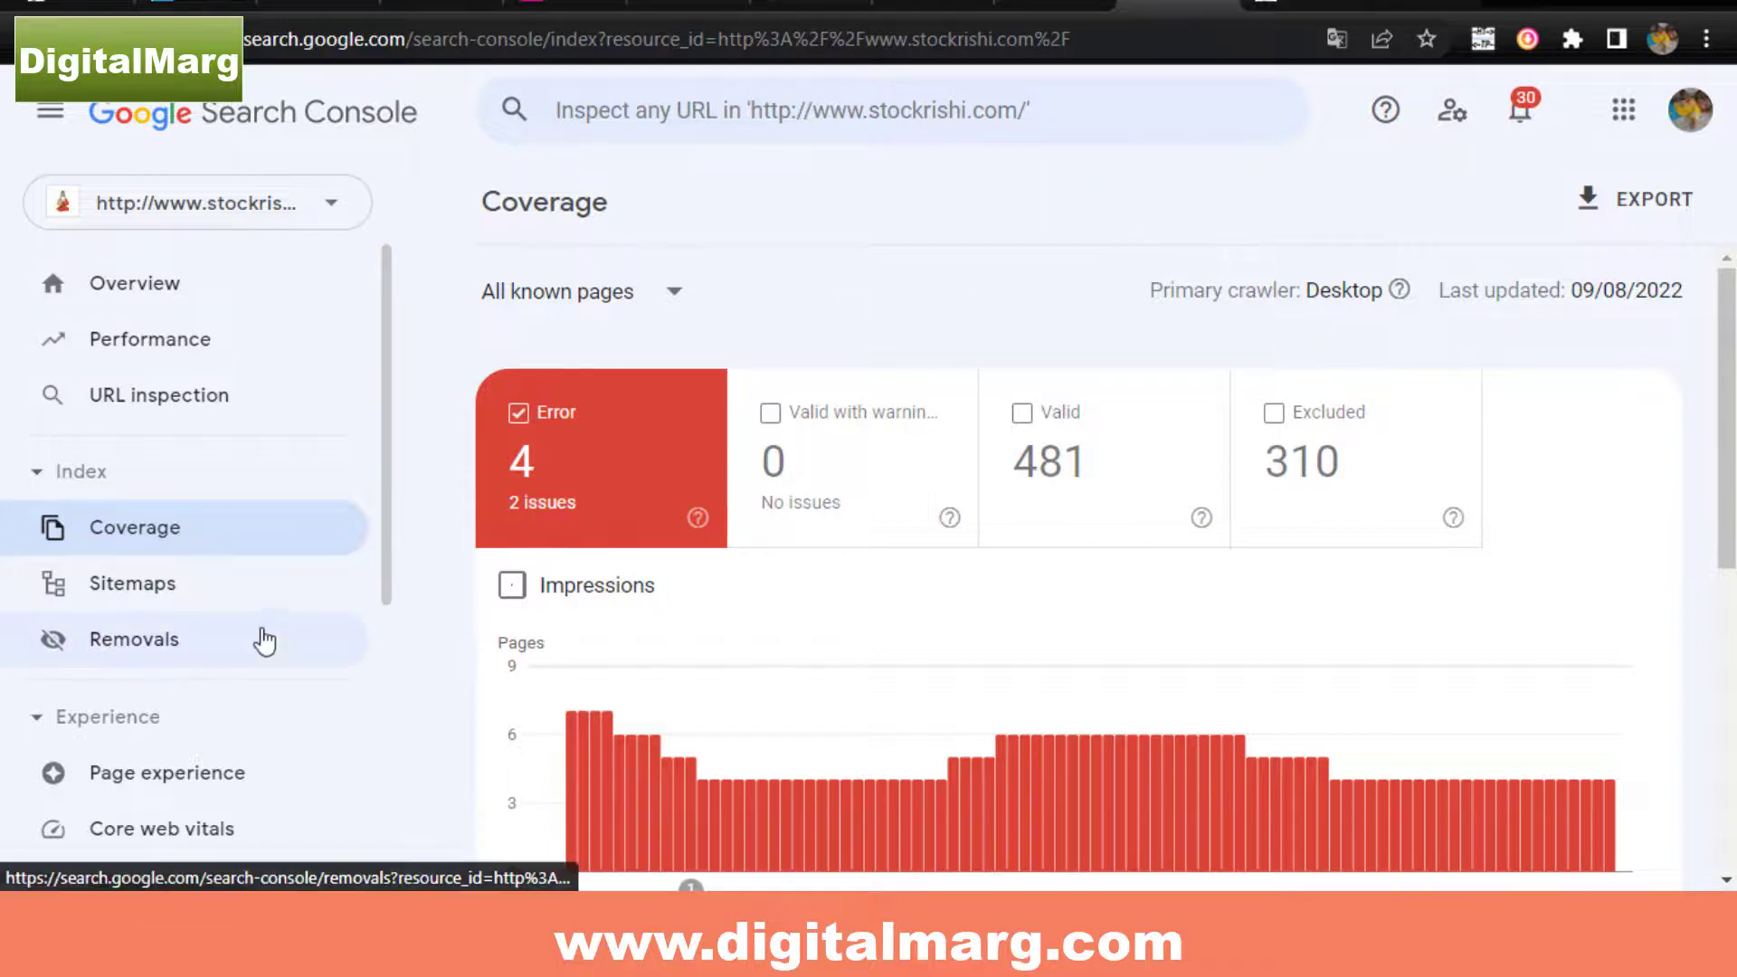
click(141, 588)
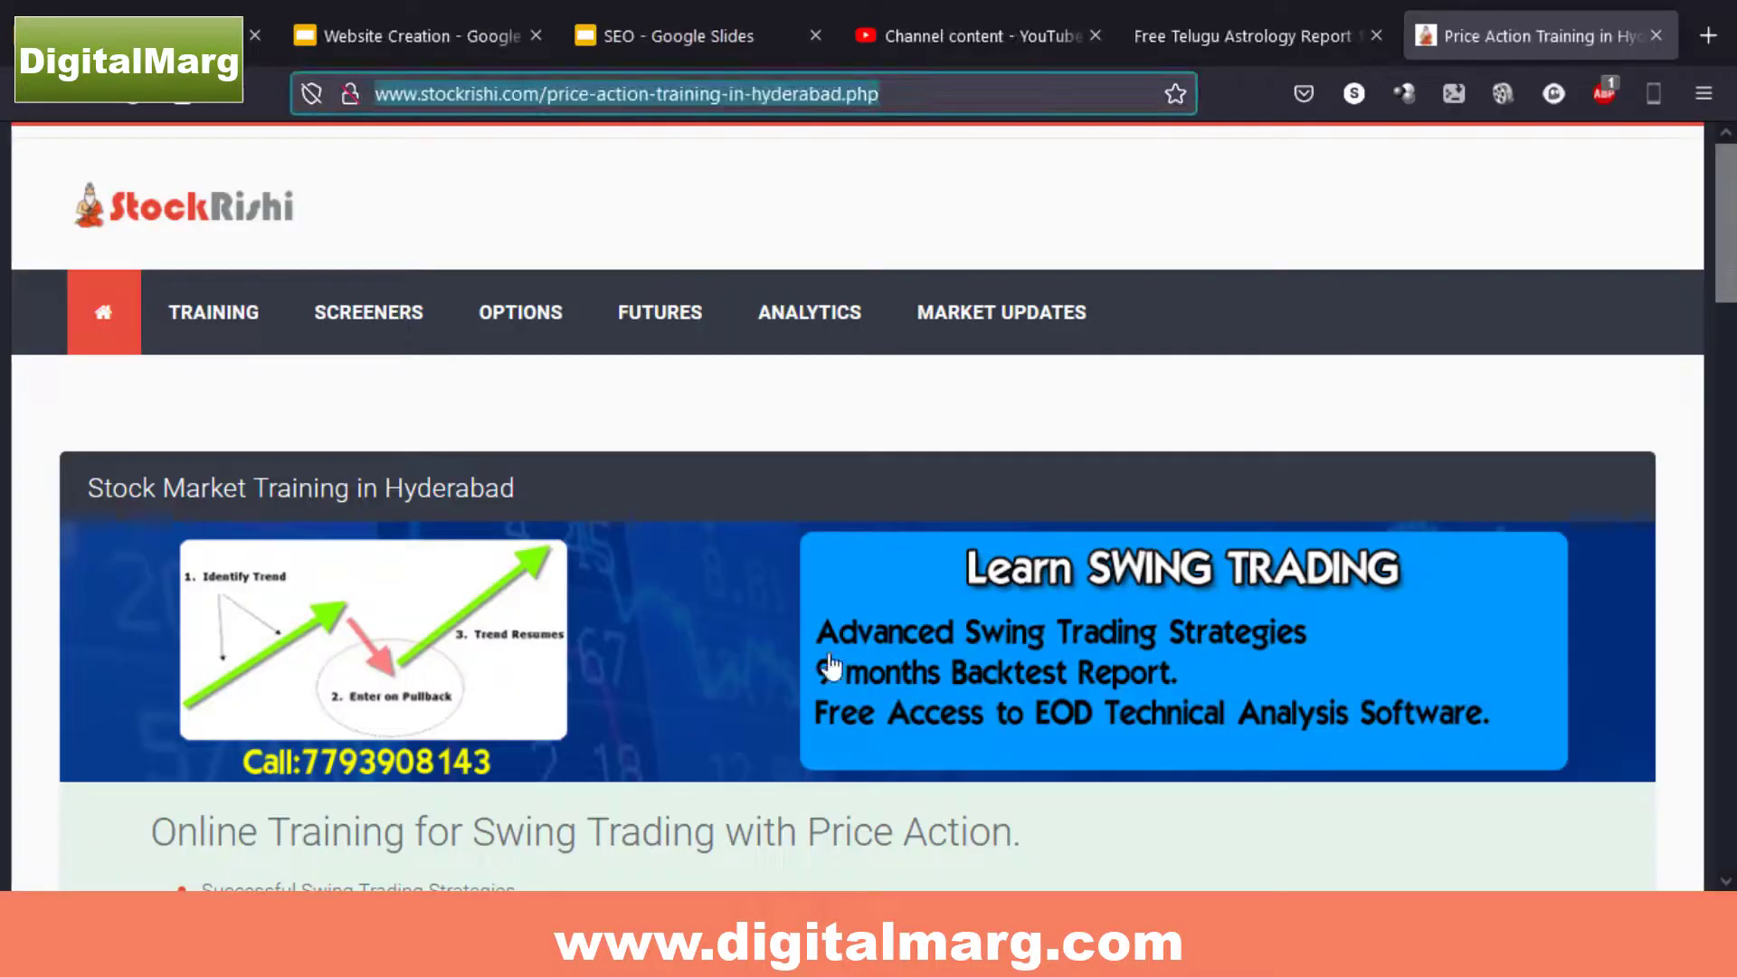
Browse the StockRishi website's Training, Screeners, Futures and Analytics navigation lists to examine the pages that make up the site.
click(875, 443)
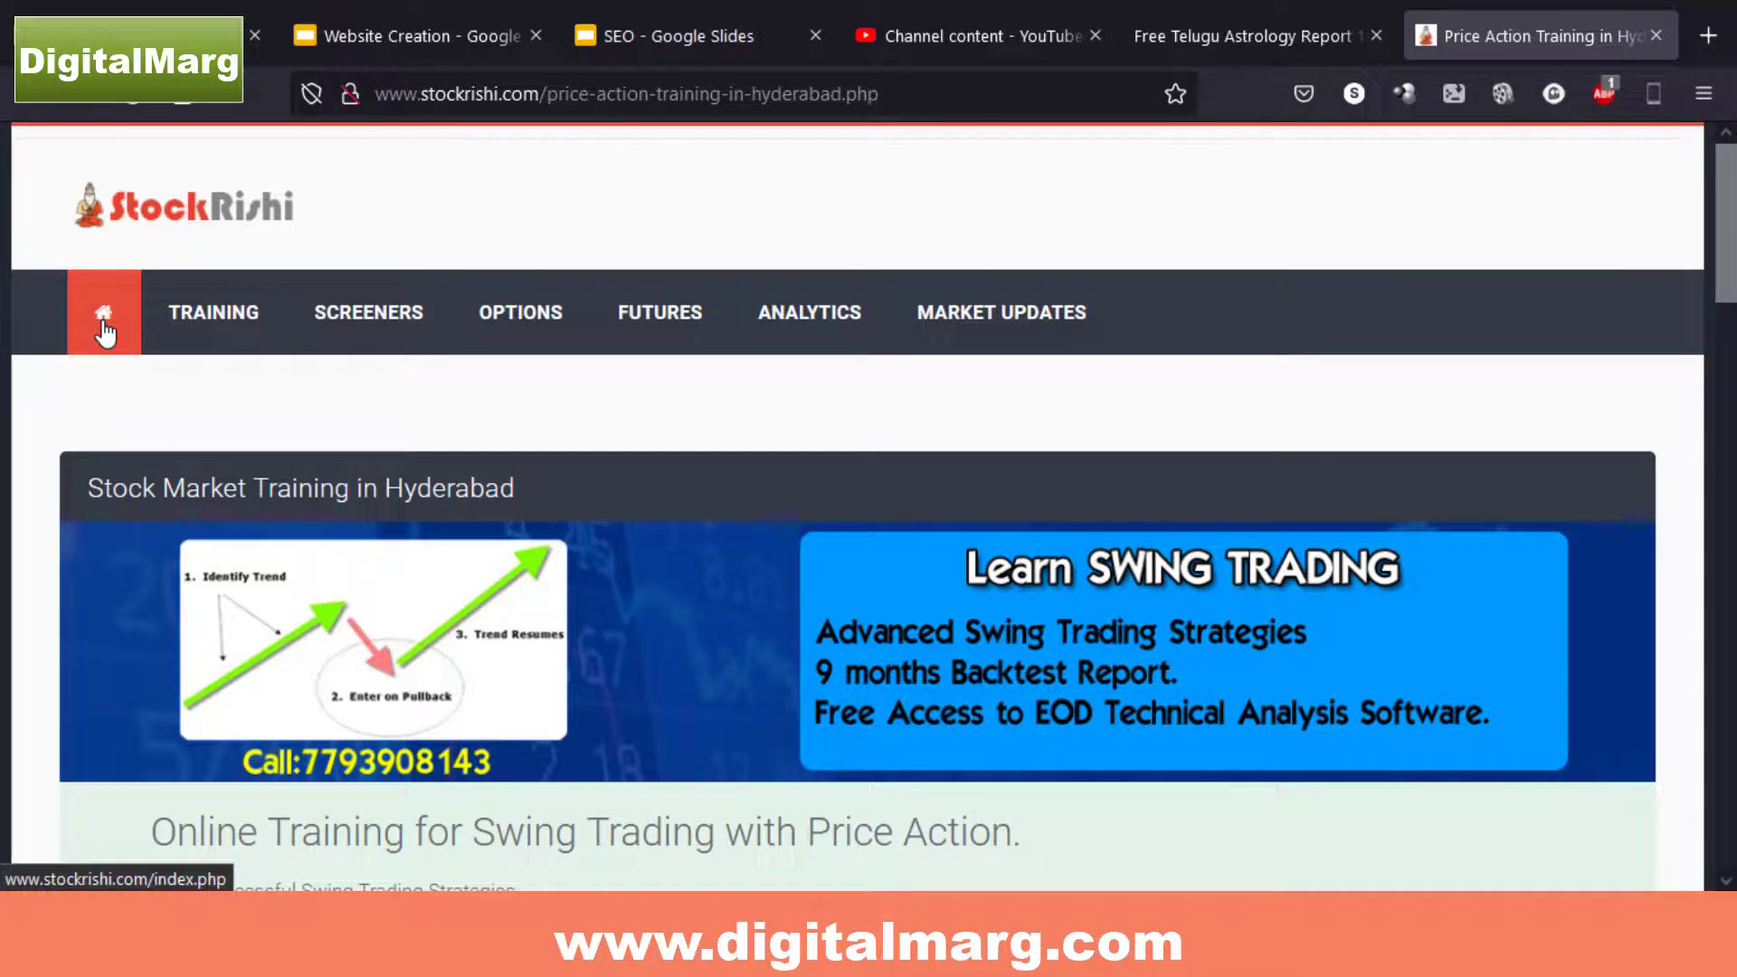
mouse_move(237, 336)
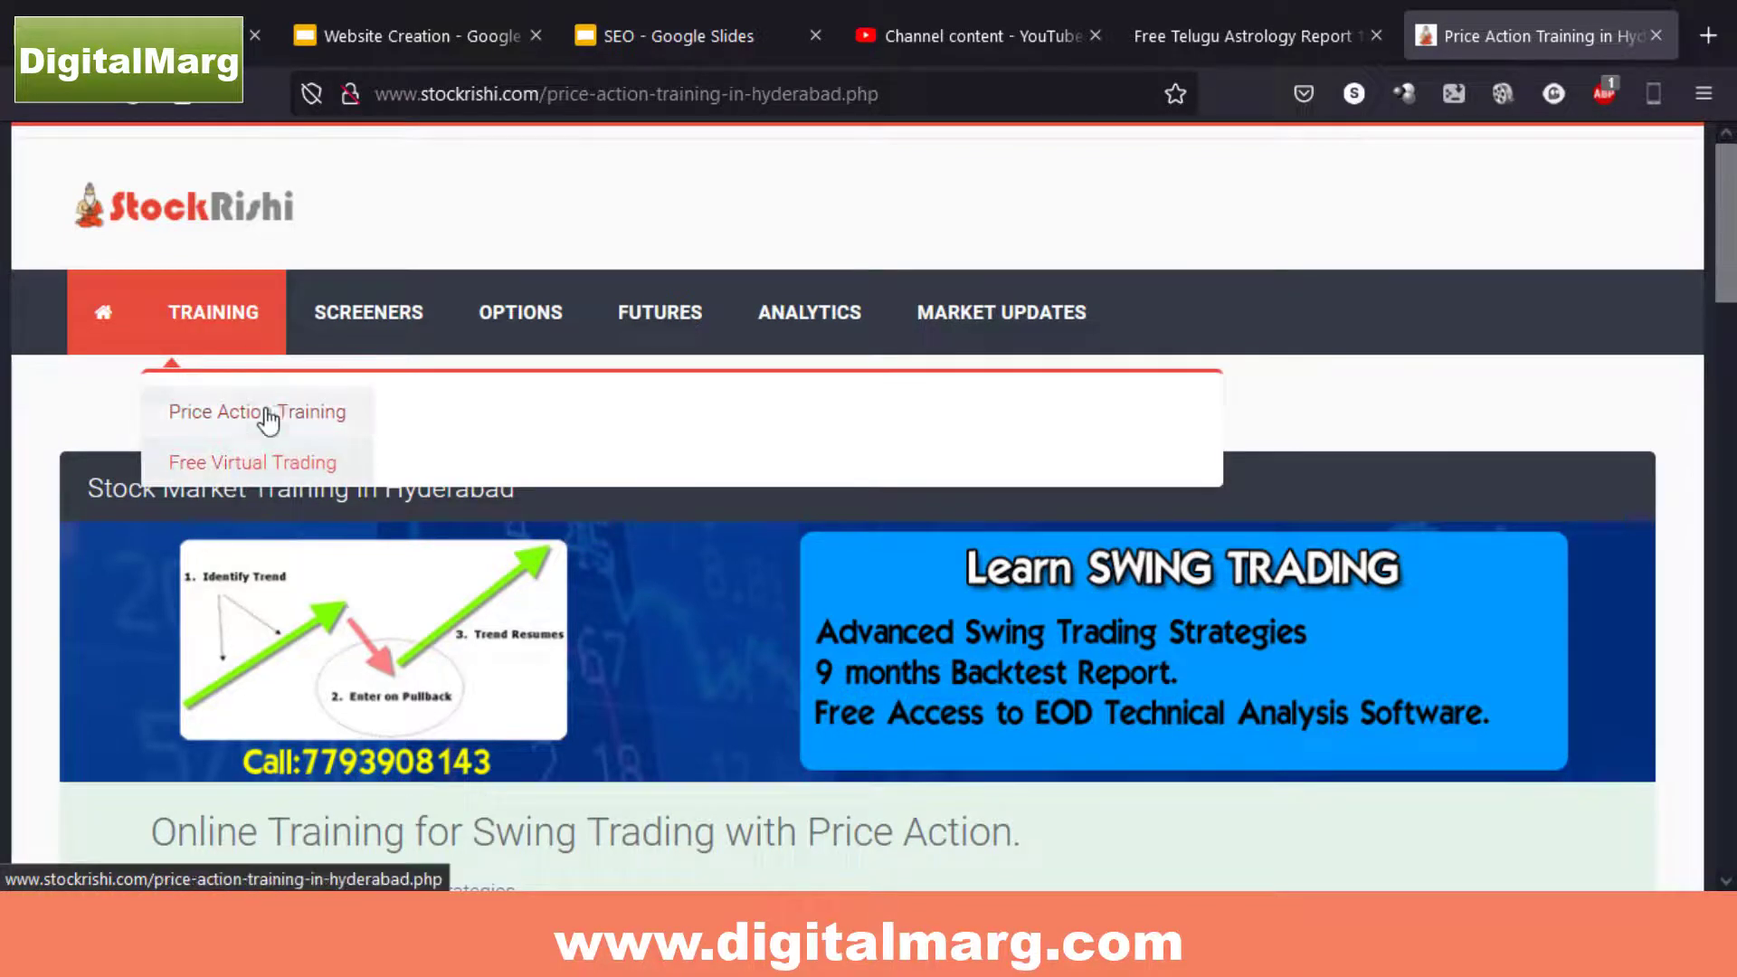
mouse_move(376, 310)
scroll(376, 588, down, 2)
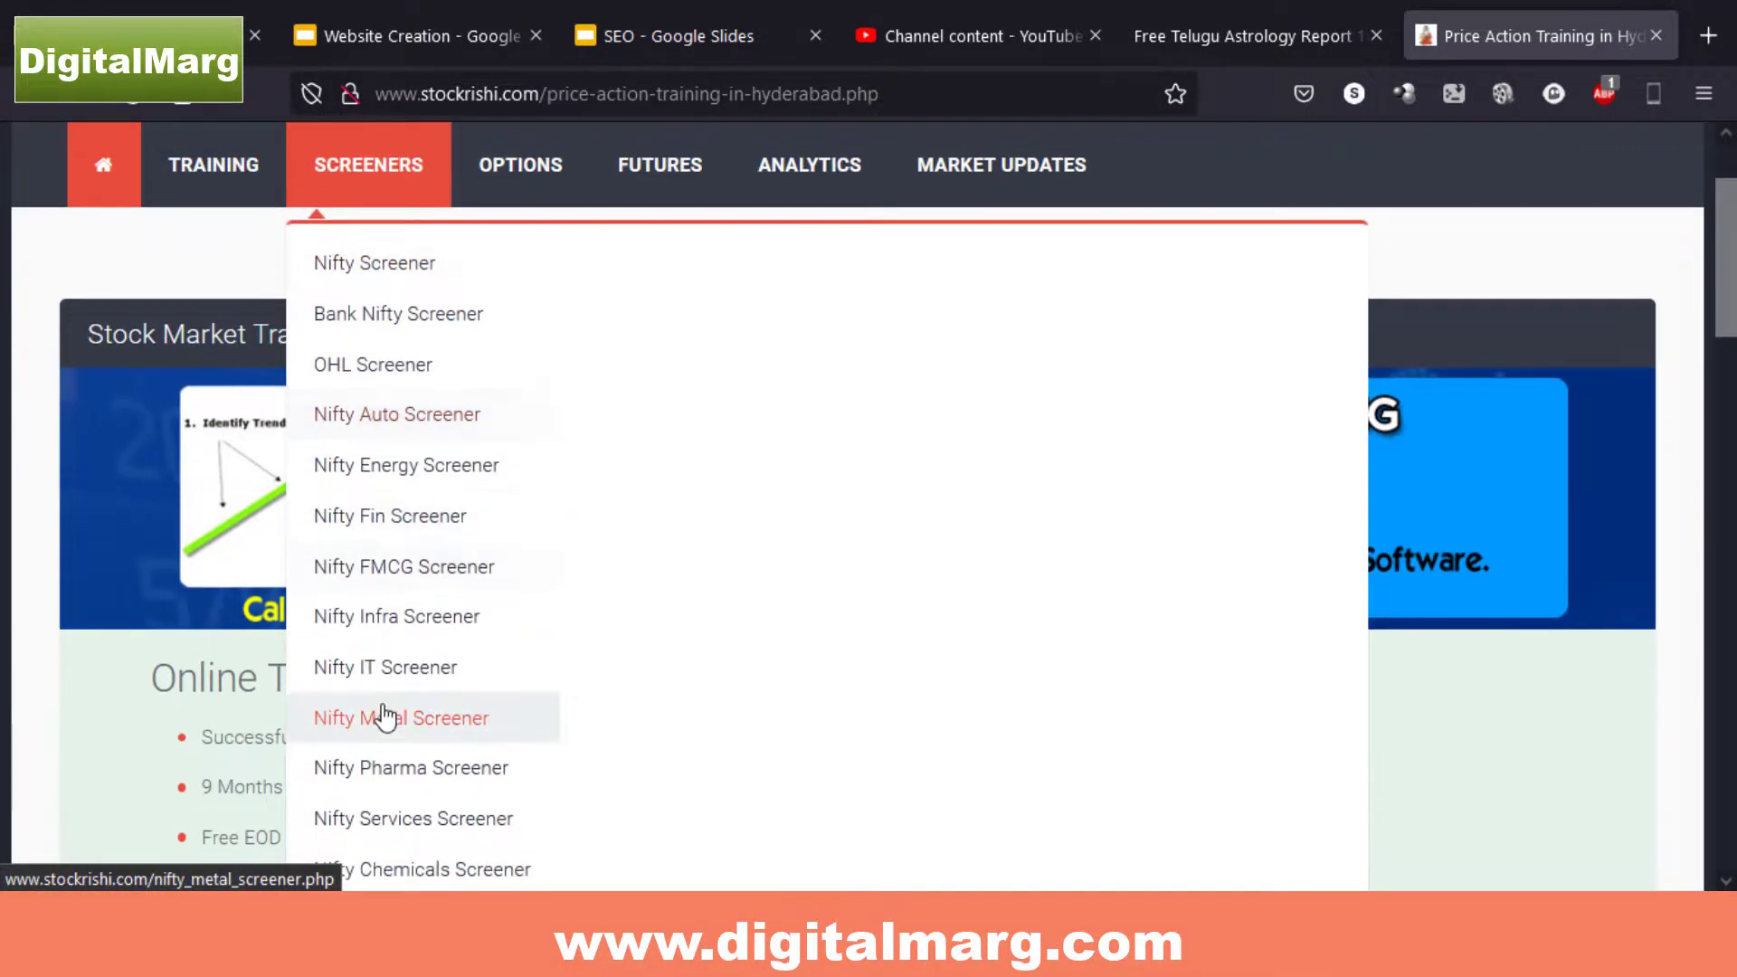
scroll(385, 717, up, 2)
mouse_move(668, 358)
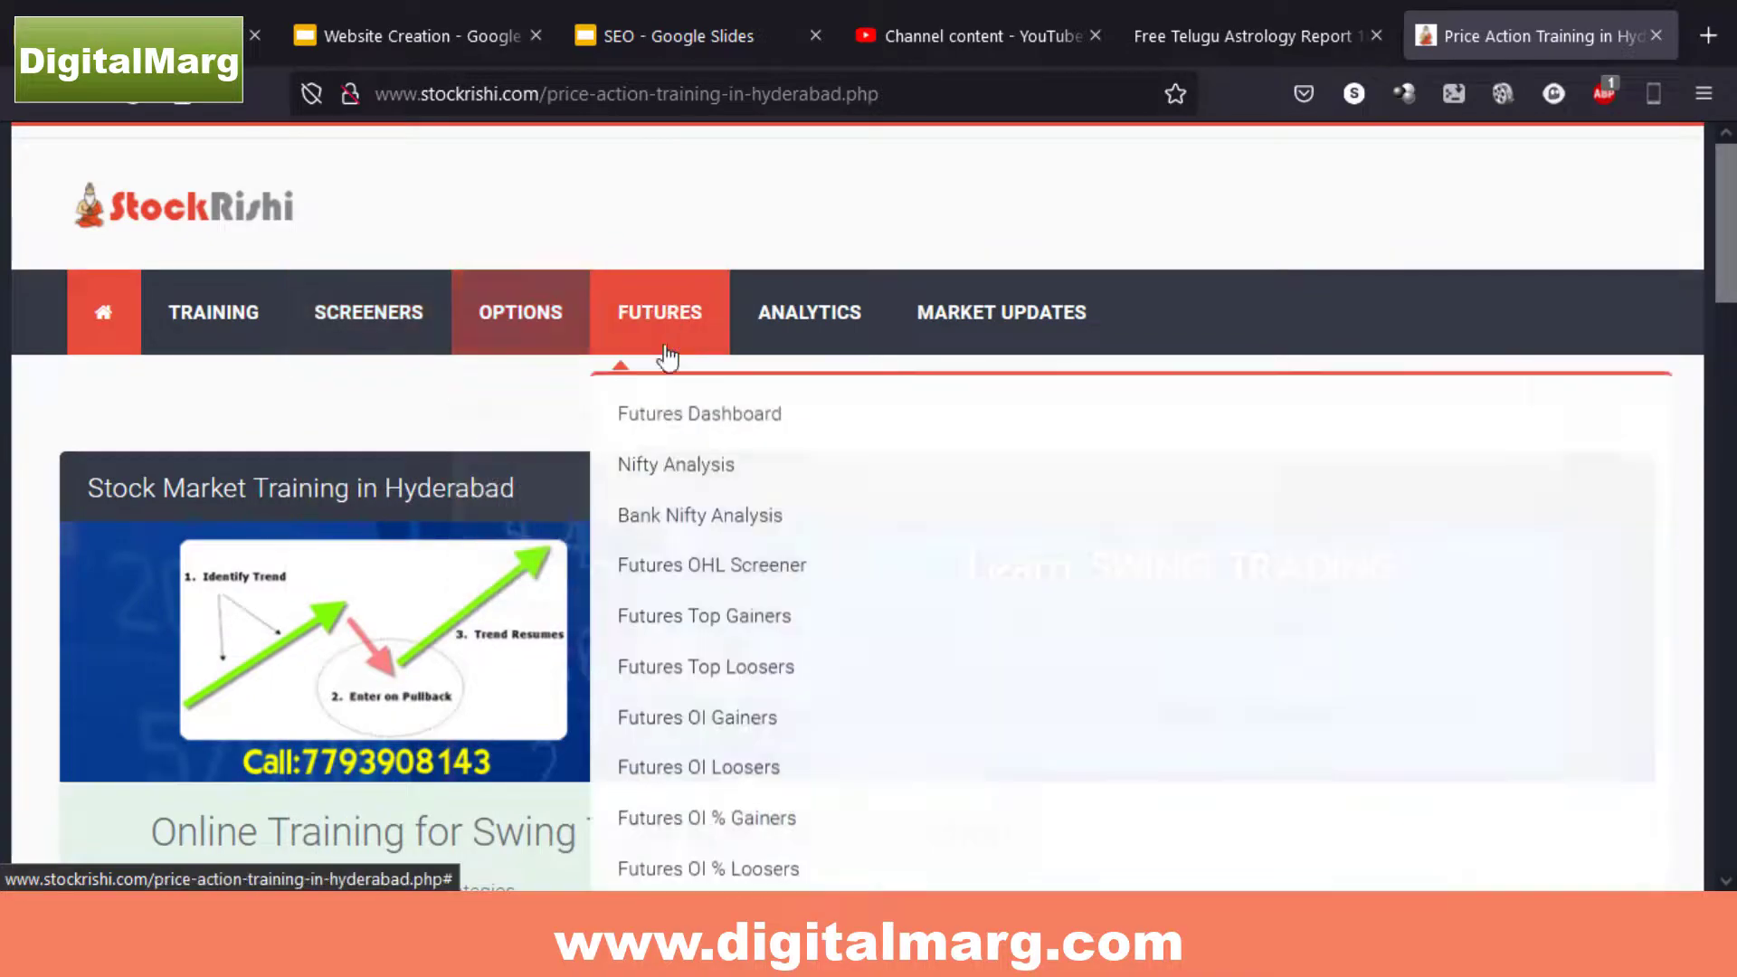
scroll(663, 634, down, 4)
scroll(669, 665, up, 4)
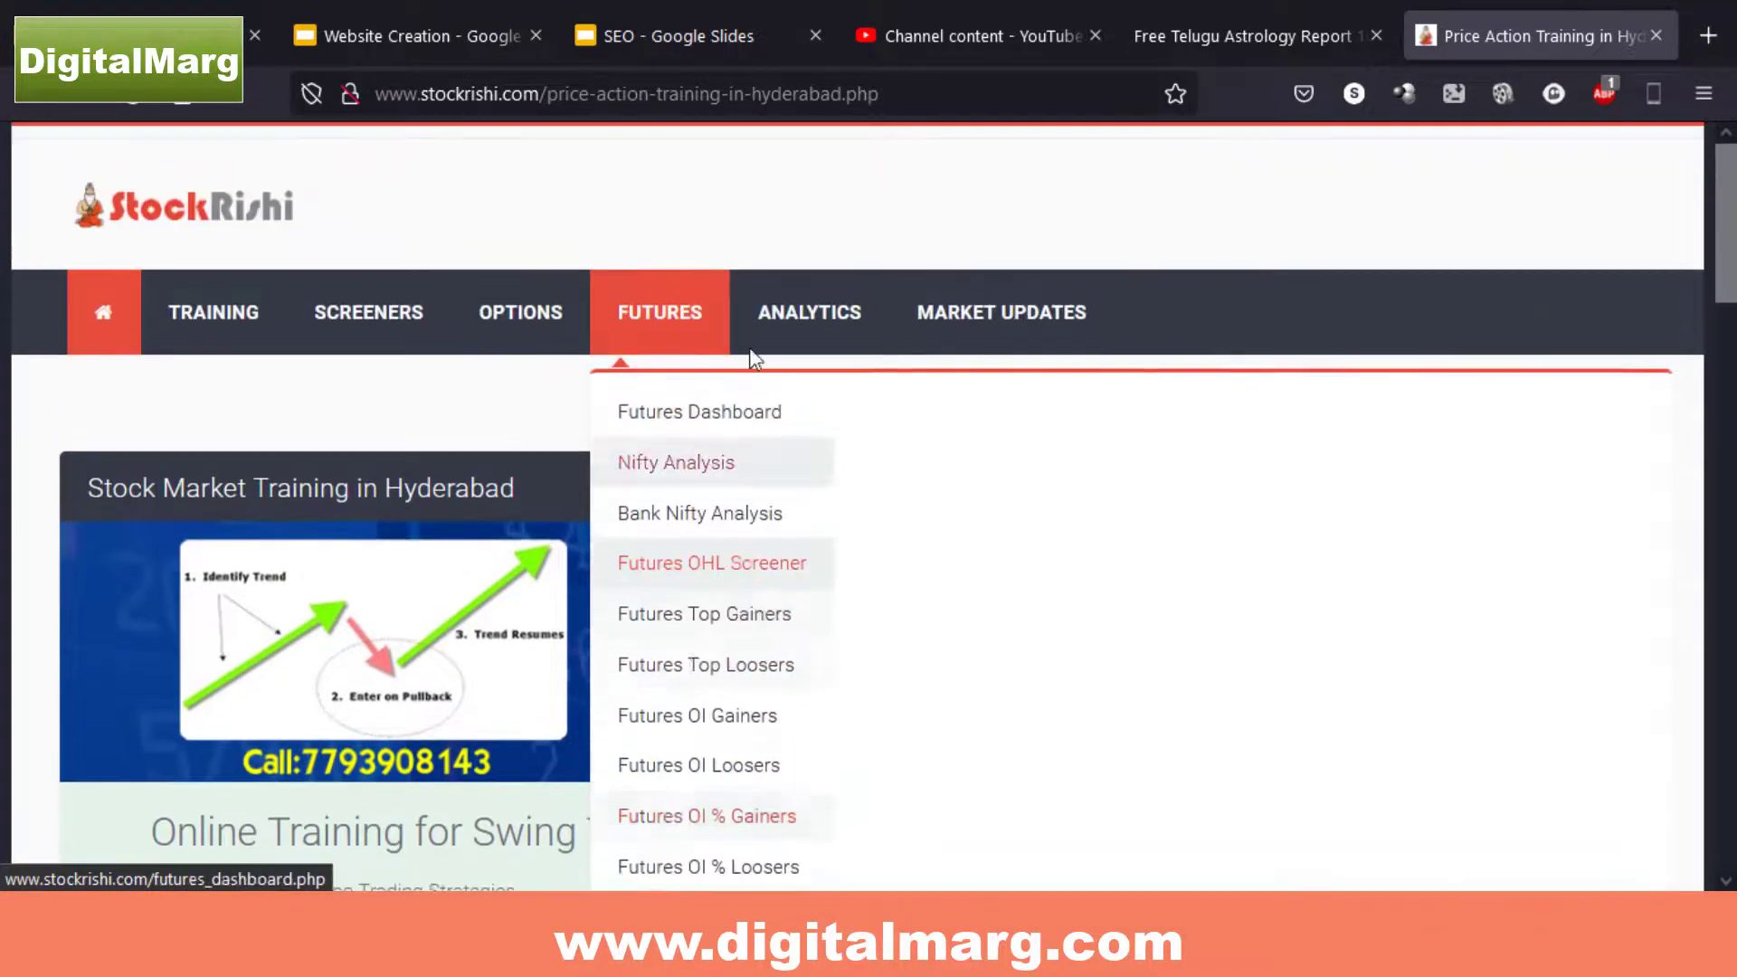
mouse_move(798, 340)
scroll(814, 760, down, 2)
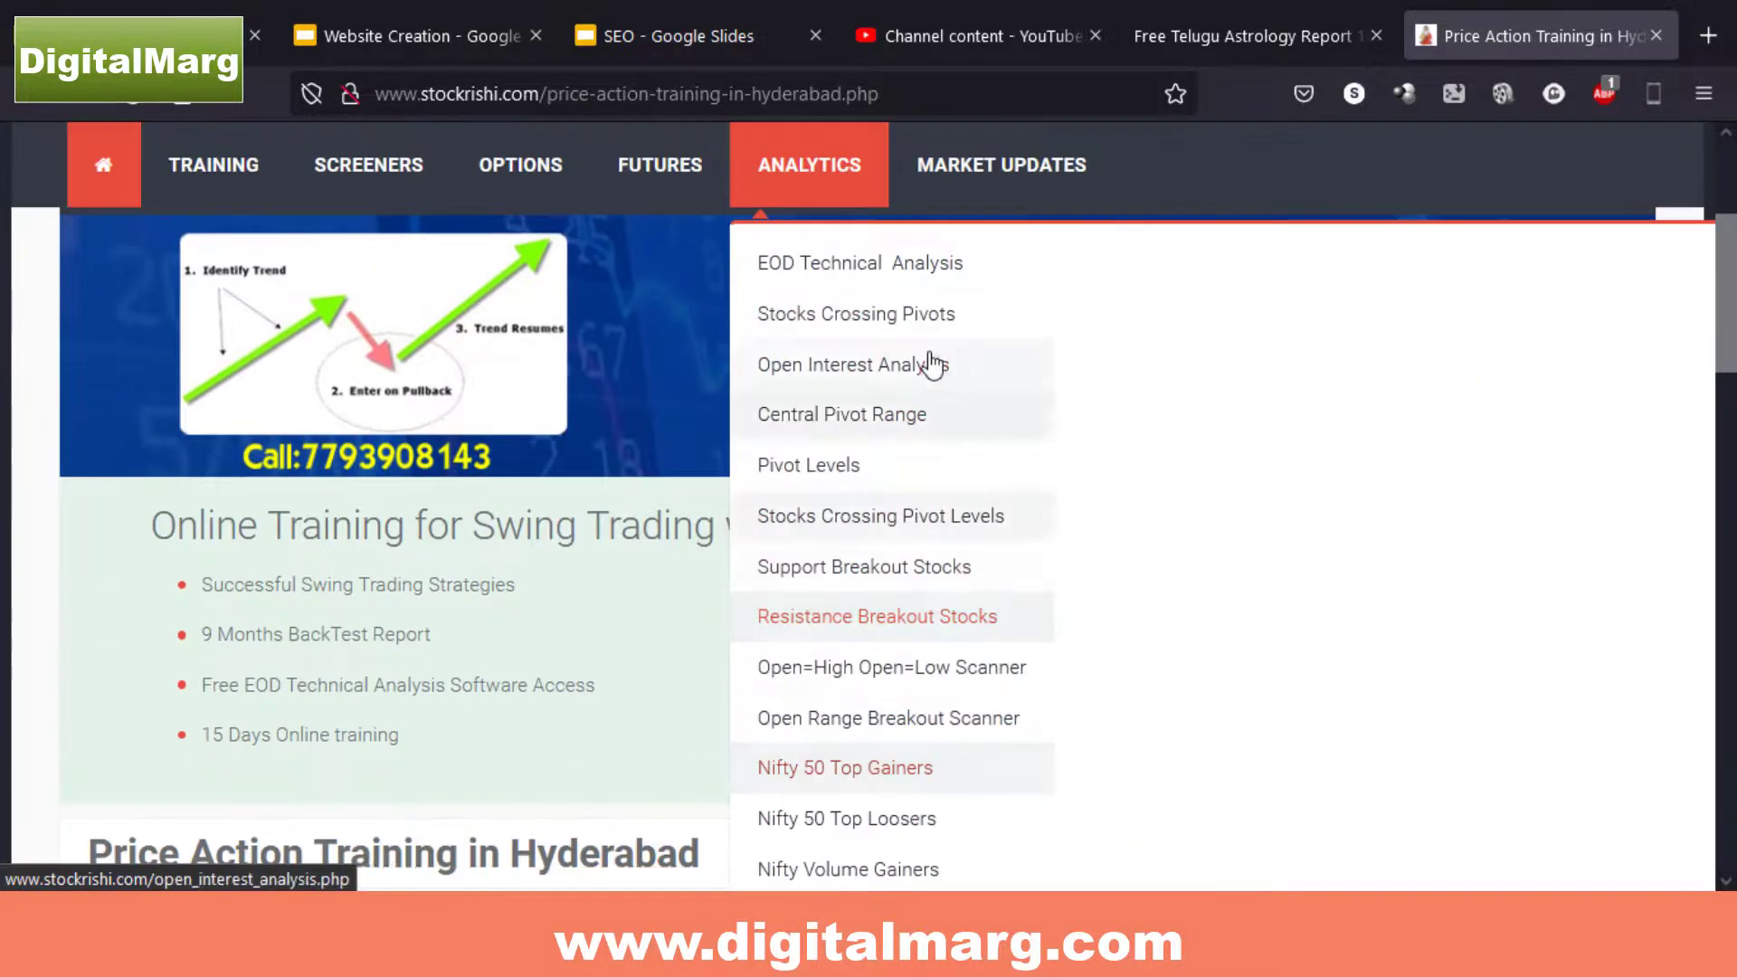
scroll(941, 343, up, 2)
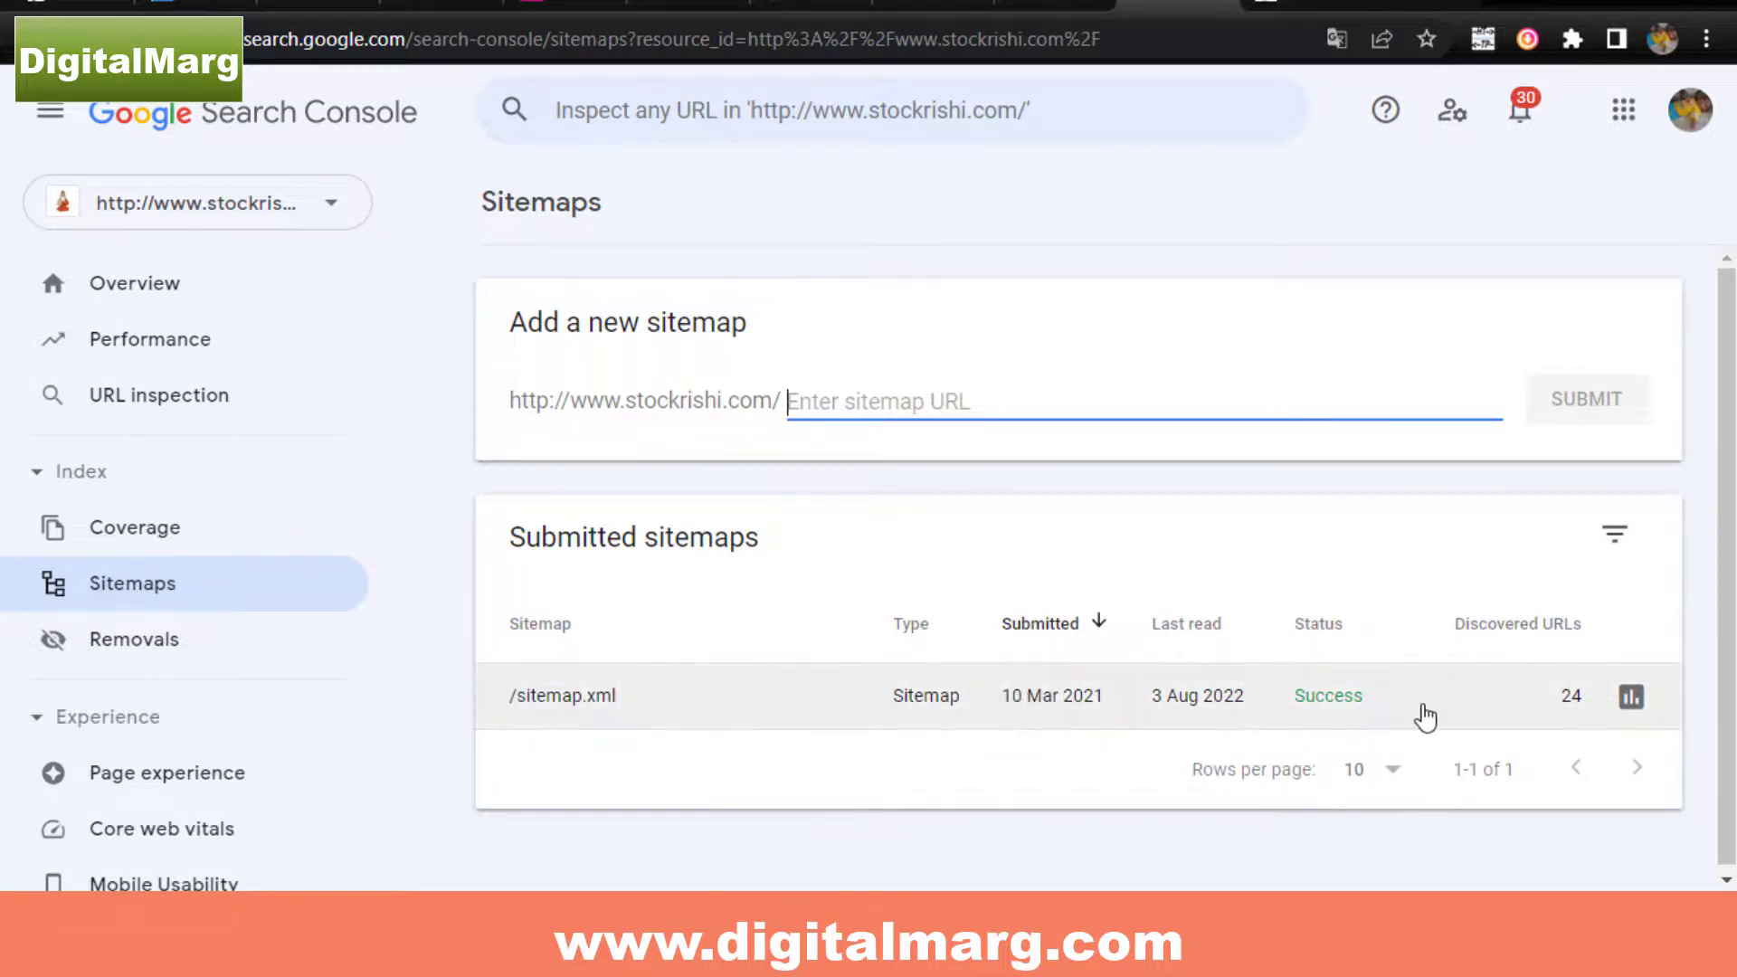
Examine the Sitemaps report's field for adding a new sitemap URL and its list of submitted sitemaps.
click(1108, 273)
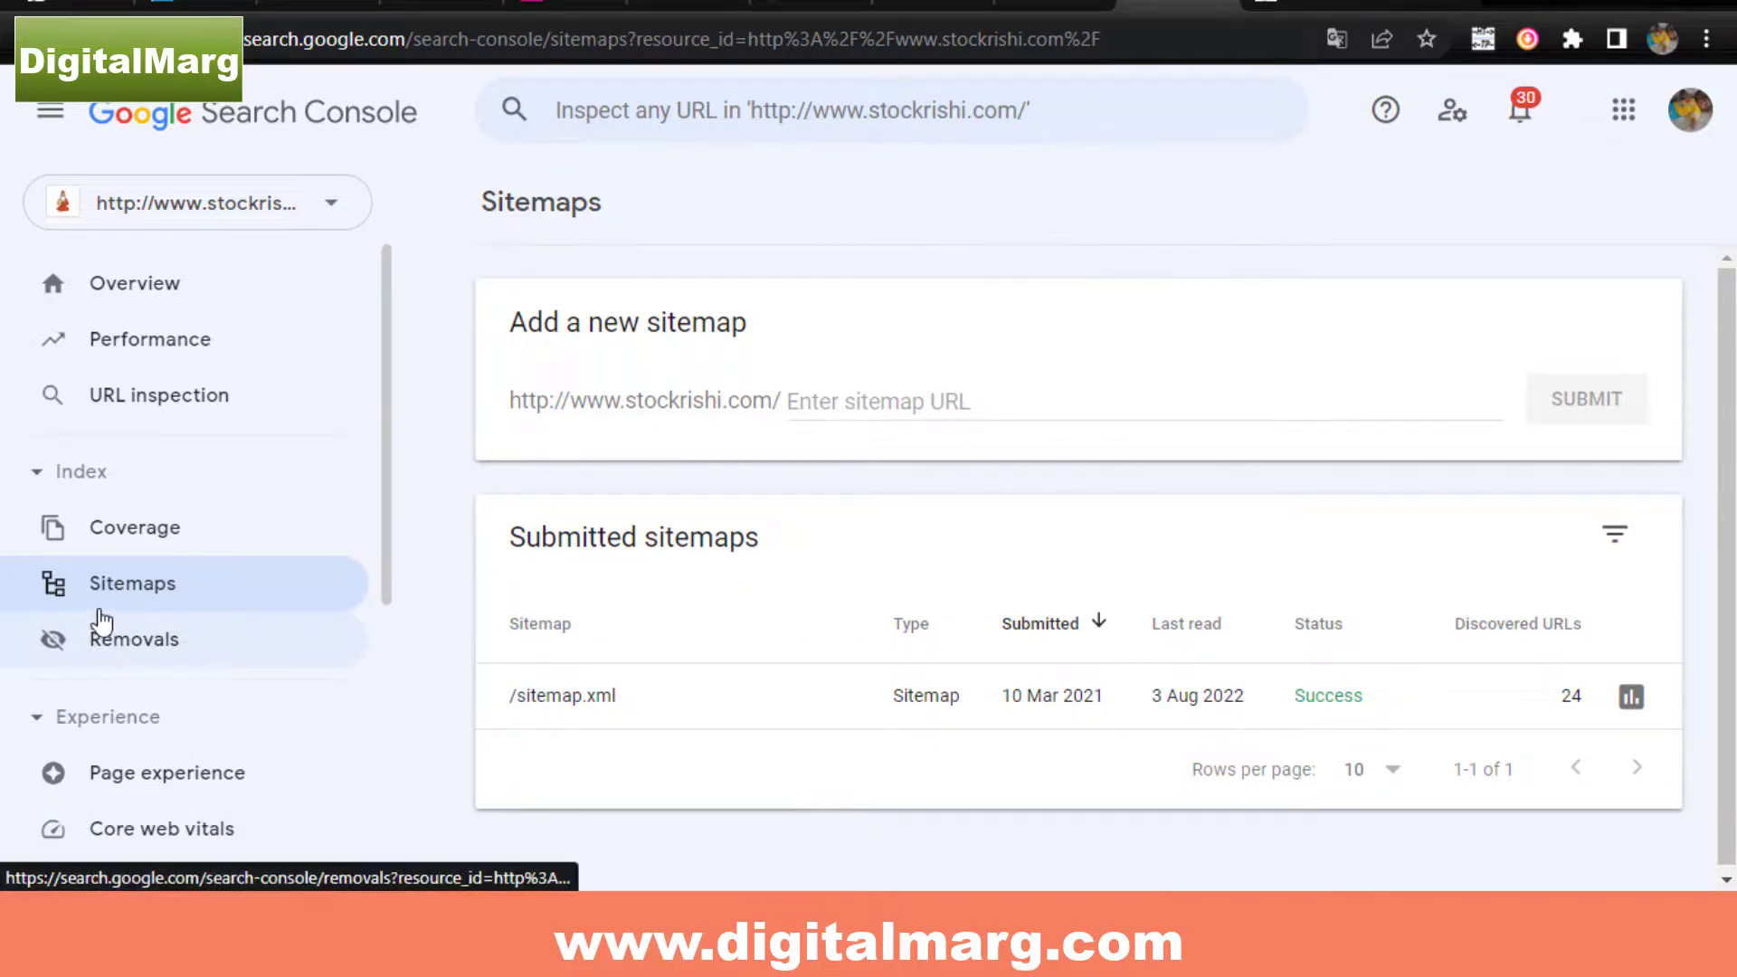
scroll(968, 340, down, 1)
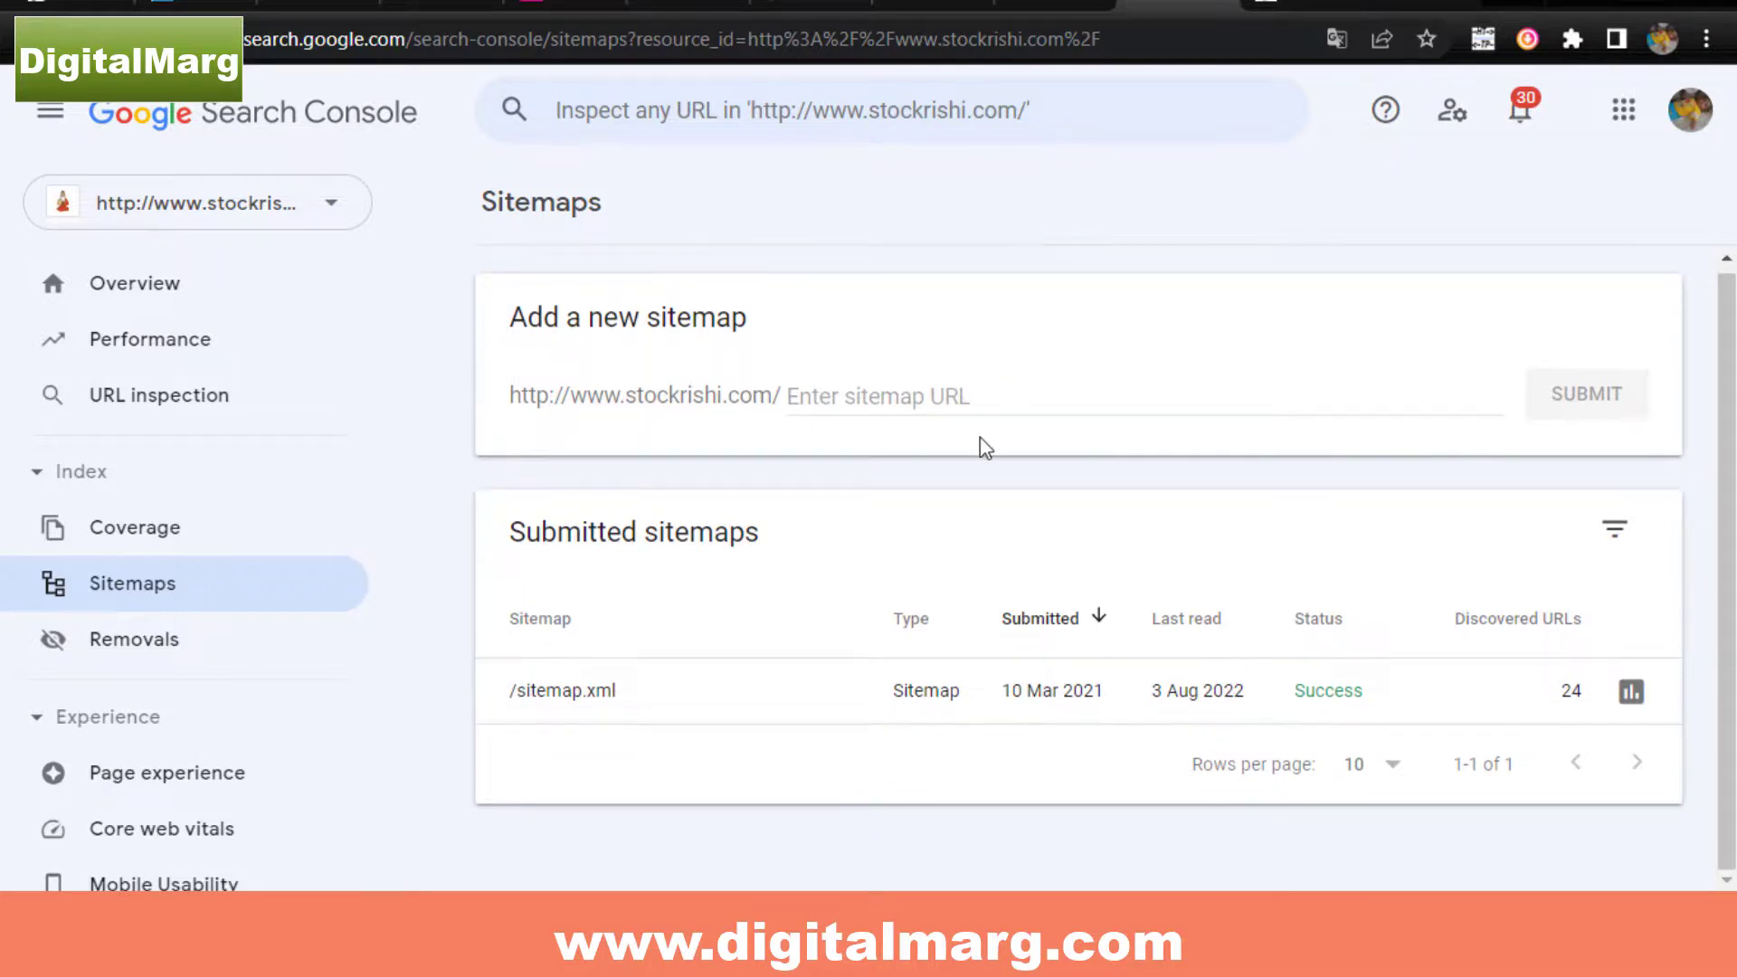
click(891, 399)
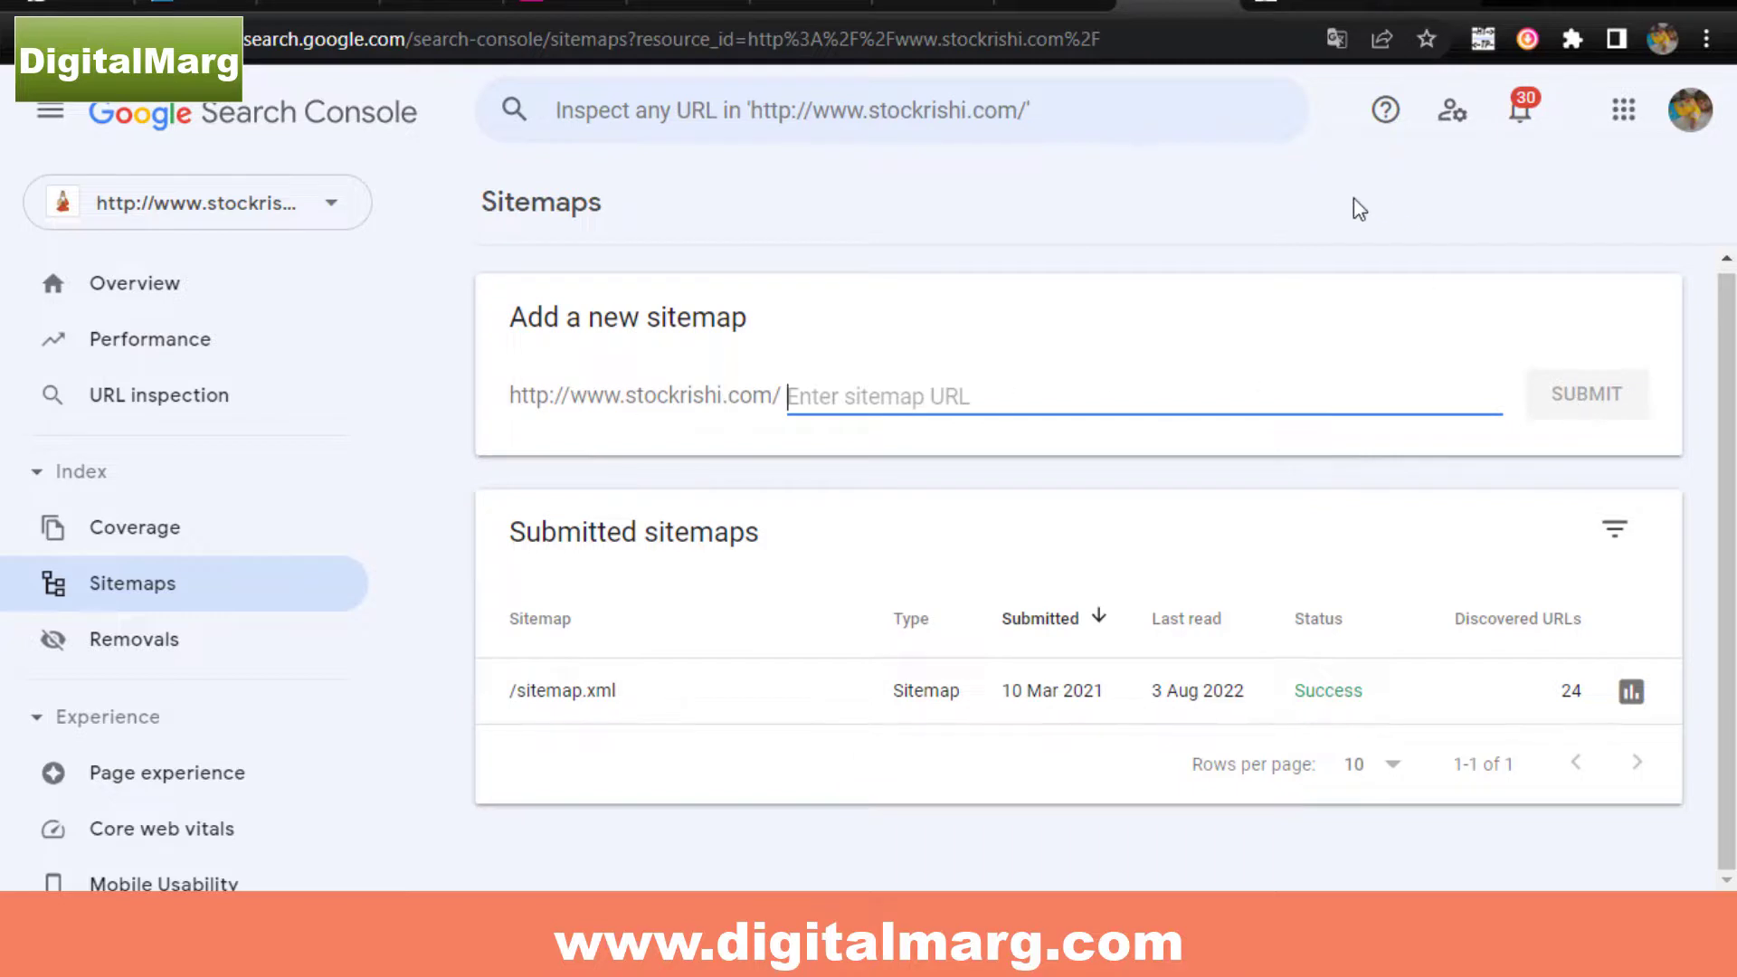
click(1210, 220)
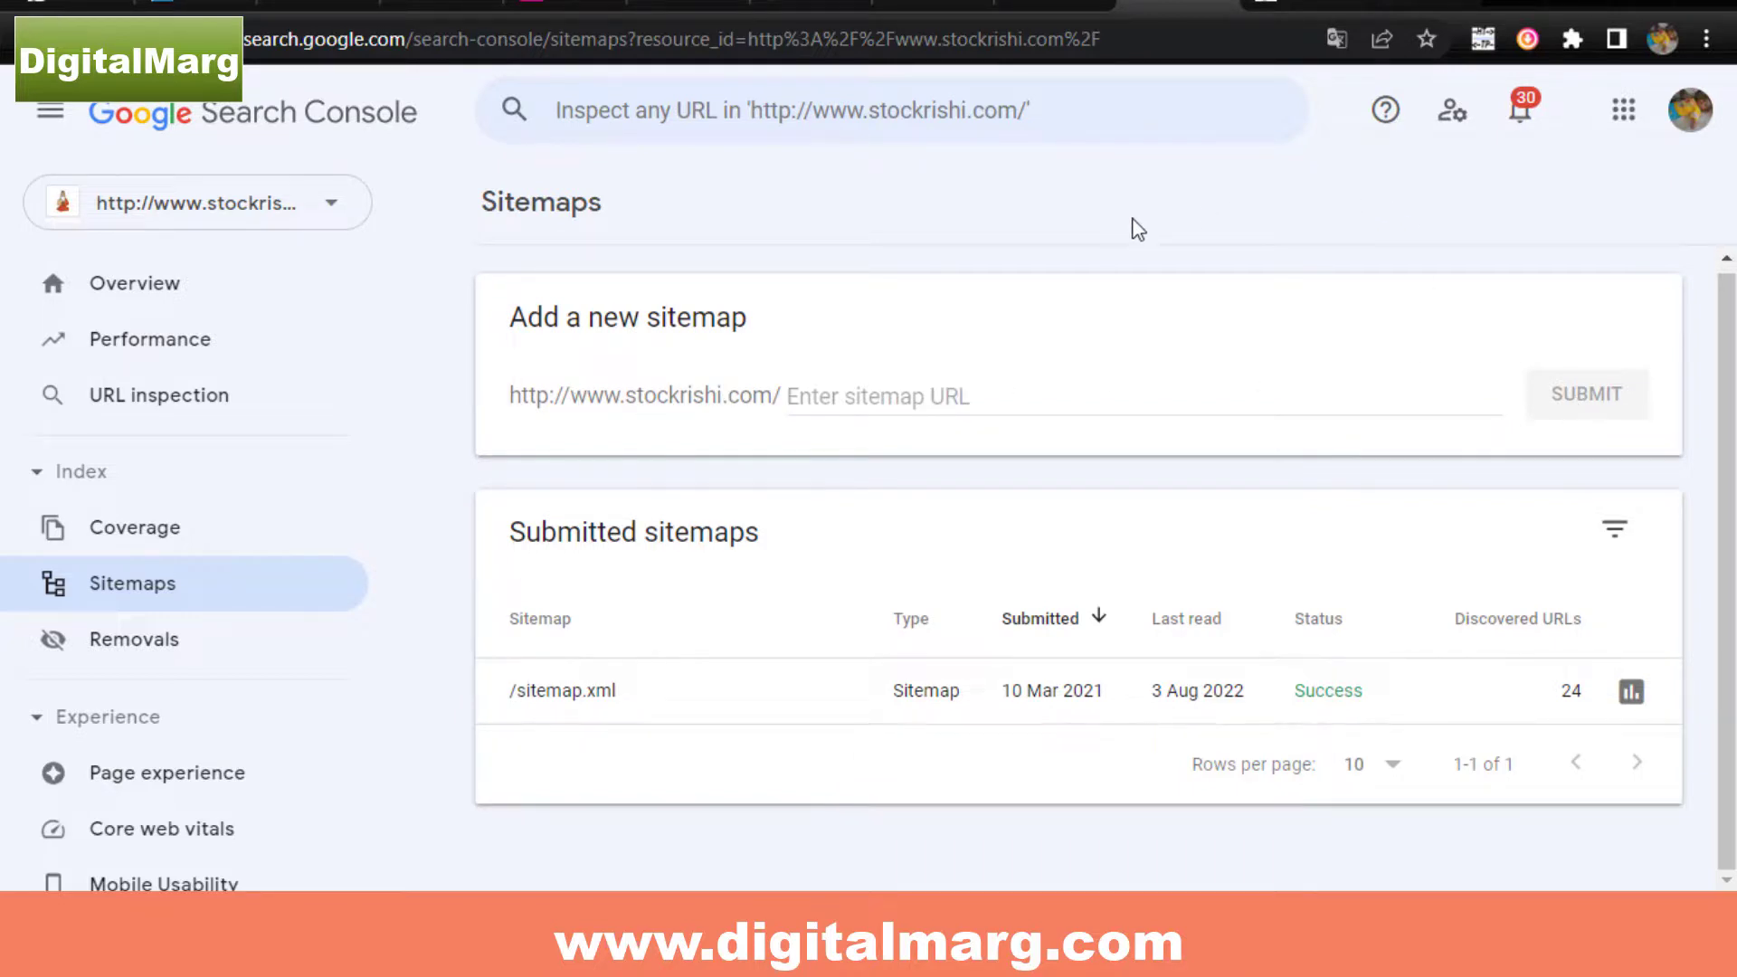